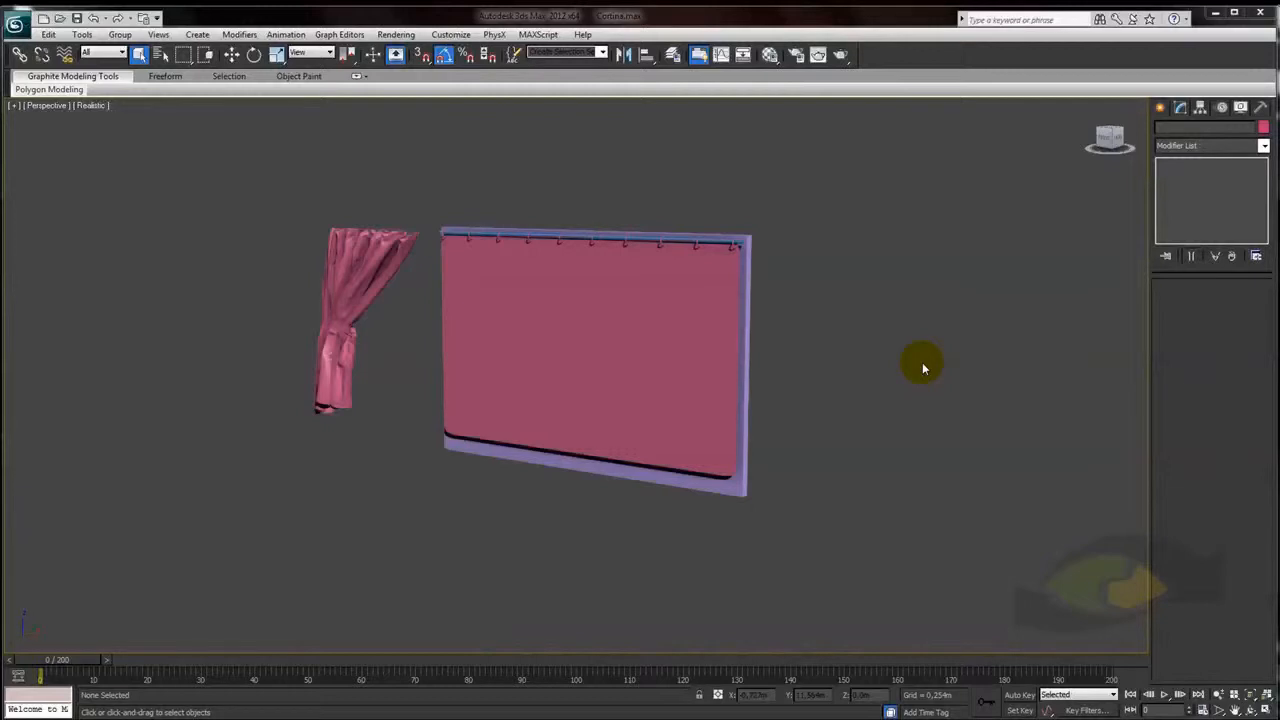
Advance the curtain animation to frame 163 and examine the draped cloth beside the loose curtain mesh
{"action": "middle_click_drag", "start_coordinate": [392, 356], "coordinate": [544, 412], "text": "alt"}
{"action": "scroll", "coordinate": [472, 365], "scroll_direction": "up", "scroll_amount": 3}
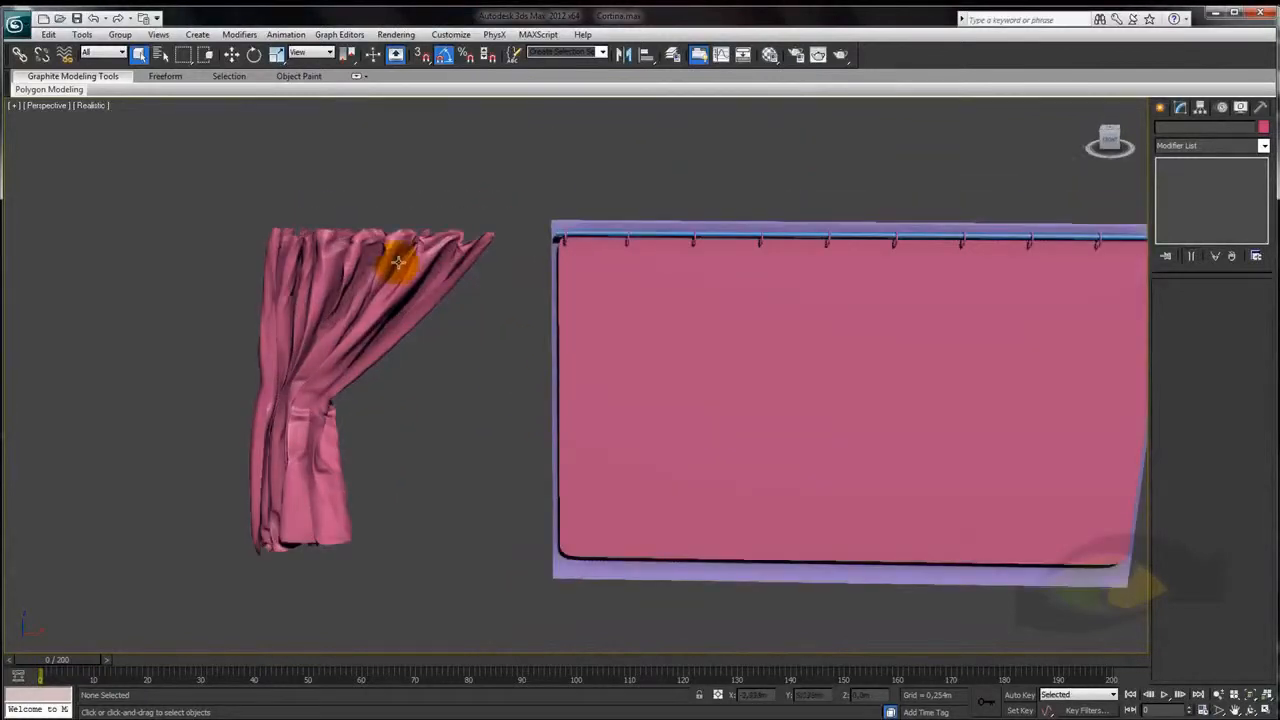
{"action": "middle_click_drag", "start_coordinate": [380, 429], "coordinate": [397, 387]}
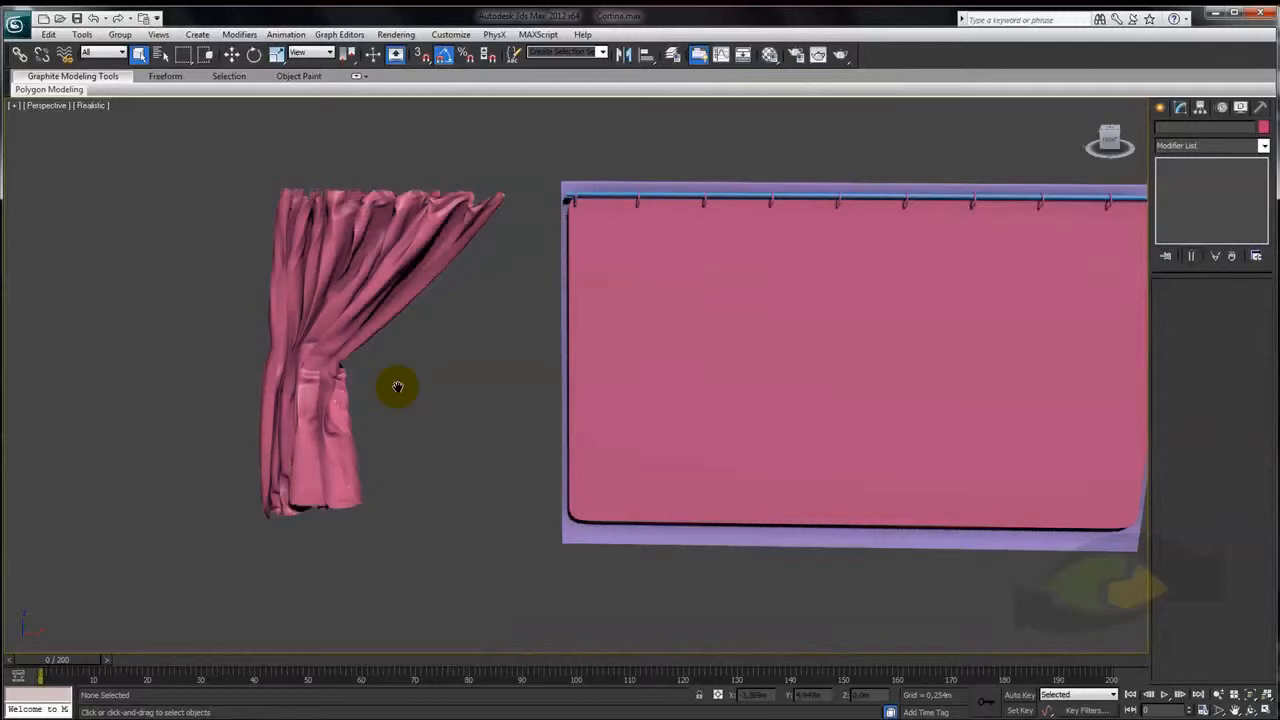
{"action": "left_click", "coordinate": [370, 293]}
{"action": "middle_click_drag", "start_coordinate": [449, 384], "coordinate": [277, 371]}
{"action": "scroll", "coordinate": [246, 325], "scroll_direction": "down", "scroll_amount": 3}
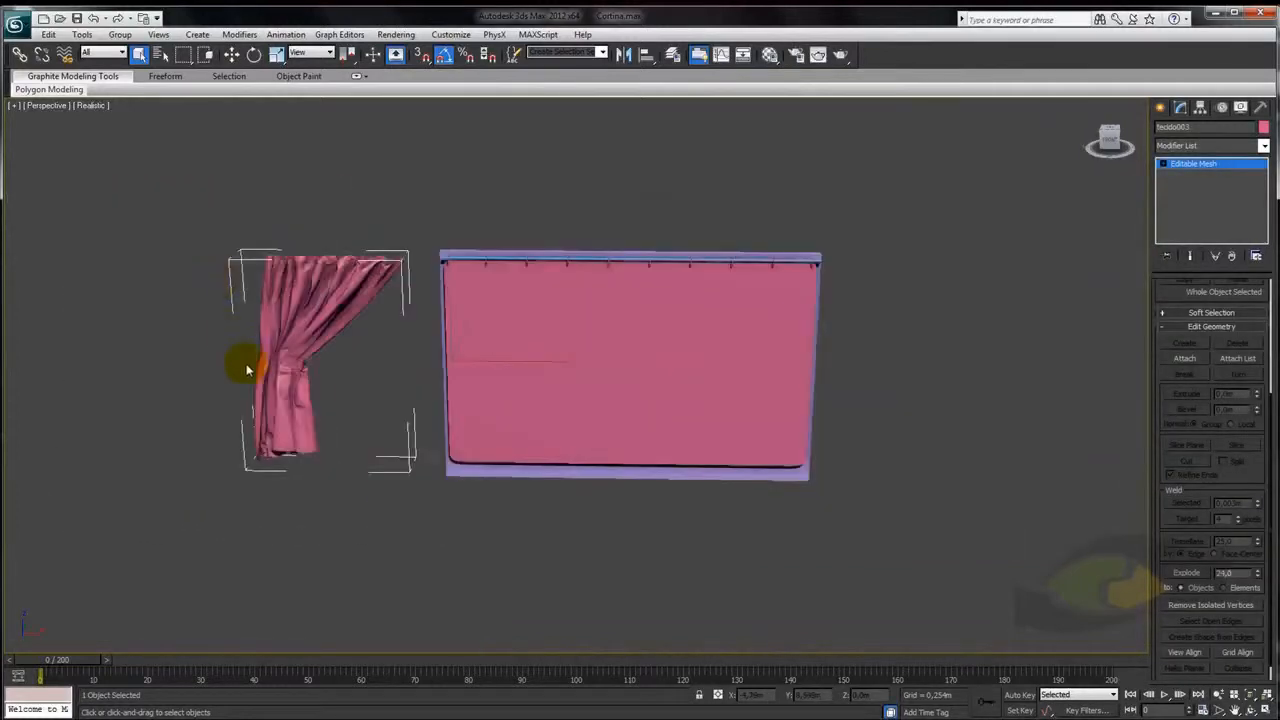
{"action": "left_click_drag", "start_coordinate": [45, 675], "coordinate": [912, 625]}
{"action": "key", "text": "q"}
{"action": "scroll", "coordinate": [473, 376], "scroll_direction": "up", "scroll_amount": 3}
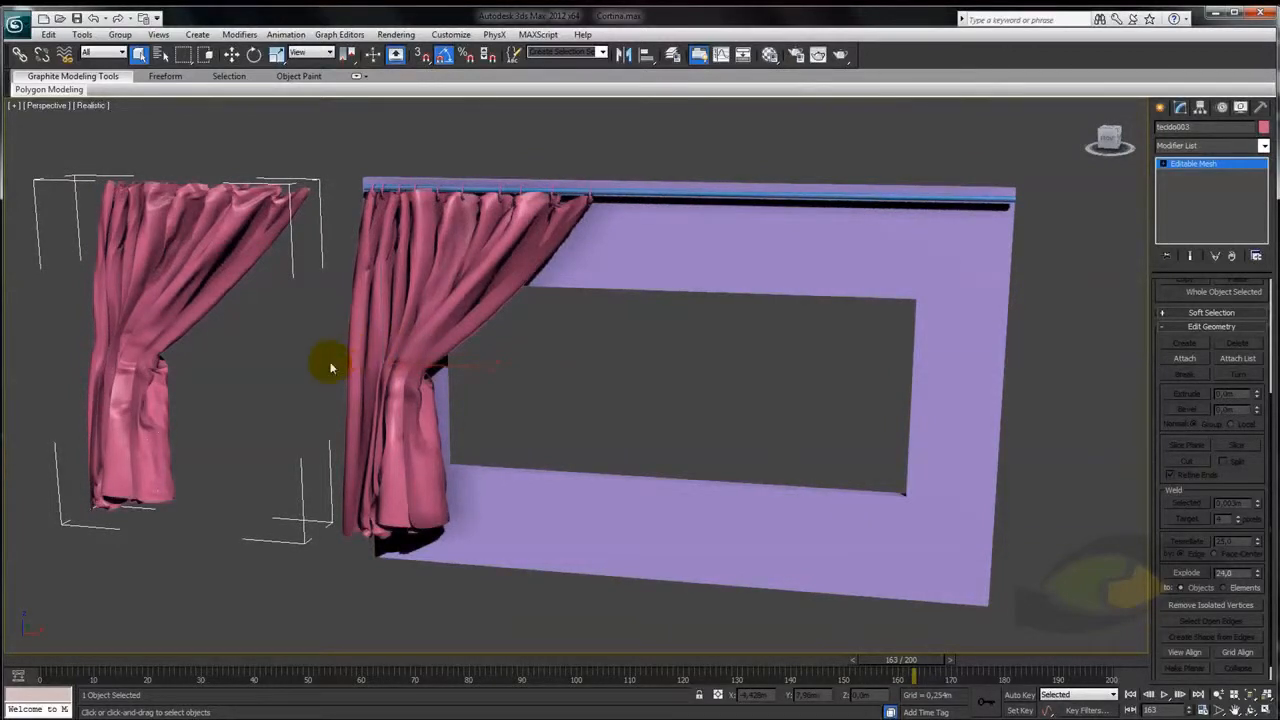
{"action": "middle_click_drag", "start_coordinate": [230, 363], "coordinate": [342, 350]}
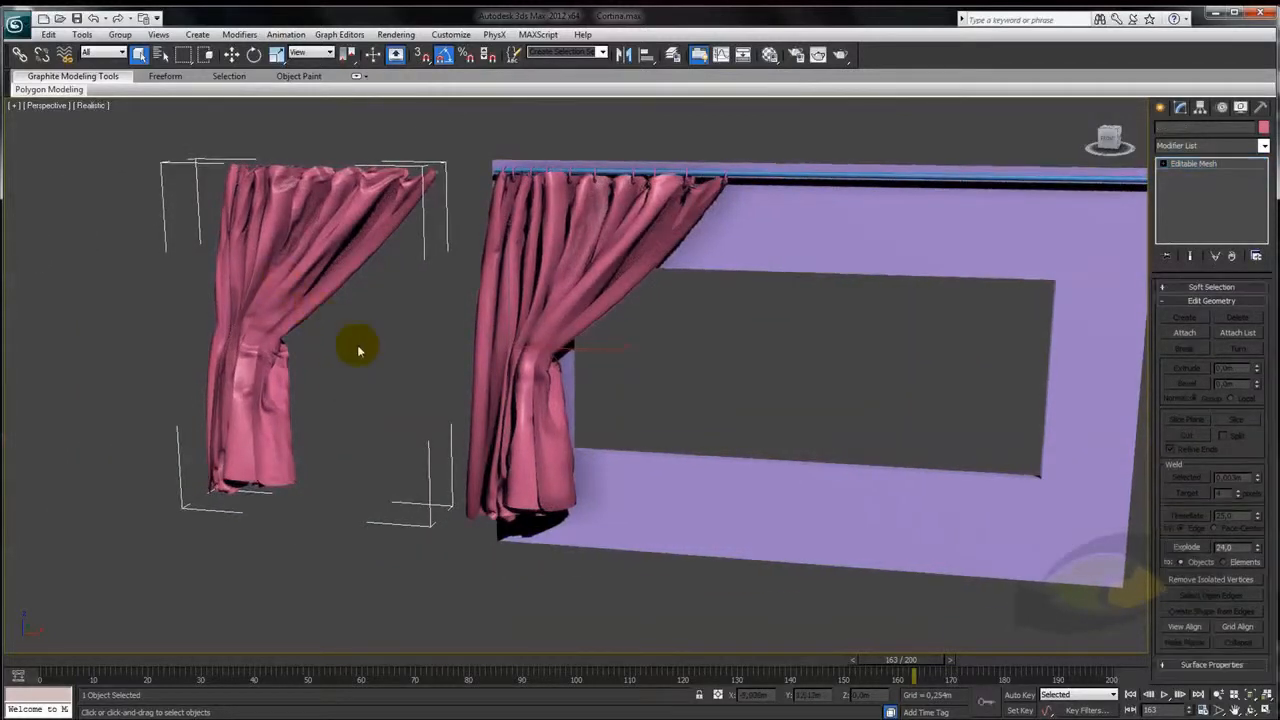
Delete the loose curtain mesh beside the window and unhide the hidden objects
{"action": "key", "text": "Delete"}
{"action": "scroll", "coordinate": [343, 343], "scroll_direction": "down", "scroll_amount": 5}
{"action": "right_click", "coordinate": [343, 345]}
{"action": "left_click", "coordinate": [392, 291]}
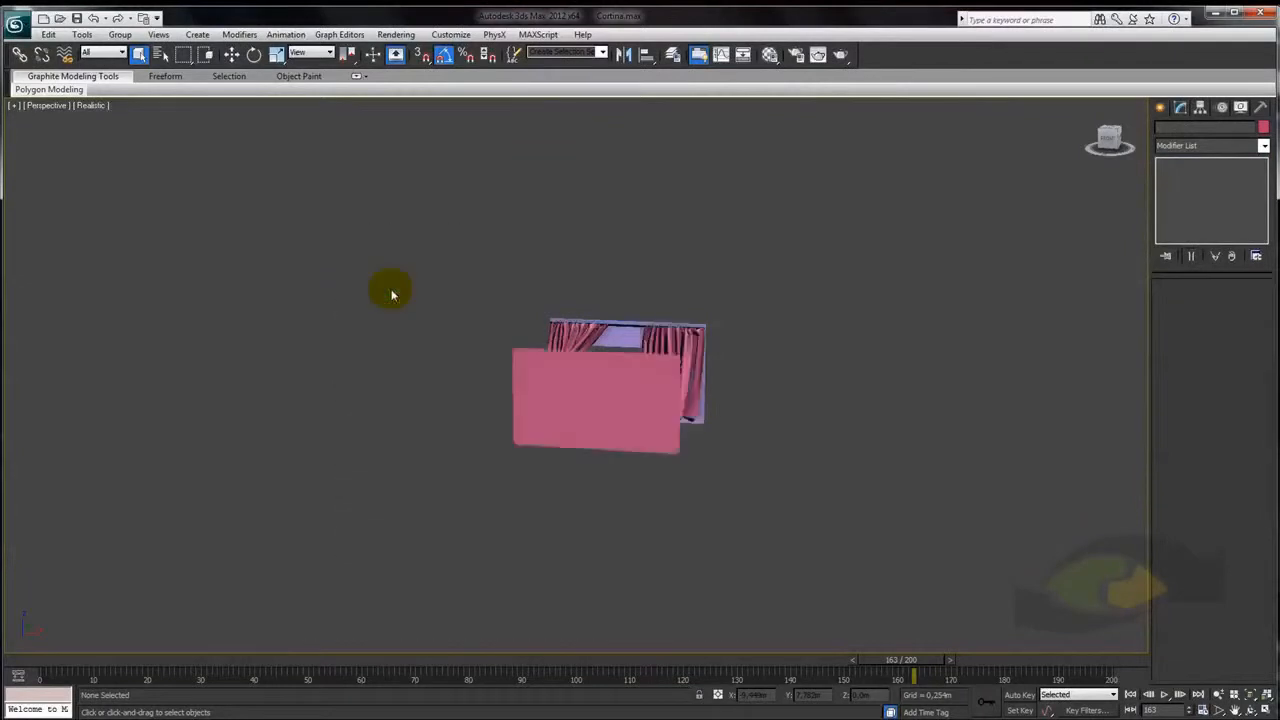
Delete the flat cloth panel standing in front of the window wall
{"action": "middle_click_drag", "start_coordinate": [592, 364], "coordinate": [557, 371], "text": "alt"}
{"action": "left_click", "coordinate": [481, 408]}
{"action": "key", "text": "Delete"}
{"action": "middle_click_drag", "start_coordinate": [562, 420], "coordinate": [400, 391]}
Examine both draped curtains, their folds and the rings holding them on the rod
{"action": "scroll", "coordinate": [380, 428], "scroll_direction": "up", "scroll_amount": 4}
{"action": "scroll", "coordinate": [413, 413], "scroll_direction": "up", "scroll_amount": 3}
{"action": "scroll", "coordinate": [411, 400], "scroll_direction": "down", "scroll_amount": 5}
{"action": "middle_click_drag", "start_coordinate": [324, 256], "coordinate": [540, 248], "text": "alt"}
{"action": "scroll", "coordinate": [540, 250], "scroll_direction": "up", "scroll_amount": 3}
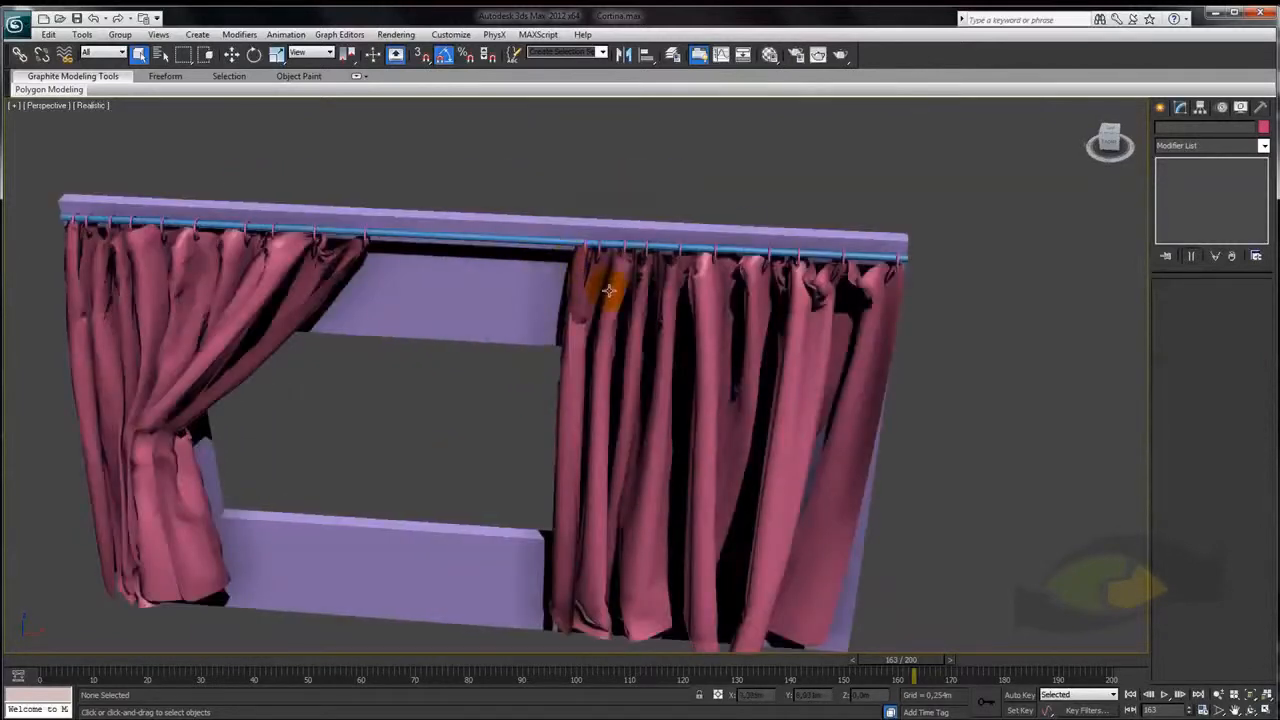
{"action": "scroll", "coordinate": [606, 286], "scroll_direction": "up", "scroll_amount": 4}
{"action": "scroll", "coordinate": [620, 320], "scroll_direction": "down", "scroll_amount": 5}
{"action": "middle_click_drag", "start_coordinate": [573, 373], "coordinate": [543, 334], "text": "alt"}
{"action": "scroll", "coordinate": [543, 334], "scroll_direction": "down", "scroll_amount": 4}
{"action": "middle_click_drag", "start_coordinate": [612, 369], "coordinate": [576, 351], "text": "alt"}
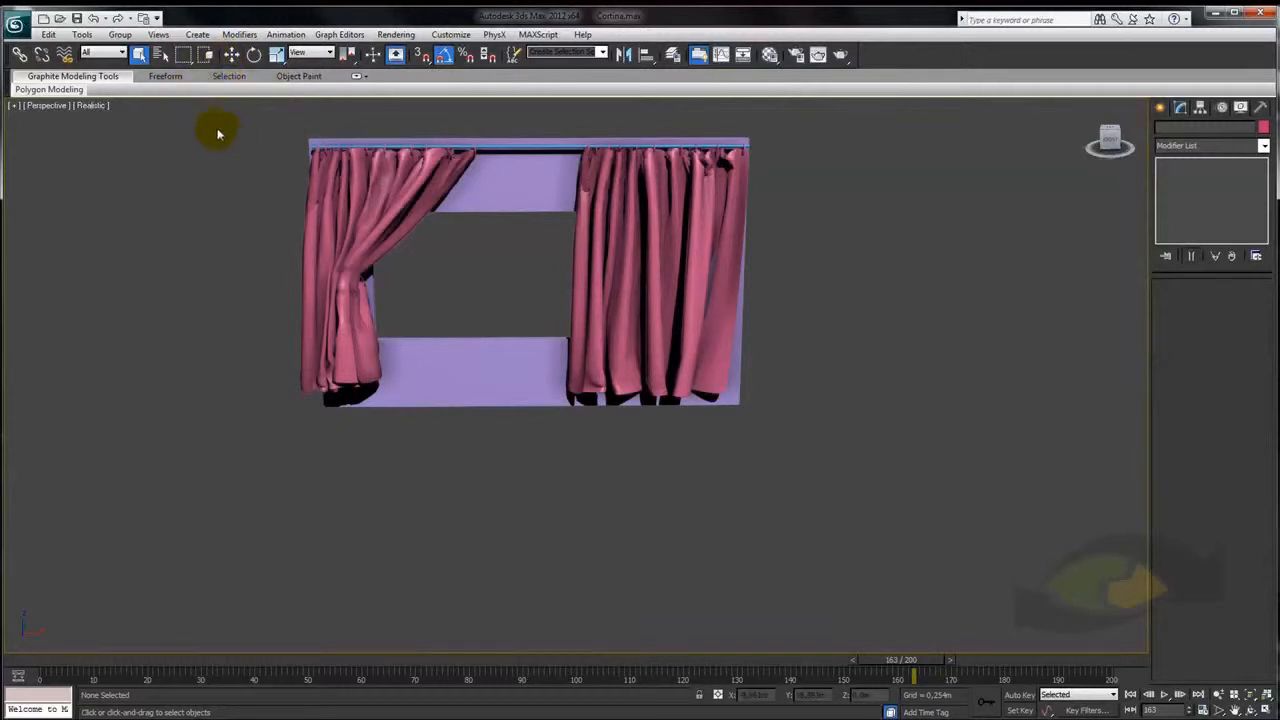
Reset the scene without saving the changes to the curtain file
{"action": "left_click", "coordinate": [15, 24]}
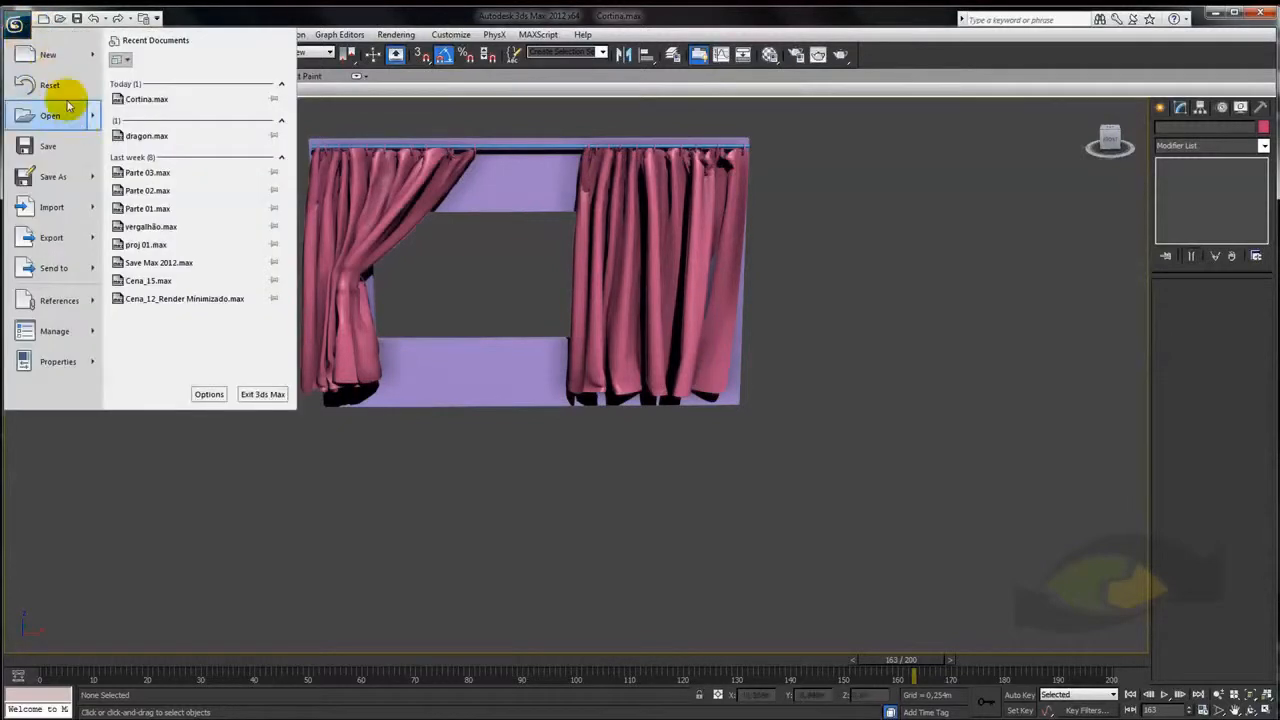
{"action": "left_click", "coordinate": [48, 85]}
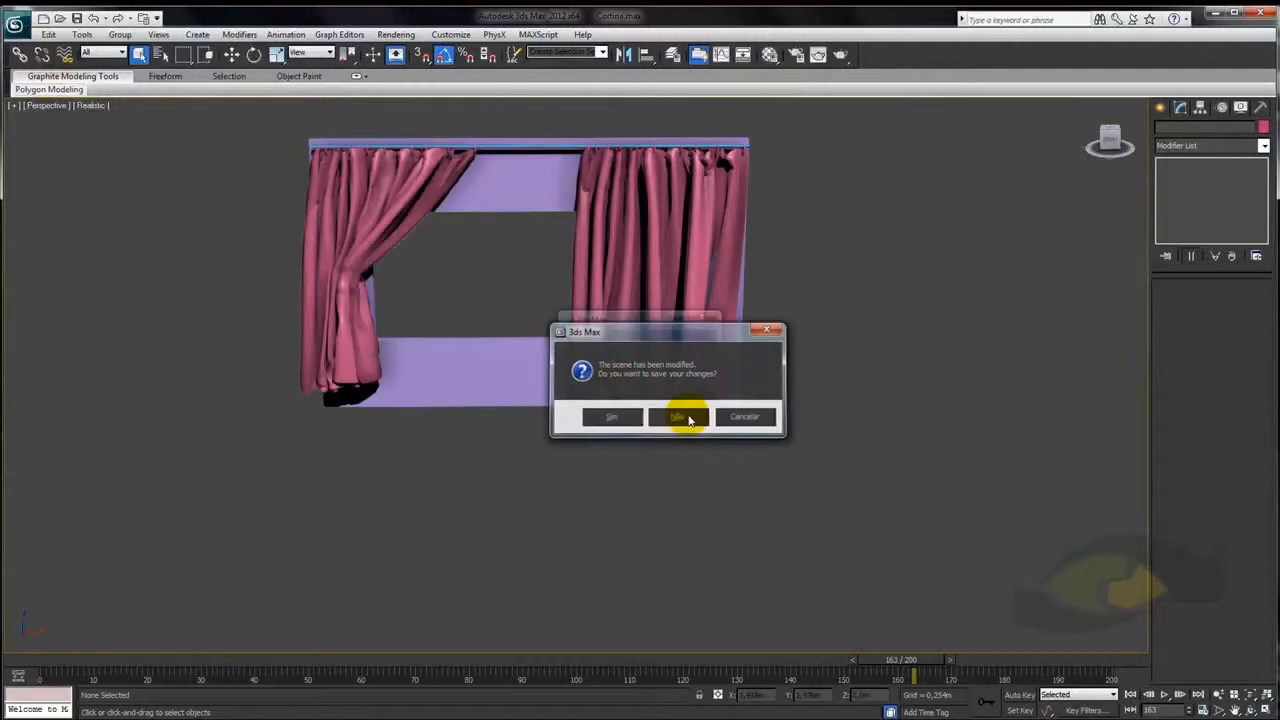
{"action": "left_click", "coordinate": [679, 417]}
{"action": "left_click", "coordinate": [612, 404]}
Create a thin upright wall box about 3.06 m wide, 0.16 m deep and 2.21 m high across the grid origin
{"action": "middle_click_drag", "start_coordinate": [813, 458], "coordinate": [1050, 505], "text": "alt"}
{"action": "left_click", "coordinate": [1184, 199]}
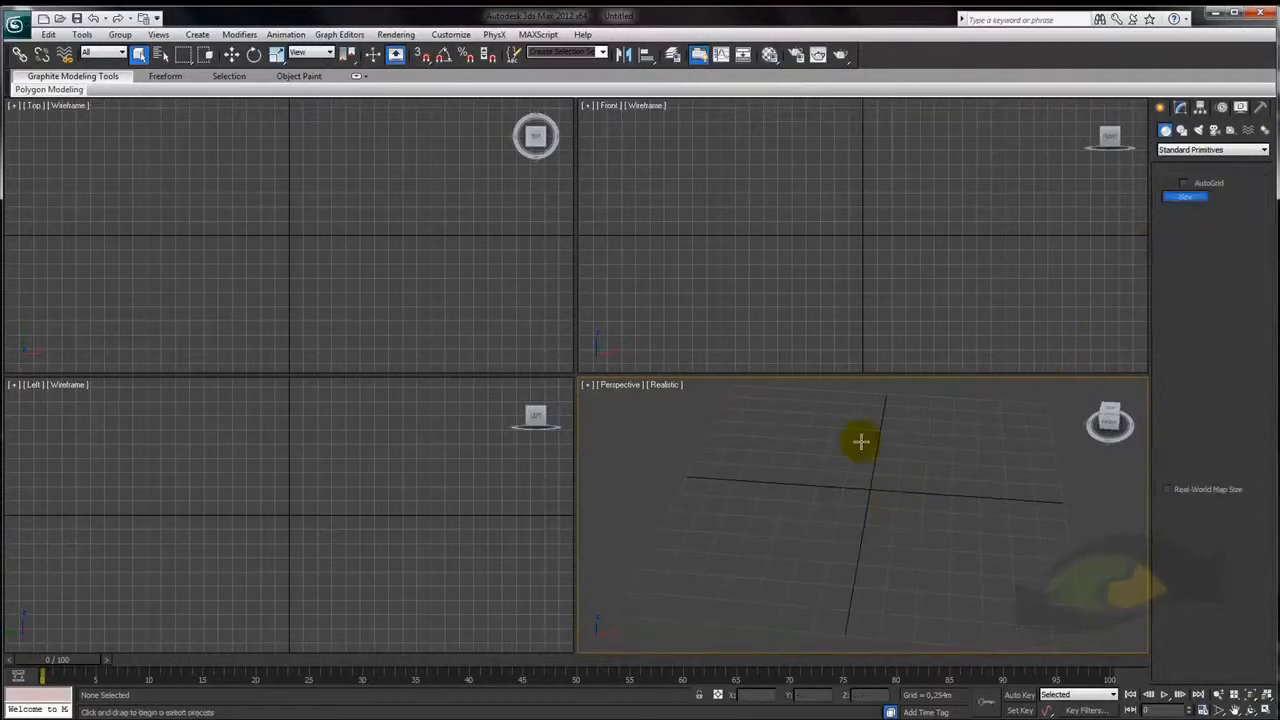
{"action": "left_click_drag", "start_coordinate": [720, 469], "coordinate": [1040, 500]}
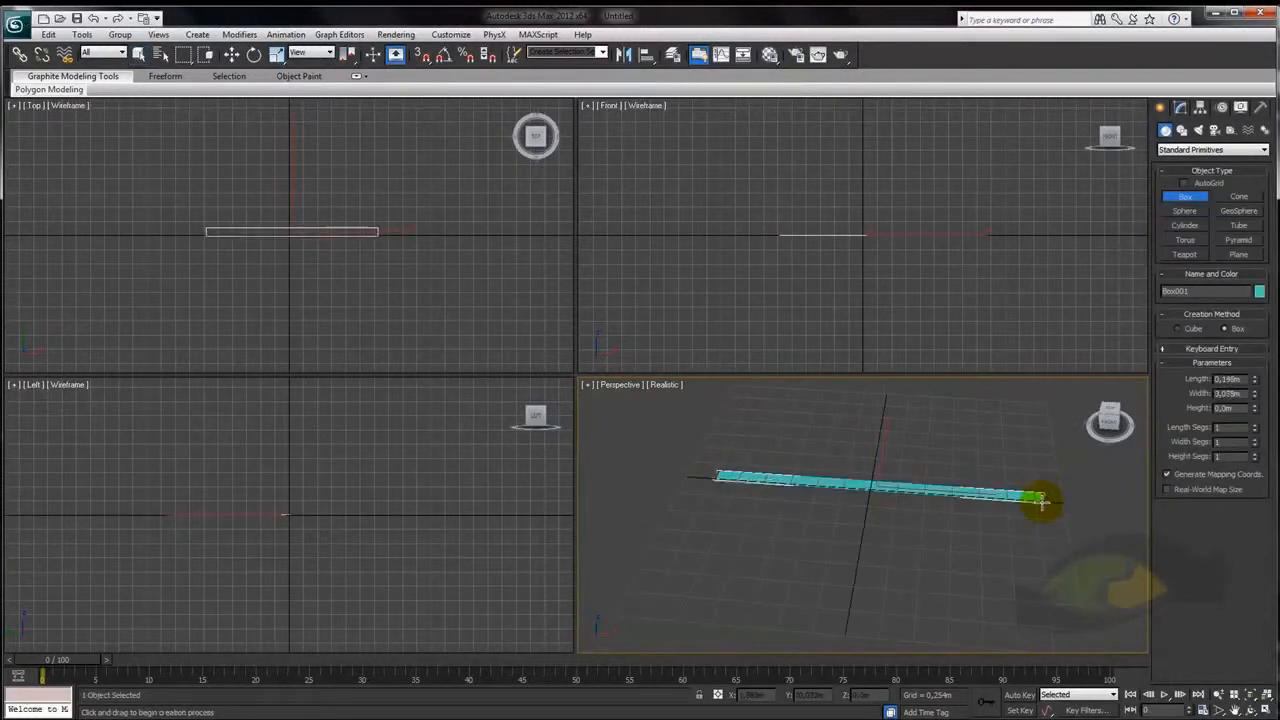
{"action": "left_click", "coordinate": [1017, 277]}
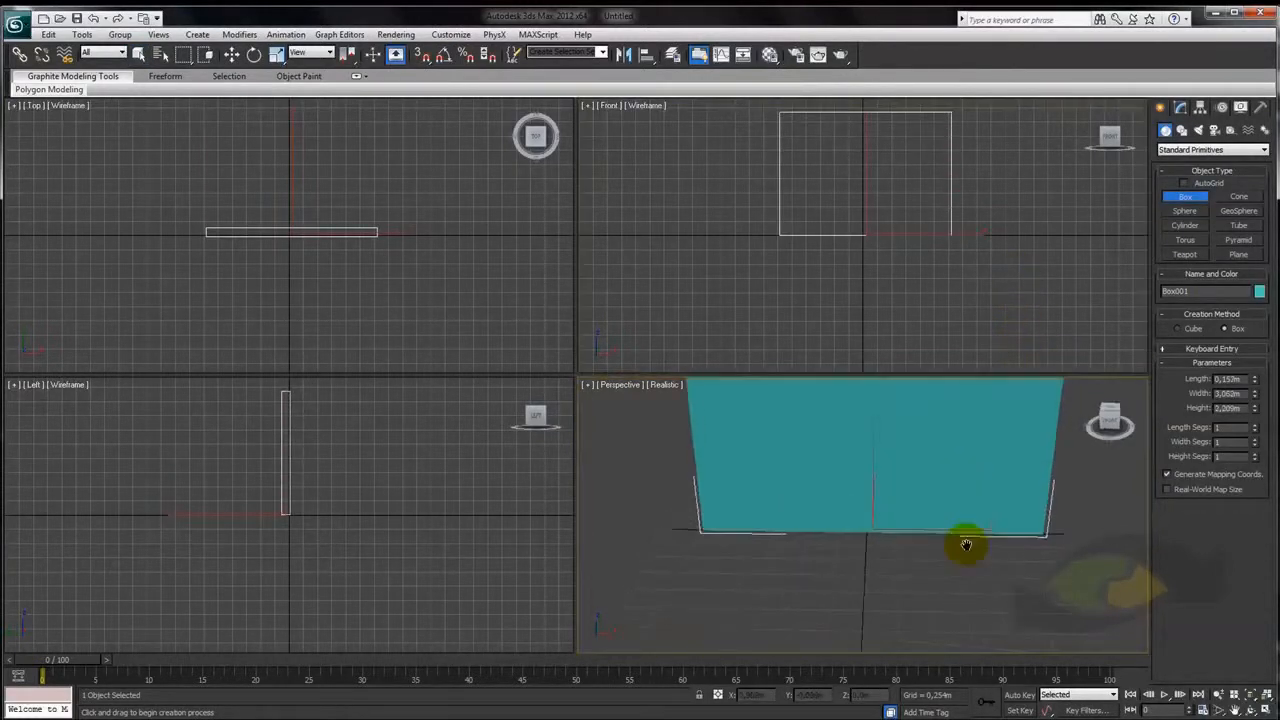
{"action": "middle_click_drag", "start_coordinate": [966, 545], "coordinate": [968, 602]}
Set the wall box to 2 width and 2 height segments and show its edged faces in a maximized Perspective view
{"action": "left_click", "coordinate": [1256, 454]}
{"action": "middle_click_drag", "start_coordinate": [877, 429], "coordinate": [900, 494], "text": "alt"}
{"action": "key", "text": "F4"}
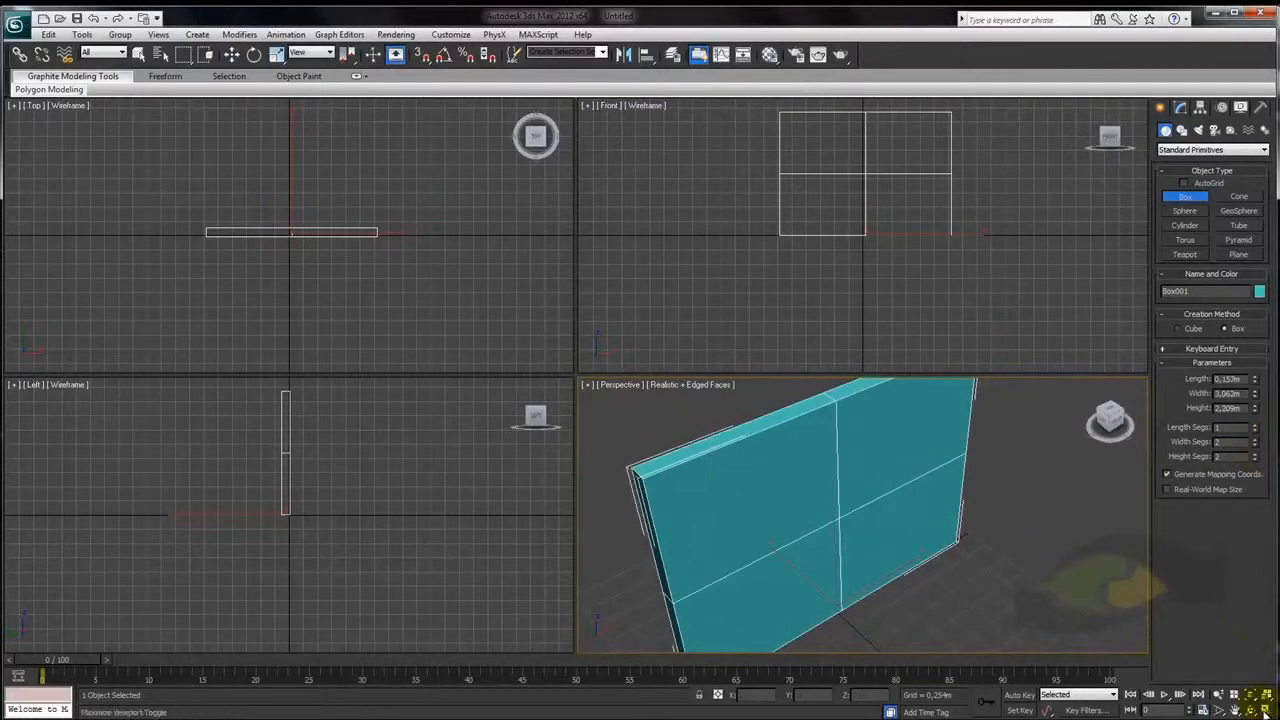
{"action": "middle_click_drag", "start_coordinate": [809, 494], "coordinate": [784, 482], "text": "alt"}
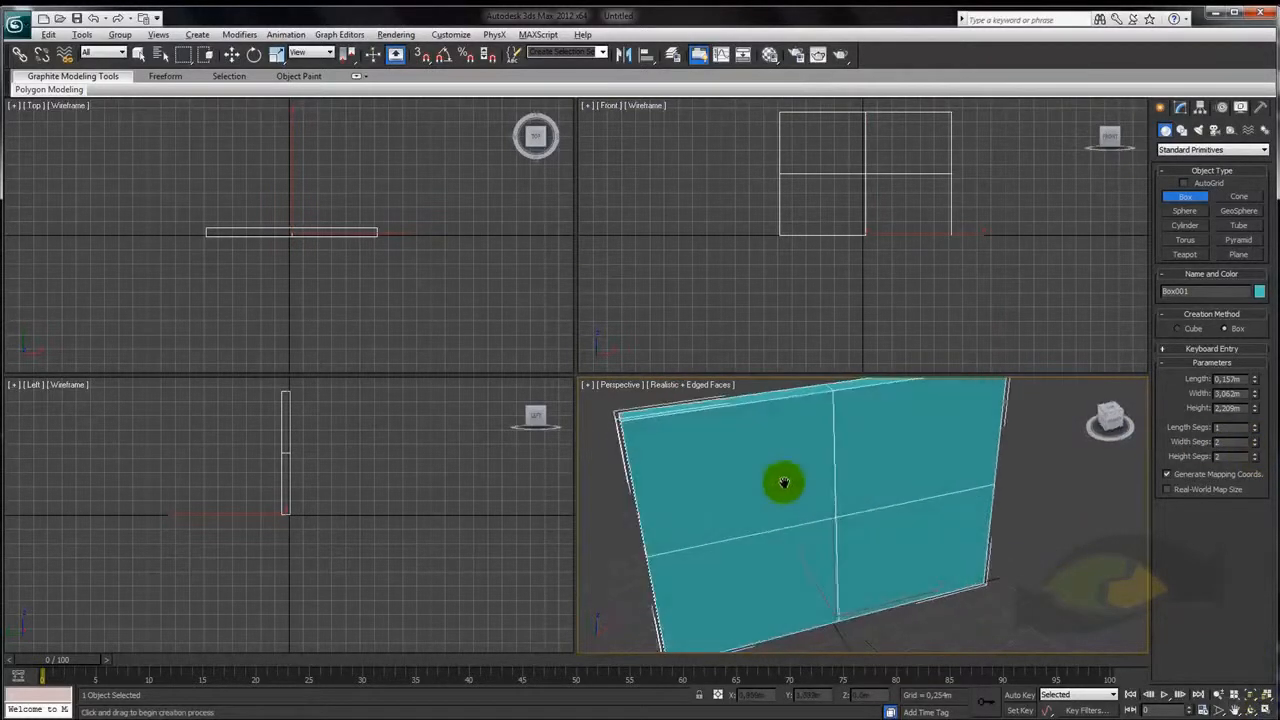
{"action": "left_click", "coordinate": [1266, 709]}
{"action": "scroll", "coordinate": [723, 414], "scroll_direction": "down", "scroll_amount": 5}
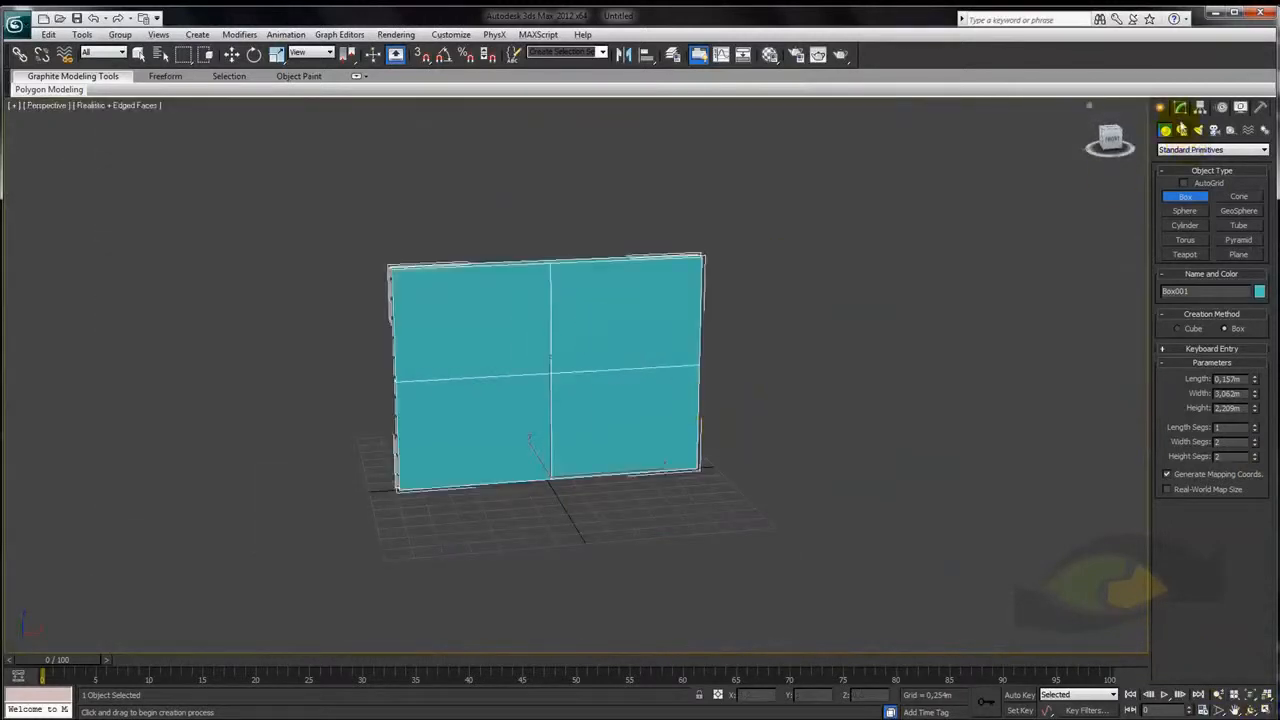
Convert the wall box to an Editable Poly
{"action": "left_click", "coordinate": [1180, 107]}
{"action": "right_click", "coordinate": [630, 298]}
{"action": "mouse_move", "coordinate": [716, 425]}
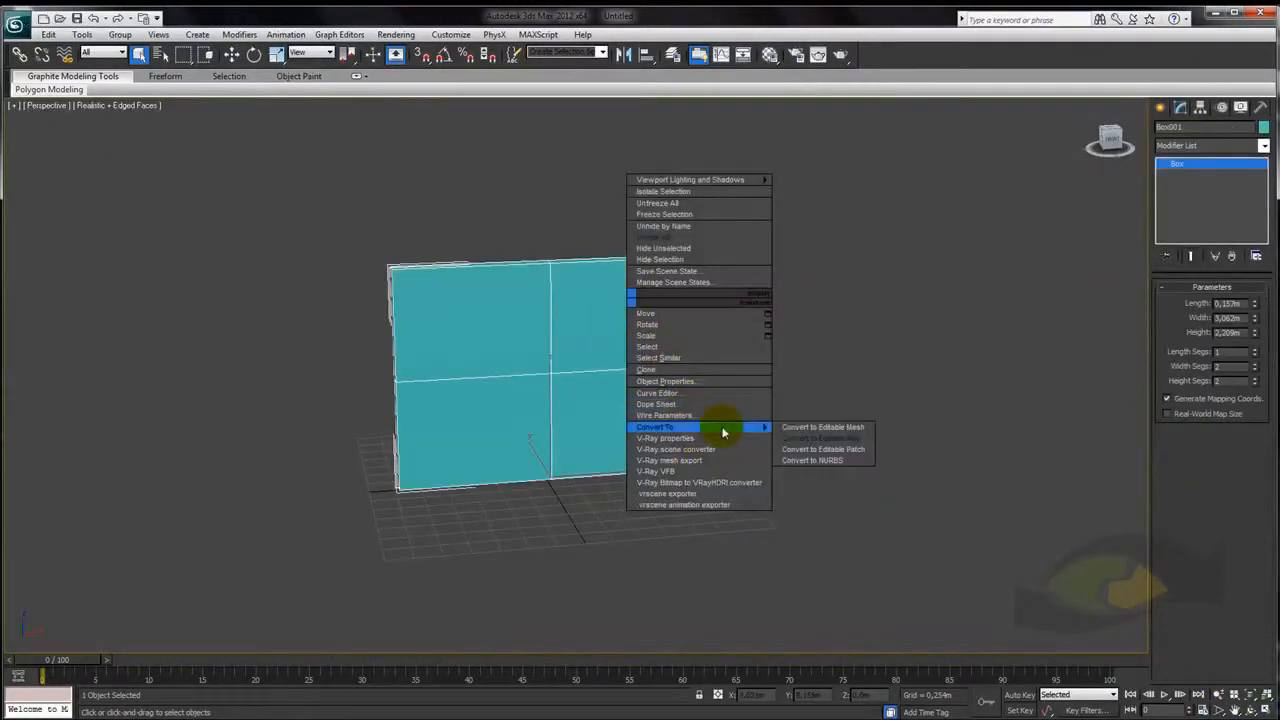
{"action": "left_click", "coordinate": [823, 438]}
Chamfer the wall's middle edges widely to form a three-by-three grid with a large central face
{"action": "left_click", "coordinate": [1193, 302]}
{"action": "left_click", "coordinate": [629, 394]}
{"action": "left_click", "coordinate": [1180, 518]}
{"action": "left_click_drag", "start_coordinate": [606, 374], "coordinate": [586, 237]}
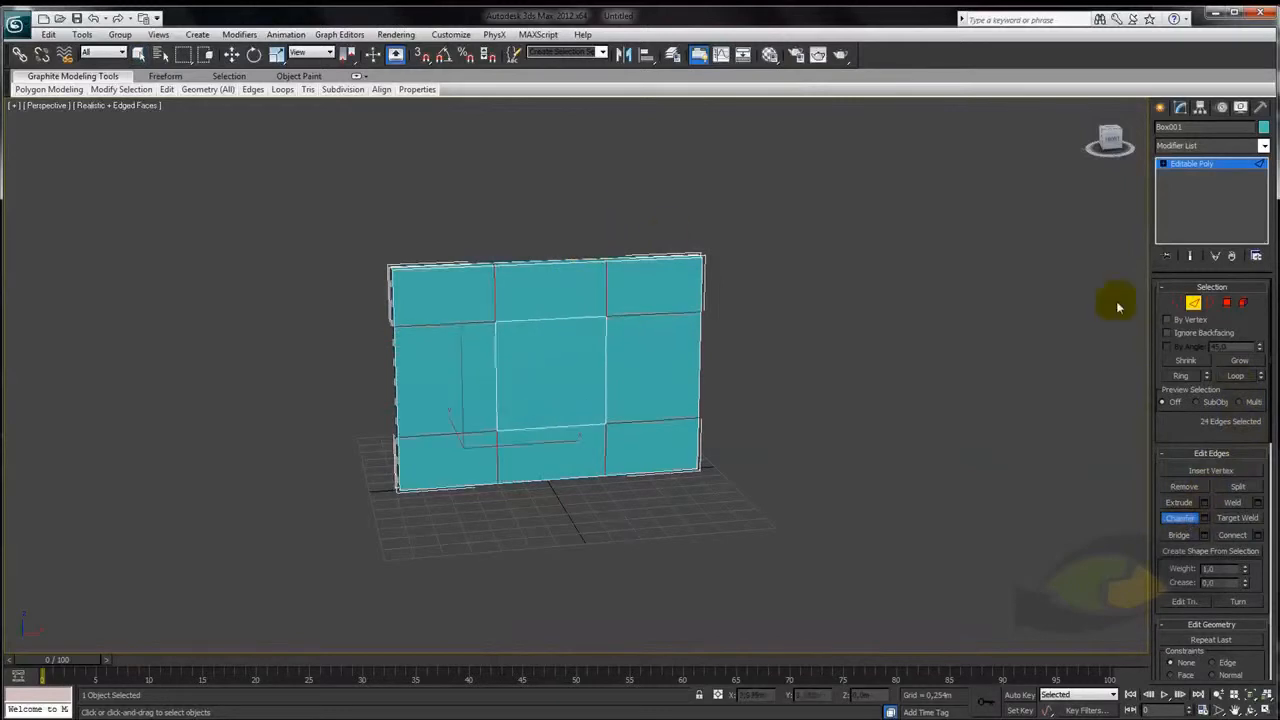
Cut a window opening by deleting the wall's central polygons and bridging the front and back borders
{"action": "left_click", "coordinate": [1226, 302]}
{"action": "left_click", "coordinate": [536, 362]}
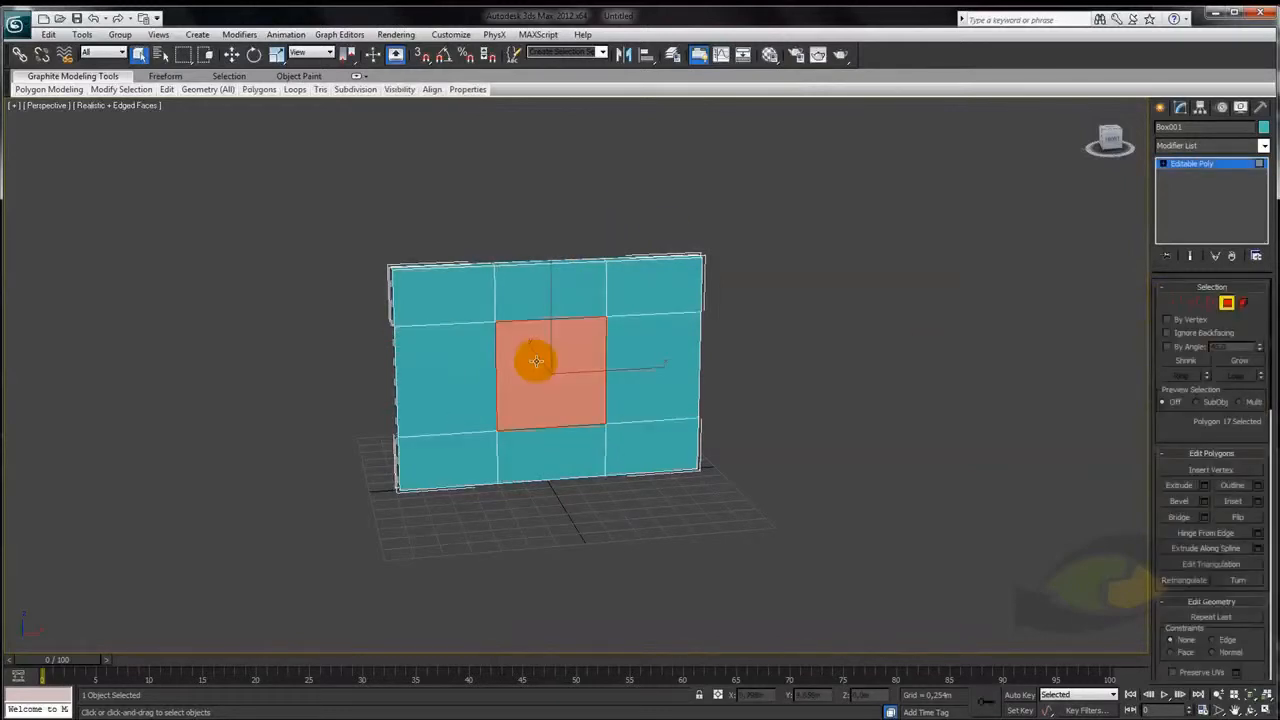
{"action": "key", "text": "Delete"}
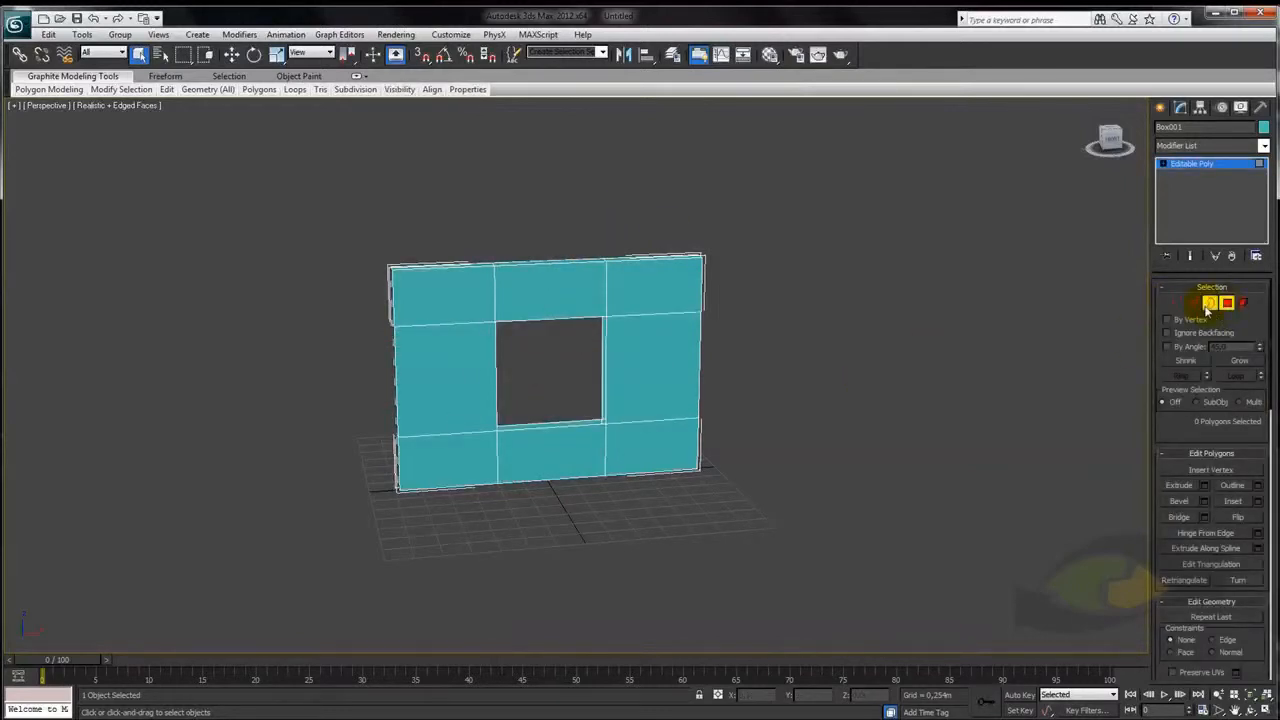
{"action": "left_click", "coordinate": [1209, 303]}
{"action": "left_click", "coordinate": [502, 458]}
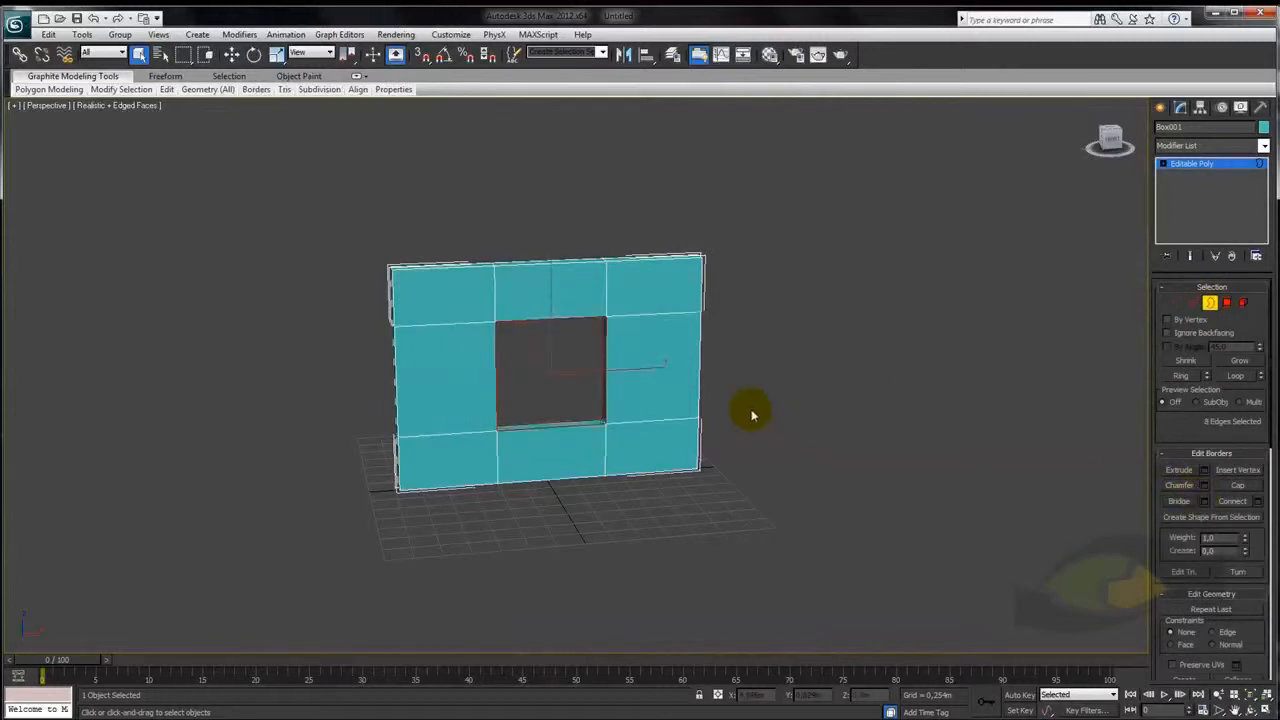
Widen the window opening horizontally by scaling the edges around it
{"action": "left_click", "coordinate": [1194, 303]}
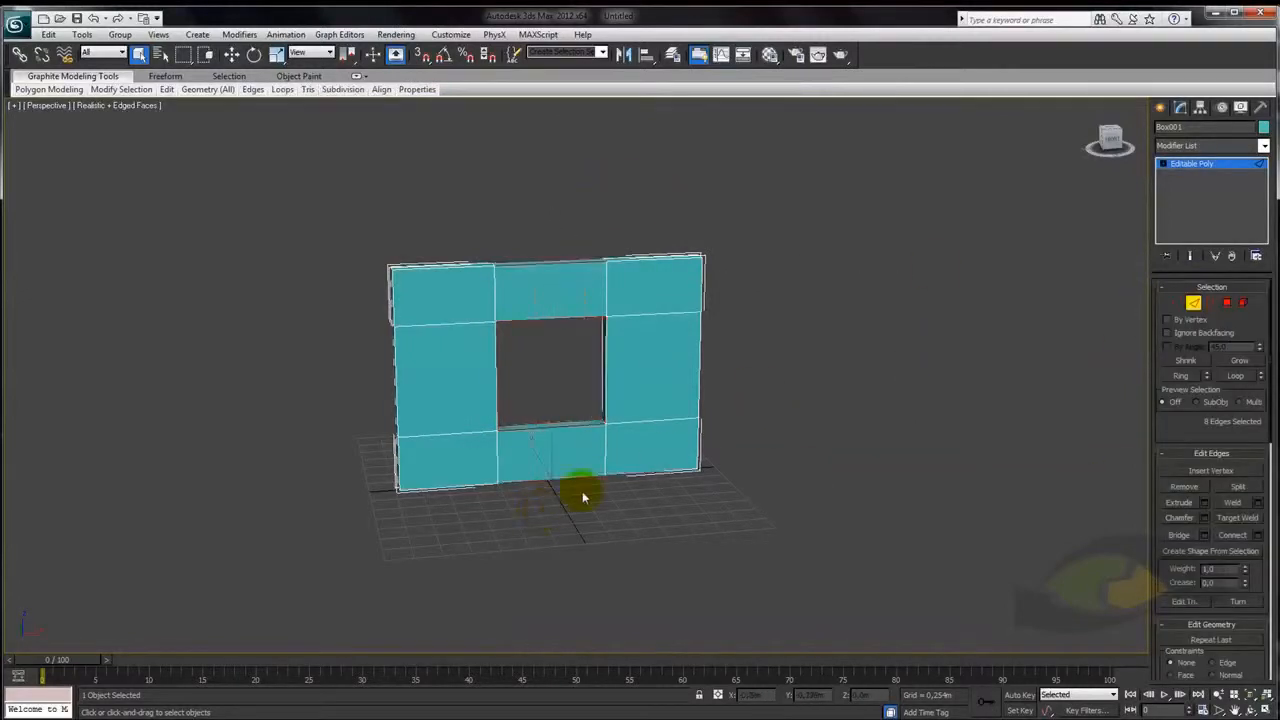
{"action": "middle_click_drag", "start_coordinate": [537, 514], "coordinate": [652, 455], "text": "alt"}
{"action": "key", "text": "r"}
{"action": "left_click_drag", "start_coordinate": [663, 480], "coordinate": [716, 484]}
Stretch the wall horizontally by scaling its vertices, and leave sub-object editing
{"action": "left_click", "coordinate": [1177, 303]}
{"action": "left_click_drag", "start_coordinate": [329, 177], "coordinate": [733, 468]}
{"action": "left_click_drag", "start_coordinate": [674, 369], "coordinate": [803, 325]}
{"action": "left_click", "coordinate": [1194, 166]}
{"action": "mouse_move", "coordinate": [740, 397]}
{"action": "middle_mouse_down", "text": "alt"}
{"action": "mouse_move", "coordinate": [700, 383]}
{"action": "mouse_move", "coordinate": [740, 406]}
{"action": "middle_mouse_up", "text": "alt"}
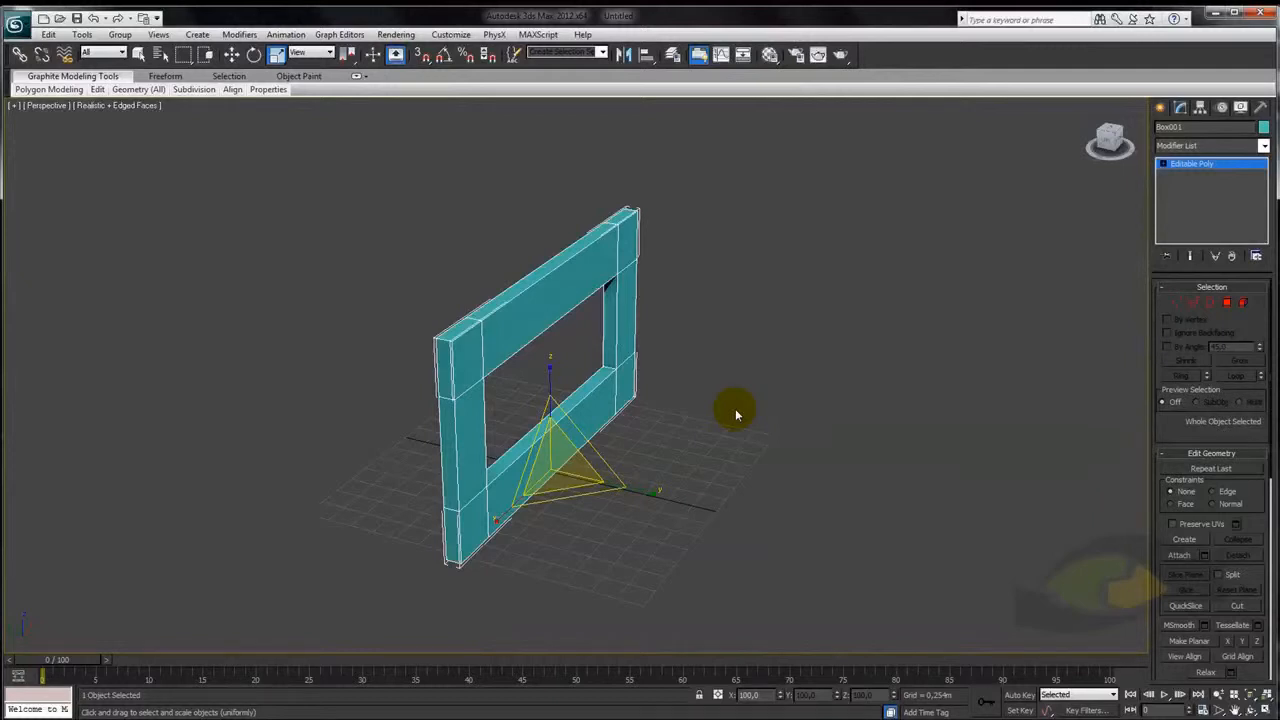
In the Left view, create a small cylinder about 0.03 m in radius and 0.34 m long in front of the wall's upper part
{"action": "key", "text": "l"}
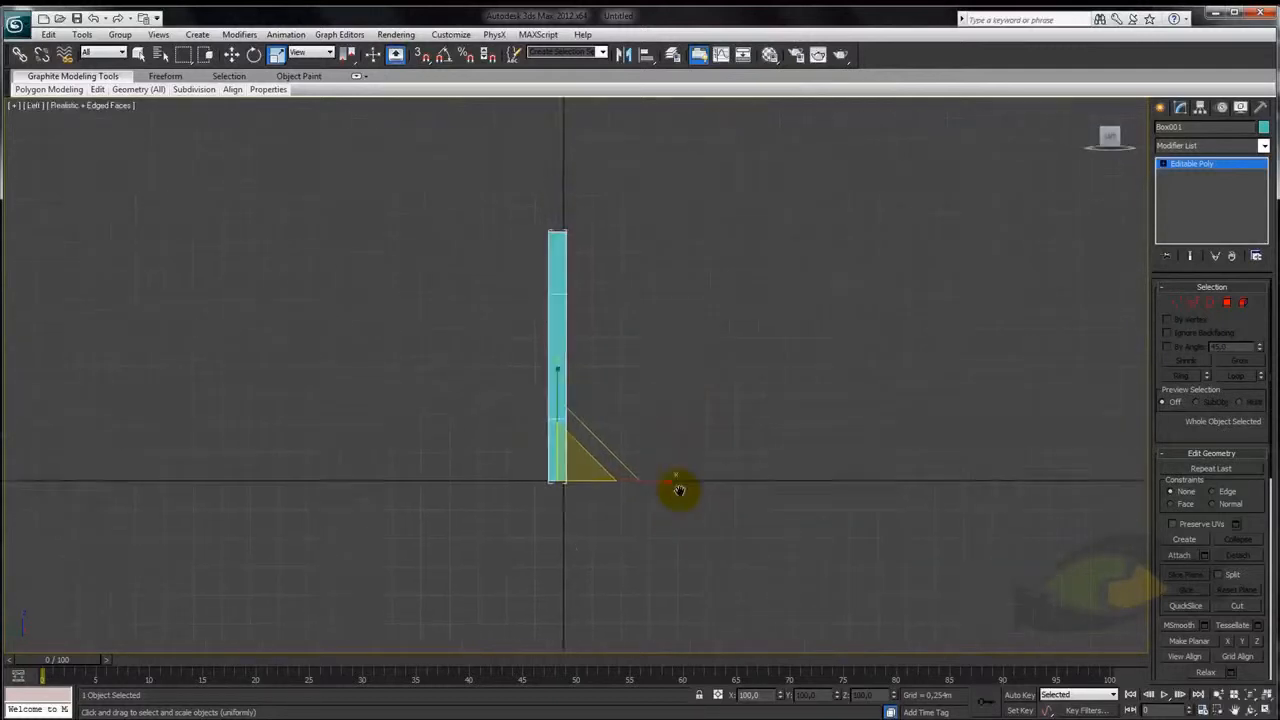
{"action": "scroll", "coordinate": [774, 423], "scroll_direction": "up", "scroll_amount": 4}
{"action": "left_click", "coordinate": [1180, 107]}
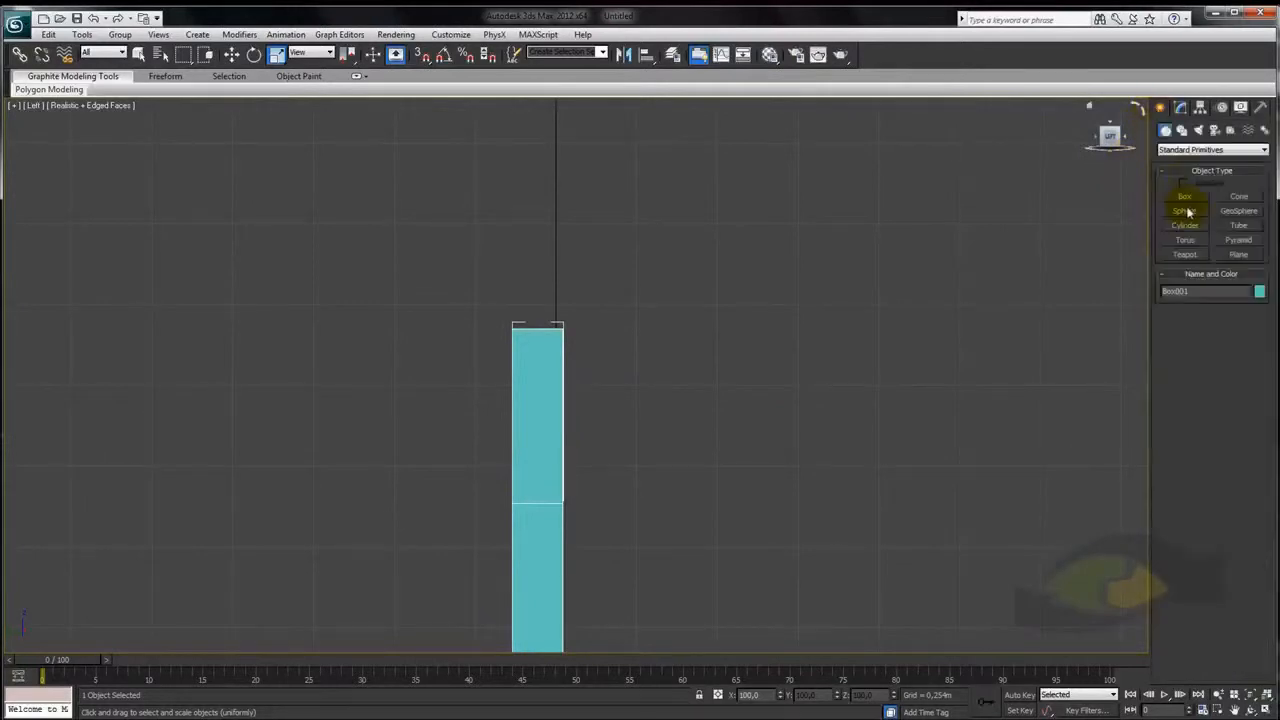
{"action": "left_click", "coordinate": [1193, 229]}
{"action": "middle_click_drag", "start_coordinate": [671, 372], "coordinate": [580, 380]}
{"action": "scroll", "coordinate": [580, 380], "scroll_direction": "up", "scroll_amount": 3}
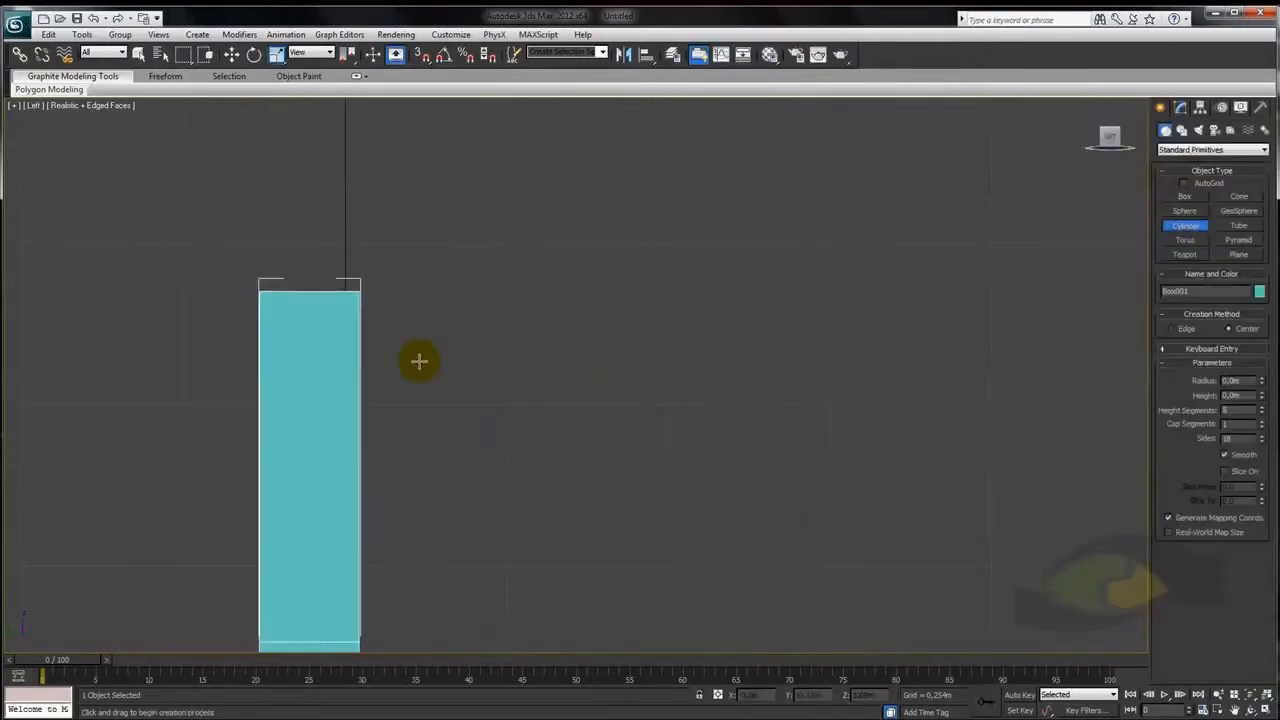
{"action": "mouse_move", "coordinate": [406, 349]}
{"action": "left_mouse_down"}
{"action": "mouse_move", "coordinate": [430, 365]}
{"action": "mouse_move", "coordinate": [414, 354]}
{"action": "left_mouse_up"}
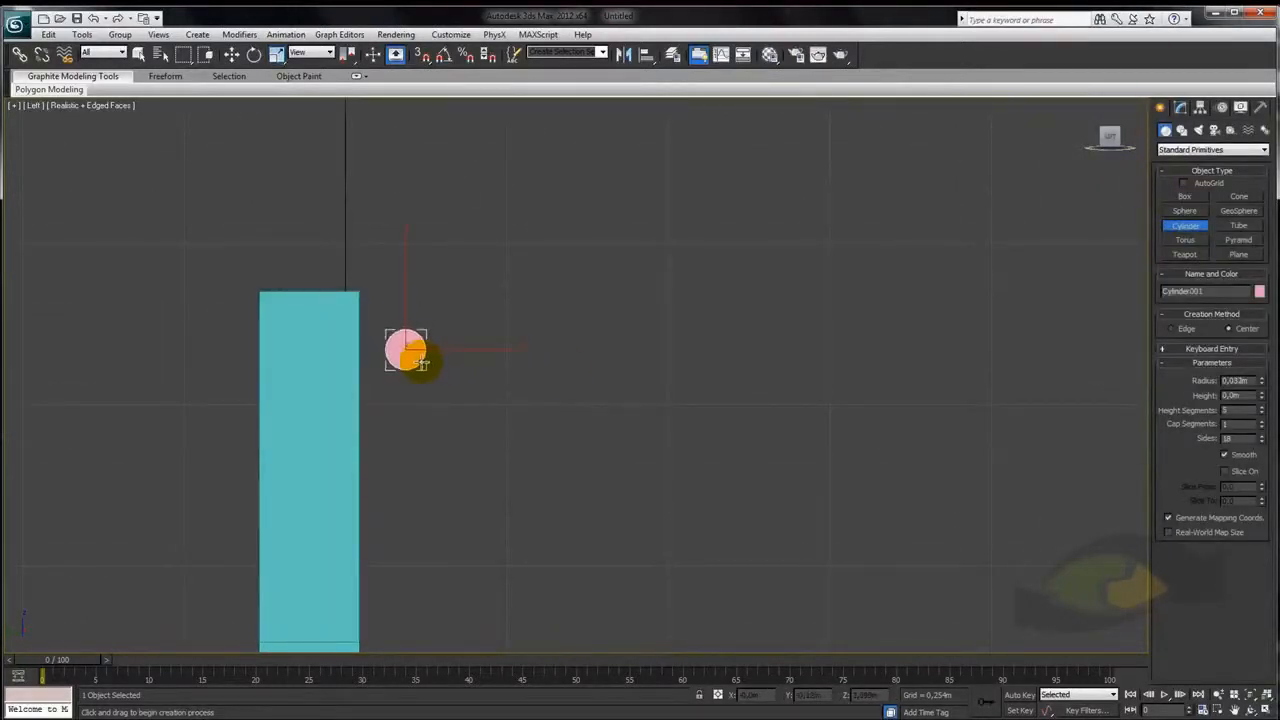
{"action": "left_click", "coordinate": [367, 139]}
{"action": "right_click", "coordinate": [366, 144]}
{"action": "scroll", "coordinate": [634, 271], "scroll_direction": "down", "scroll_amount": 2}
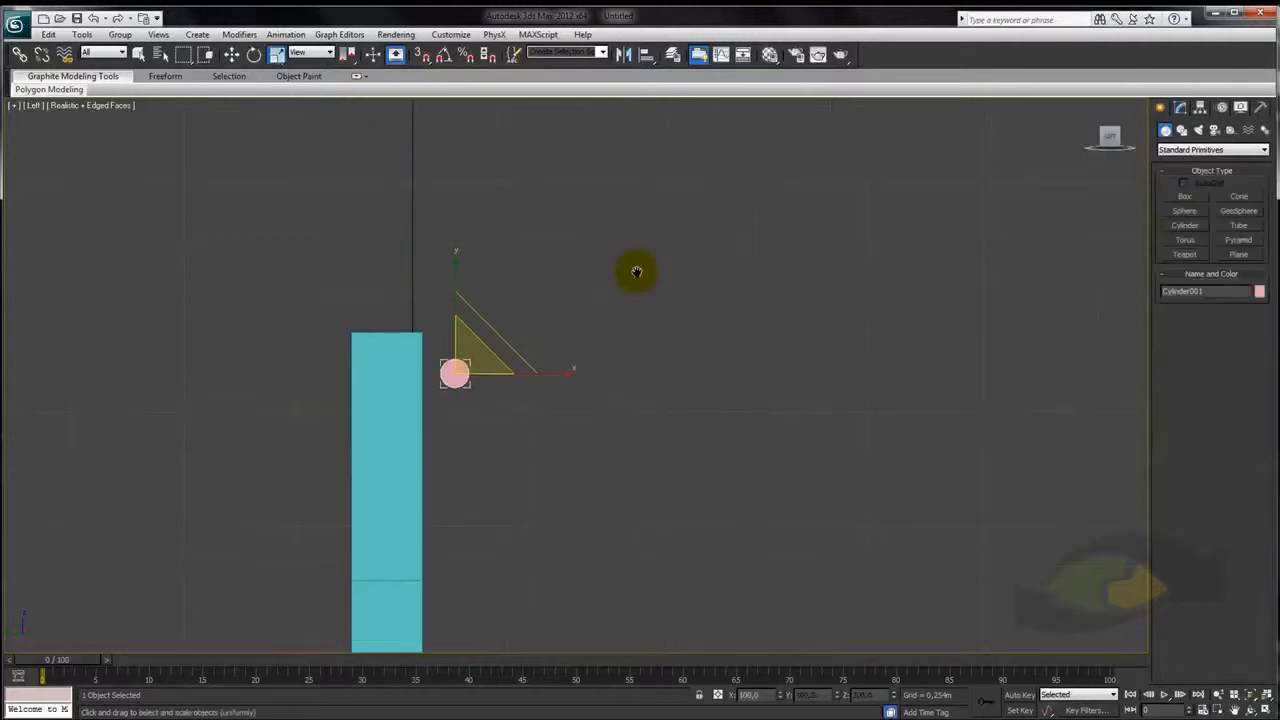
Move the cylinder along the X axis to one upper end of the wall
{"action": "key", "text": "p"}
{"action": "scroll", "coordinate": [676, 318], "scroll_direction": "down", "scroll_amount": 4}
{"action": "middle_click_drag", "start_coordinate": [784, 366], "coordinate": [683, 415], "text": "alt"}
{"action": "scroll", "coordinate": [703, 400], "scroll_direction": "down", "scroll_amount": 4}
{"action": "key", "text": "w"}
{"action": "left_click_drag", "start_coordinate": [637, 372], "coordinate": [844, 360]}
Set the cylinder's height to about 3.939 m and radius to about 0.024 m to form a curtain rod spanning the wall
{"action": "left_click", "coordinate": [1182, 107]}
{"action": "scroll", "coordinate": [951, 277], "scroll_direction": "up", "scroll_amount": 3}
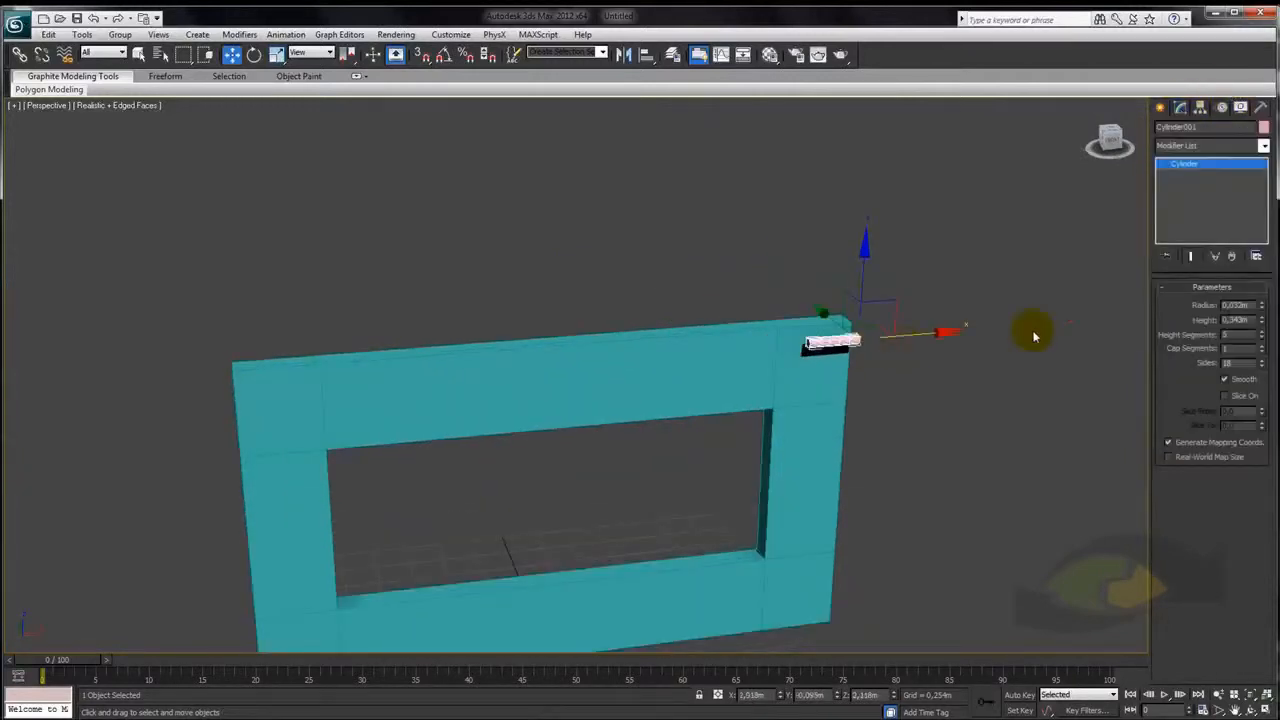
{"action": "left_click_drag", "start_coordinate": [1261, 313], "coordinate": [1148, 366]}
{"action": "left_click_drag", "start_coordinate": [1263, 306], "coordinate": [1263, 314]}
{"action": "middle_click_drag", "start_coordinate": [880, 440], "coordinate": [922, 437], "text": "alt"}
{"action": "left_click_drag", "start_coordinate": [507, 329], "coordinate": [506, 330]}
{"action": "middle_click_drag", "start_coordinate": [700, 397], "coordinate": [660, 355], "text": "alt"}
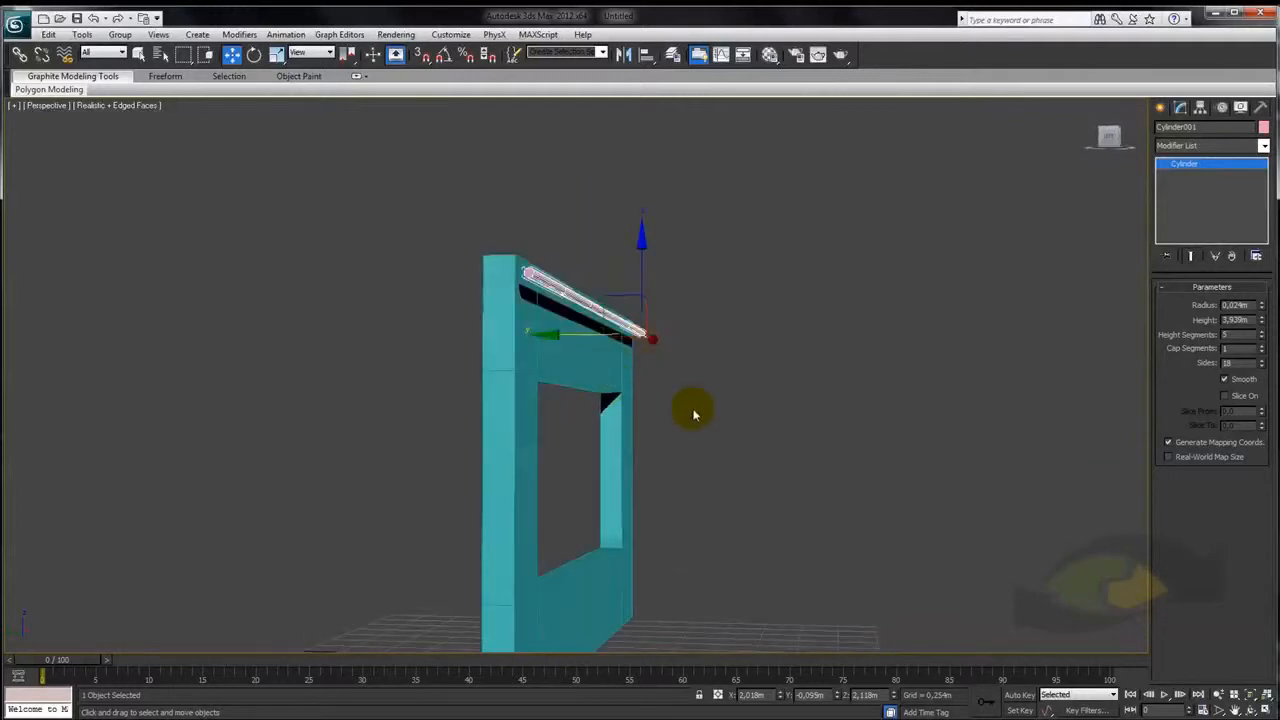
In the Left view, create a thin torus ring around the curtain rod and lower it so it hangs from the rod
{"action": "key", "text": "l"}
{"action": "scroll", "coordinate": [731, 360], "scroll_direction": "up", "scroll_amount": 5}
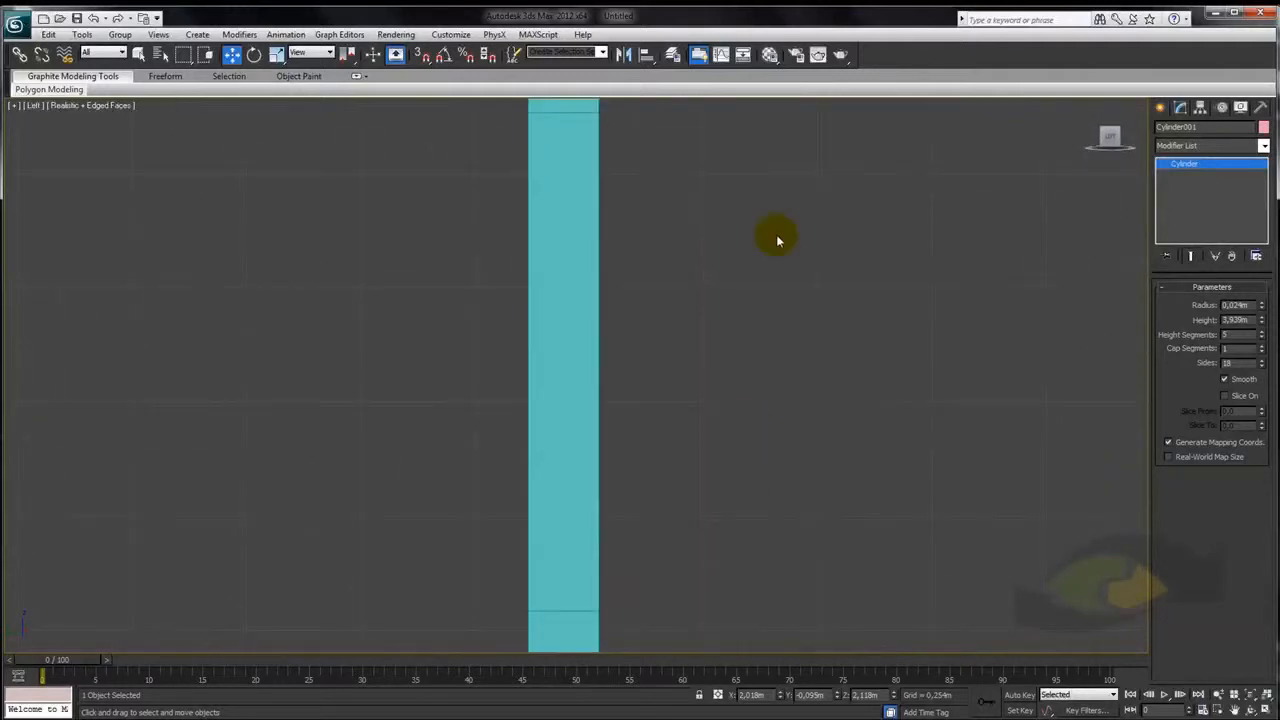
{"action": "left_click", "coordinate": [1159, 107]}
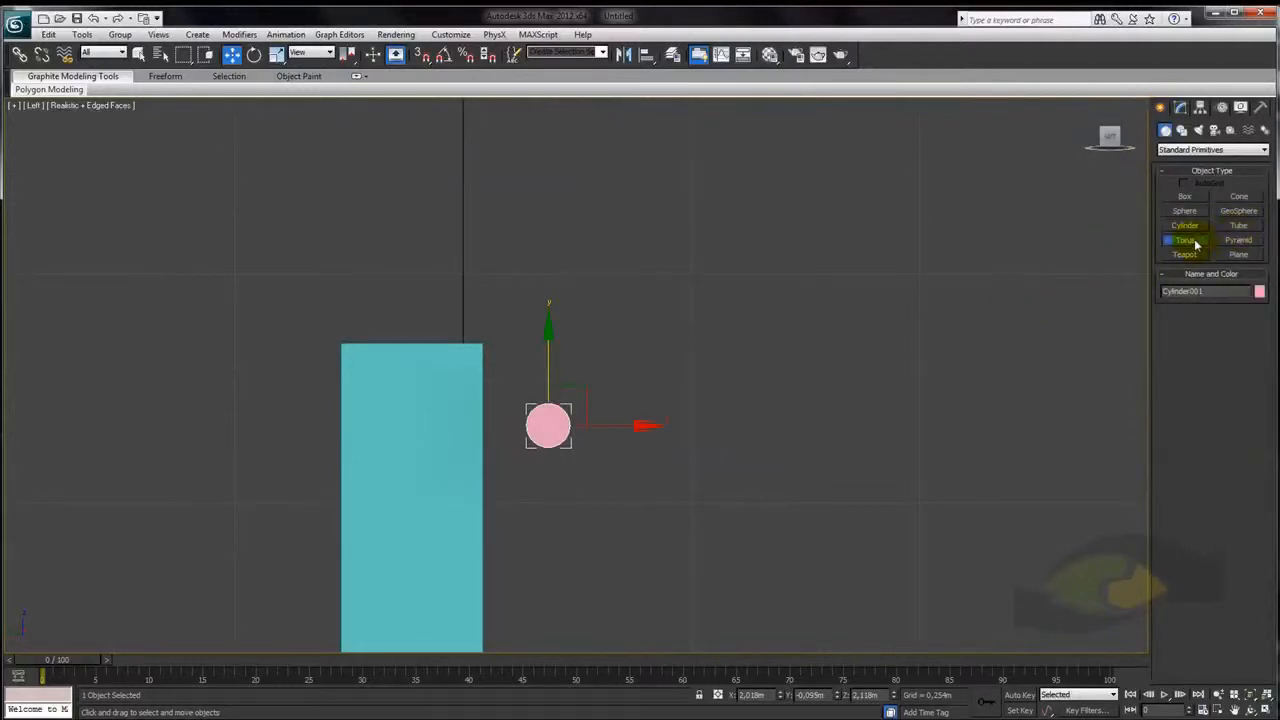
{"action": "left_click", "coordinate": [1196, 245]}
{"action": "left_click", "coordinate": [494, 334]}
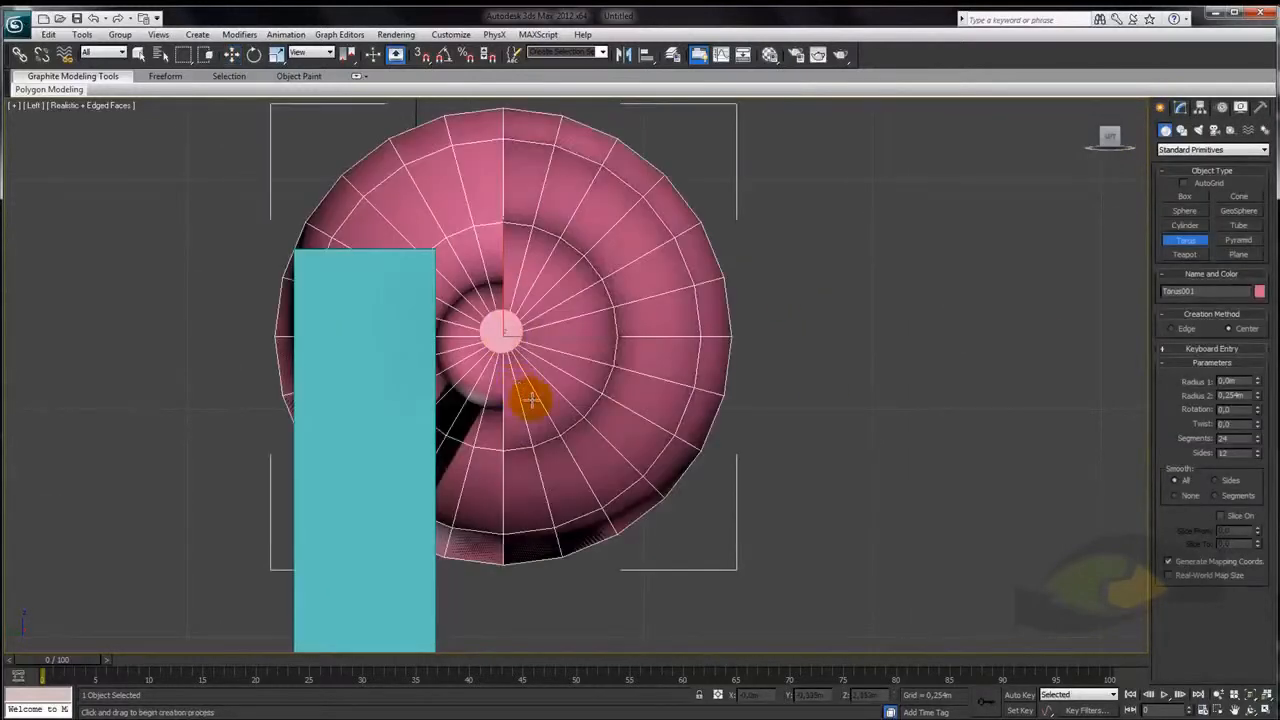
{"action": "left_click_drag", "start_coordinate": [532, 400], "coordinate": [532, 399]}
{"action": "left_click", "coordinate": [533, 391]}
{"action": "key", "text": "w"}
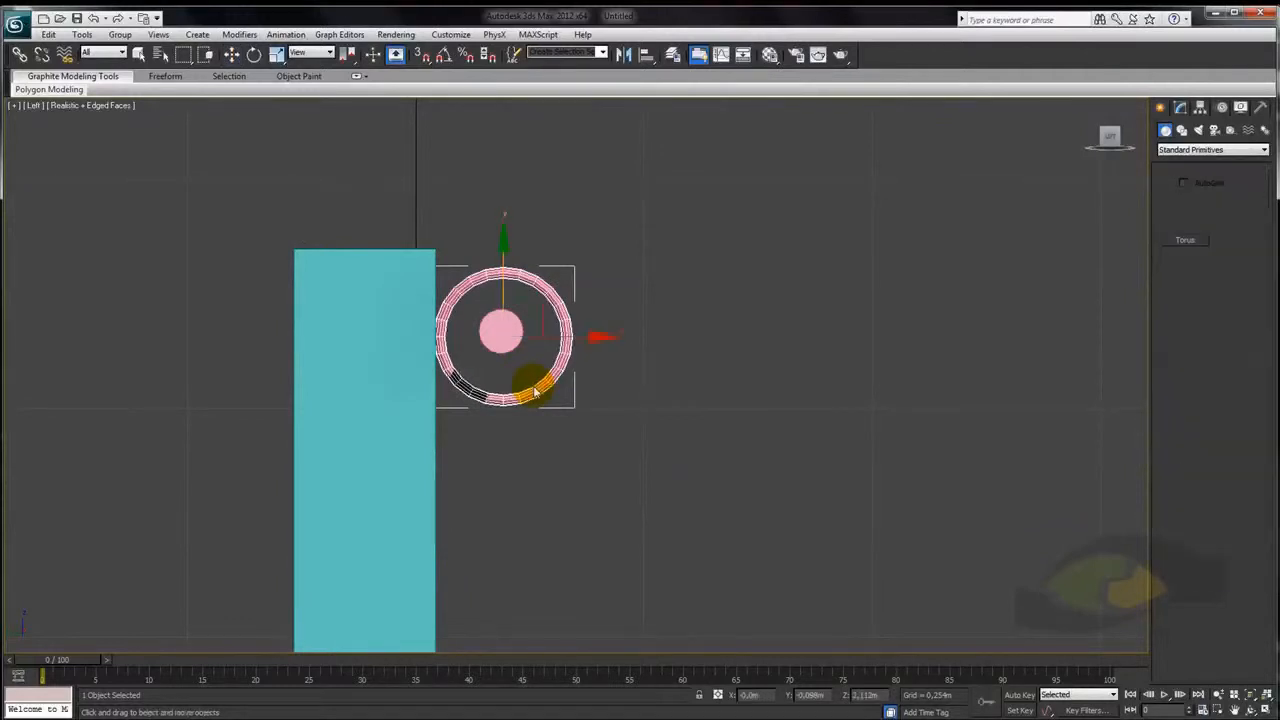
{"action": "left_click_drag", "start_coordinate": [535, 293], "coordinate": [537, 328]}
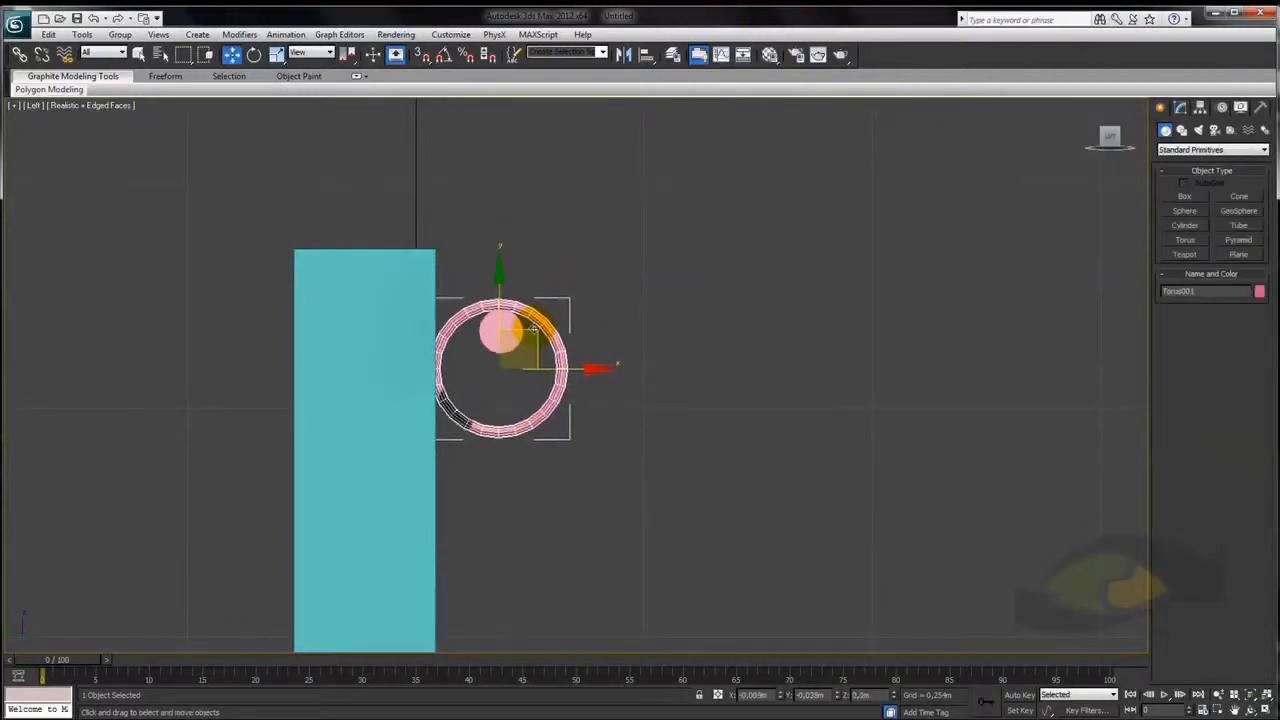
Set the ring's Radius 1 to 0.05 m and Radius 2 to 0.006 m, and raise it to hang on the rod
{"action": "left_click", "coordinate": [1180, 107]}
{"action": "mouse_move", "coordinate": [1261, 322]}
{"action": "left_mouse_down"}
{"action": "mouse_move", "coordinate": [1259, 338]}
{"action": "mouse_move", "coordinate": [1257, 308]}
{"action": "left_mouse_up"}
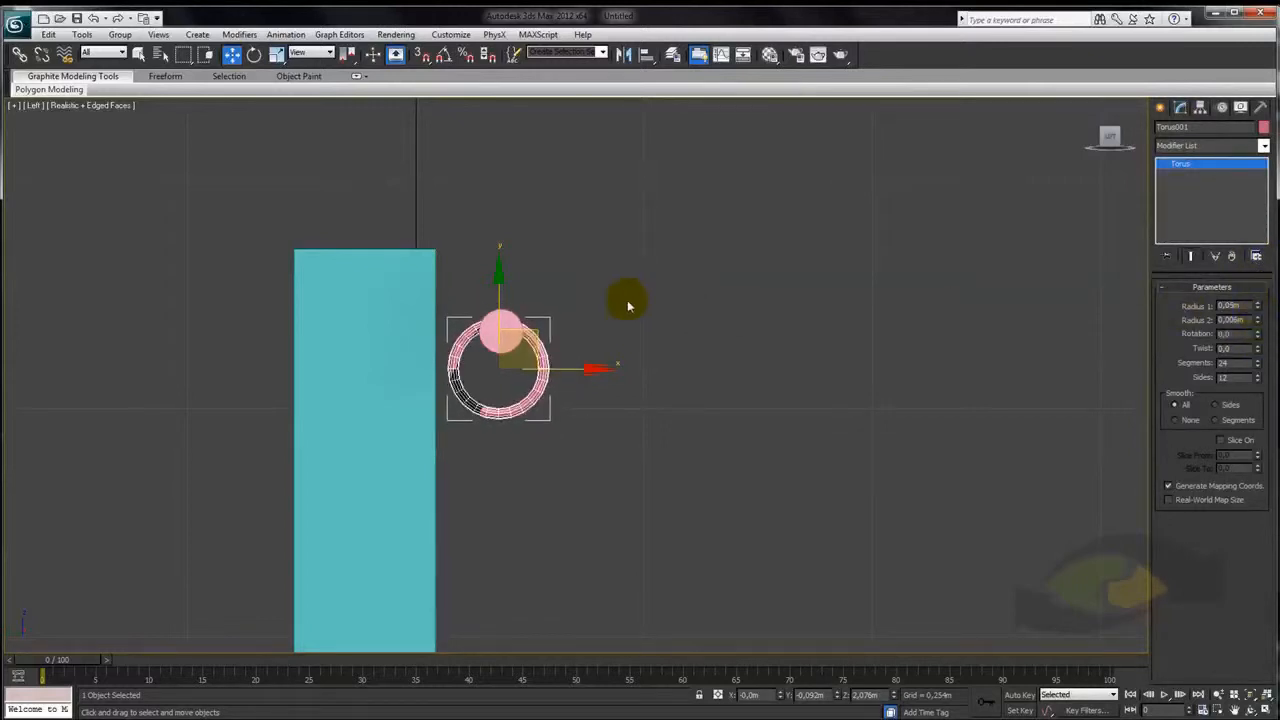
{"action": "left_click_drag", "start_coordinate": [497, 301], "coordinate": [497, 287]}
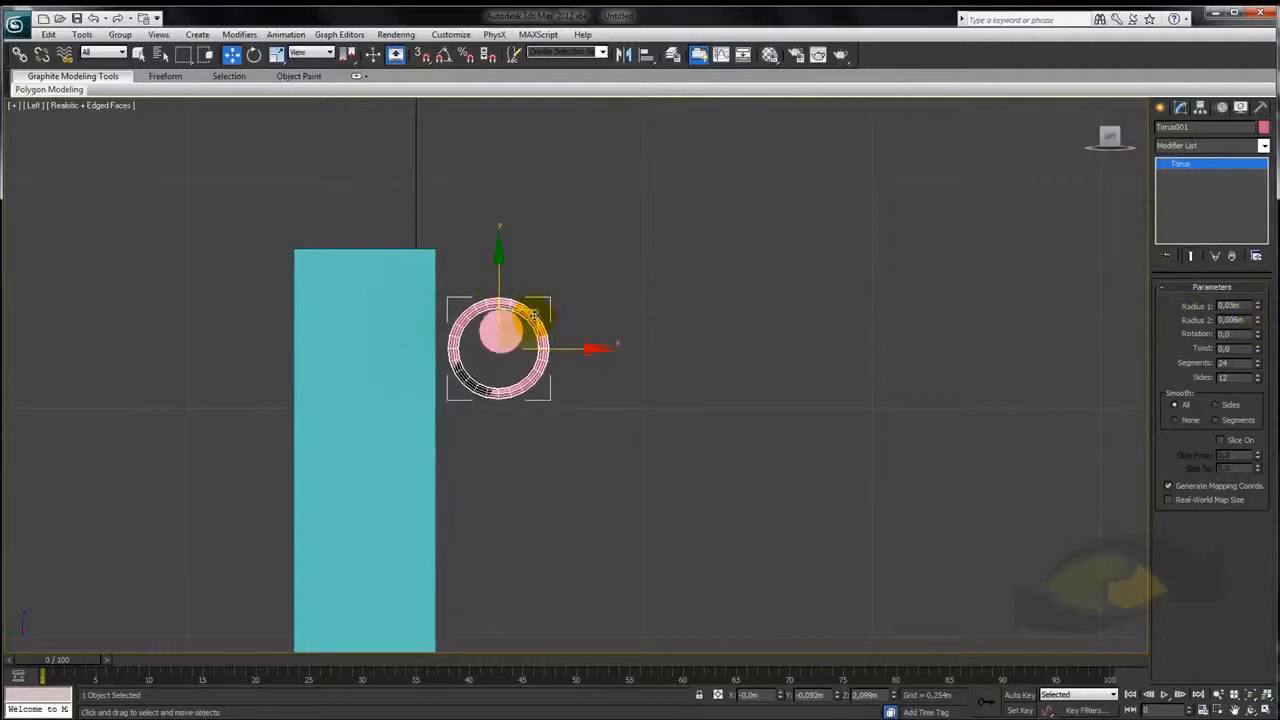
In the Perspective view, move the ring along the X axis to the start of the curtain rod, at about -1.837 m
{"action": "scroll", "coordinate": [700, 380], "scroll_direction": "down", "scroll_amount": 2}
{"action": "key", "text": "p"}
{"action": "middle_click_drag", "start_coordinate": [710, 369], "coordinate": [632, 382], "text": "alt"}
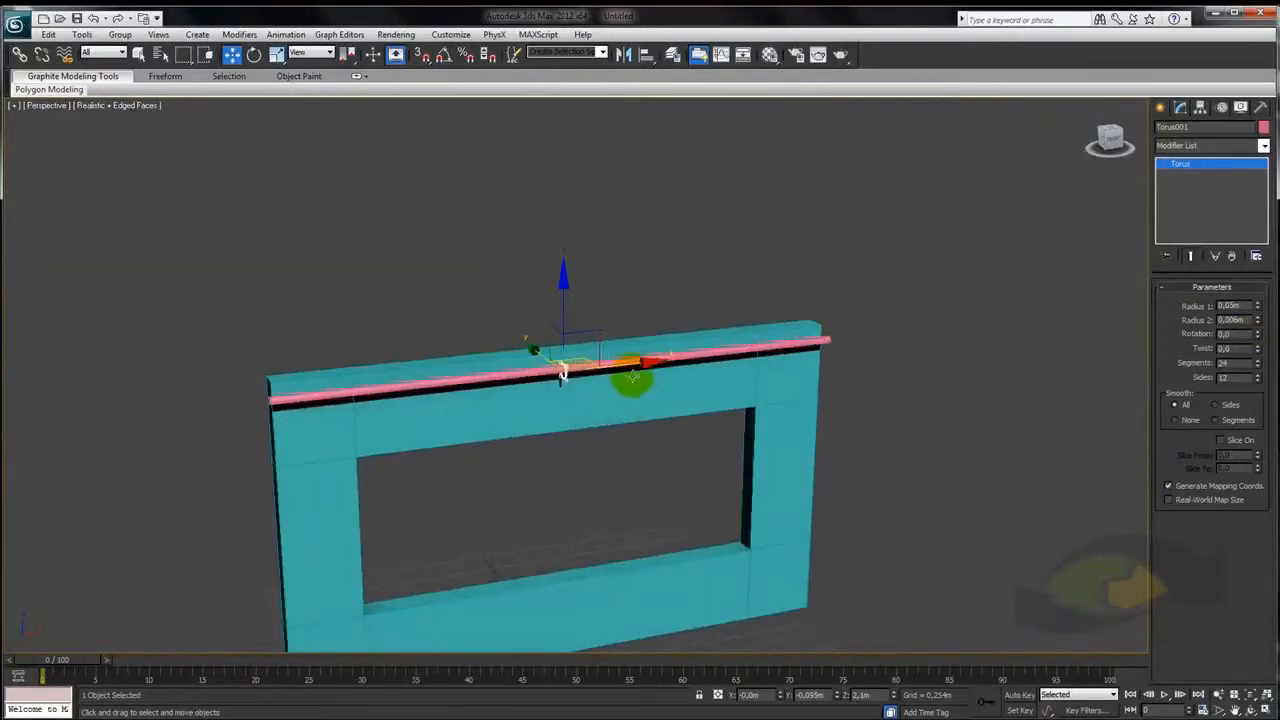
{"action": "left_click_drag", "start_coordinate": [626, 366], "coordinate": [349, 374]}
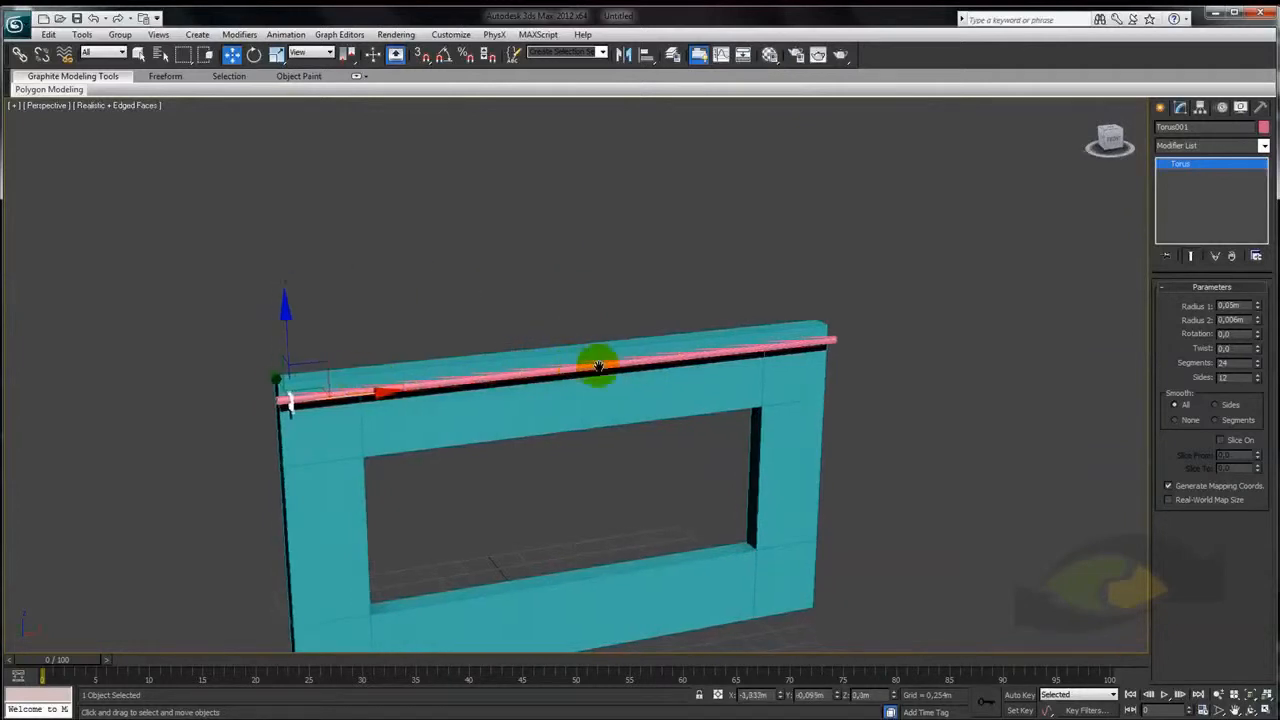
{"action": "scroll", "coordinate": [656, 355], "scroll_direction": "up", "scroll_amount": 2}
{"action": "scroll", "coordinate": [656, 355], "scroll_direction": "down", "scroll_amount": 2}
{"action": "middle_click_drag", "start_coordinate": [694, 360], "coordinate": [786, 526], "text": "alt"}
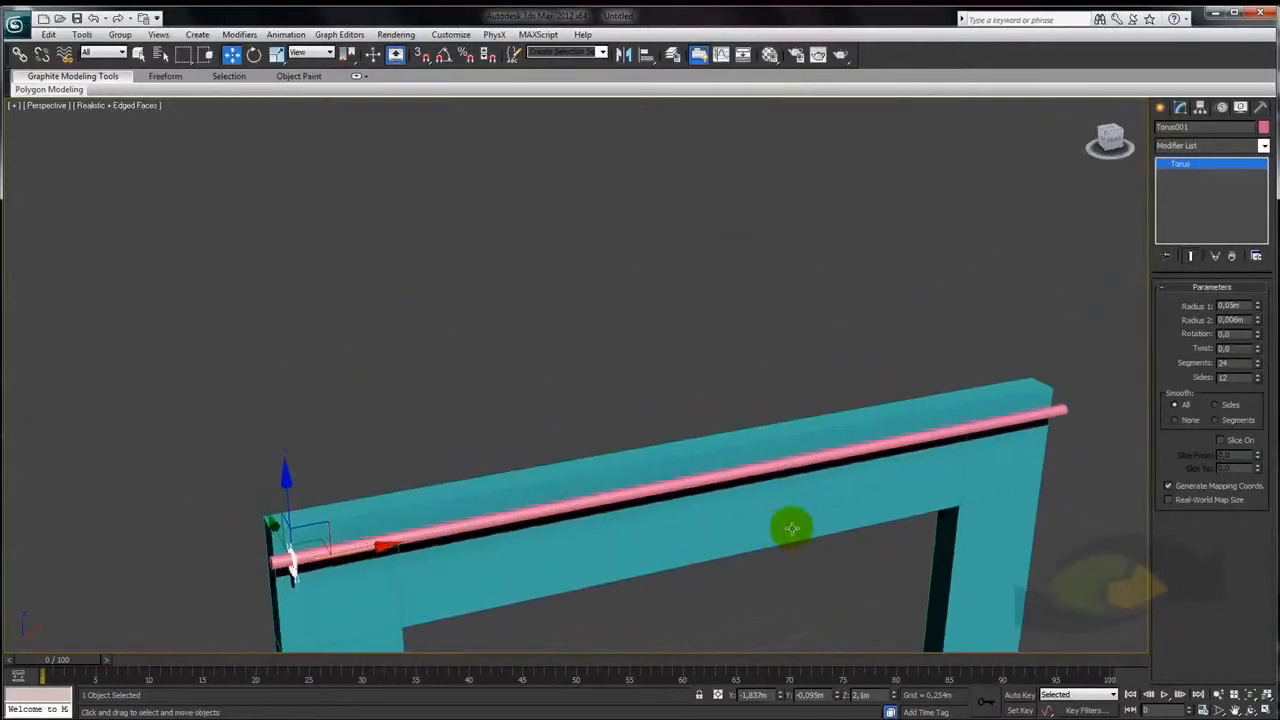
Array the ring along the rod as copies with a 1D count of 7 and an incremental X move of about 0.635 m
{"action": "left_click", "coordinate": [82, 34]}
{"action": "left_click", "coordinate": [100, 261]}
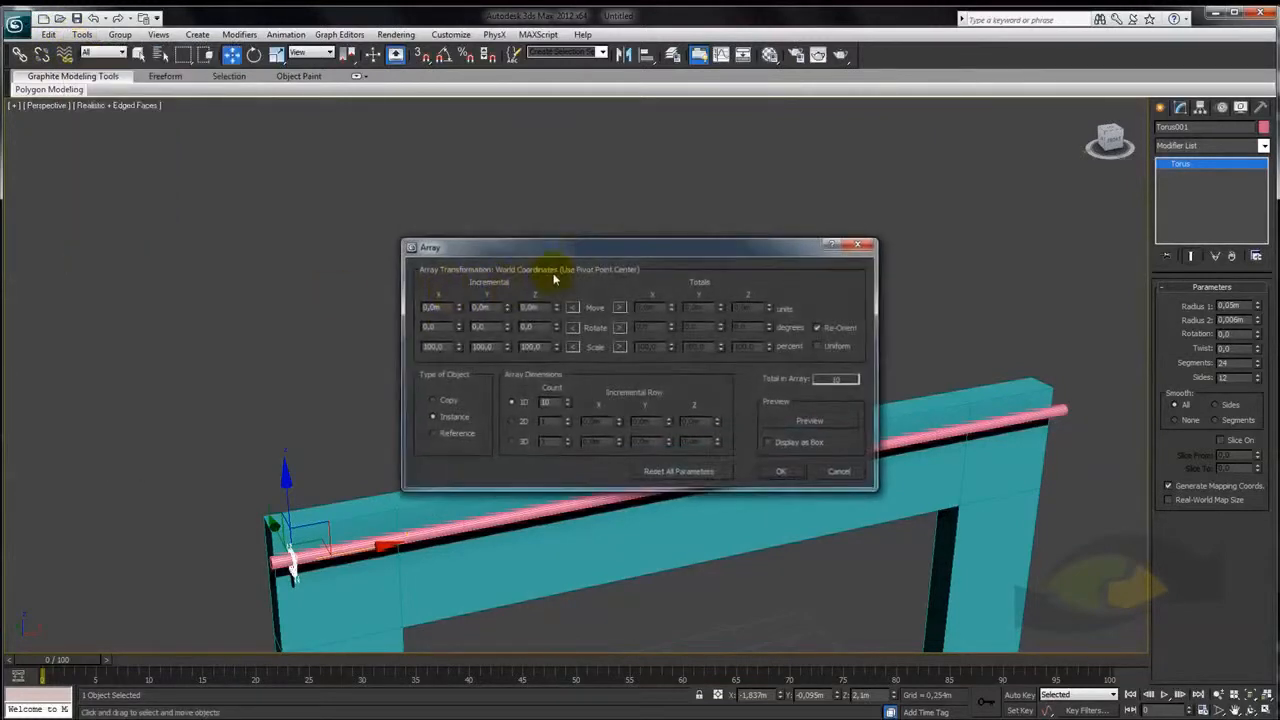
{"action": "left_click_drag", "start_coordinate": [422, 169], "coordinate": [393, 157]}
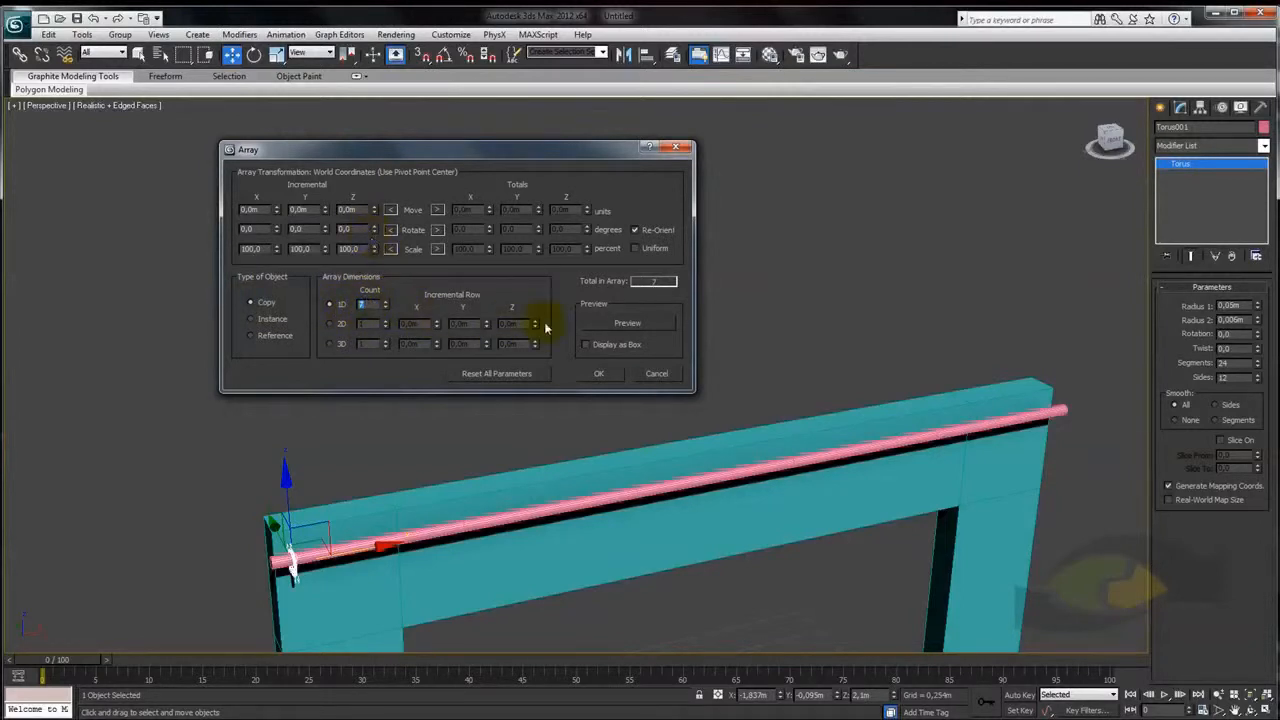
{"action": "left_click", "coordinate": [620, 325]}
{"action": "mouse_move", "coordinate": [278, 214]}
{"action": "left_mouse_down"}
{"action": "mouse_move", "coordinate": [284, 202]}
{"action": "mouse_move", "coordinate": [278, 215]}
{"action": "left_mouse_up"}
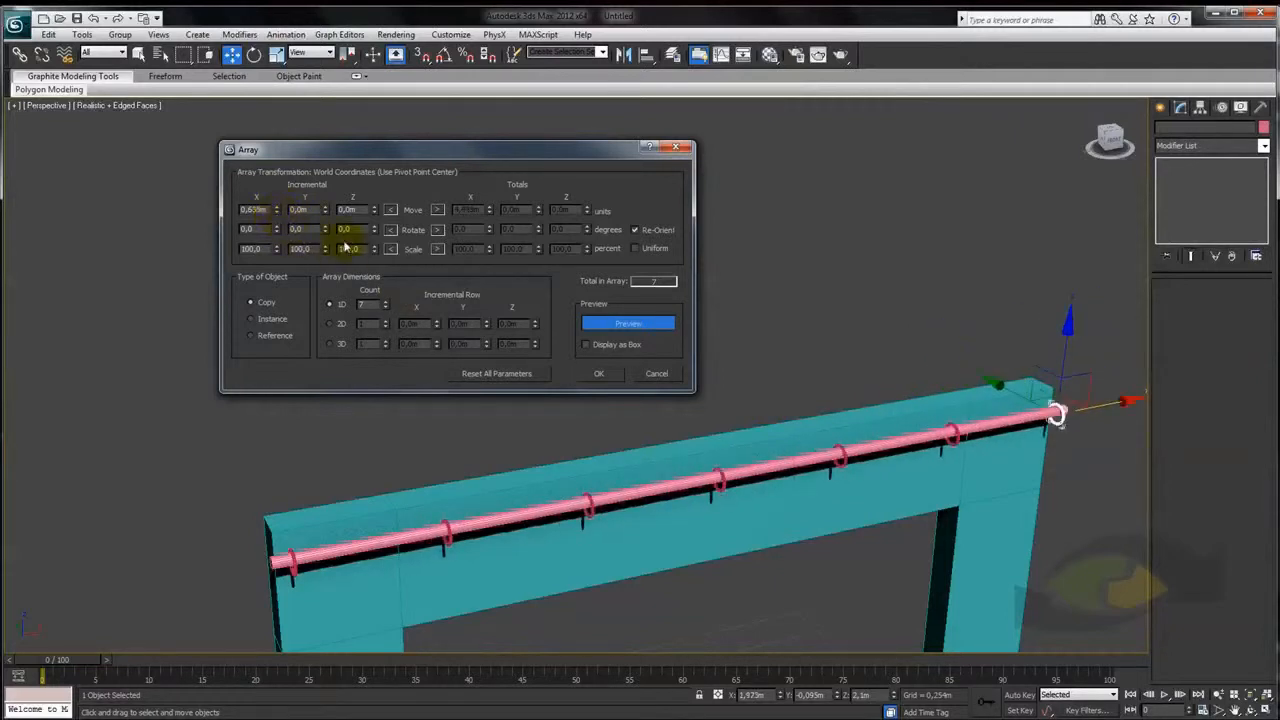
{"action": "left_click", "coordinate": [603, 379]}
{"action": "middle_click_drag", "start_coordinate": [600, 371], "coordinate": [697, 320], "text": "alt"}
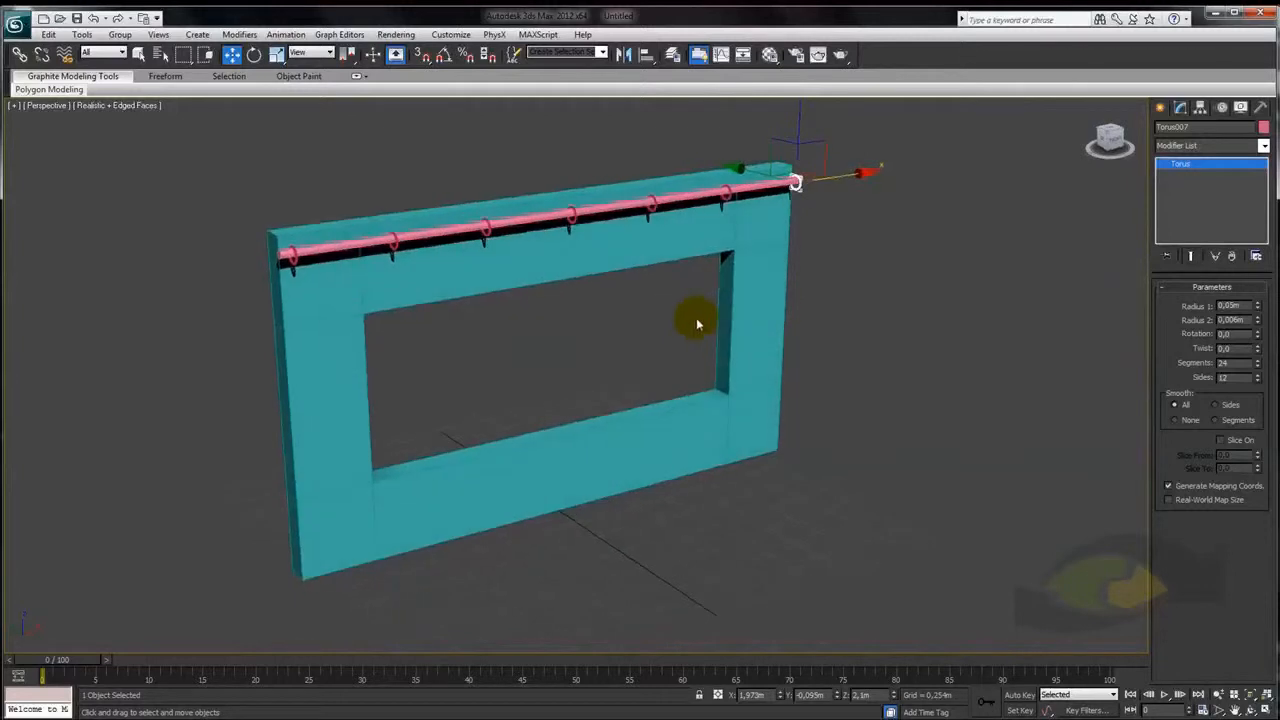
Rename the window wall "parede" and the curtain rod "bastão"
{"action": "left_click", "coordinate": [751, 338]}
{"action": "middle_click_drag", "start_coordinate": [857, 294], "coordinate": [886, 329], "text": "alt"}
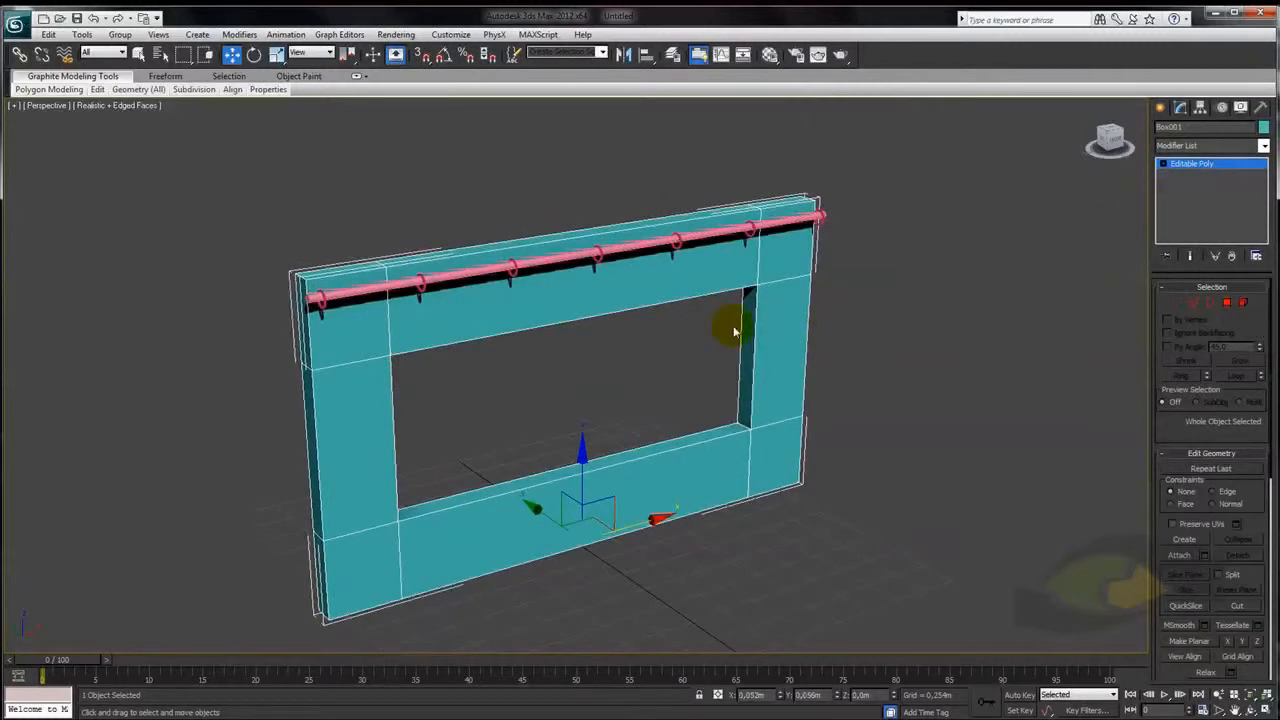
{"action": "left_click", "coordinate": [1185, 127]}
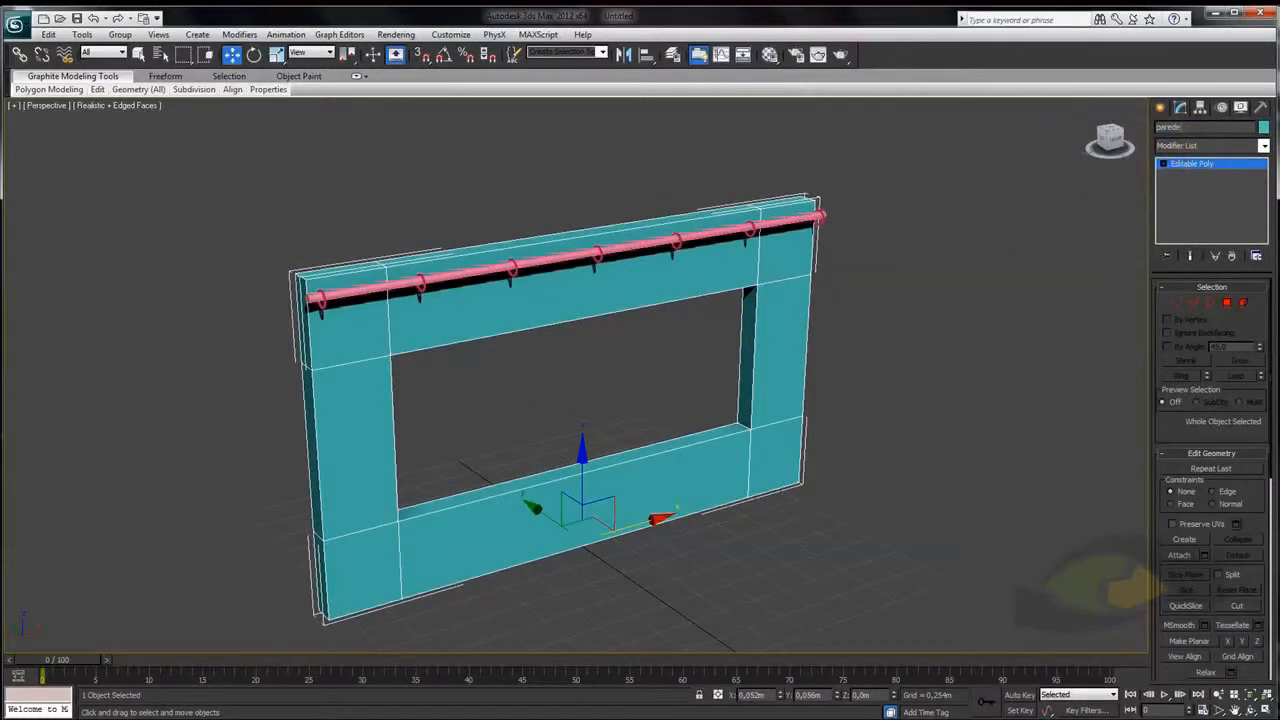
{"action": "left_click", "coordinate": [700, 237]}
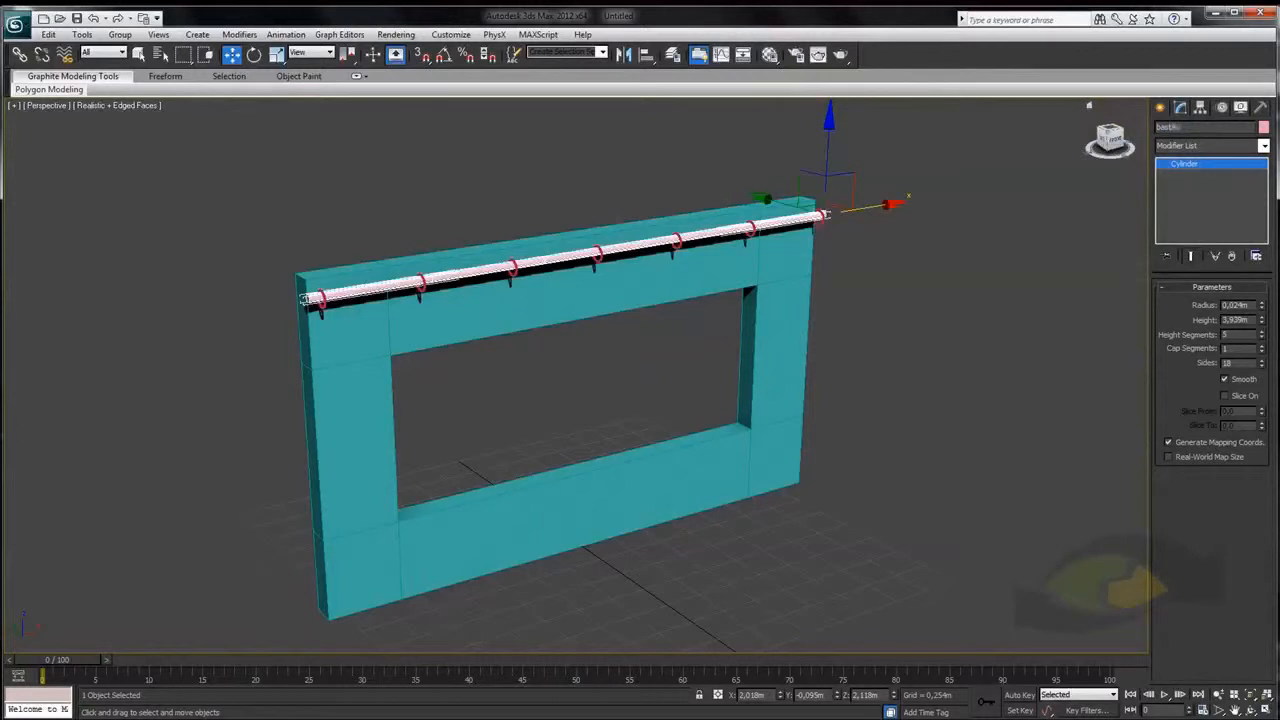
Select all seven rings without the wall or rod and rename them with the base name "arco"
{"action": "middle_click_drag", "start_coordinate": [843, 214], "coordinate": [700, 321], "text": "alt"}
{"action": "left_click_drag", "start_coordinate": [700, 321], "coordinate": [702, 320]}
{"action": "left_click", "coordinate": [744, 484], "text": "alt"}
{"action": "left_click_drag", "start_coordinate": [786, 230], "coordinate": [796, 301], "text": "alt"}
{"action": "middle_click_drag", "start_coordinate": [796, 301], "coordinate": [729, 349], "text": "alt"}
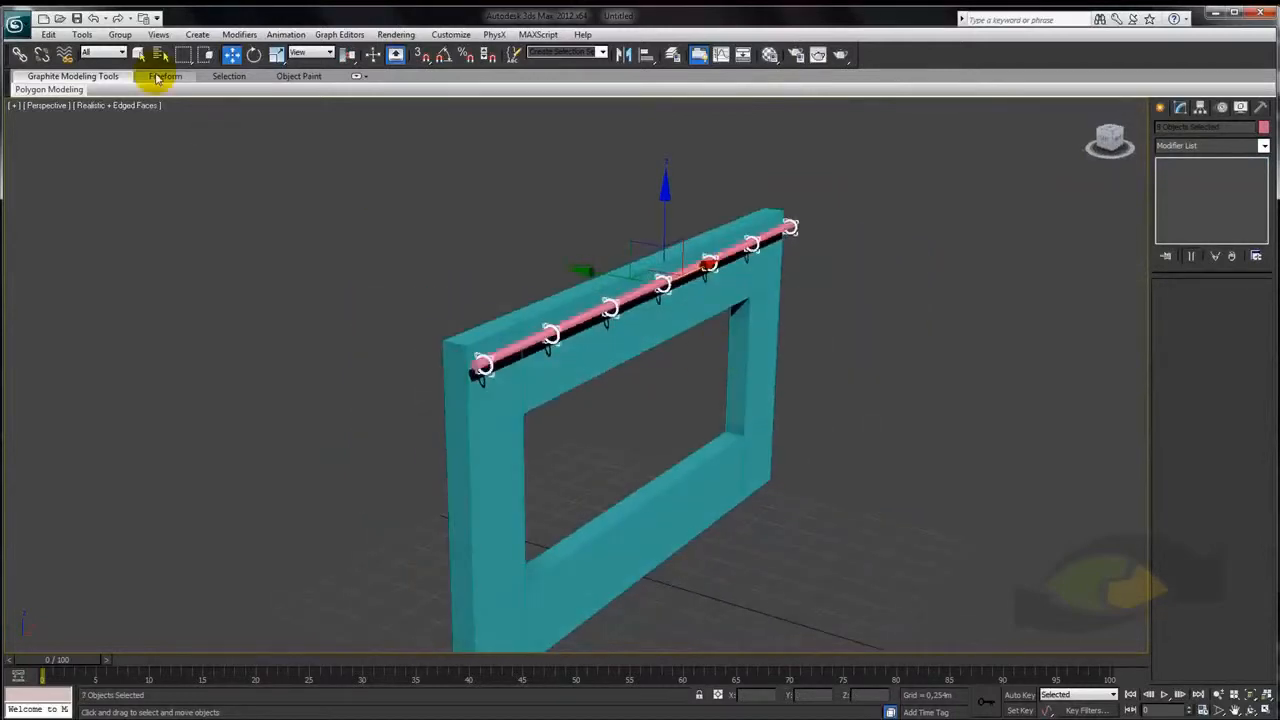
{"action": "left_click", "coordinate": [18, 26]}
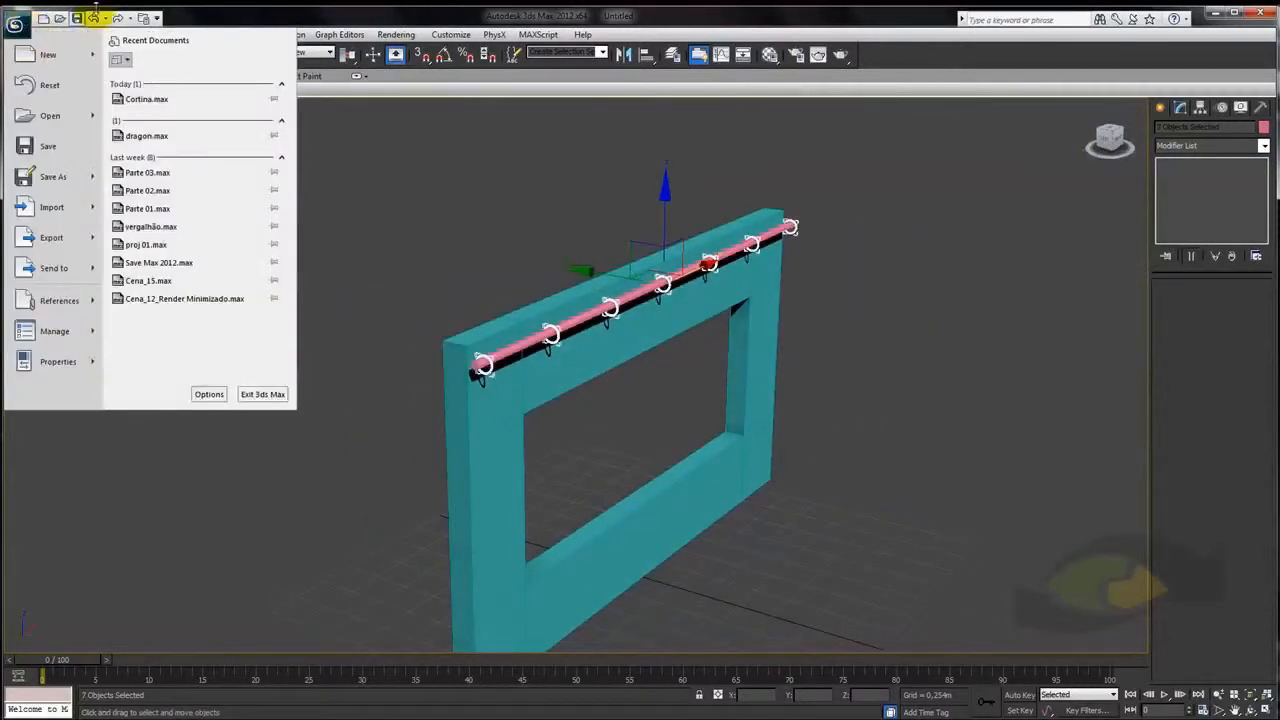
{"action": "left_click", "coordinate": [287, 10]}
{"action": "left_click", "coordinate": [95, 33]}
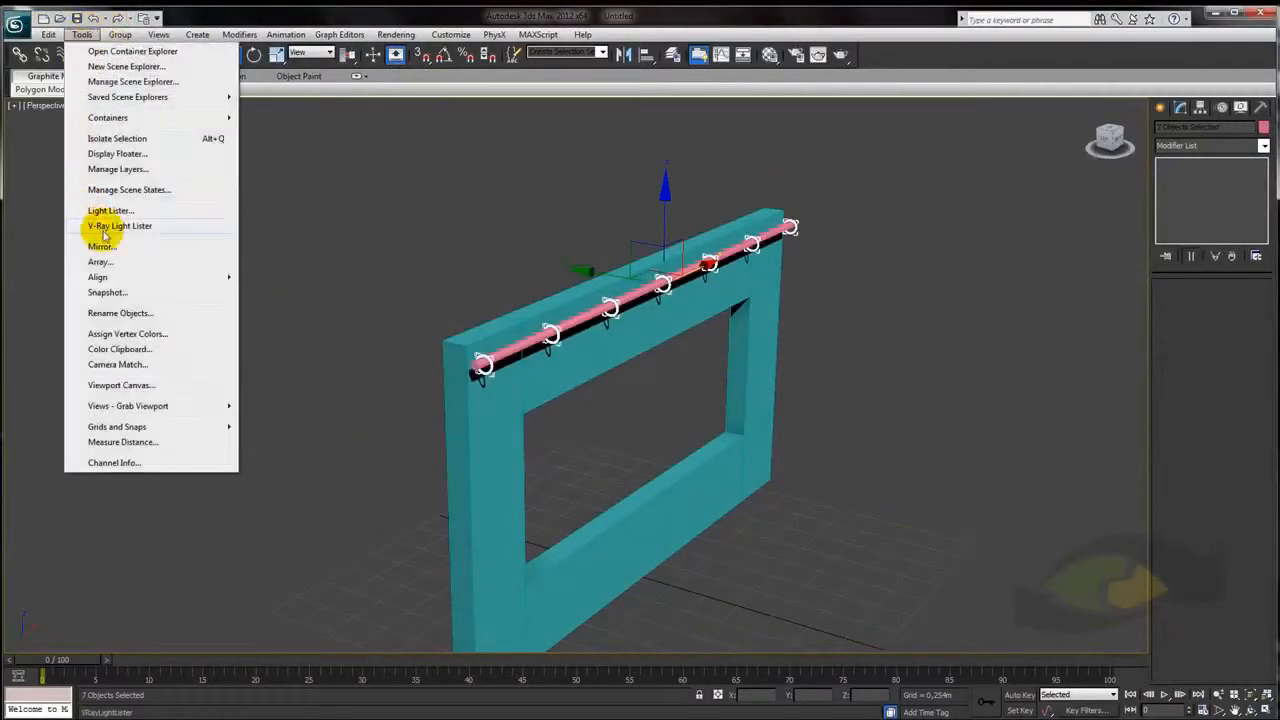
{"action": "left_click", "coordinate": [129, 314]}
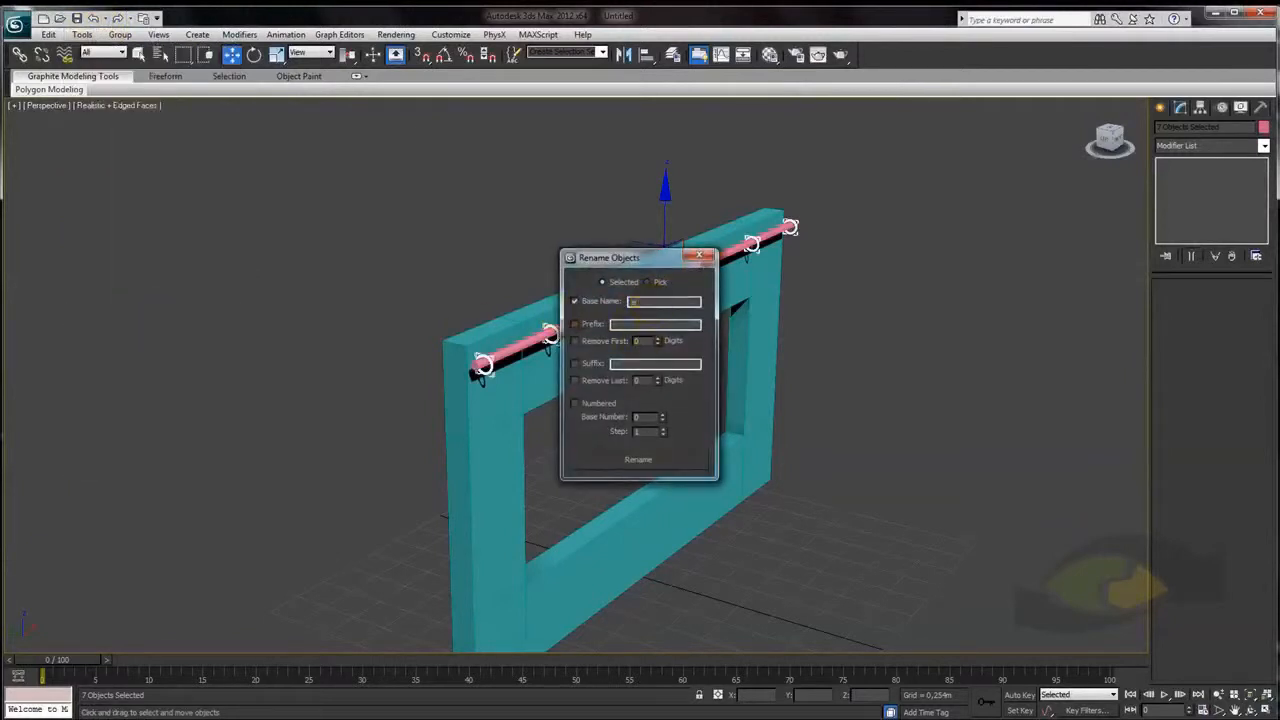
{"action": "left_click", "coordinate": [648, 461]}
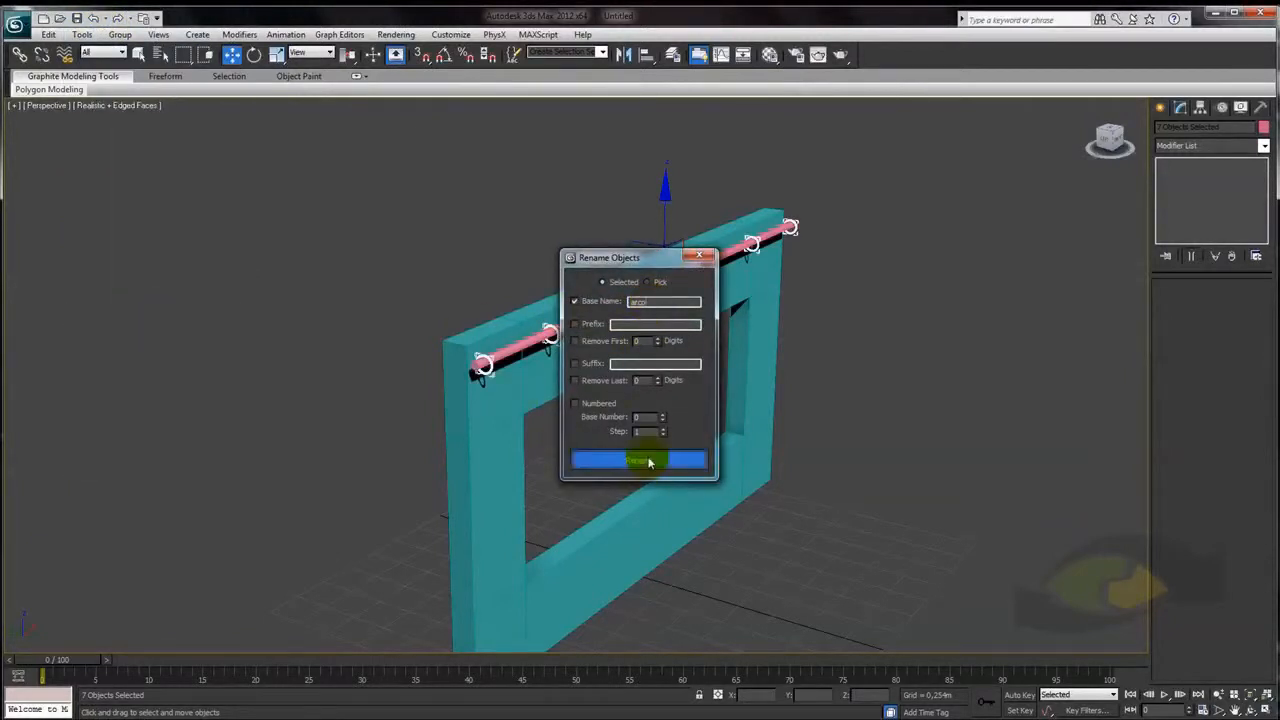
{"action": "left_click", "coordinate": [701, 256]}
In the wireframe Front view, draw a spline rectangle as wide as the rod, reaching from the rod to just above the wall's base
{"action": "mouse_move", "coordinate": [955, 411]}
{"action": "middle_mouse_down", "text": "alt"}
{"action": "mouse_move", "coordinate": [763, 384]}
{"action": "mouse_move", "coordinate": [609, 463]}
{"action": "mouse_move", "coordinate": [591, 423]}
{"action": "mouse_move", "coordinate": [625, 412]}
{"action": "middle_mouse_up", "text": "alt"}
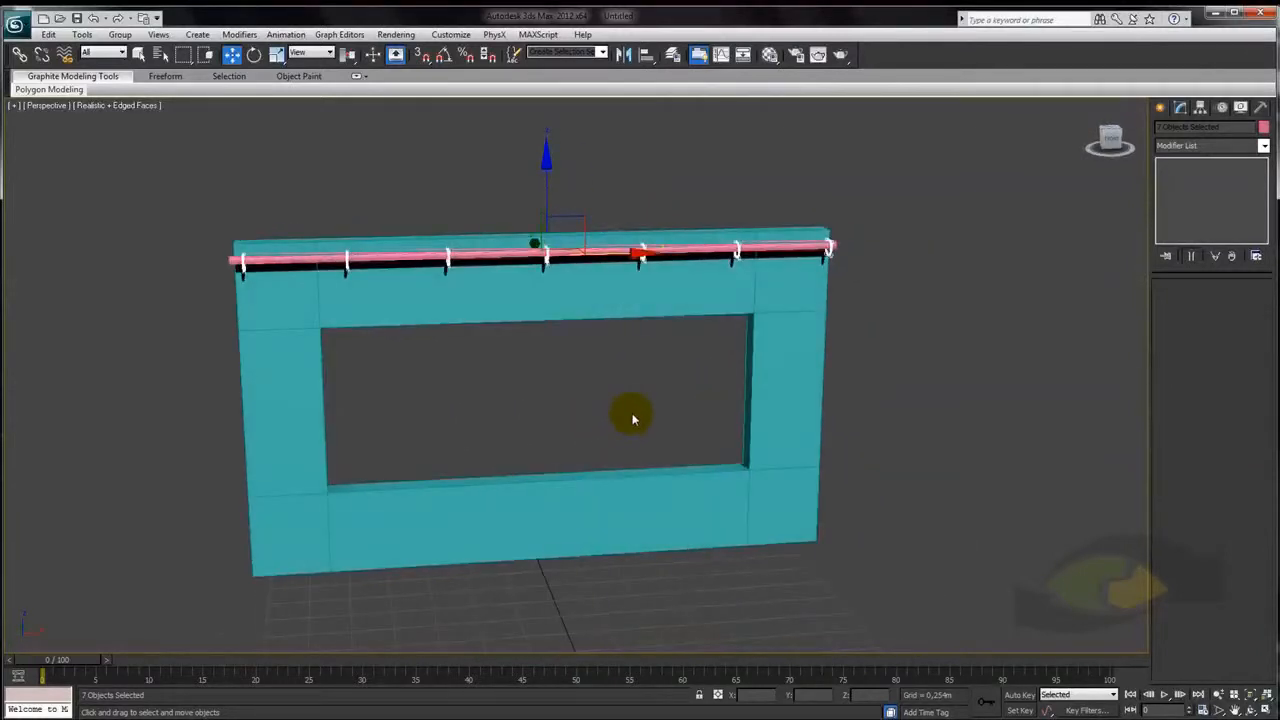
{"action": "middle_click_drag", "start_coordinate": [630, 412], "coordinate": [731, 540]}
{"action": "key", "text": "l"}
{"action": "key", "text": "f"}
{"action": "scroll", "coordinate": [731, 540], "scroll_direction": "up", "scroll_amount": 3}
{"action": "middle_click_drag", "start_coordinate": [843, 446], "coordinate": [794, 419]}
{"action": "left_click", "coordinate": [1047, 361]}
{"action": "middle_click_drag", "start_coordinate": [1026, 335], "coordinate": [1050, 319]}
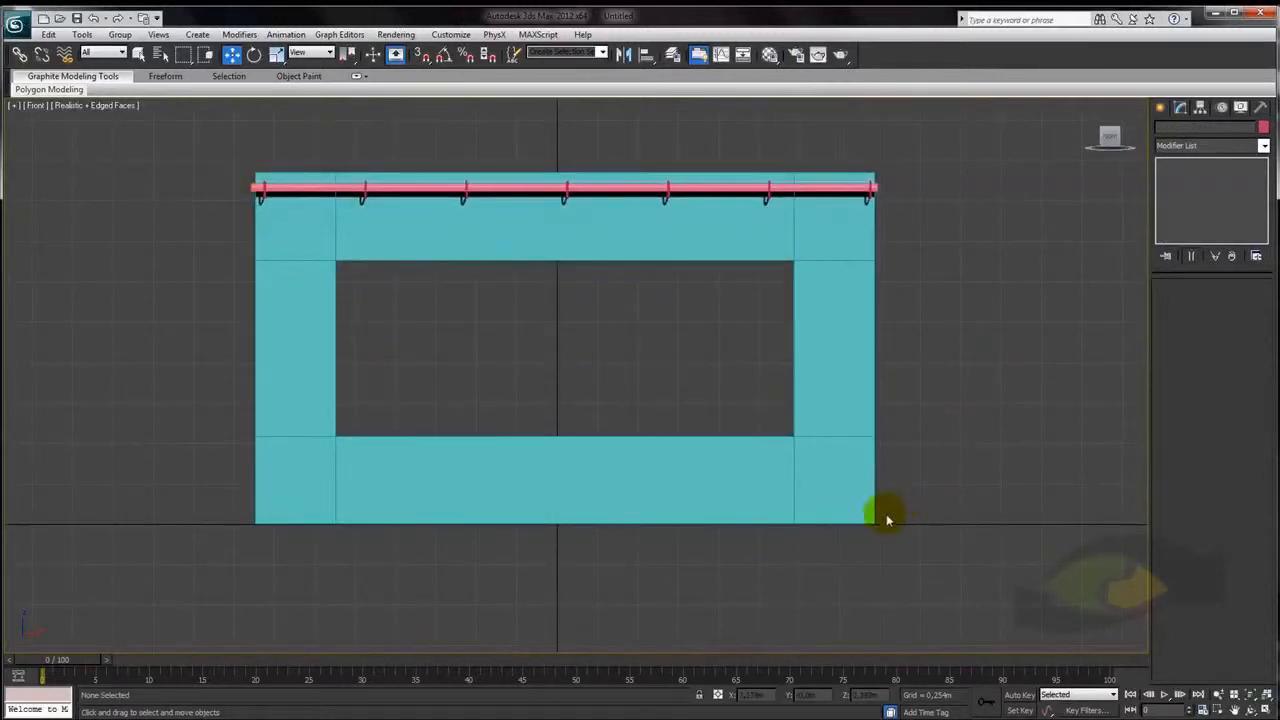
{"action": "key", "text": "F3"}
{"action": "mouse_move", "coordinate": [903, 467]}
{"action": "middle_mouse_down"}
{"action": "mouse_move", "coordinate": [908, 457]}
{"action": "mouse_move", "coordinate": [904, 490]}
{"action": "middle_mouse_up"}
{"action": "left_click", "coordinate": [1161, 108]}
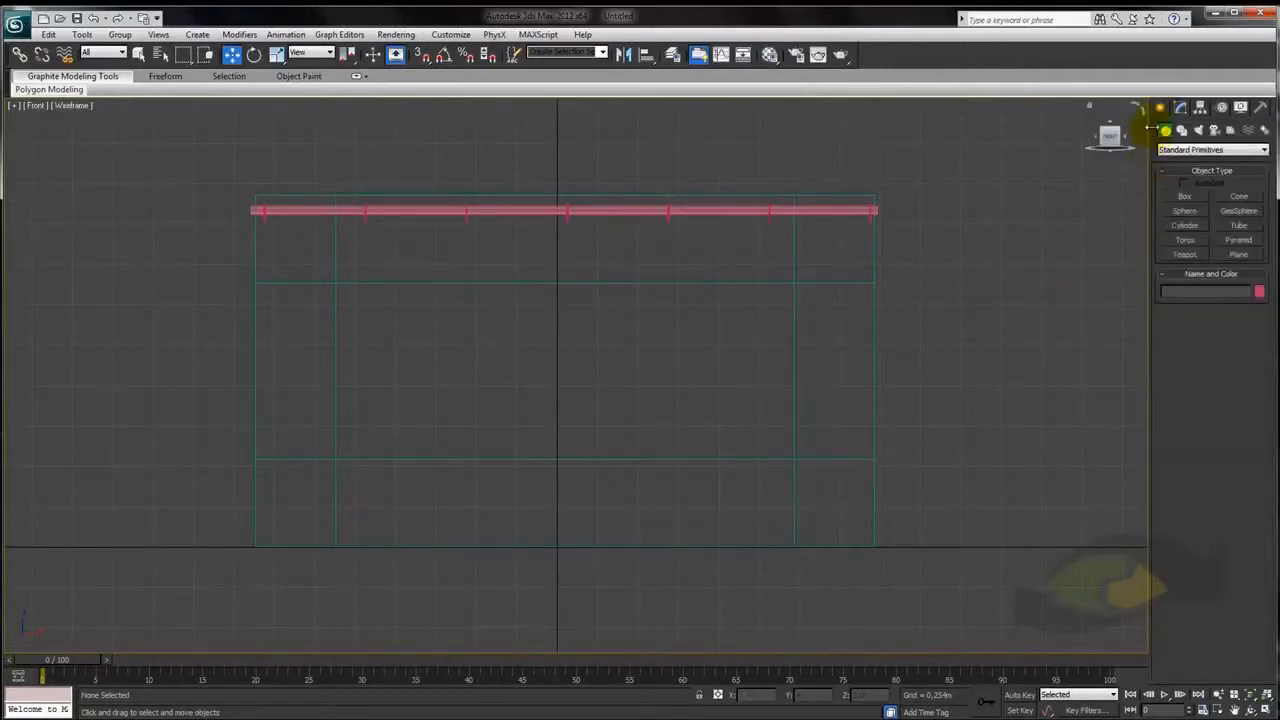
{"action": "left_click", "coordinate": [1183, 131]}
{"action": "left_click", "coordinate": [1239, 207]}
{"action": "left_click_drag", "start_coordinate": [254, 209], "coordinate": [877, 504]}
{"action": "key", "text": "w"}
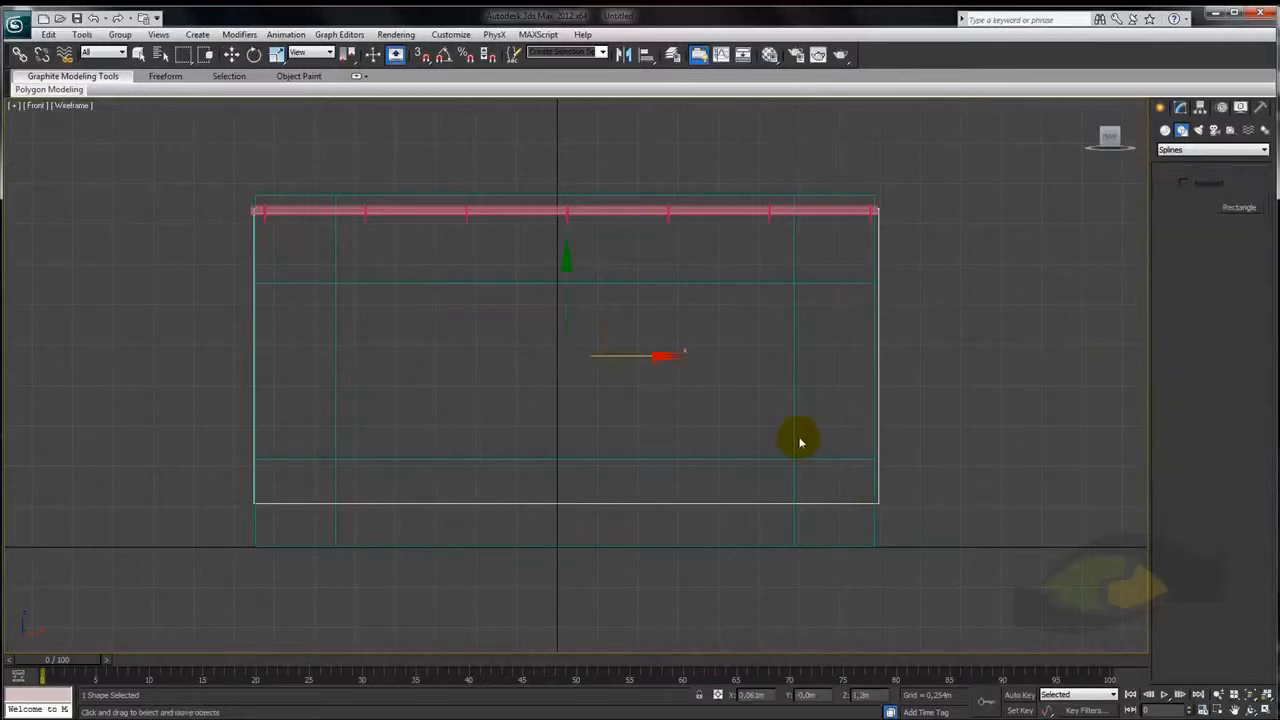
In Perspective, move the rectangle along the Y axis to about -2.137 m, in front of the wall, and restore the shaded display
{"action": "key", "text": "p"}
{"action": "key", "text": "z"}
{"action": "middle_click_drag", "start_coordinate": [773, 444], "coordinate": [493, 392], "text": "alt"}
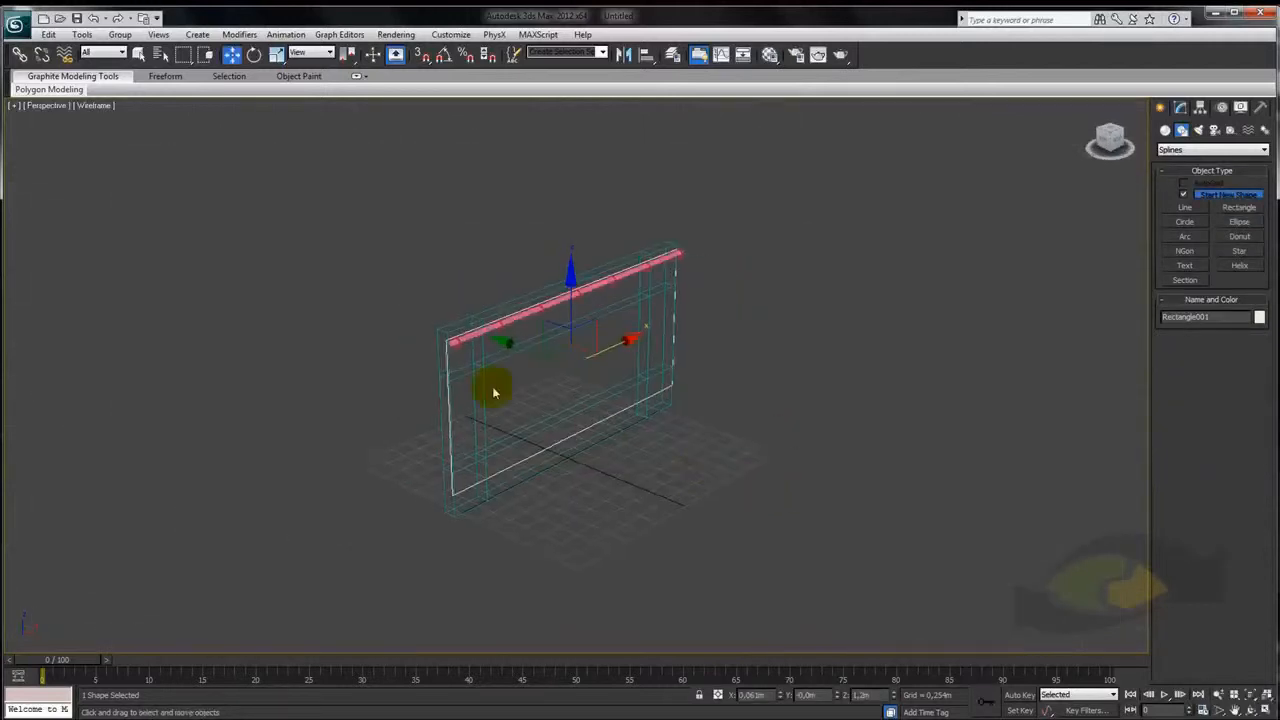
{"action": "left_click_drag", "start_coordinate": [513, 348], "coordinate": [656, 439]}
{"action": "key", "text": "F3"}
{"action": "middle_click_drag", "start_coordinate": [708, 472], "coordinate": [854, 385]}
{"action": "scroll", "coordinate": [676, 440], "scroll_direction": "up", "scroll_amount": 3}
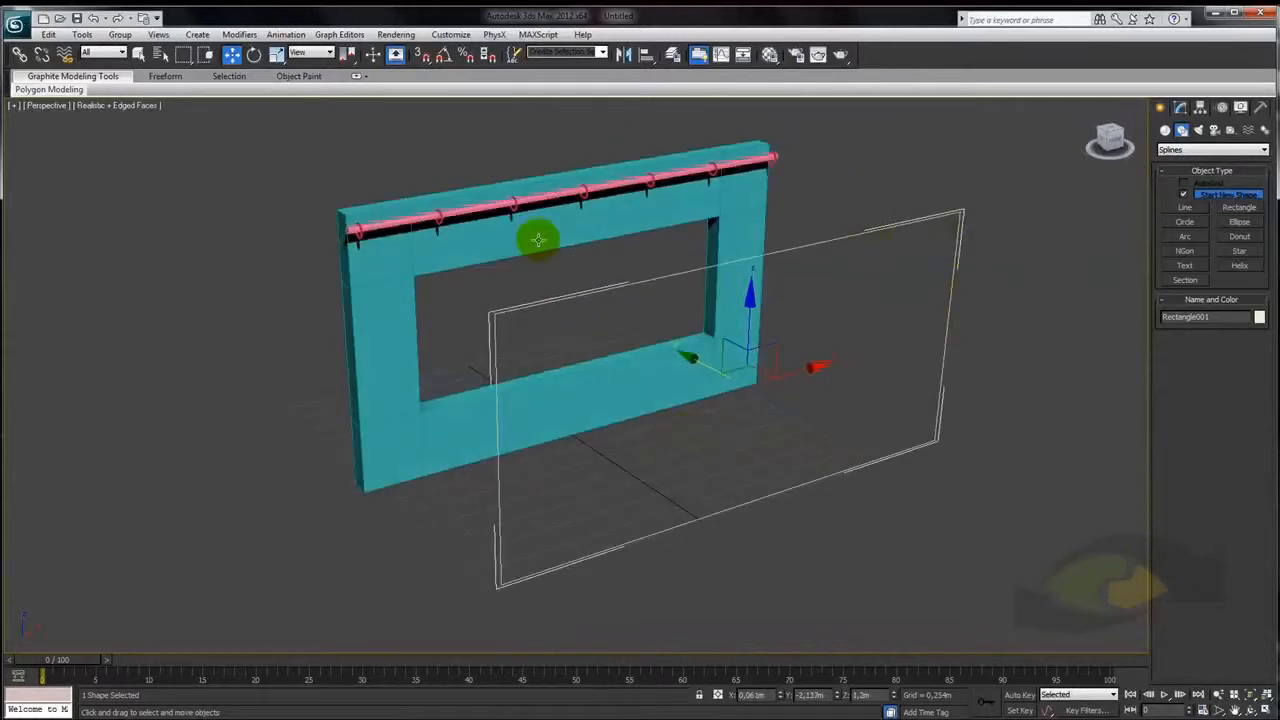
{"action": "middle_click_drag", "start_coordinate": [789, 468], "coordinate": [721, 463]}
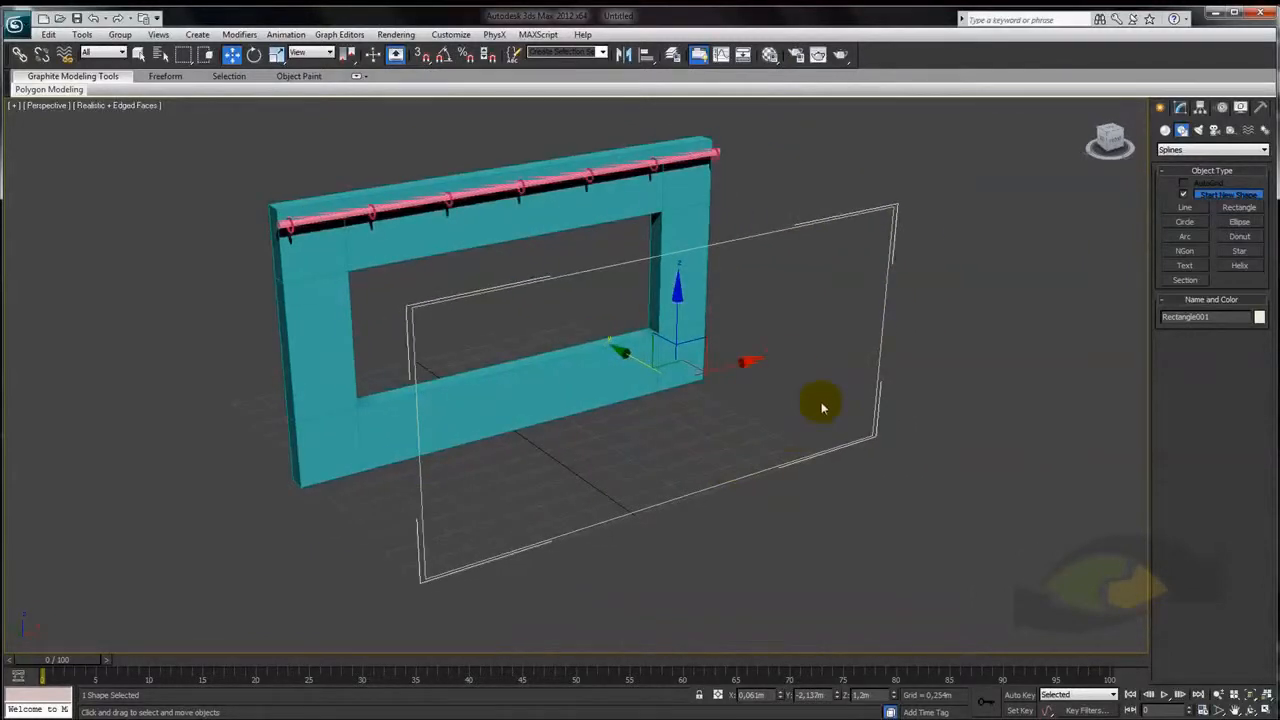
Apply an Edit Mesh modifier to the rectangle to turn it into a curtain surface
{"action": "left_click", "coordinate": [1182, 109]}
{"action": "left_click", "coordinate": [1267, 148]}
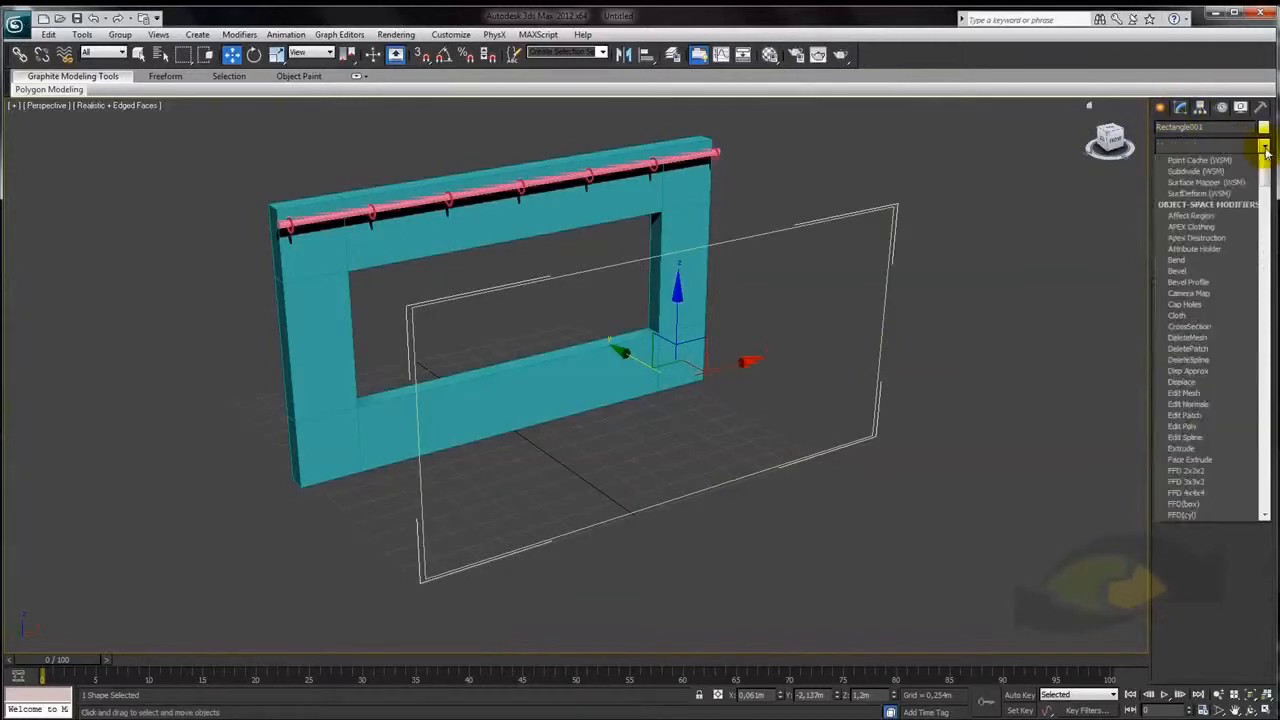
{"action": "left_click_drag", "start_coordinate": [1265, 204], "coordinate": [1265, 282]}
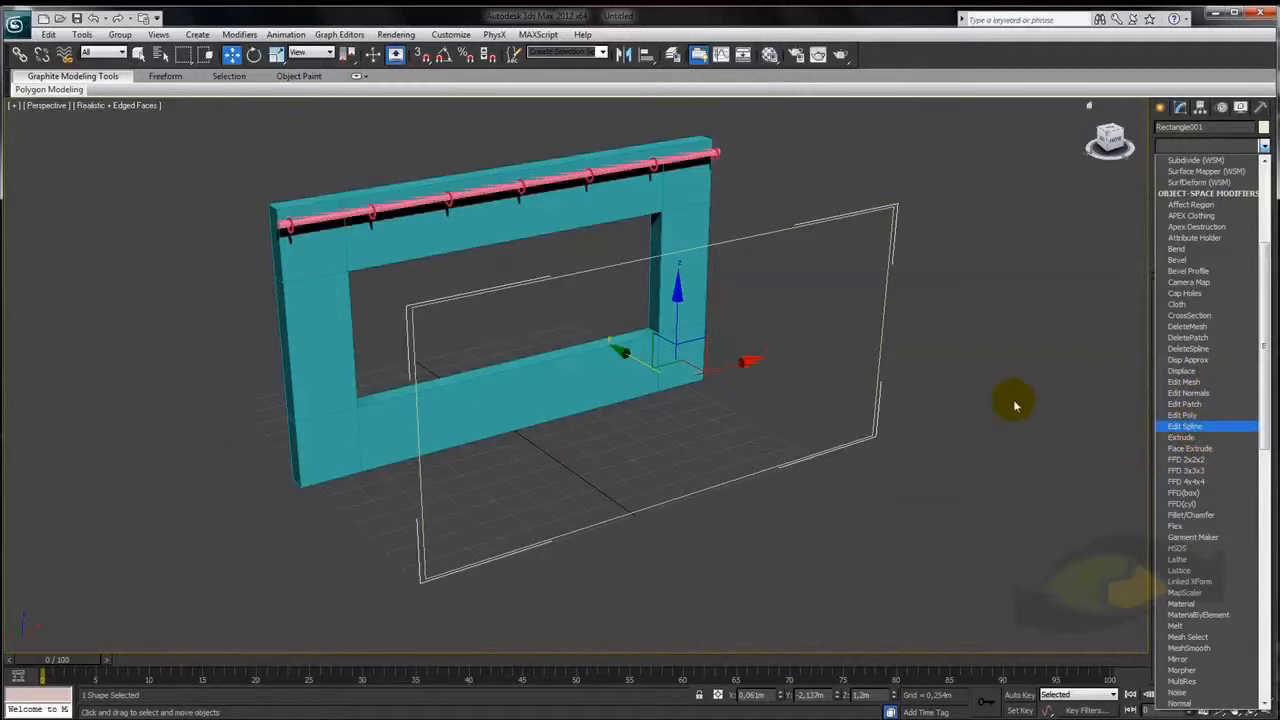
{"action": "scroll", "coordinate": [1003, 418], "scroll_direction": "down", "scroll_amount": 2}
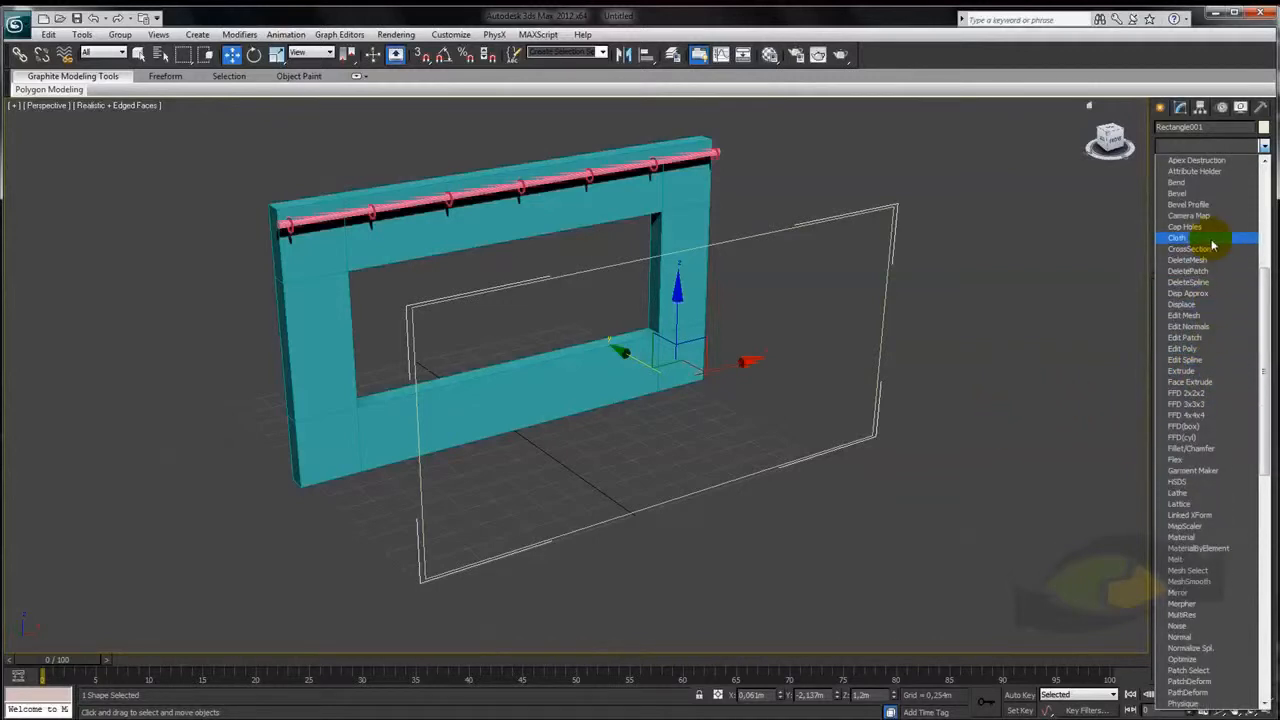
{"action": "left_click", "coordinate": [1200, 316]}
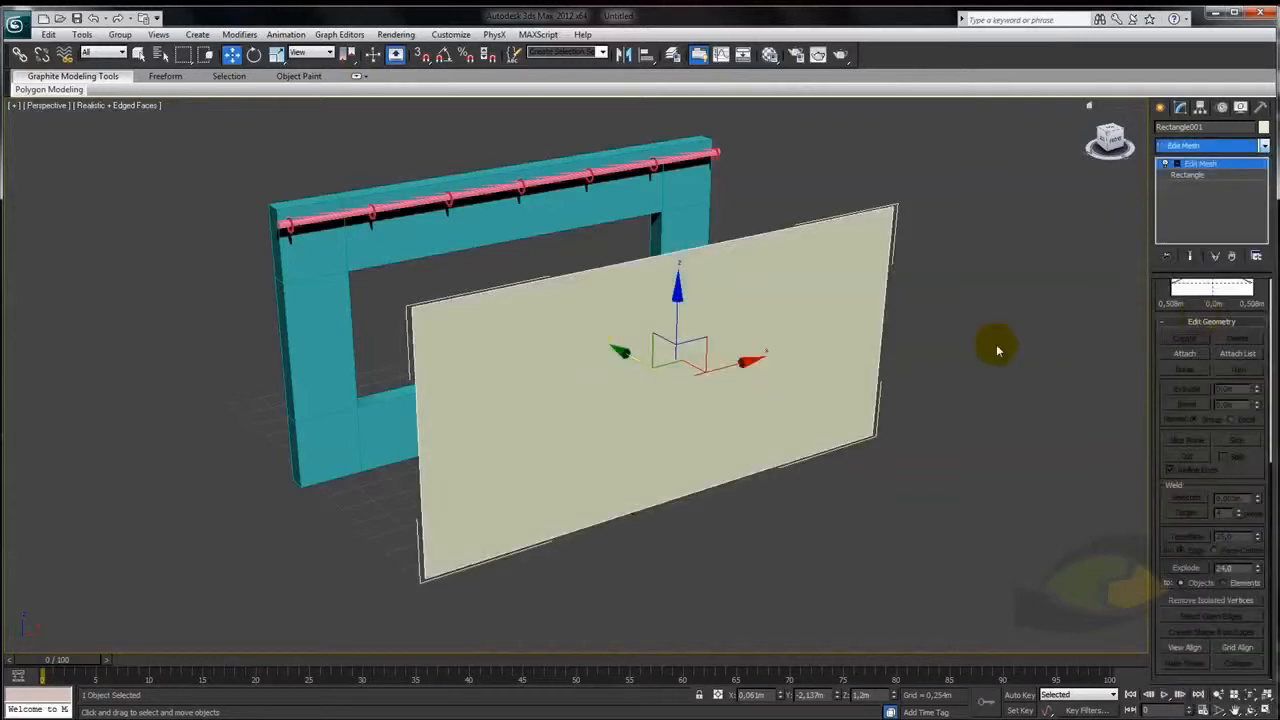
Select the curtain surface at Element level and tessellate it once by Edge with a value of 25
{"action": "middle_click_drag", "start_coordinate": [996, 344], "coordinate": [1003, 323]}
{"action": "left_click", "coordinate": [1172, 165]}
{"action": "left_click", "coordinate": [1205, 219]}
{"action": "left_click", "coordinate": [817, 314]}
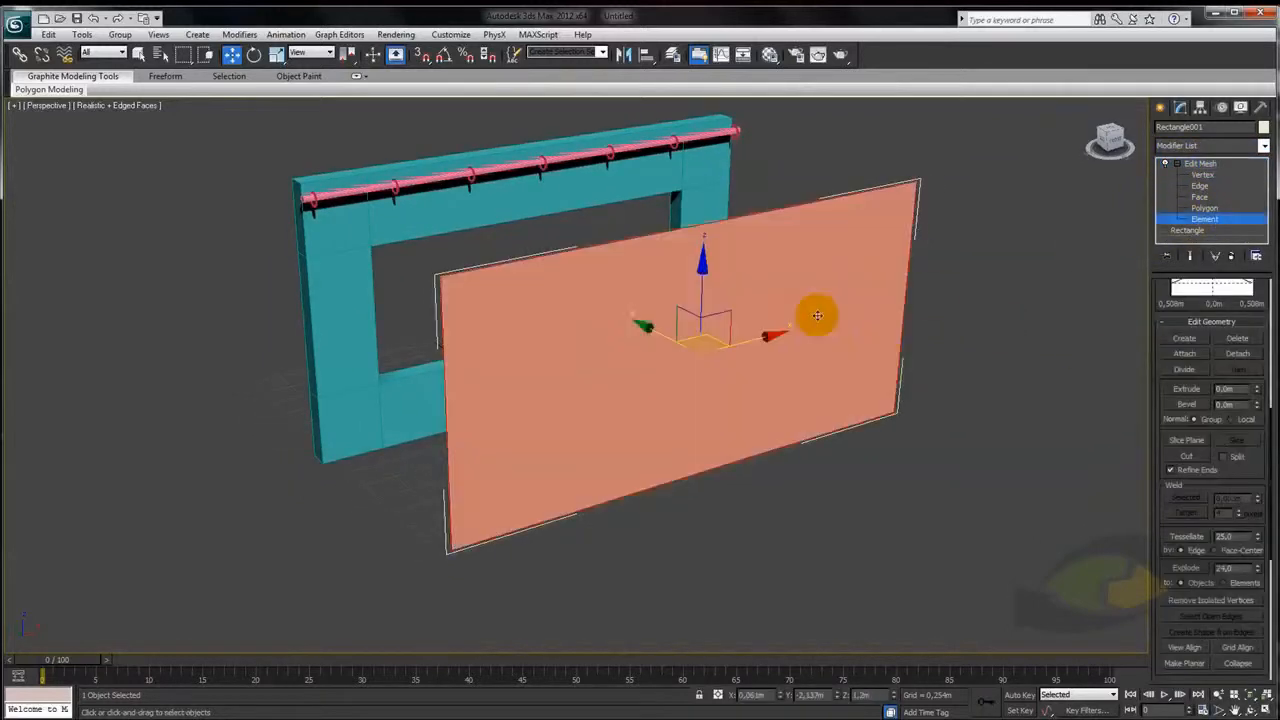
{"action": "scroll", "coordinate": [863, 355], "scroll_direction": "down", "scroll_amount": 3}
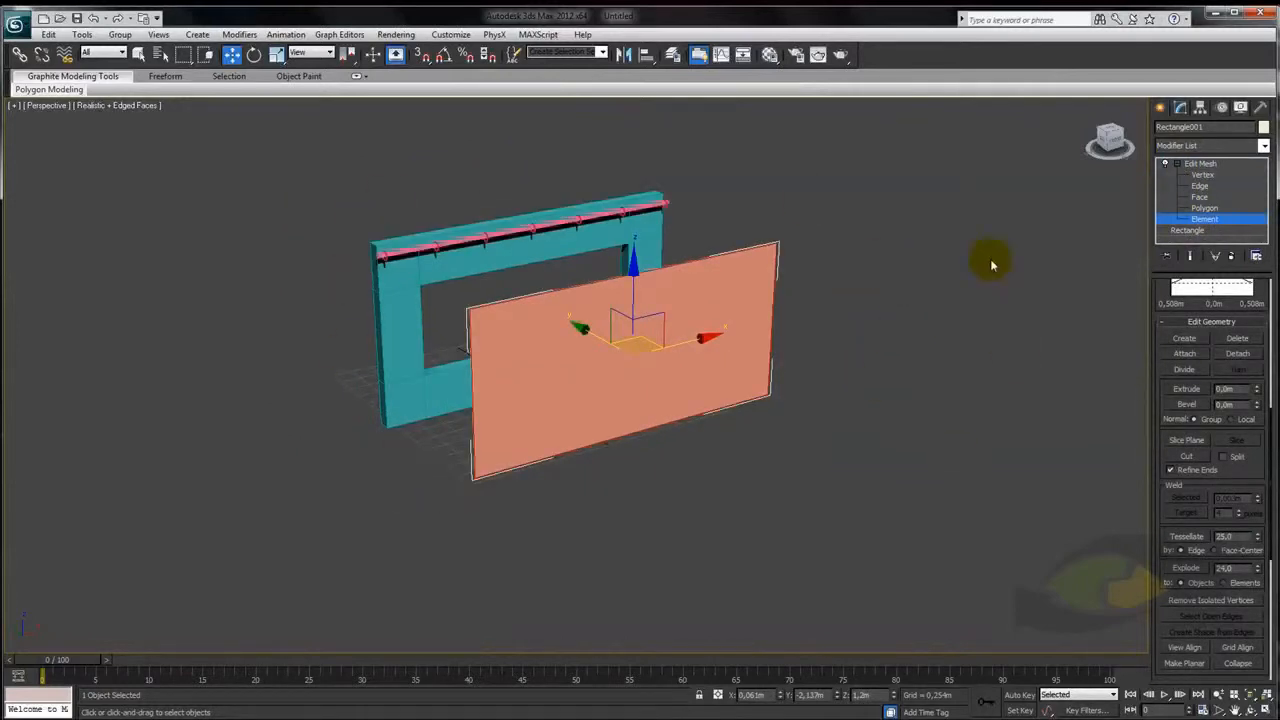
{"action": "left_click_drag", "start_coordinate": [1248, 472], "coordinate": [1234, 335]}
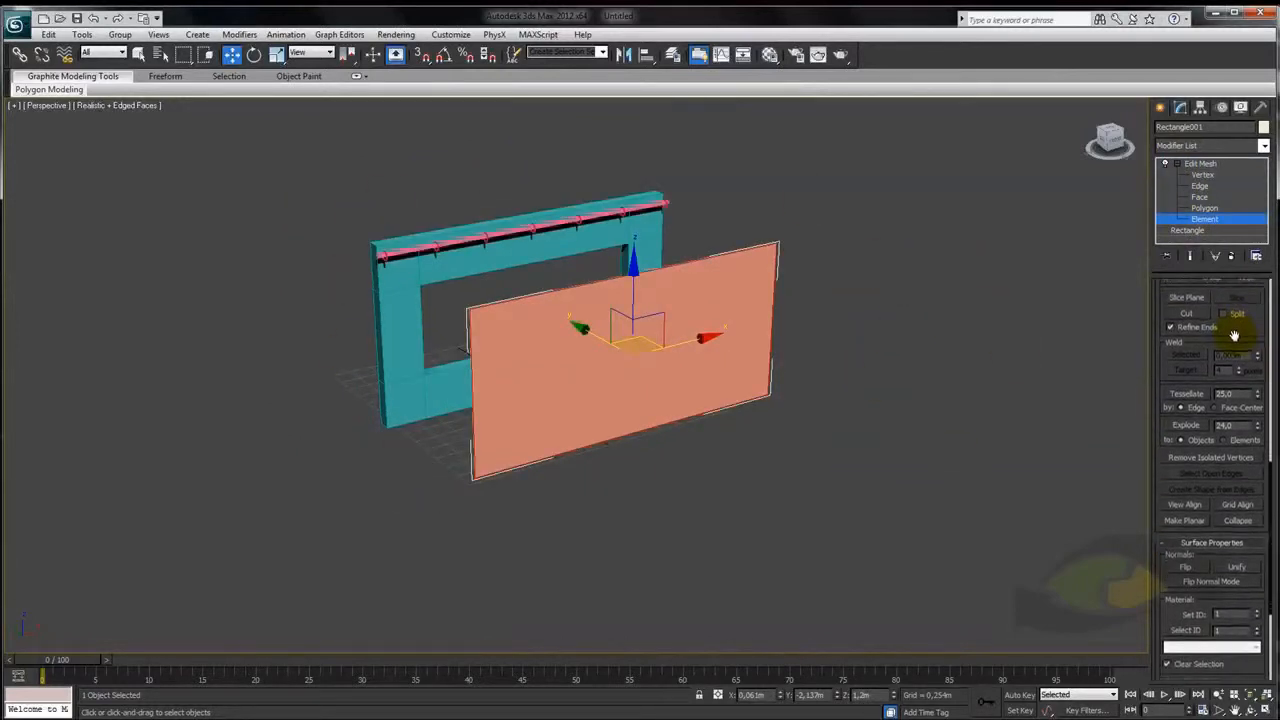
{"action": "left_click", "coordinate": [1187, 394]}
{"action": "scroll", "coordinate": [840, 395], "scroll_direction": "up", "scroll_amount": 2}
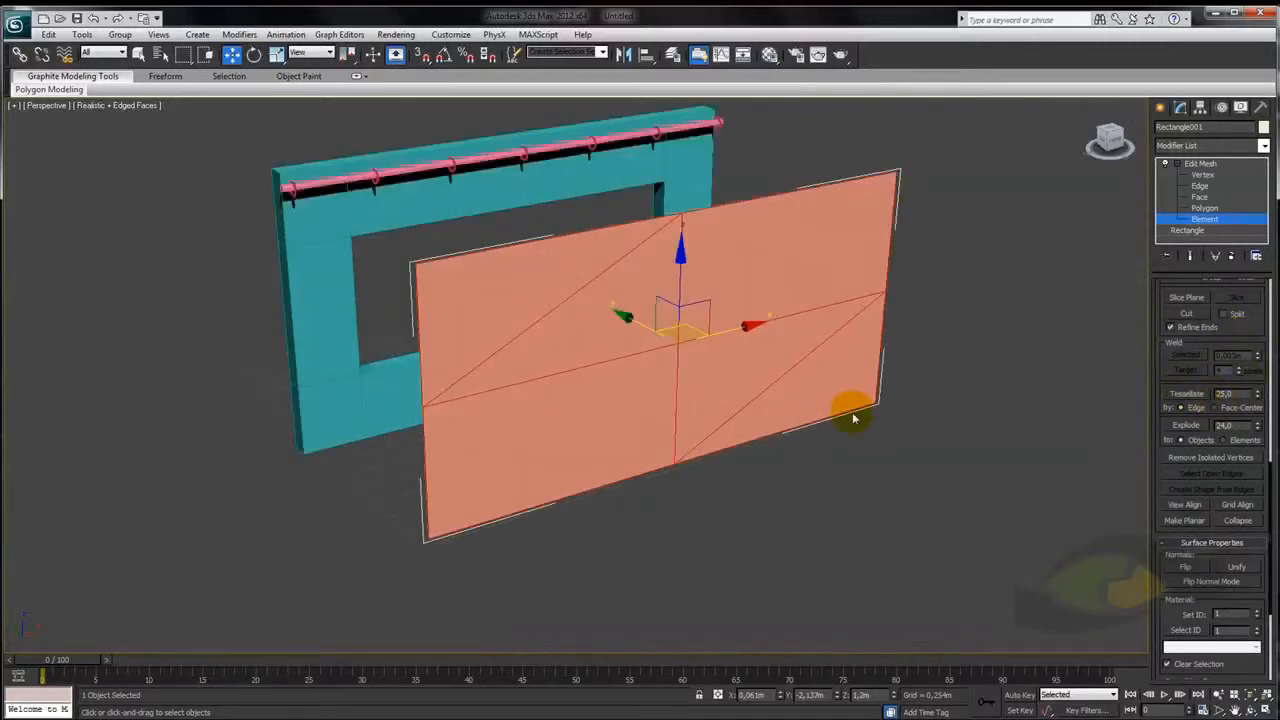
Tessellate the curtain element five more times by Edge to produce a dense mesh
{"action": "middle_click_drag", "start_coordinate": [880, 429], "coordinate": [831, 420], "text": "alt"}
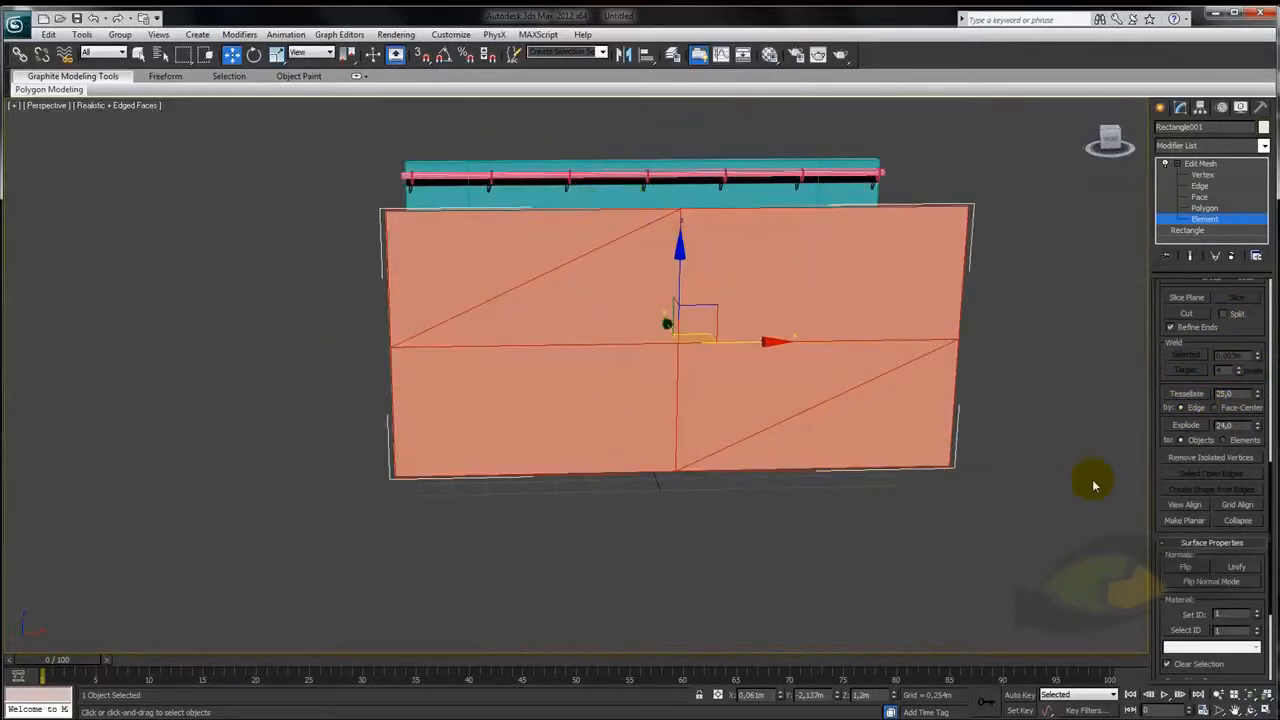
{"action": "middle_click_drag", "start_coordinate": [951, 466], "coordinate": [966, 469], "text": "alt"}
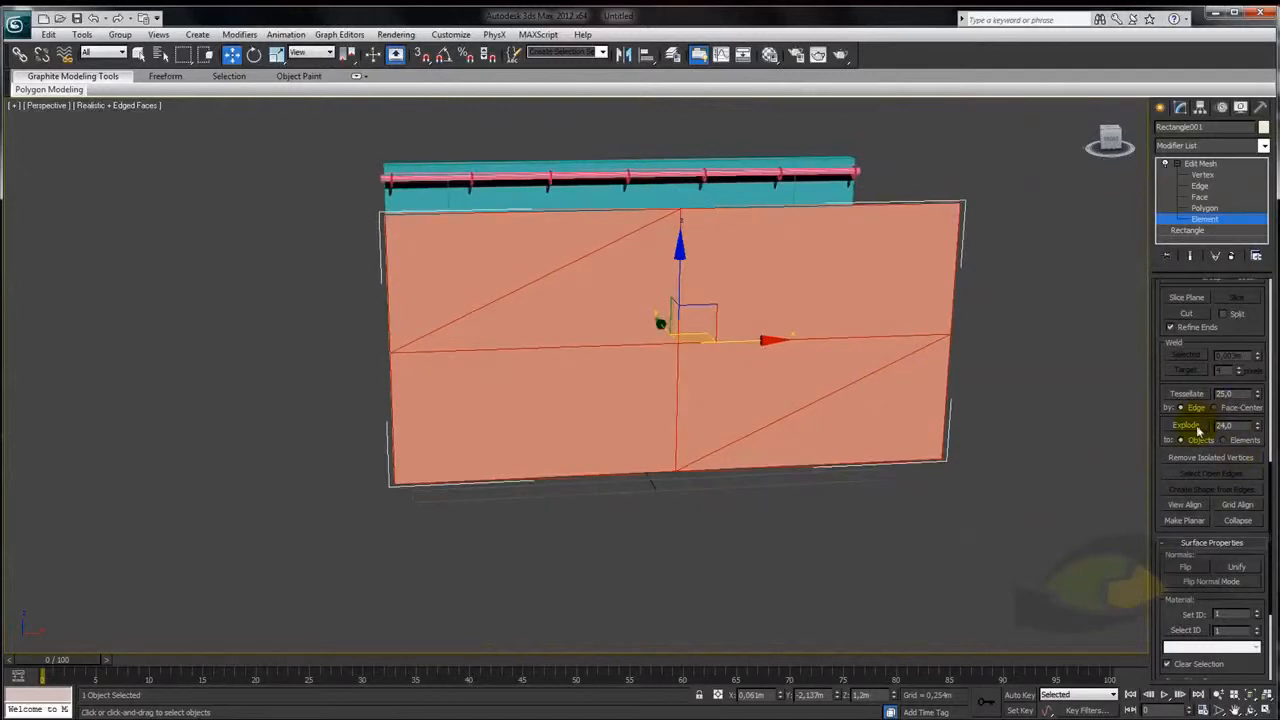
{"action": "left_click", "coordinate": [1188, 394]}
{"action": "left_click", "coordinate": [1188, 394]}
{"action": "left_click", "coordinate": [1188, 394]}
{"action": "left_click", "coordinate": [1188, 394]}
{"action": "left_click", "coordinate": [1188, 394]}
{"action": "middle_click_drag", "start_coordinate": [948, 448], "coordinate": [880, 450], "text": "alt"}
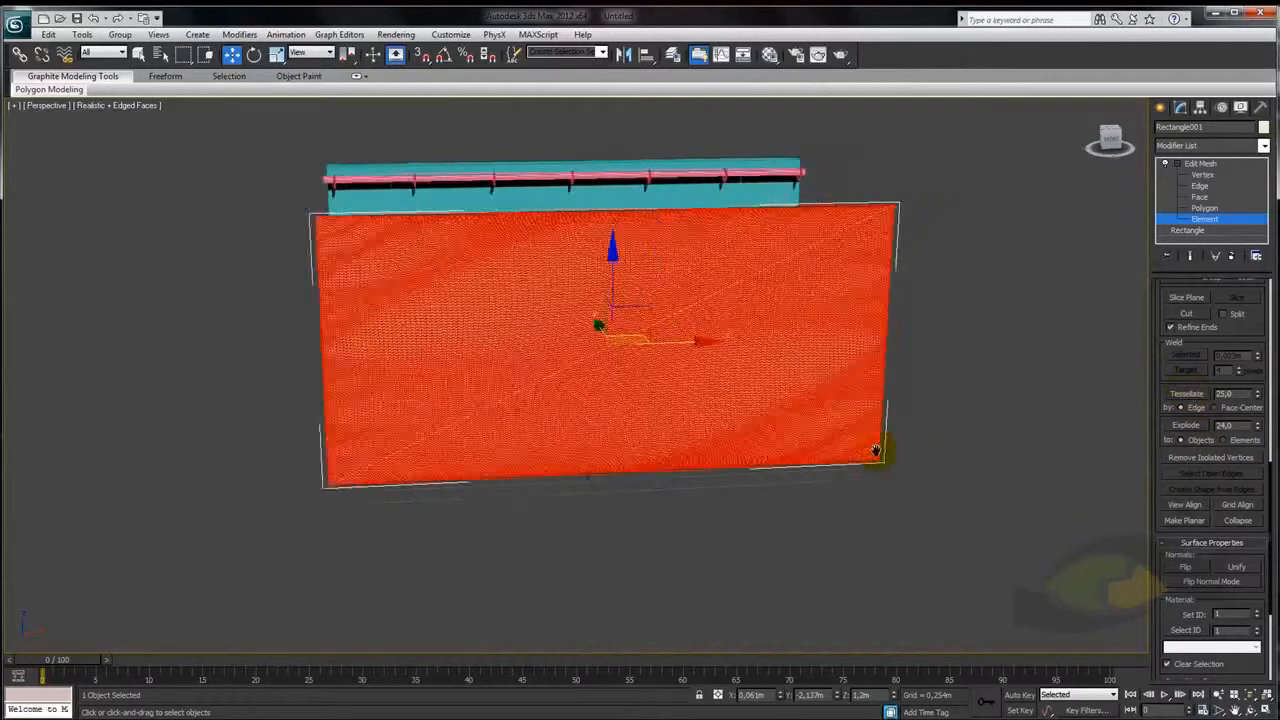
Clear the curtain's element selection and leave the Element level of its Edit Mesh modifier
{"action": "left_click", "coordinate": [986, 400]}
{"action": "middle_click_drag", "start_coordinate": [1006, 354], "coordinate": [950, 356], "text": "alt"}
{"action": "left_click", "coordinate": [1178, 168]}
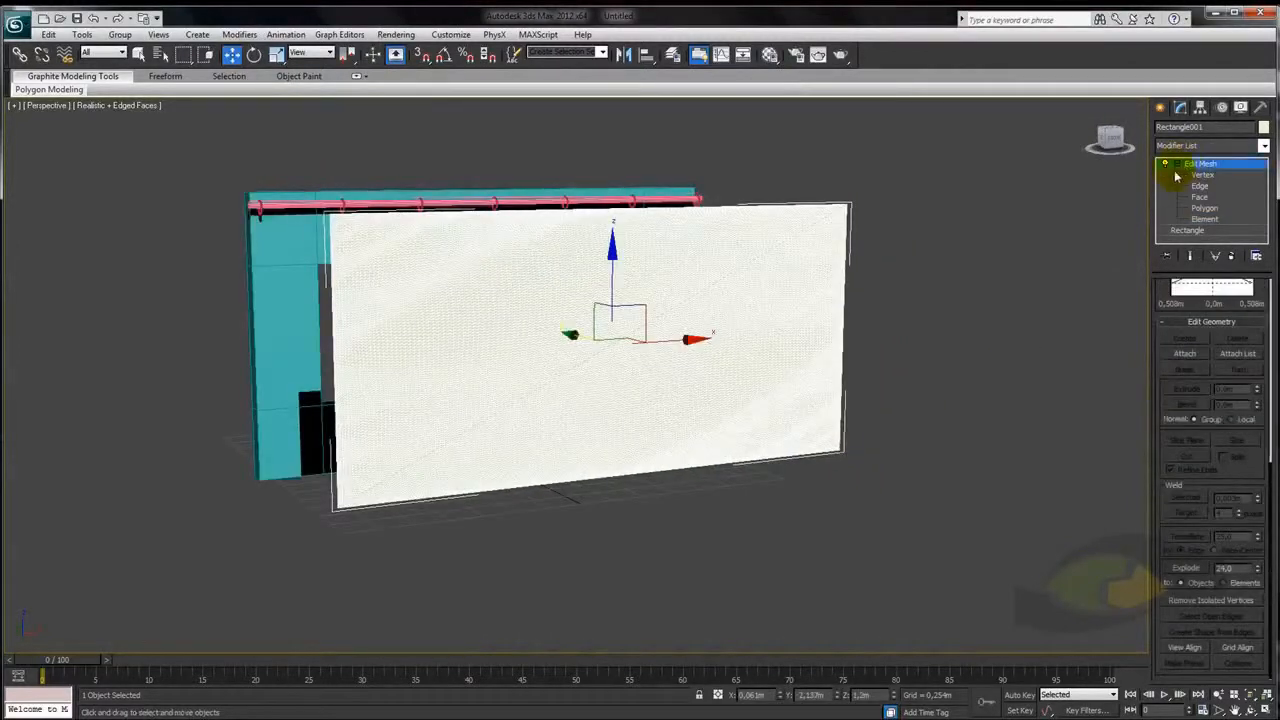
{"action": "left_click", "coordinate": [1204, 218]}
{"action": "scroll", "coordinate": [905, 460], "scroll_direction": "up", "scroll_amount": 3}
{"action": "middle_click_drag", "start_coordinate": [899, 473], "coordinate": [1060, 266], "text": "alt"}
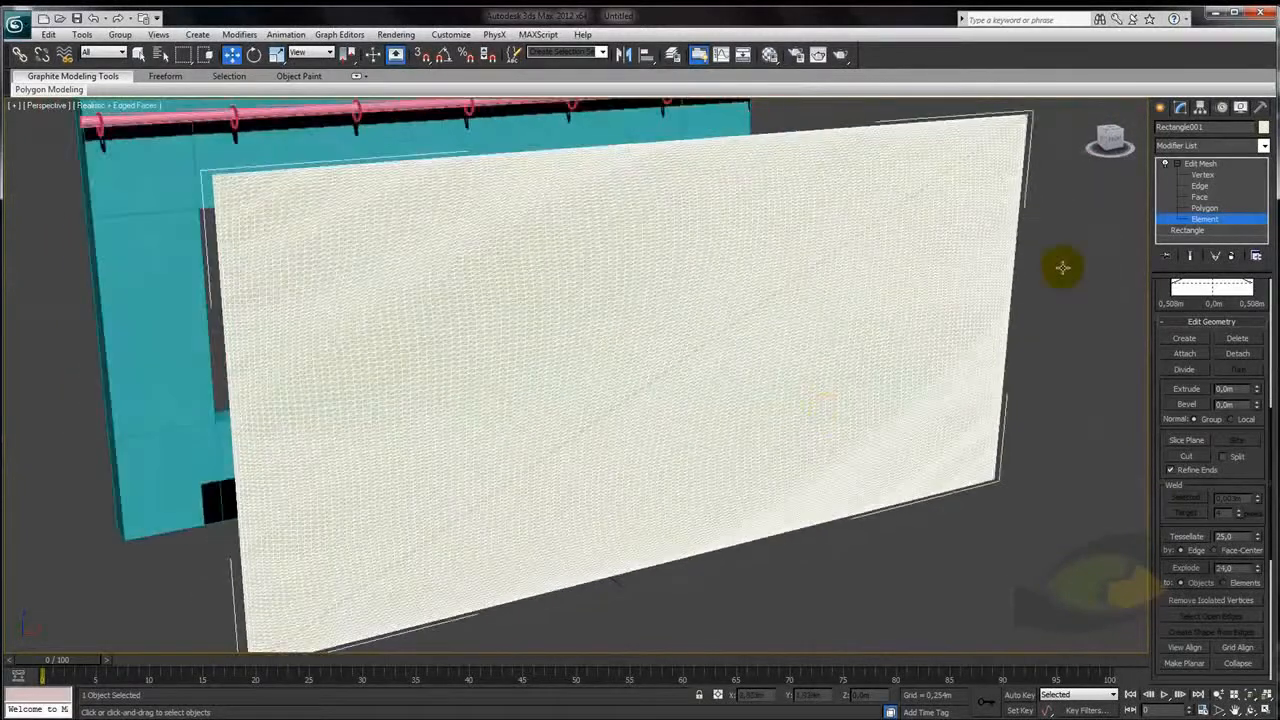
{"action": "left_click", "coordinate": [1205, 163]}
{"action": "left_click", "coordinate": [1264, 146]}
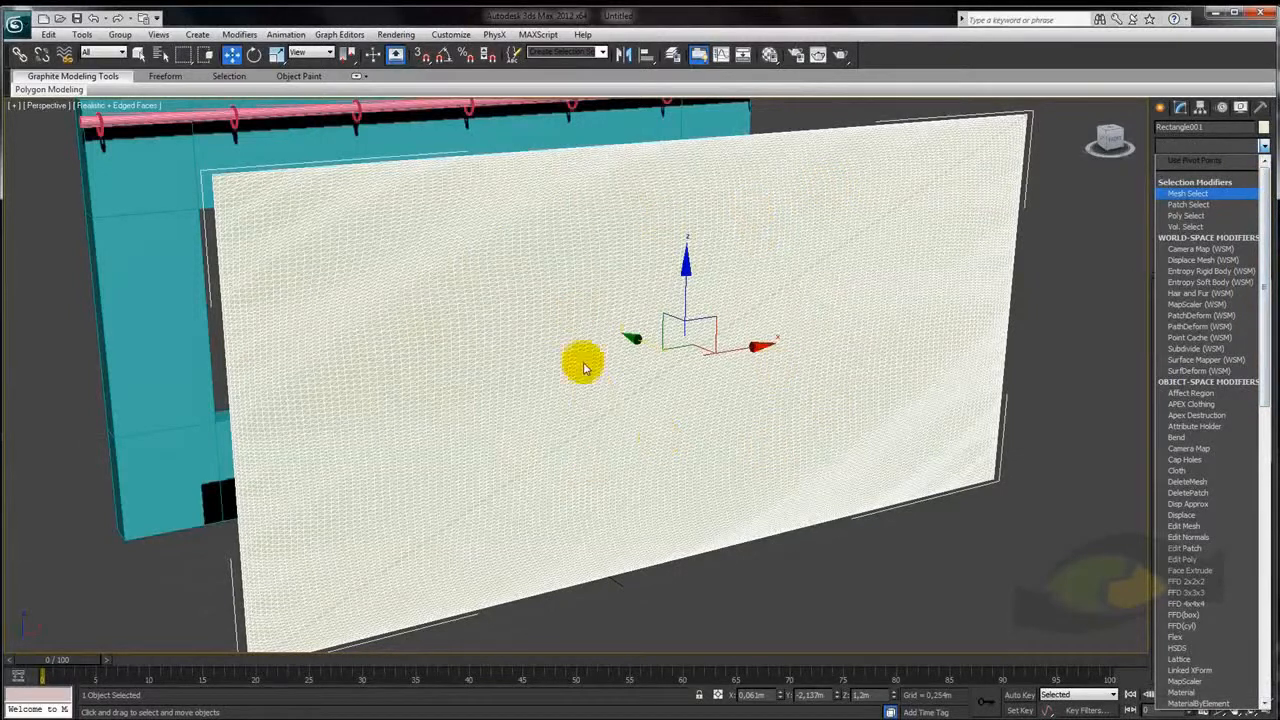
{"action": "middle_click_drag", "start_coordinate": [822, 352], "coordinate": [819, 371], "text": "alt"}
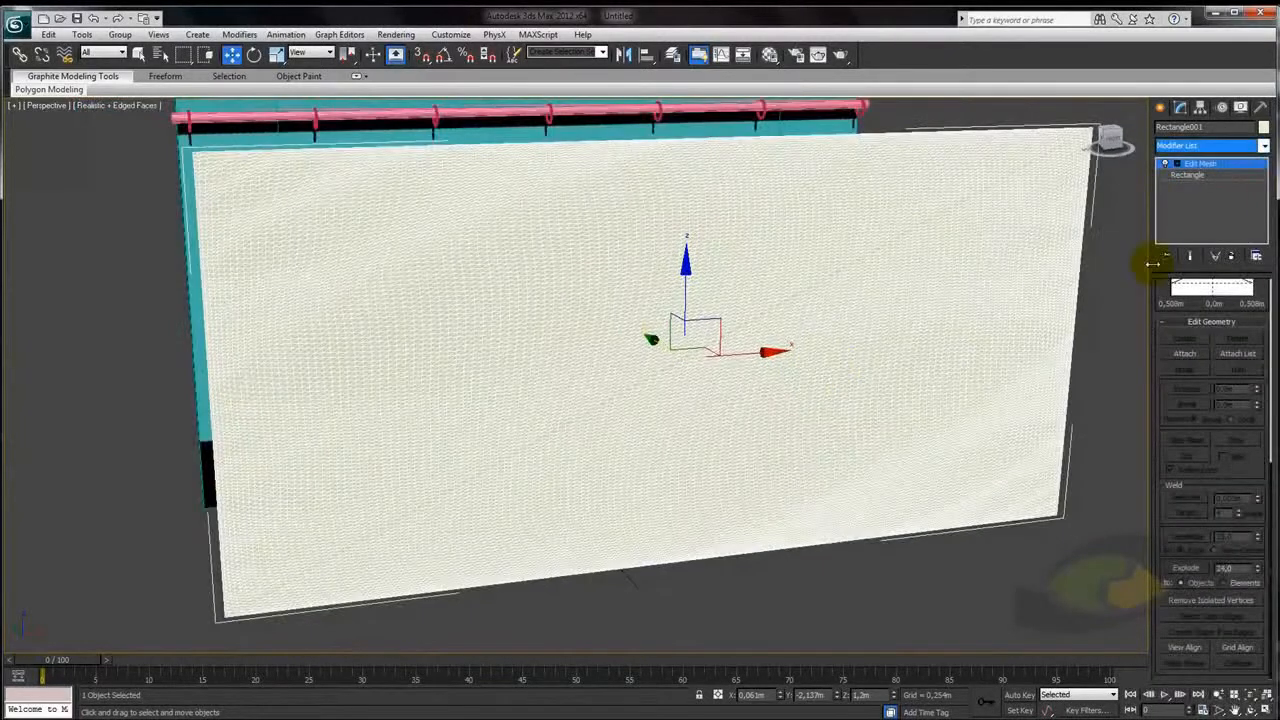
Try subdividing the curtain with an HSDS modifier, using Adaptive Subdivision with Add detail, High and Max. LOD 1
{"action": "left_click", "coordinate": [1265, 147]}
{"action": "left_click_drag", "start_coordinate": [1270, 216], "coordinate": [1270, 297]}
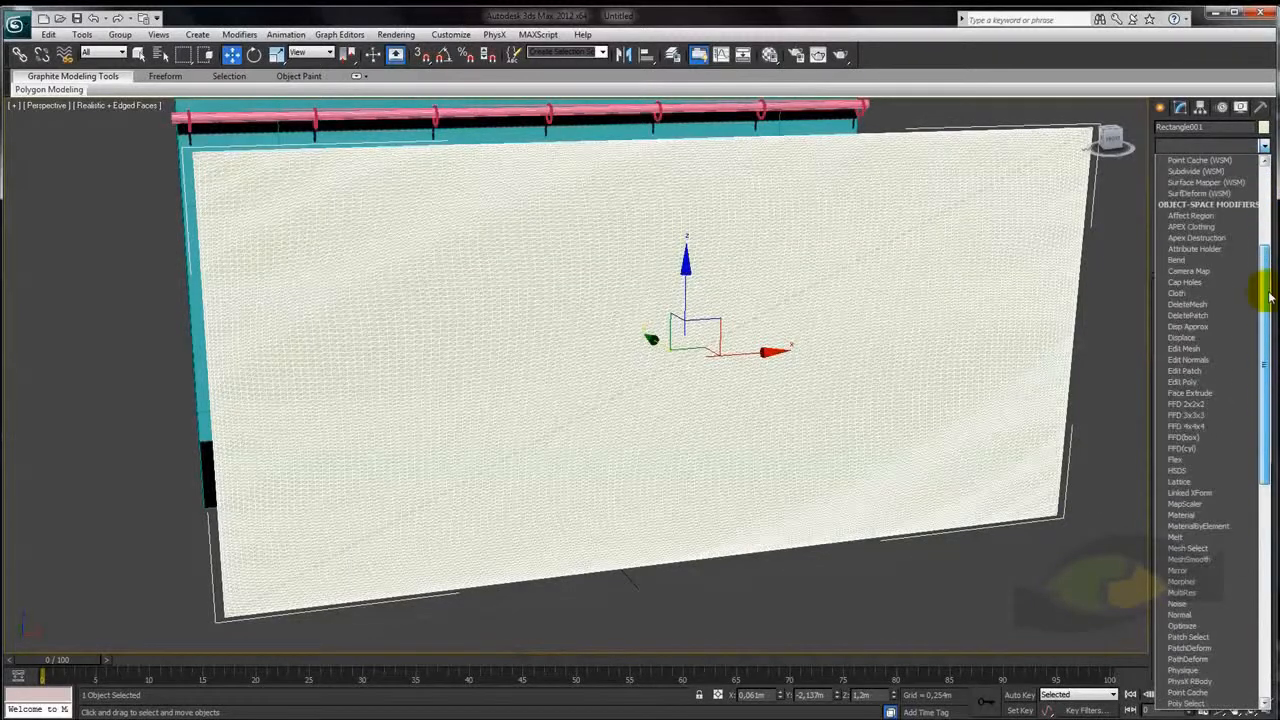
{"action": "left_click", "coordinate": [1187, 472]}
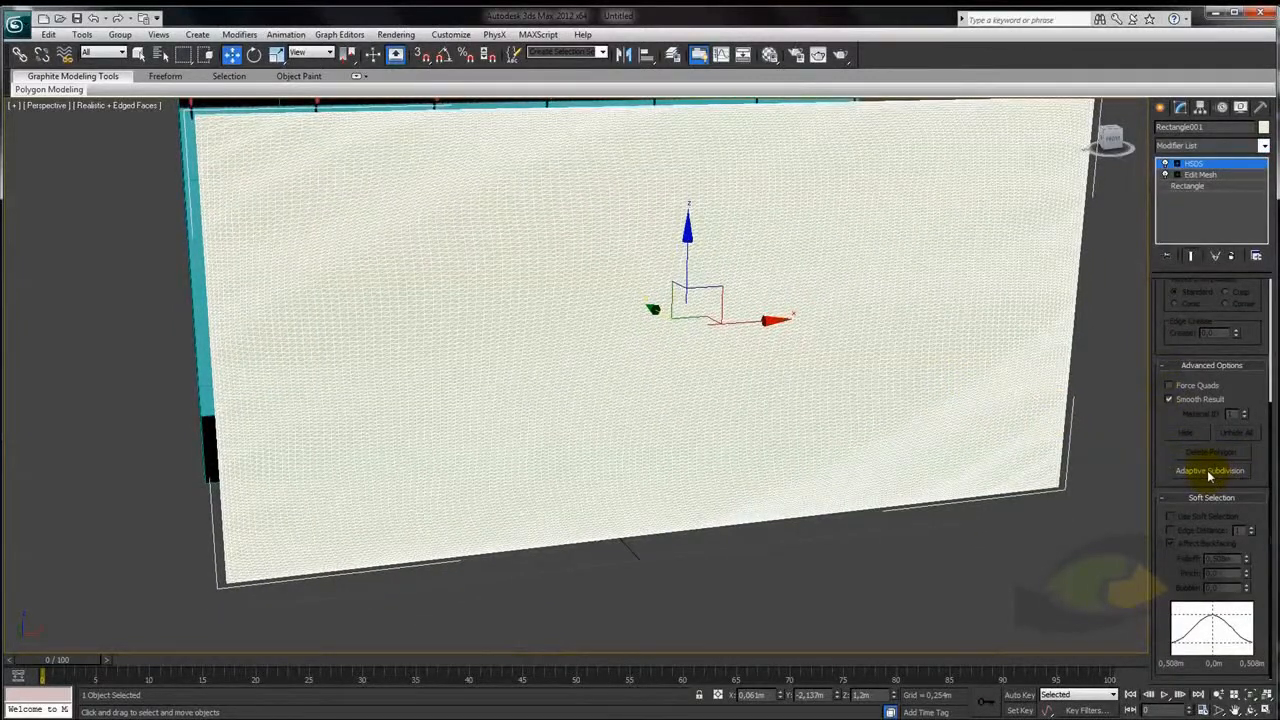
{"action": "left_click", "coordinate": [1209, 471]}
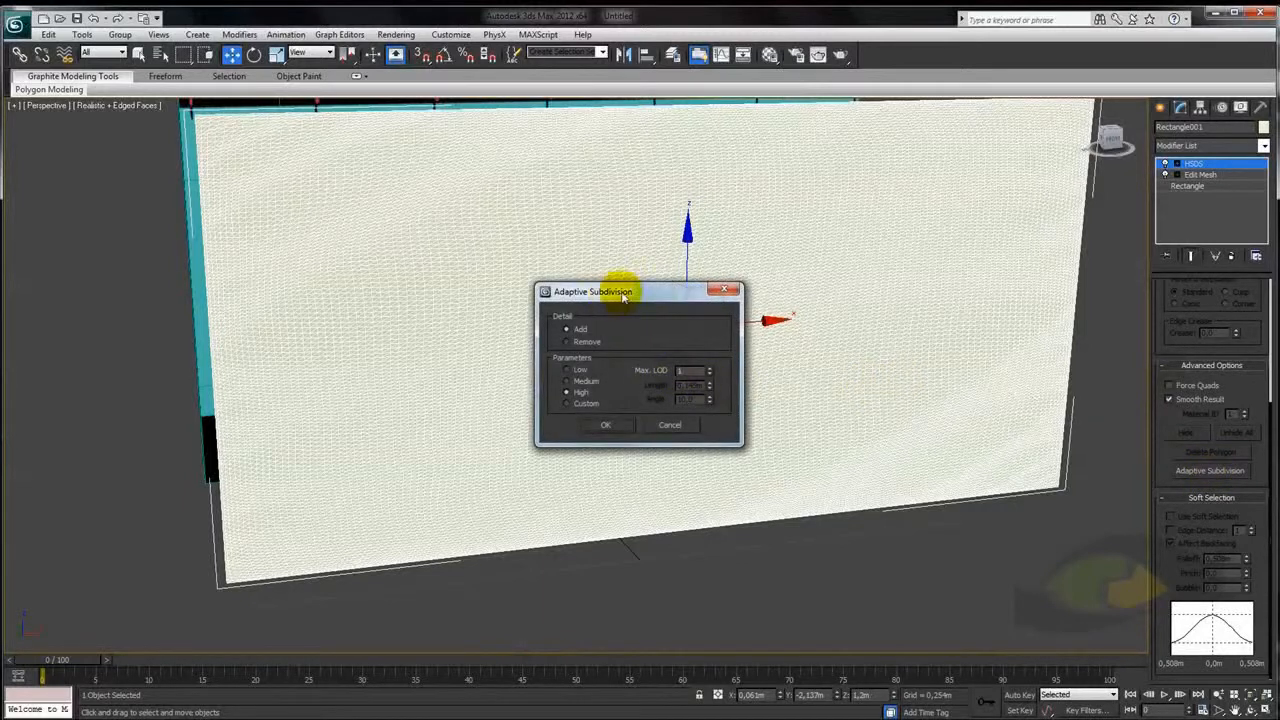
{"action": "left_click_drag", "start_coordinate": [622, 295], "coordinate": [826, 279]}
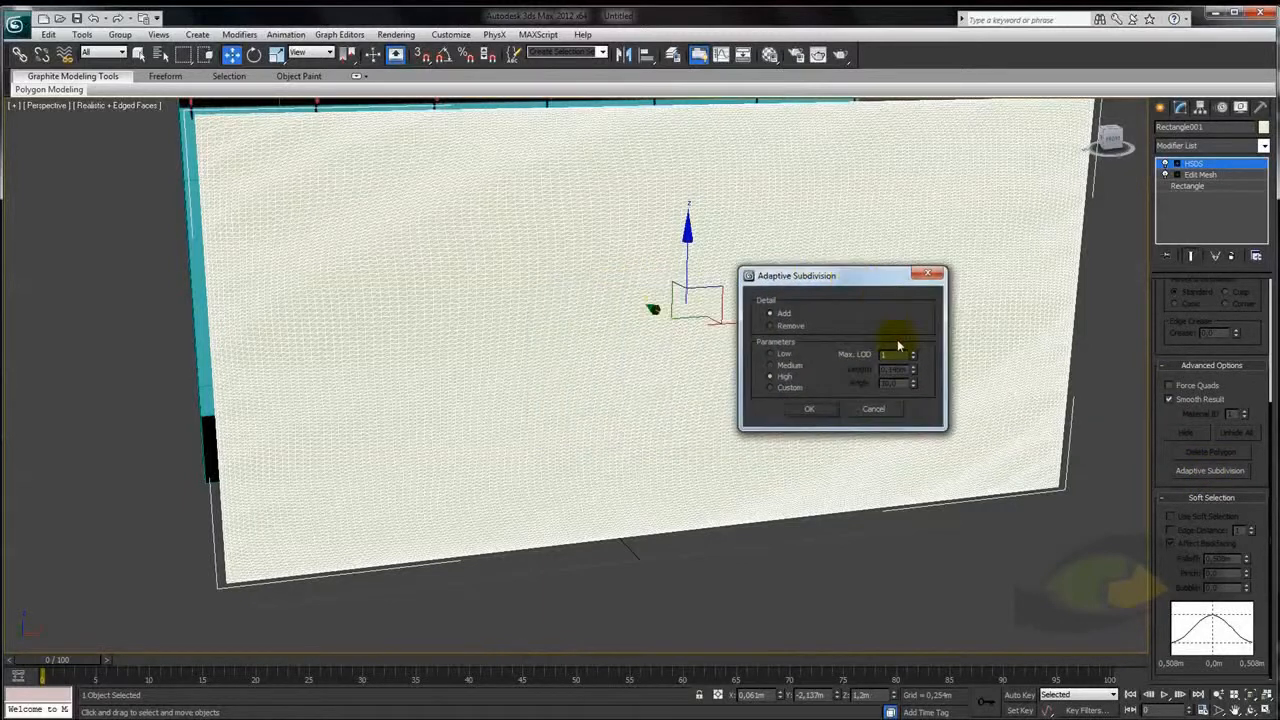
{"action": "left_click", "coordinate": [818, 410]}
Inspect the subdivided curtain and remove the HSDS modifier from its stack
{"action": "middle_click_drag", "start_coordinate": [862, 338], "coordinate": [1071, 251]}
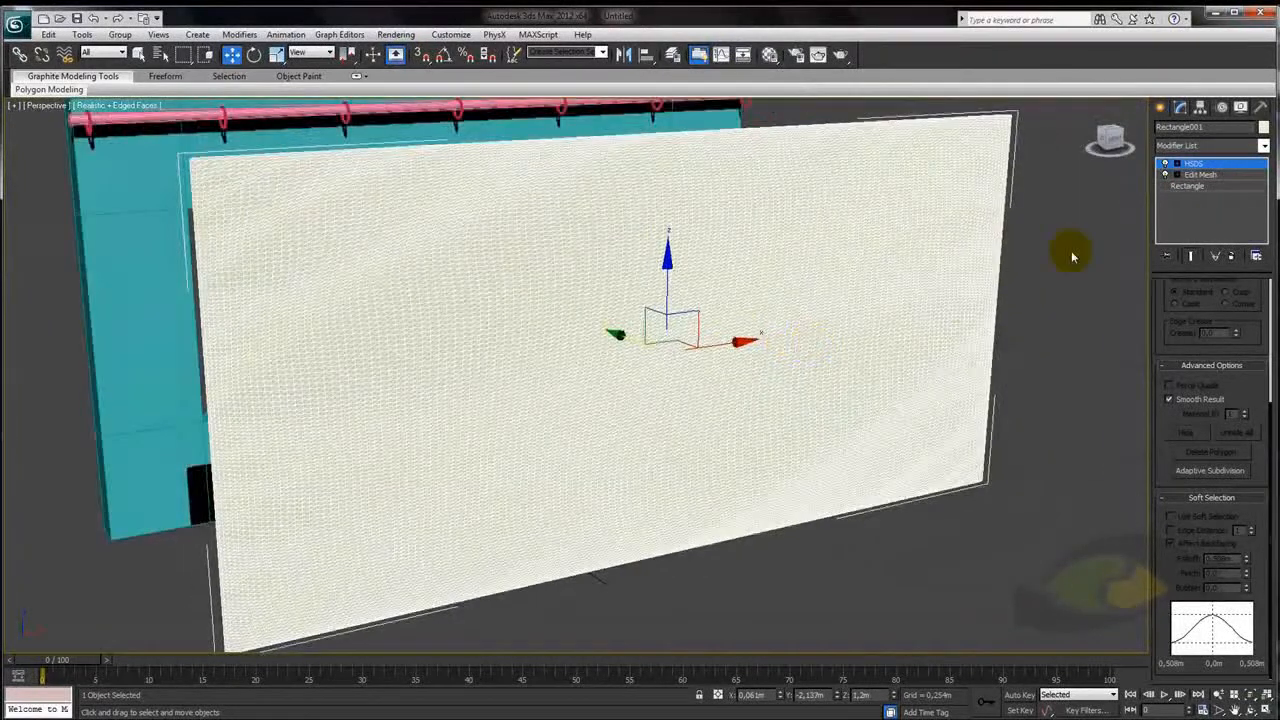
{"action": "middle_click_drag", "start_coordinate": [960, 301], "coordinate": [1054, 250], "text": "alt"}
{"action": "left_click", "coordinate": [1176, 163]}
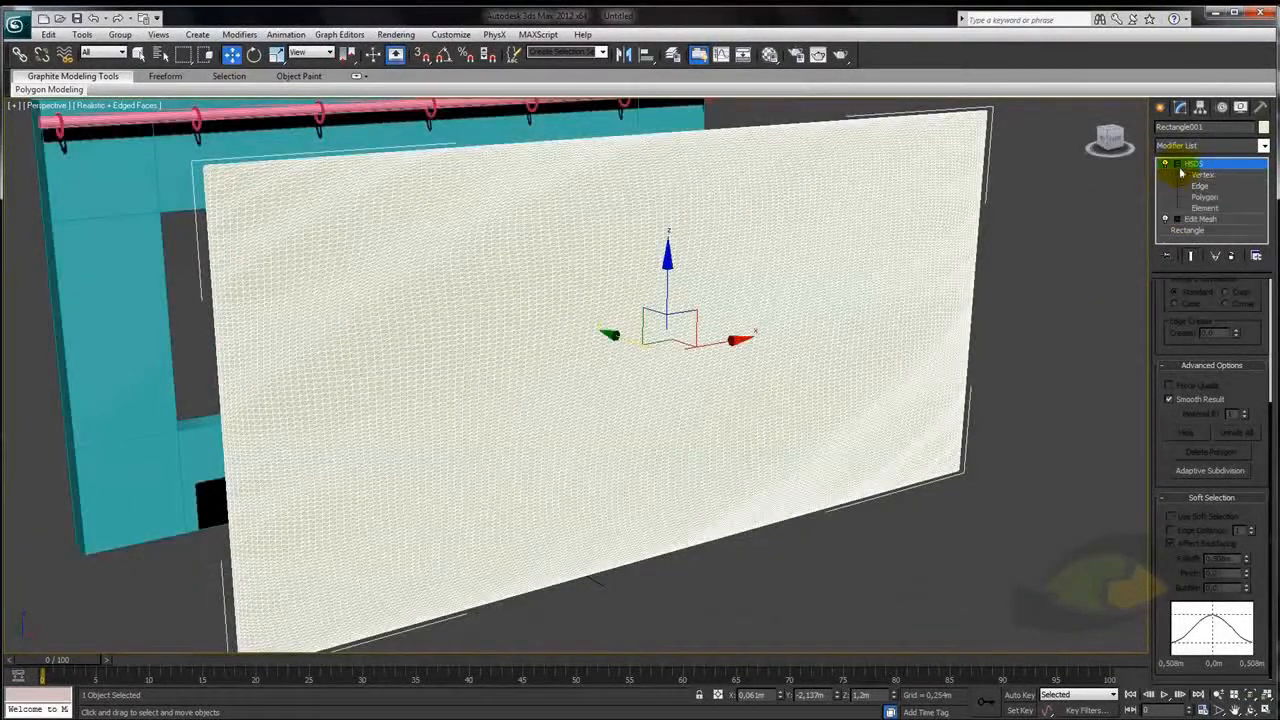
{"action": "left_click", "coordinate": [1220, 220]}
{"action": "left_click", "coordinate": [737, 414]}
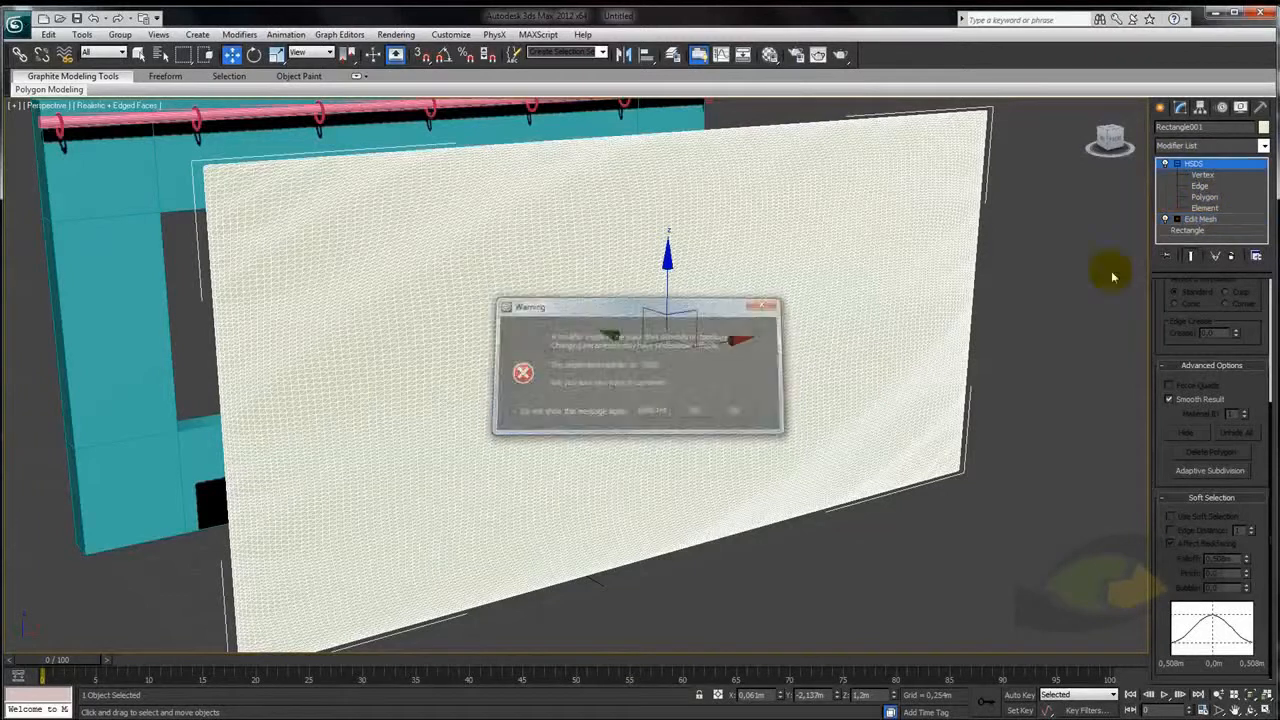
{"action": "left_click", "coordinate": [1203, 208]}
{"action": "middle_click_drag", "start_coordinate": [1042, 340], "coordinate": [1010, 320], "text": "alt"}
{"action": "left_click", "coordinate": [1194, 164]}
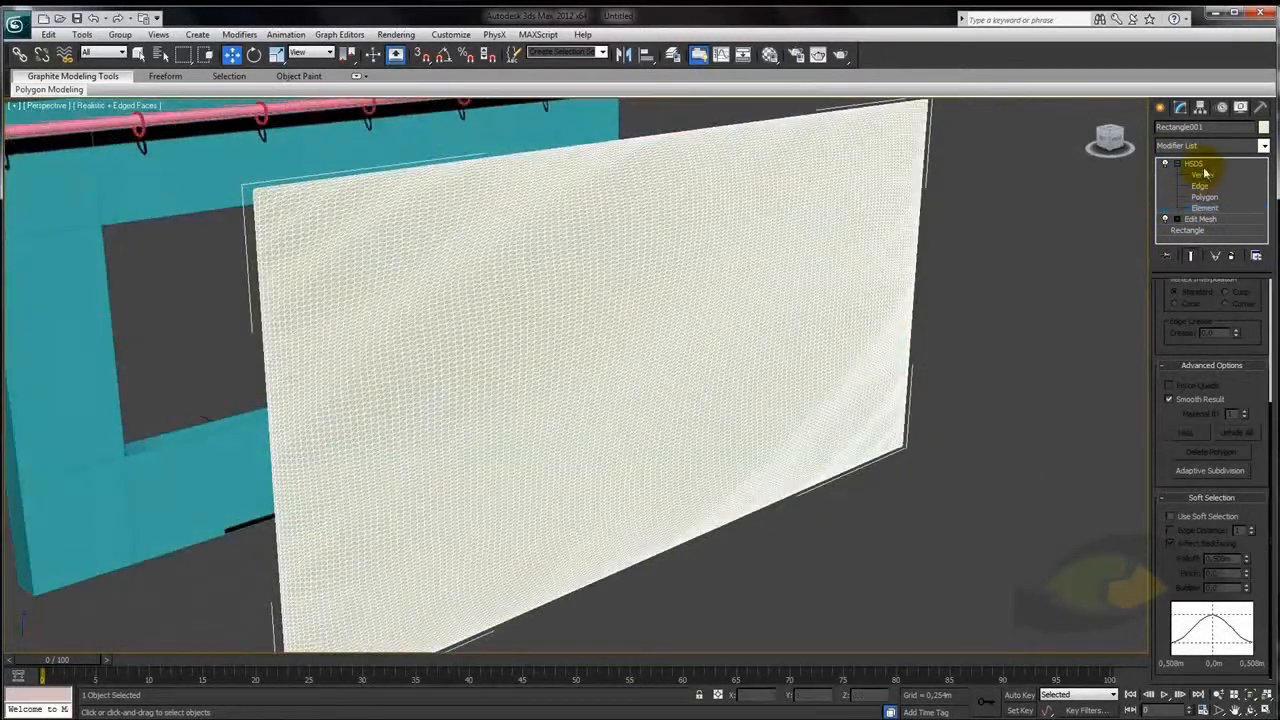
{"action": "left_click", "coordinate": [1196, 165]}
{"action": "middle_click_drag", "start_coordinate": [817, 306], "coordinate": [781, 303], "text": "alt"}
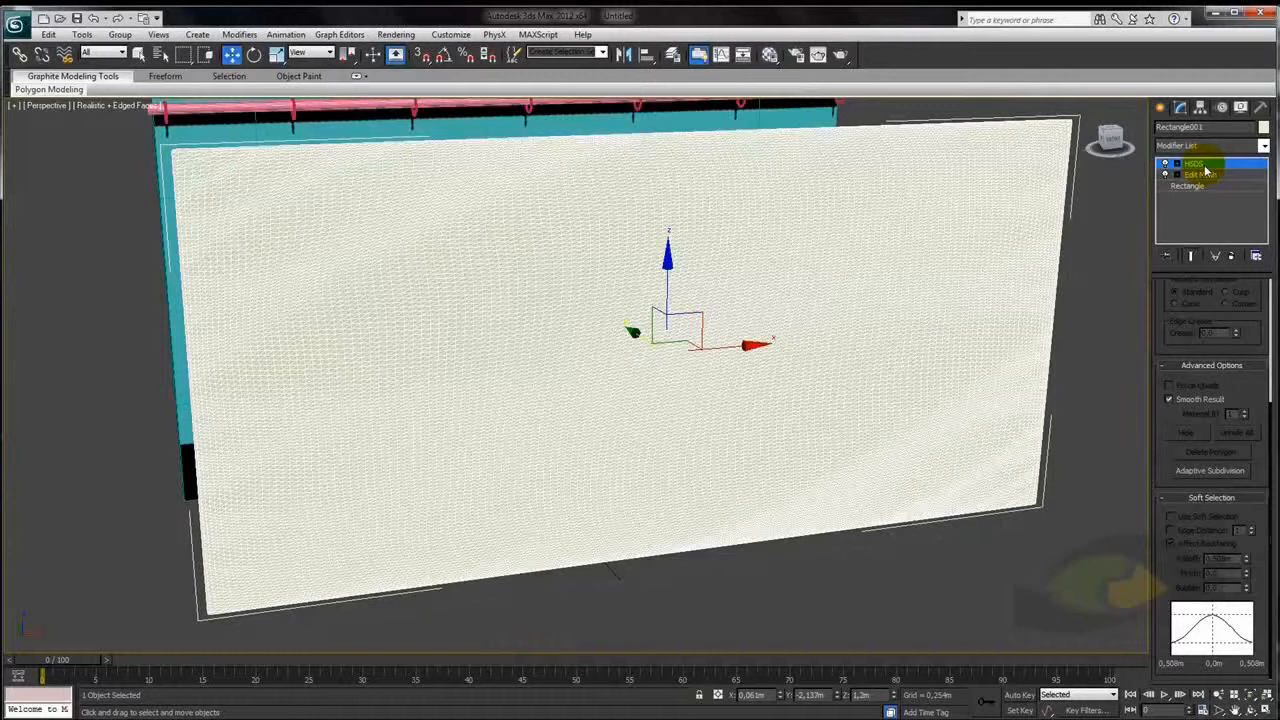
{"action": "left_click", "coordinate": [1231, 255]}
Convert the curtain surface to an Editable Mesh and rename it cortina
{"action": "scroll", "coordinate": [700, 277], "scroll_direction": "down", "scroll_amount": 3}
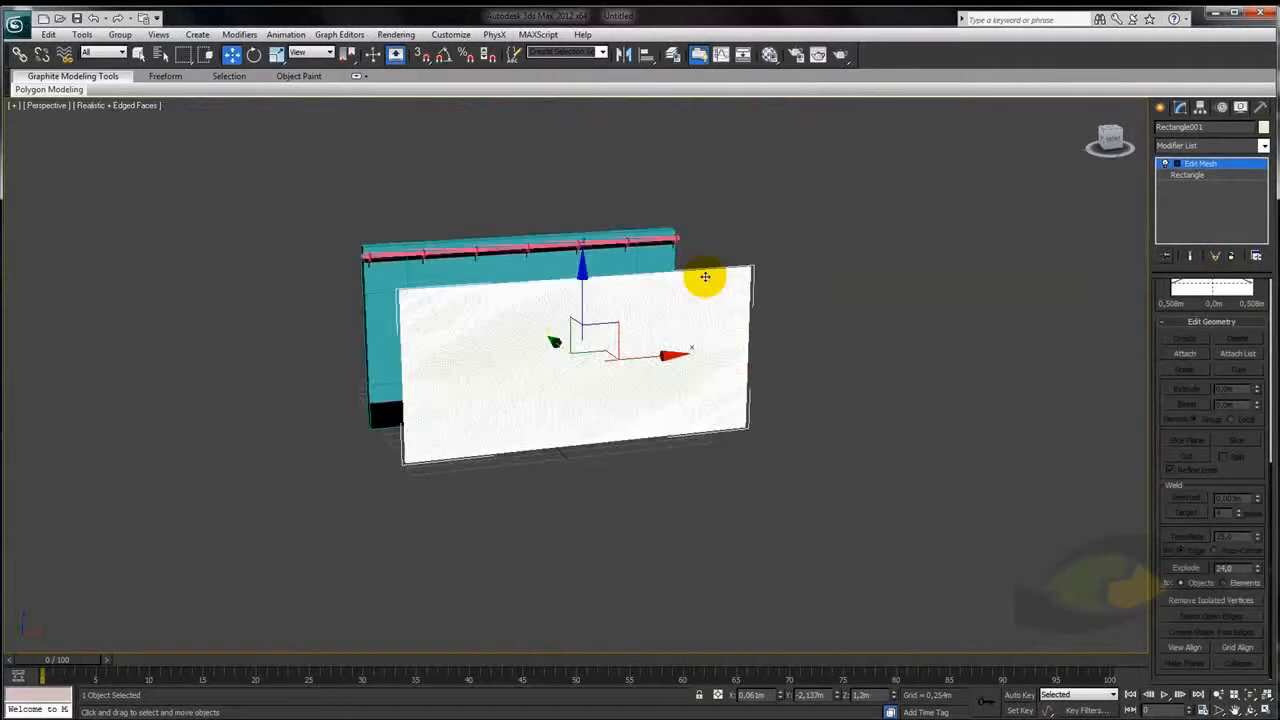
{"action": "right_click", "coordinate": [672, 298]}
{"action": "mouse_move", "coordinate": [731, 427]}
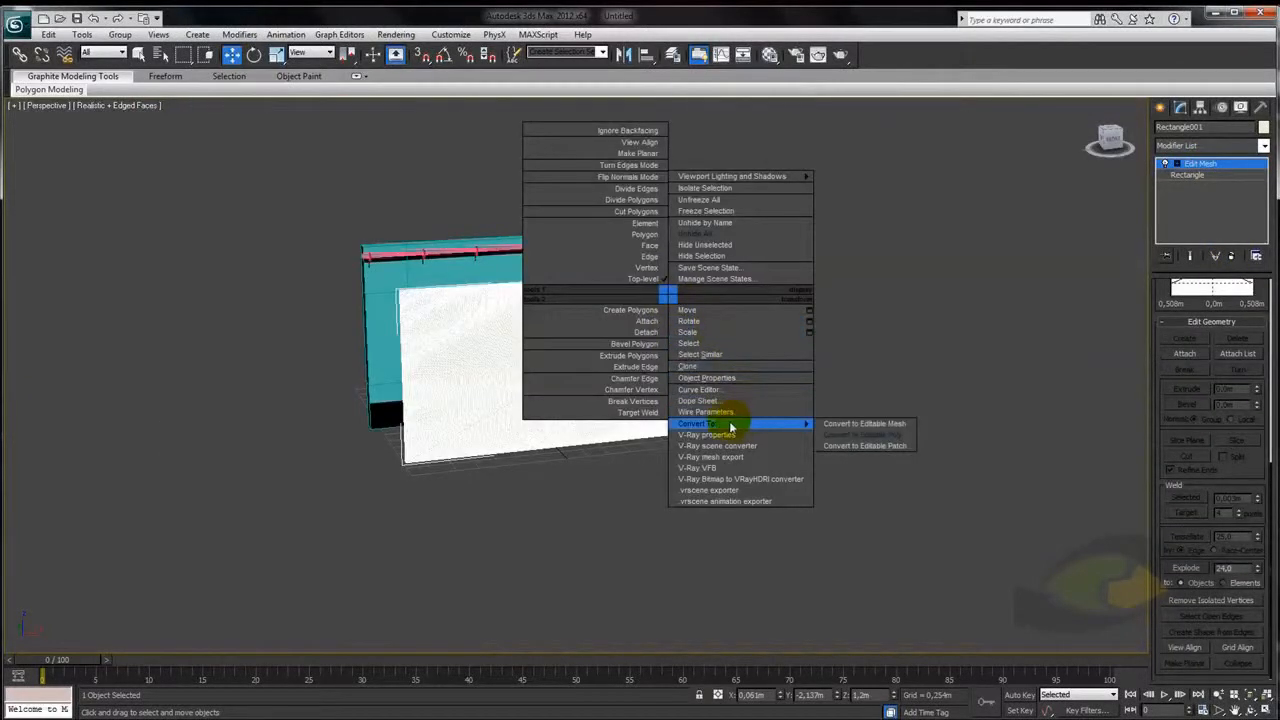
{"action": "left_click", "coordinate": [884, 428]}
{"action": "middle_click_drag", "start_coordinate": [866, 423], "coordinate": [780, 305], "text": "alt"}
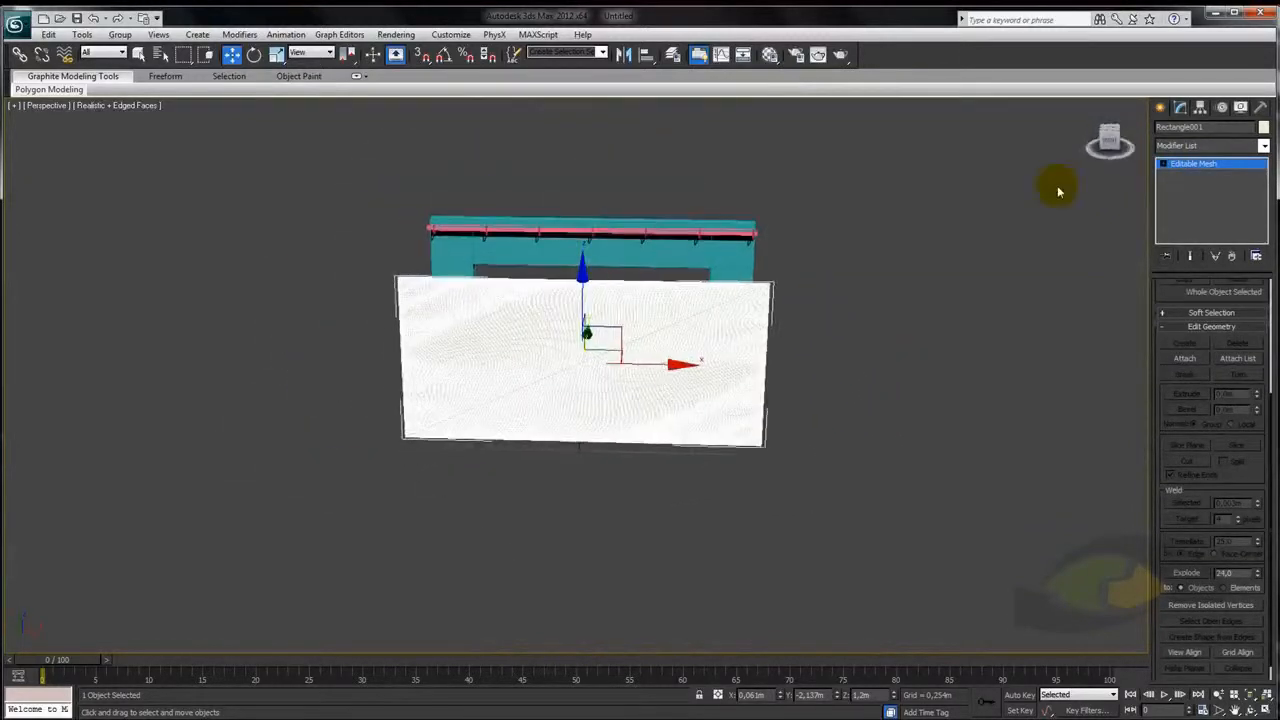
{"action": "left_click_drag", "start_coordinate": [1246, 130], "coordinate": [1087, 137]}
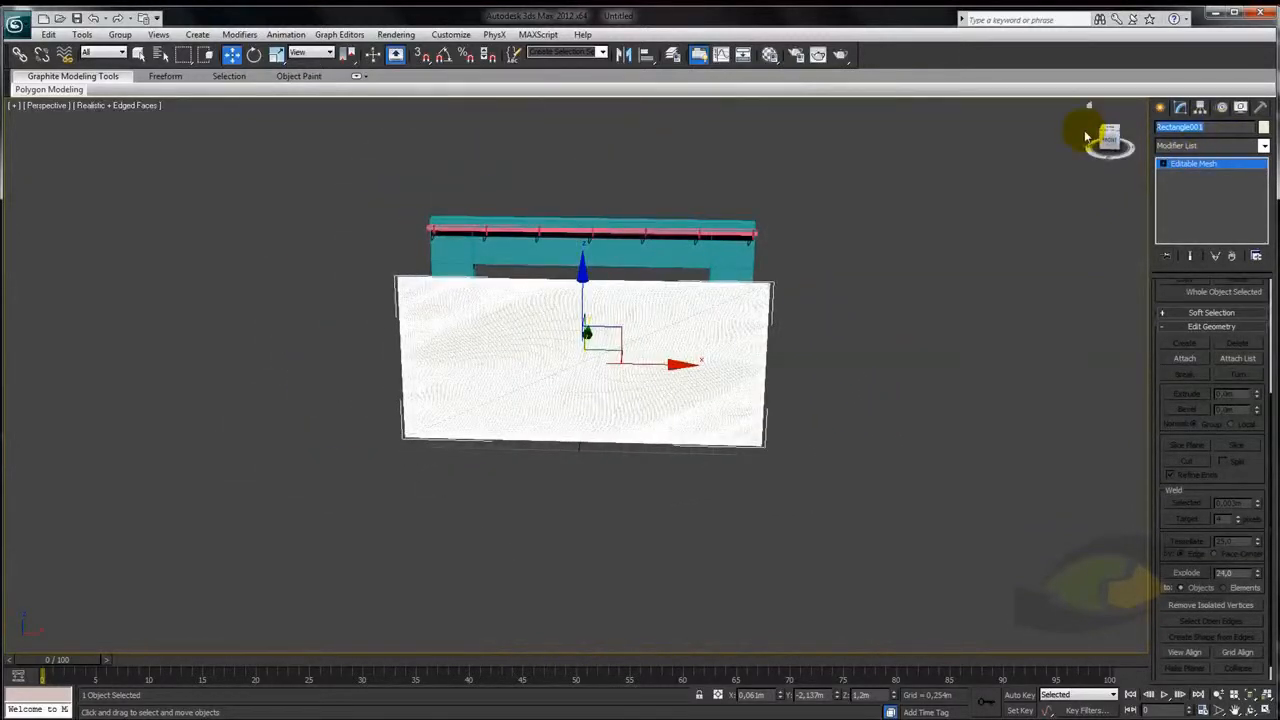
{"action": "type", "text": "cortina"}
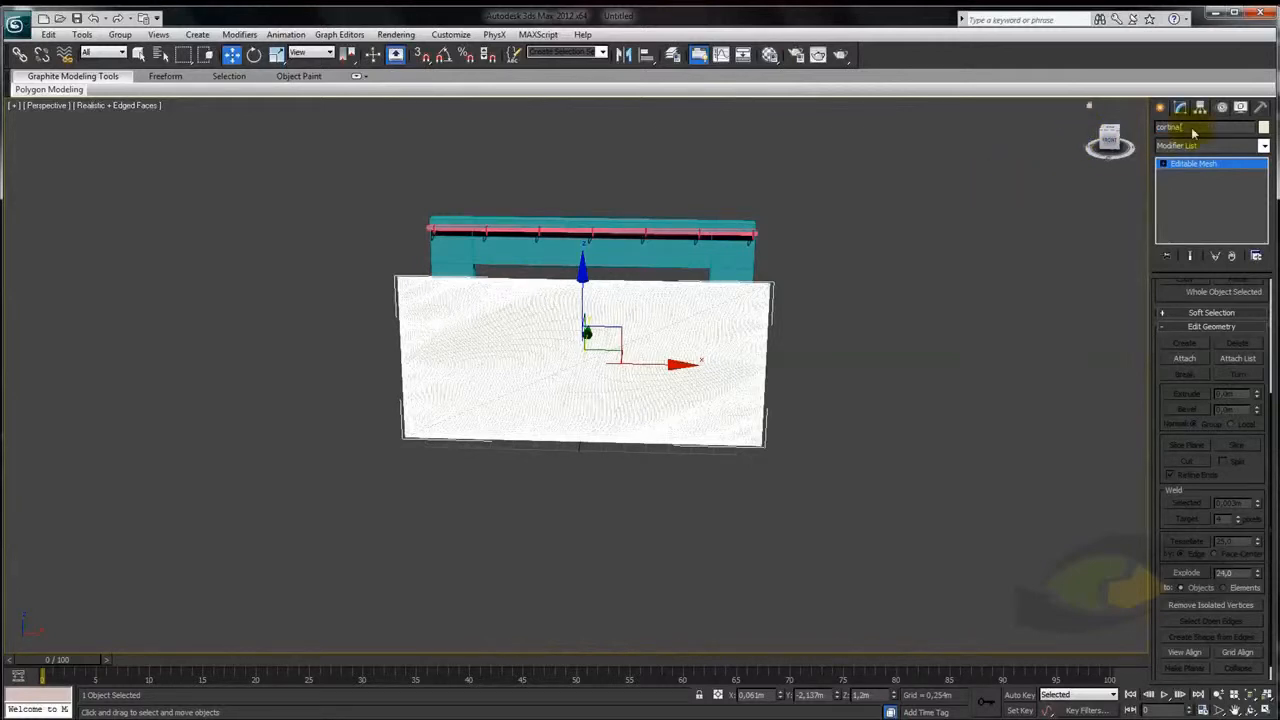
Move the curtain under the rod, against the wall, to about Y -0.1 m and Z 1.155 m
{"action": "middle_click_drag", "start_coordinate": [883, 323], "coordinate": [727, 412], "text": "alt"}
{"action": "scroll", "coordinate": [727, 412], "scroll_direction": "up", "scroll_amount": 3}
{"action": "middle_click_drag", "start_coordinate": [727, 412], "coordinate": [664, 420], "text": "alt"}
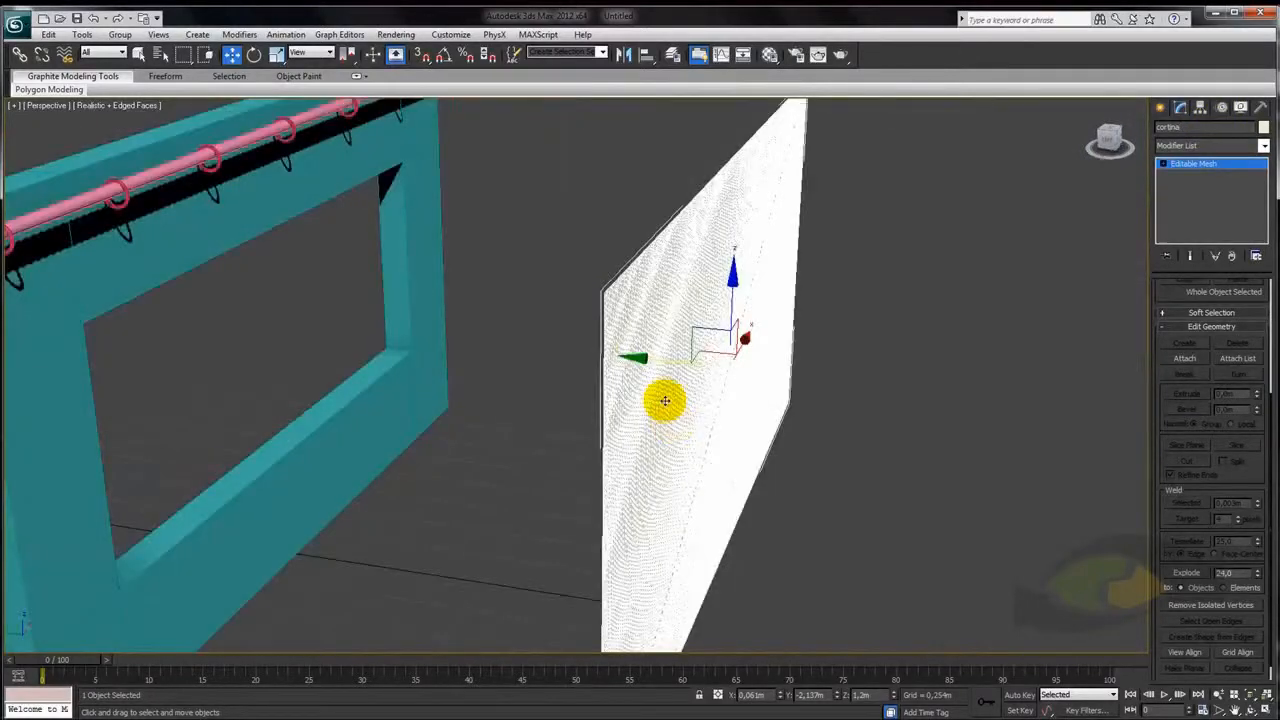
{"action": "left_click_drag", "start_coordinate": [656, 362], "coordinate": [238, 311]}
{"action": "middle_click_drag", "start_coordinate": [238, 311], "coordinate": [287, 301], "text": "alt"}
{"action": "left_click_drag", "start_coordinate": [294, 254], "coordinate": [294, 265]}
{"action": "middle_click_drag", "start_coordinate": [294, 265], "coordinate": [509, 309], "text": "alt"}
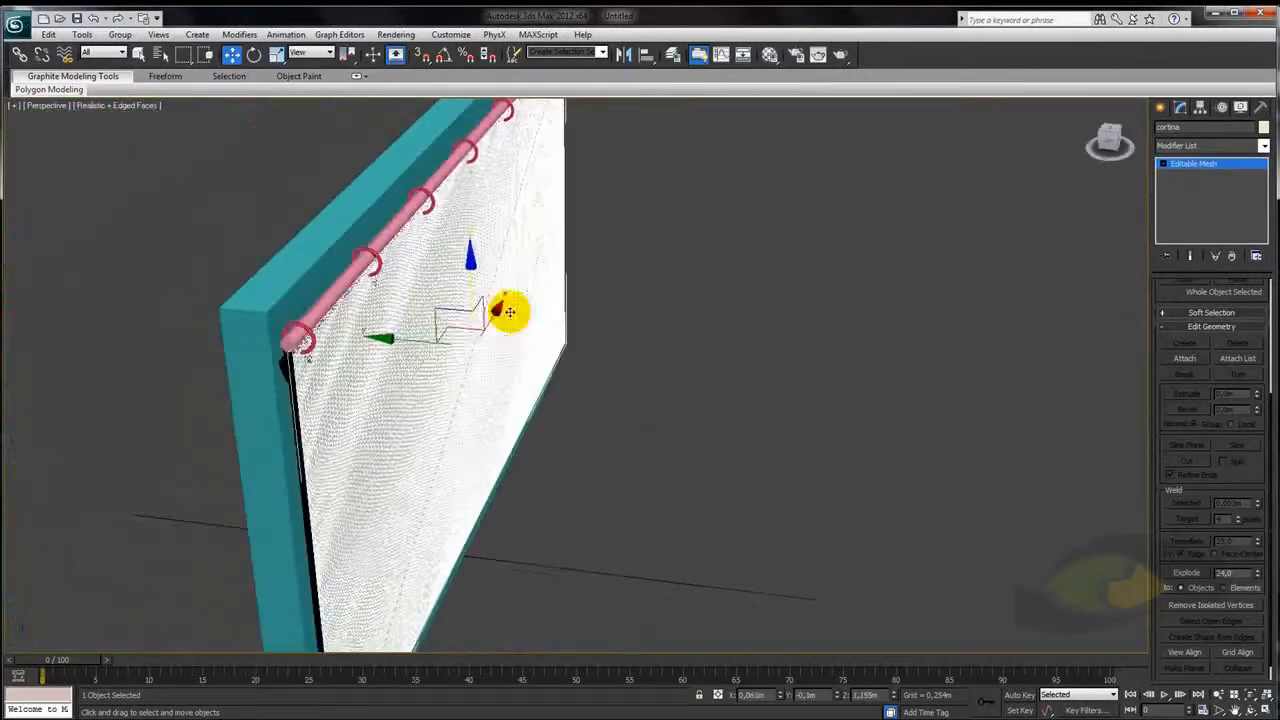
{"action": "middle_click_drag", "start_coordinate": [409, 343], "coordinate": [420, 269], "text": "alt"}
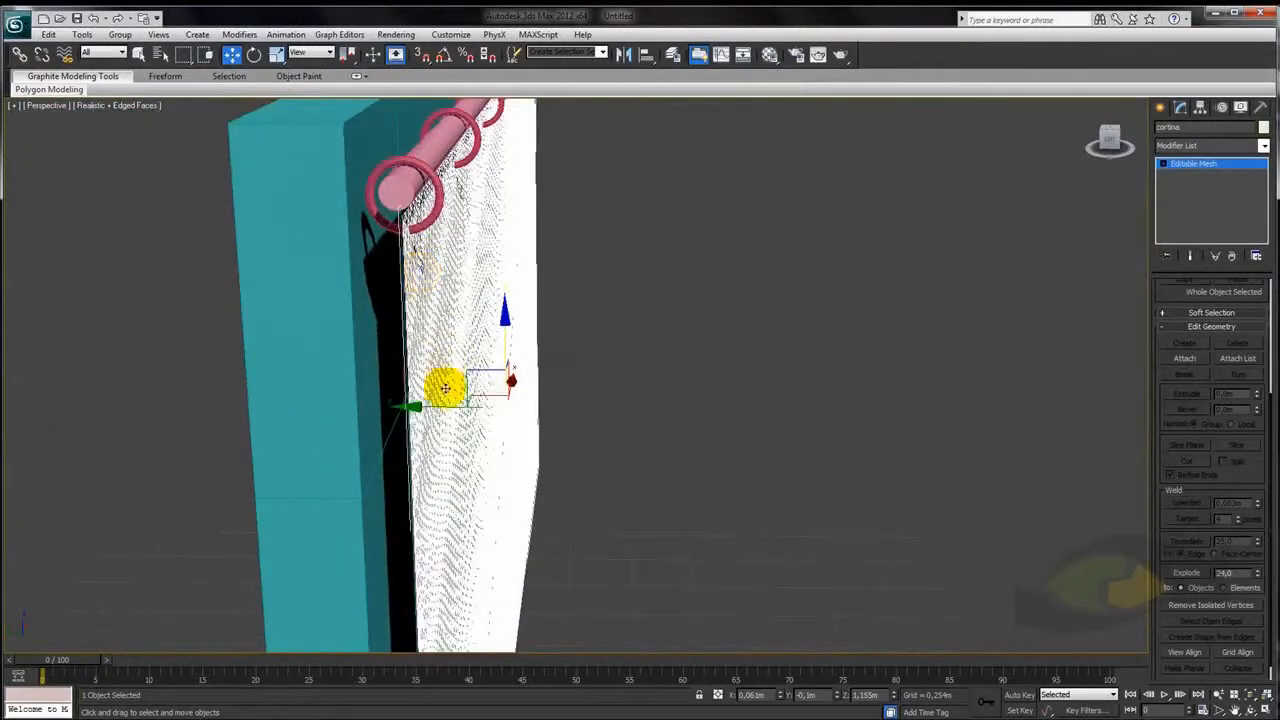
{"action": "left_click_drag", "start_coordinate": [437, 406], "coordinate": [436, 407]}
{"action": "middle_click_drag", "start_coordinate": [694, 274], "coordinate": [777, 294], "text": "alt"}
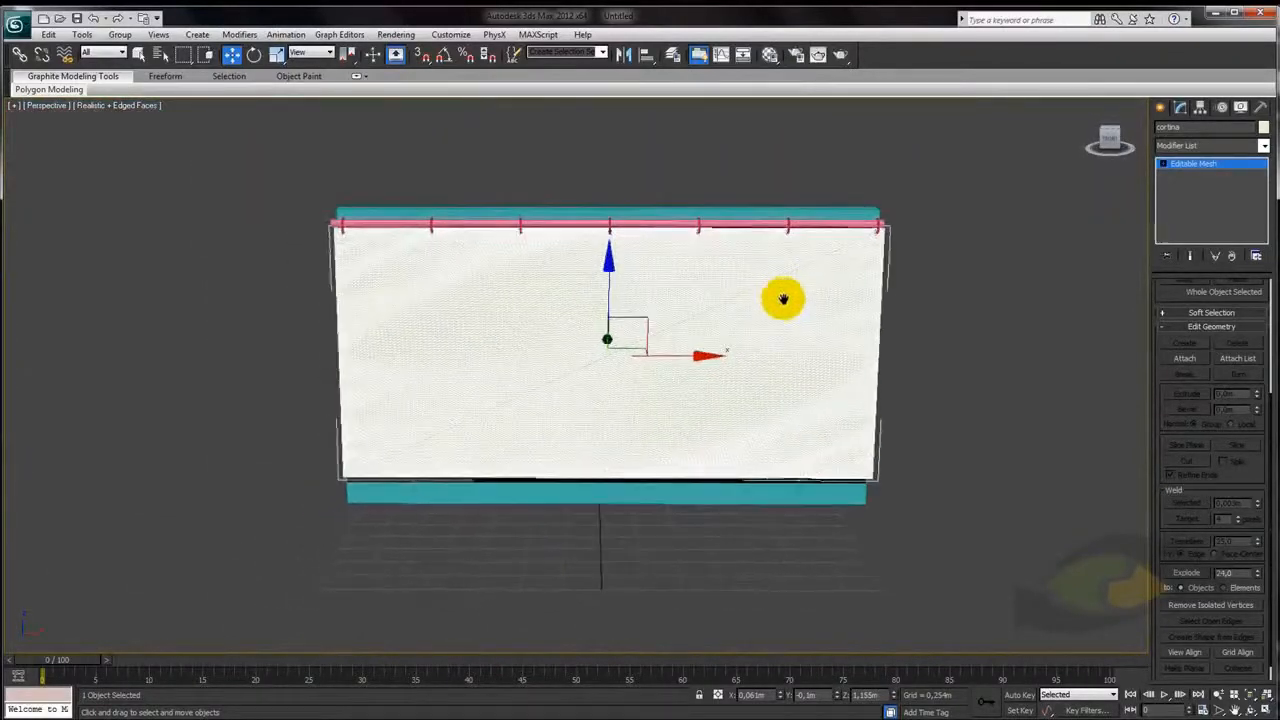
Apply a Cloth modifier to the curtain and enter its Group level
{"action": "left_click", "coordinate": [1265, 148]}
{"action": "left_click_drag", "start_coordinate": [1266, 162], "coordinate": [1268, 236]}
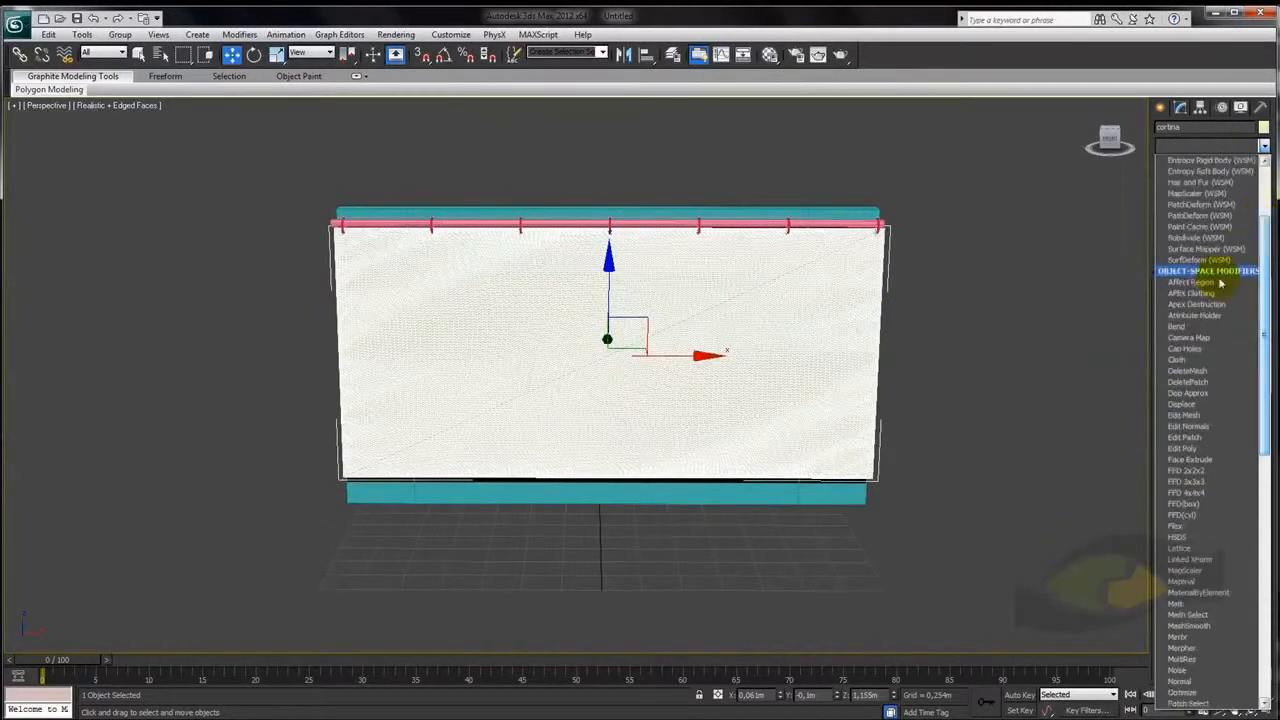
{"action": "left_click", "coordinate": [1188, 362]}
{"action": "middle_click_drag", "start_coordinate": [717, 320], "coordinate": [803, 289]}
{"action": "left_click", "coordinate": [1165, 163]}
{"action": "left_click", "coordinate": [1200, 175]}
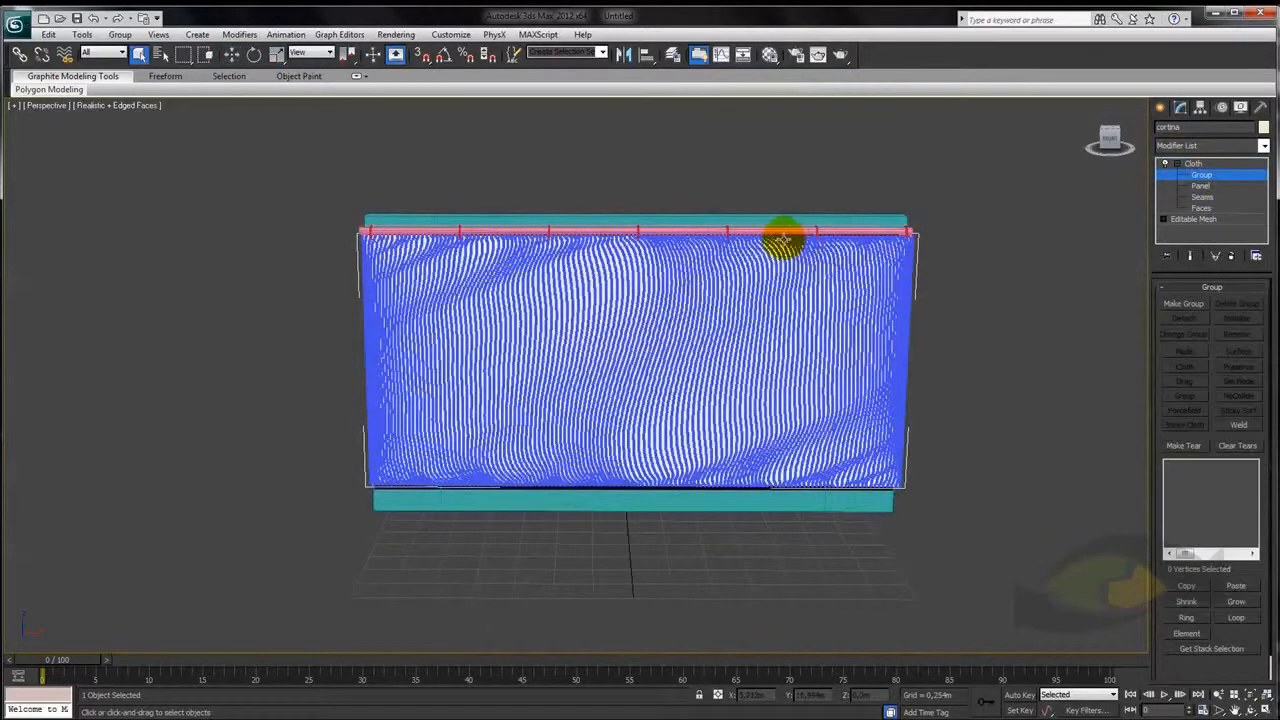
In the Front view, select the curtain vertices at the leftmost ring and make them the cloth group Group001
{"action": "key", "text": "f"}
{"action": "scroll", "coordinate": [731, 409], "scroll_direction": "up", "scroll_amount": 5}
{"action": "scroll", "coordinate": [641, 438], "scroll_direction": "down", "scroll_amount": 1}
{"action": "scroll", "coordinate": [641, 438], "scroll_direction": "up", "scroll_amount": 3}
{"action": "middle_click_drag", "start_coordinate": [589, 380], "coordinate": [646, 417]}
{"action": "left_click_drag", "start_coordinate": [383, 226], "coordinate": [417, 286]}
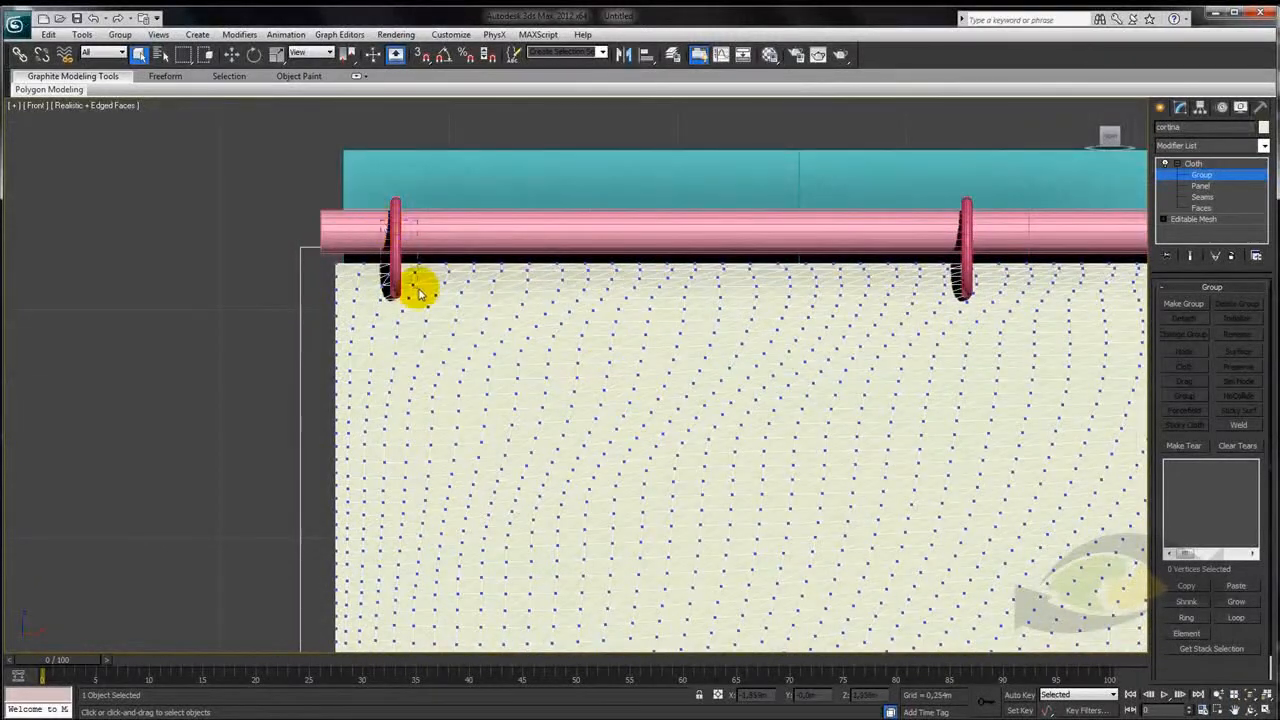
{"action": "left_click", "coordinate": [1188, 305]}
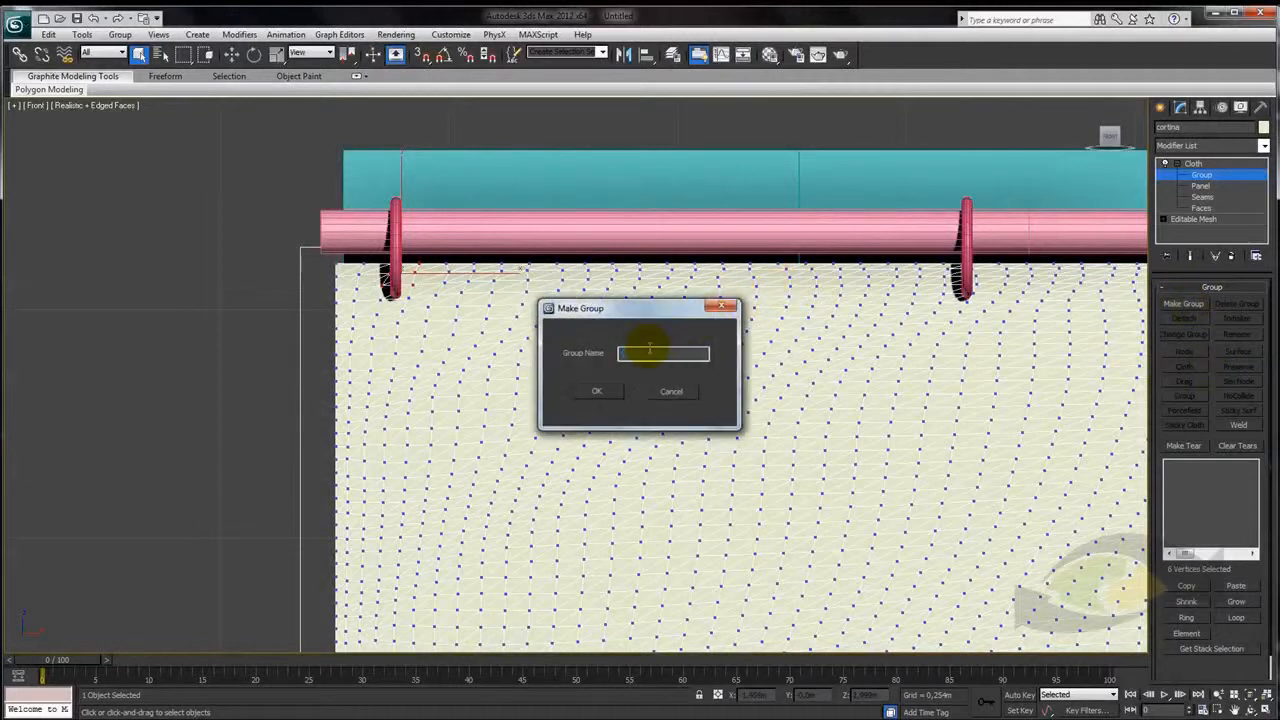
{"action": "left_click", "coordinate": [683, 390]}
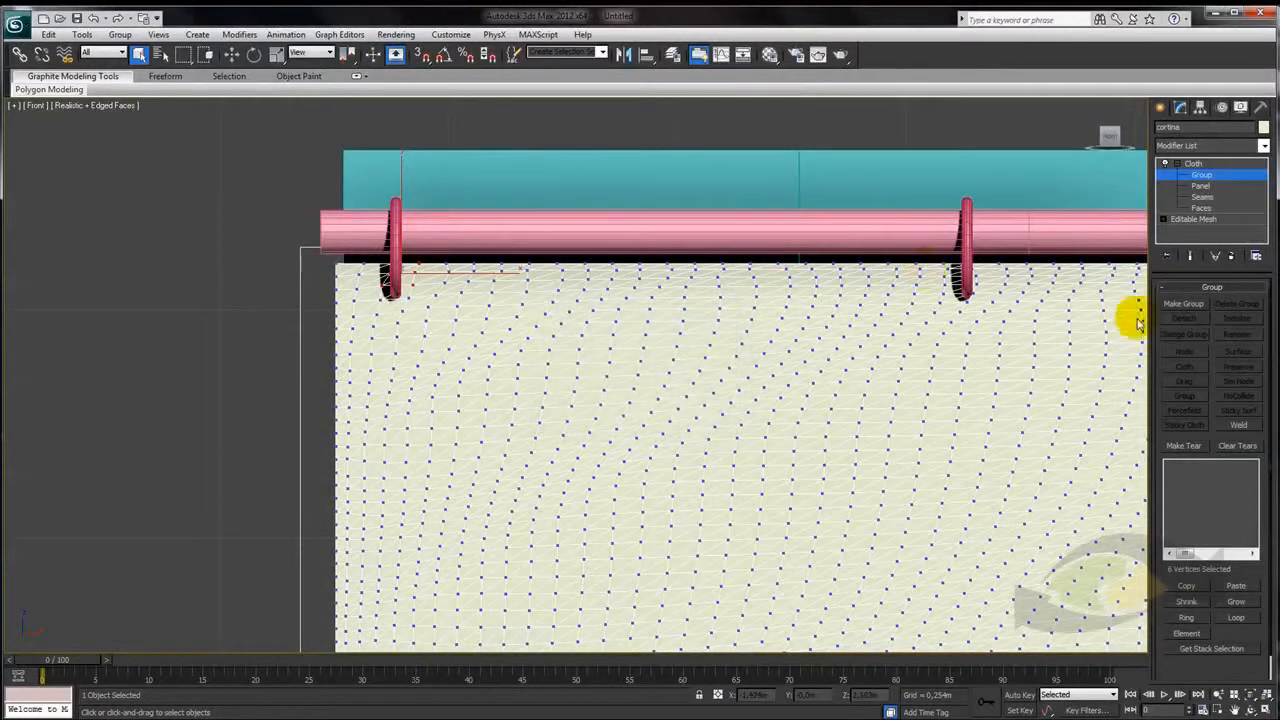
{"action": "left_click", "coordinate": [1185, 303]}
{"action": "key", "text": "Return"}
Make separate cloth groups, Group002 and Group003, from the curtain vertices at the second and third rings
{"action": "middle_click_drag", "start_coordinate": [838, 297], "coordinate": [563, 237]}
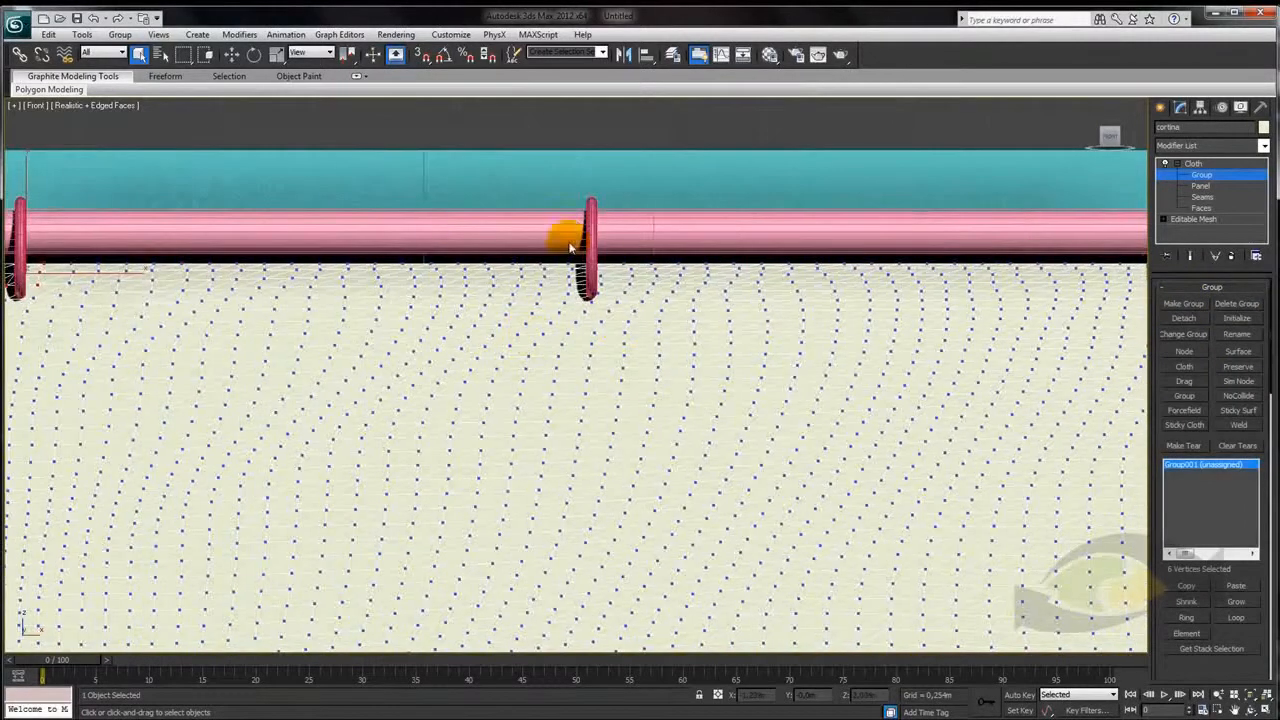
{"action": "left_click", "coordinate": [1185, 303]}
{"action": "key", "text": "Return"}
{"action": "middle_click_drag", "start_coordinate": [903, 286], "coordinate": [473, 262]}
{"action": "left_click_drag", "start_coordinate": [498, 243], "coordinate": [553, 298]}
{"action": "left_click", "coordinate": [1198, 306]}
{"action": "key", "text": "Return"}
Make separate cloth groups, Group004 and Group005, from the curtain vertices at the fourth and fifth rings
{"action": "middle_click_drag", "start_coordinate": [961, 358], "coordinate": [410, 372]}
{"action": "left_click_drag", "start_coordinate": [528, 254], "coordinate": [568, 319]}
{"action": "left_click", "coordinate": [1183, 303]}
{"action": "key", "text": "Return"}
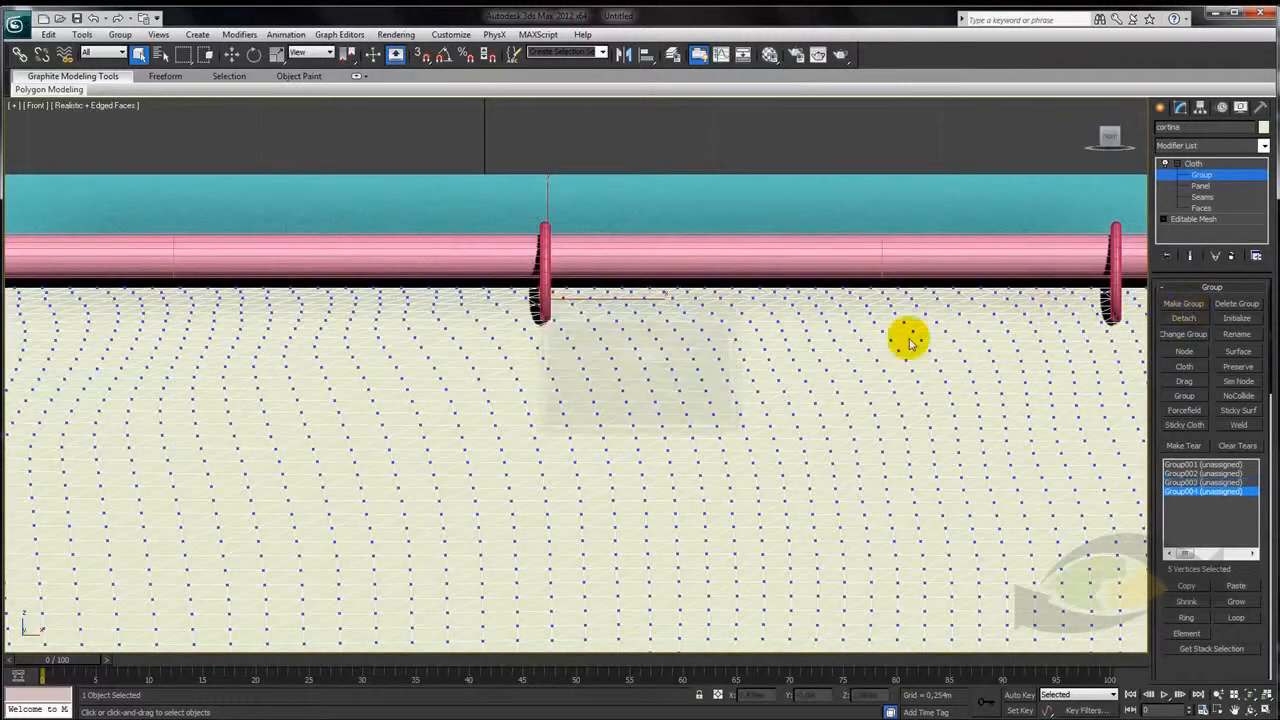
{"action": "middle_click_drag", "start_coordinate": [908, 349], "coordinate": [587, 271]}
{"action": "left_click_drag", "start_coordinate": [618, 272], "coordinate": [664, 334]}
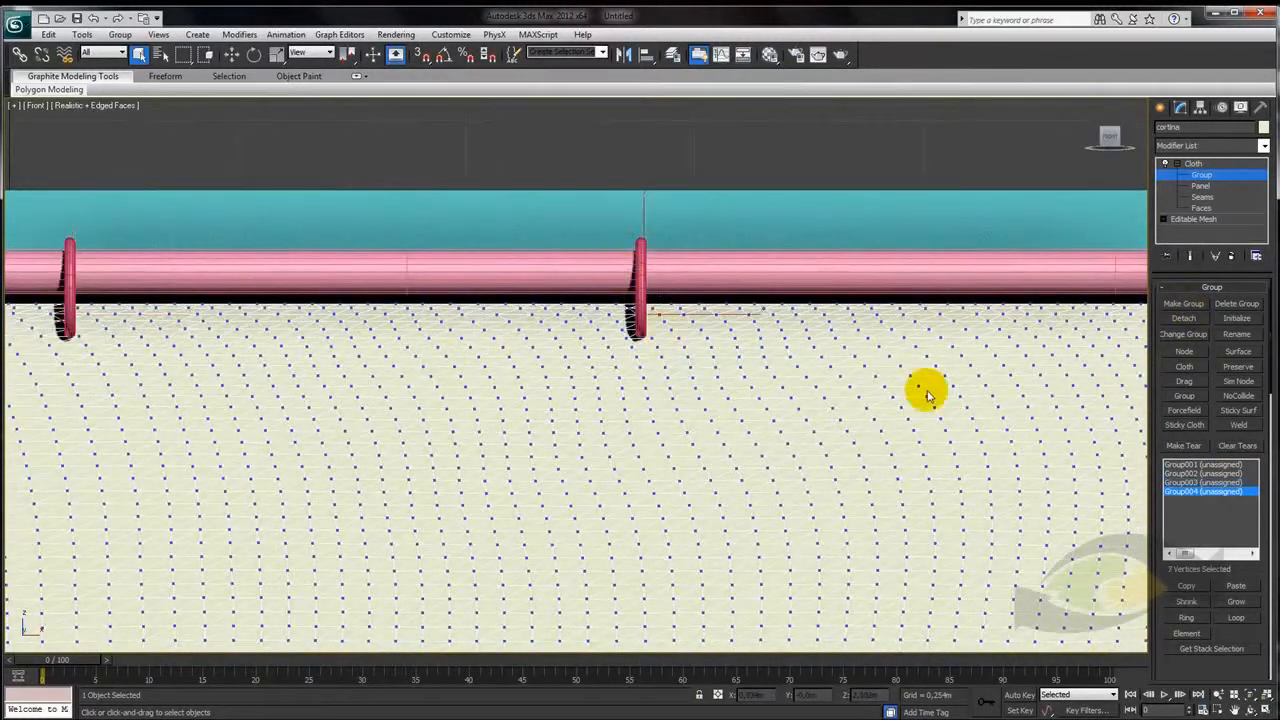
{"action": "left_click", "coordinate": [1193, 307]}
{"action": "key", "text": "Return"}
Make separate cloth groups, Group006 and Group007, from the curtain vertices at the sixth and seventh rings
{"action": "middle_click_drag", "start_coordinate": [986, 371], "coordinate": [944, 381]}
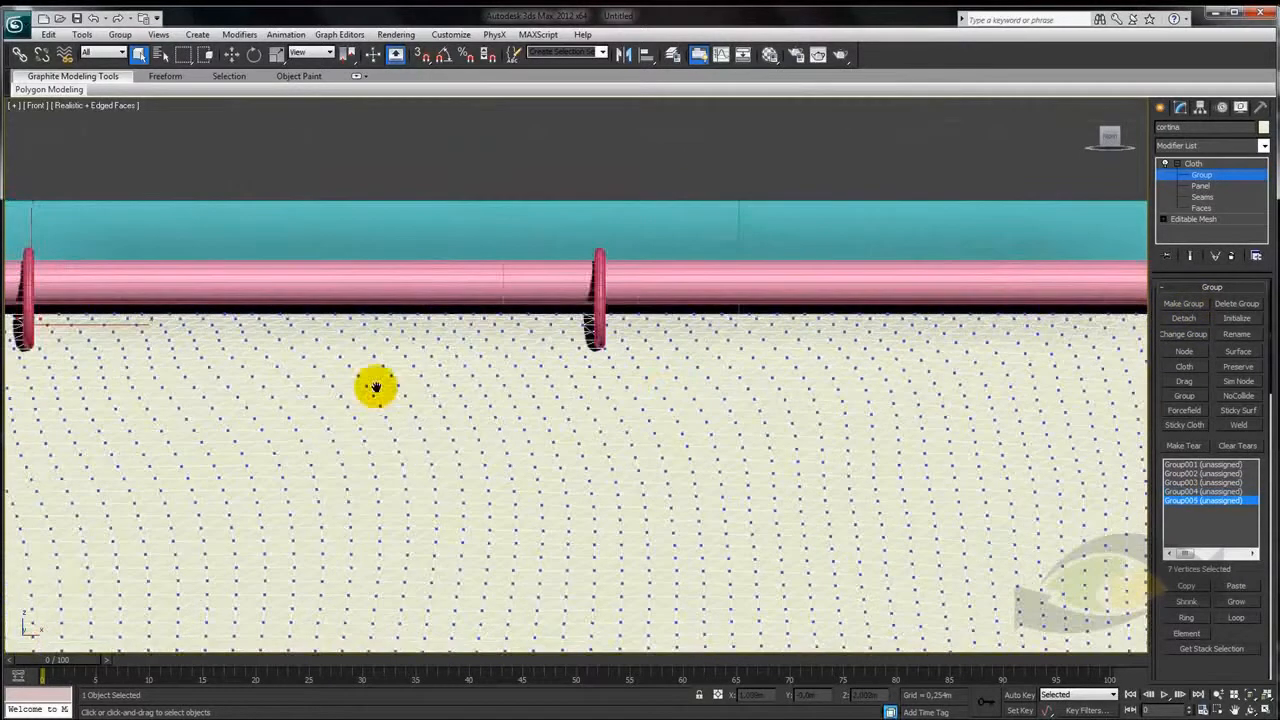
{"action": "left_click_drag", "start_coordinate": [1110, 320], "coordinate": [1150, 342]}
{"action": "left_click", "coordinate": [1183, 303]}
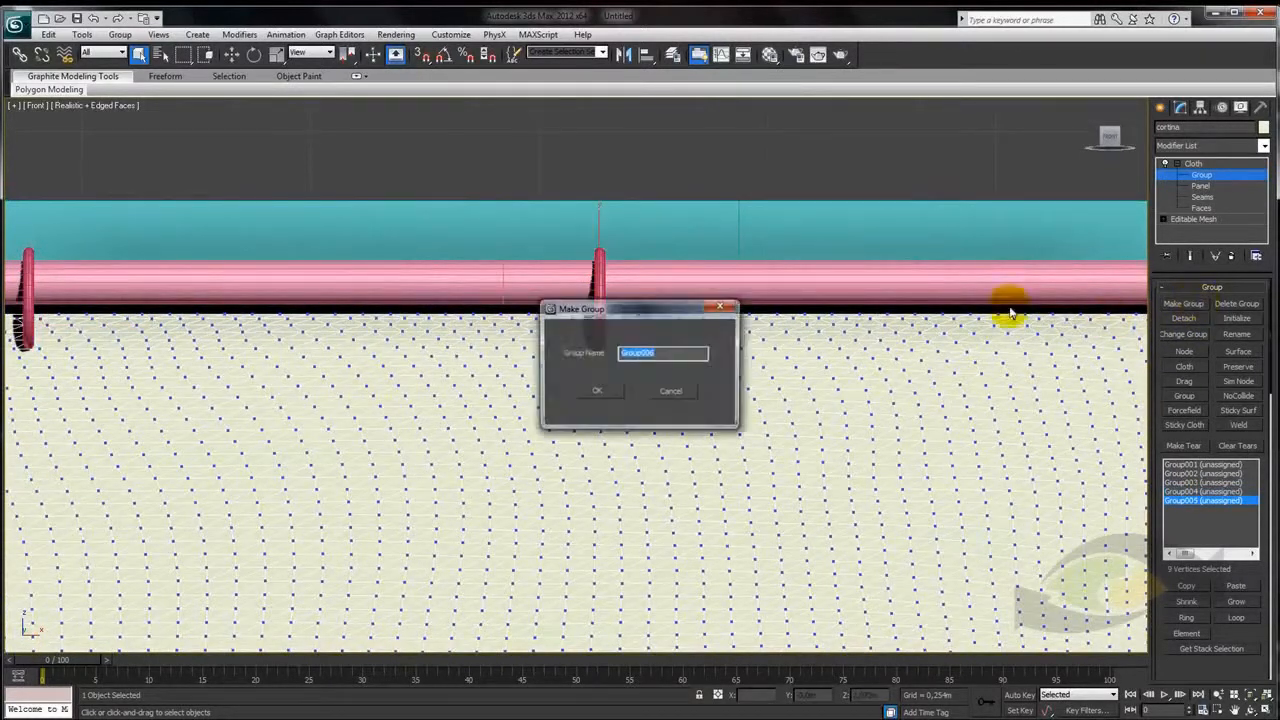
{"action": "key", "text": "Return"}
{"action": "middle_click_drag", "start_coordinate": [920, 343], "coordinate": [588, 293]}
{"action": "left_click_drag", "start_coordinate": [642, 291], "coordinate": [709, 360]}
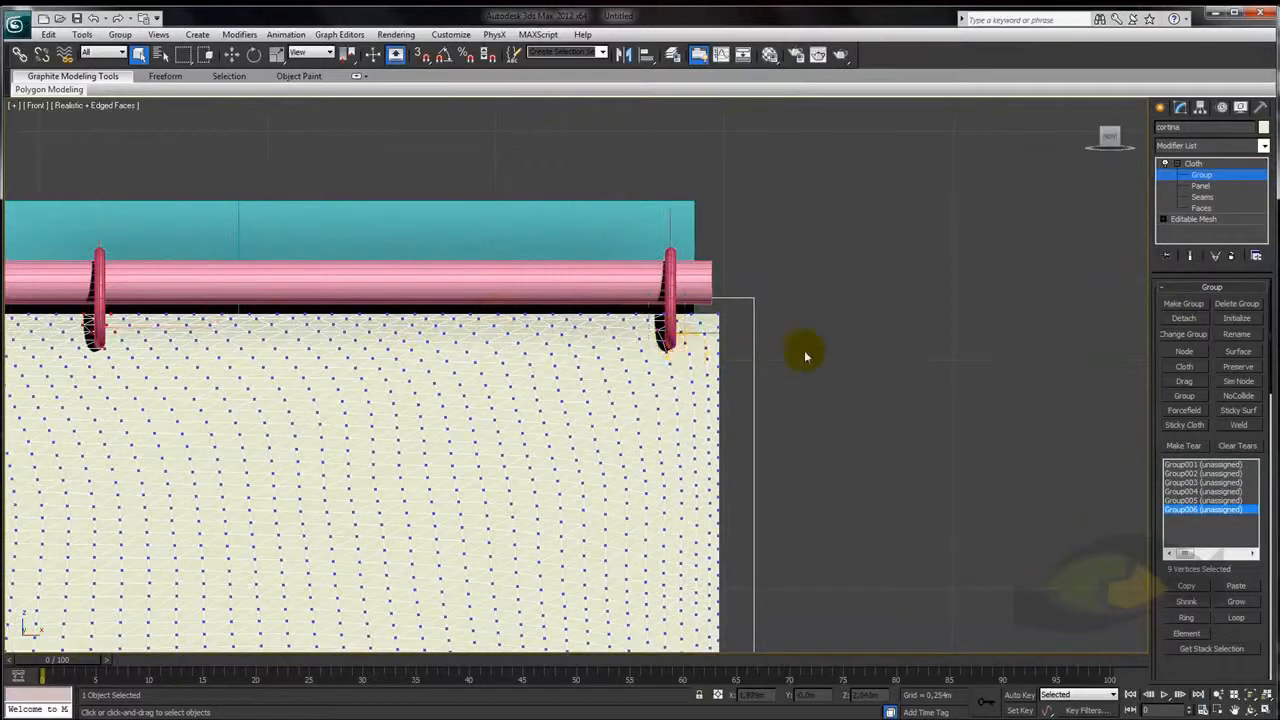
{"action": "left_click", "coordinate": [1195, 305]}
{"action": "key", "text": "Return"}
{"action": "middle_click_drag", "start_coordinate": [769, 340], "coordinate": [780, 323]}
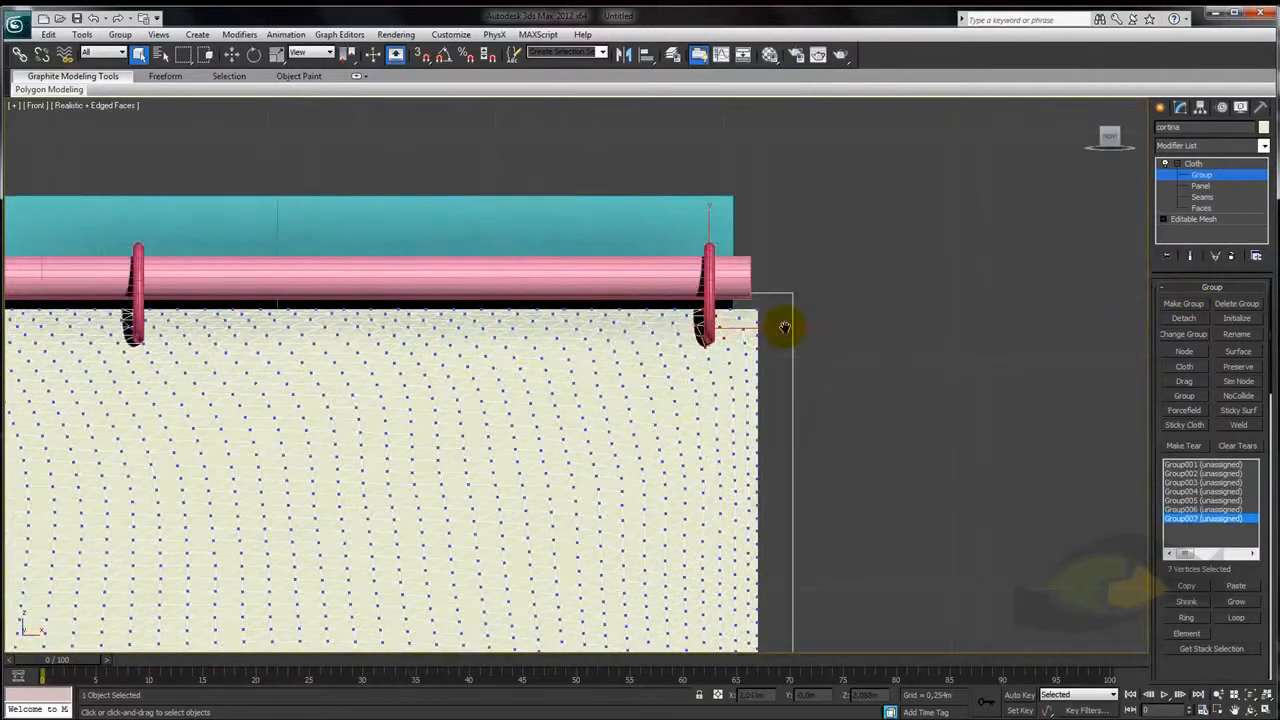
{"action": "scroll", "coordinate": [617, 380], "scroll_direction": "down", "scroll_amount": 2}
{"action": "scroll", "coordinate": [617, 380], "scroll_direction": "down", "scroll_amount": 2}
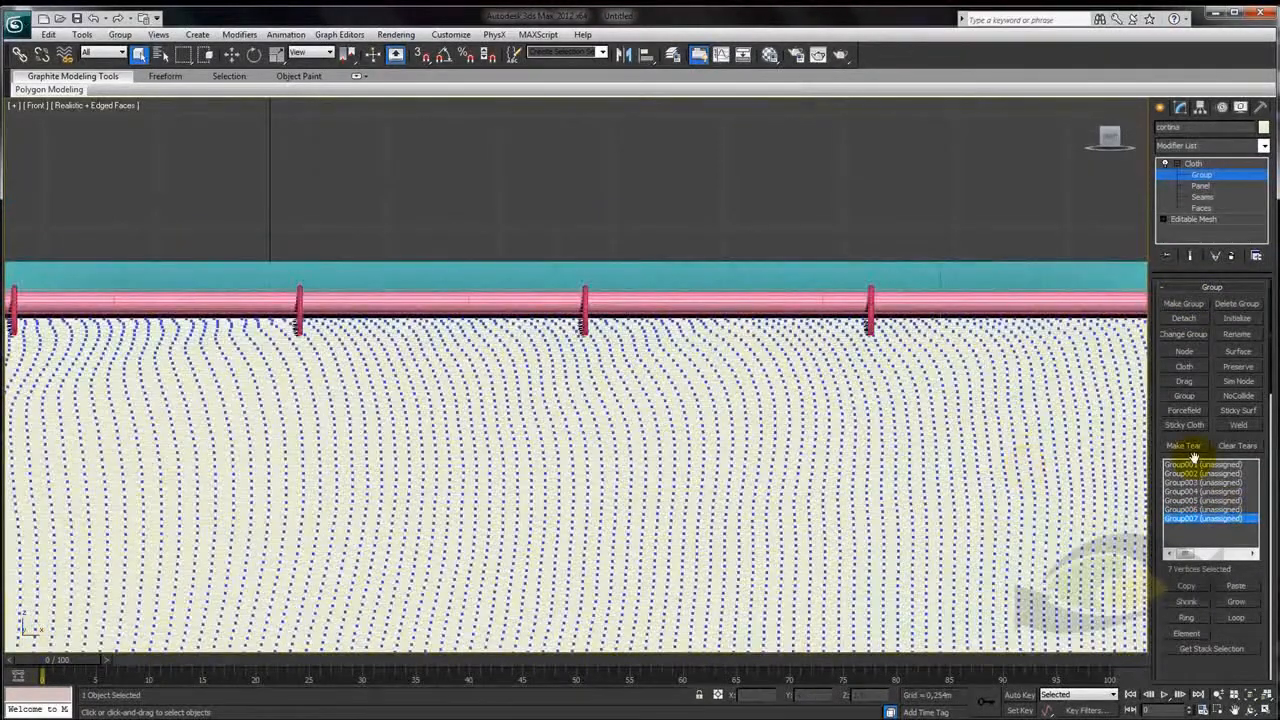
Attach cloth group Group001 to the leftmost ring with a Node constraint
{"action": "middle_click_drag", "start_coordinate": [462, 397], "coordinate": [860, 406]}
{"action": "middle_click_drag", "start_coordinate": [200, 398], "coordinate": [860, 395]}
{"action": "middle_click_drag", "start_coordinate": [390, 408], "coordinate": [808, 395]}
{"action": "scroll", "coordinate": [701, 388], "scroll_direction": "up", "scroll_amount": 3}
{"action": "scroll", "coordinate": [685, 368], "scroll_direction": "up", "scroll_amount": 2}
{"action": "middle_click_drag", "start_coordinate": [645, 260], "coordinate": [660, 474]}
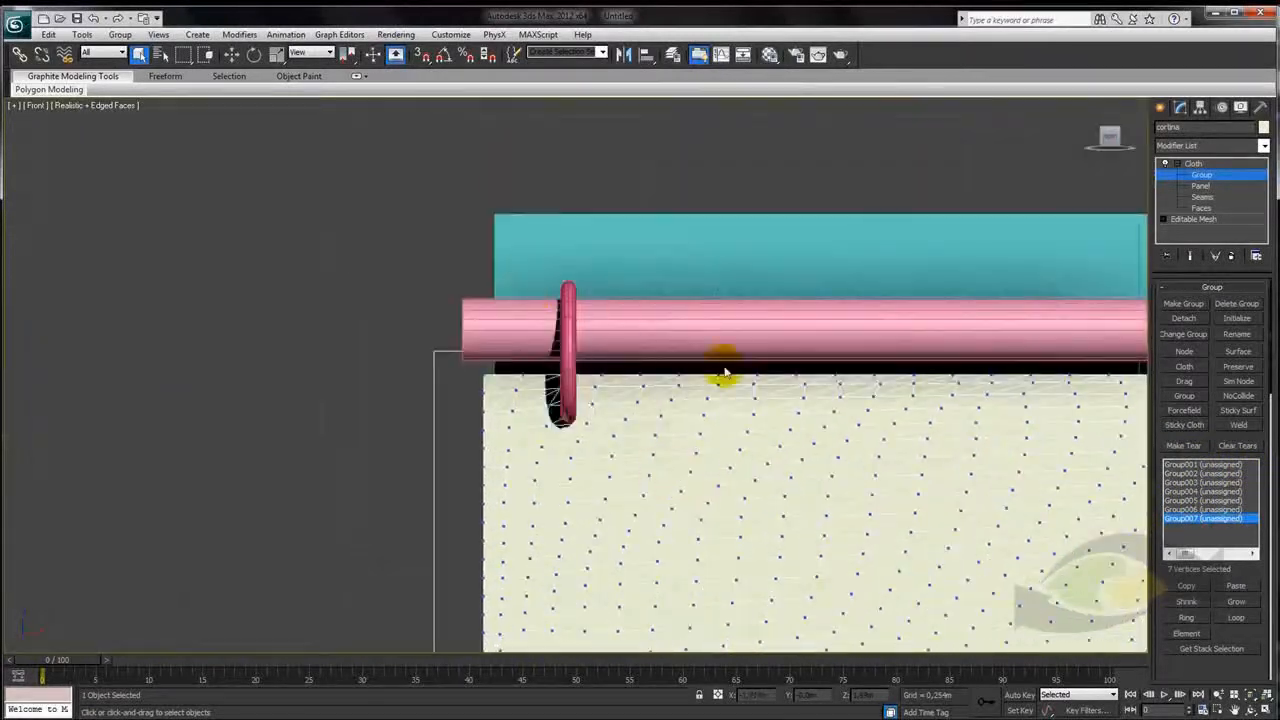
{"action": "middle_click_drag", "start_coordinate": [723, 374], "coordinate": [582, 351]}
{"action": "left_click", "coordinate": [1195, 465]}
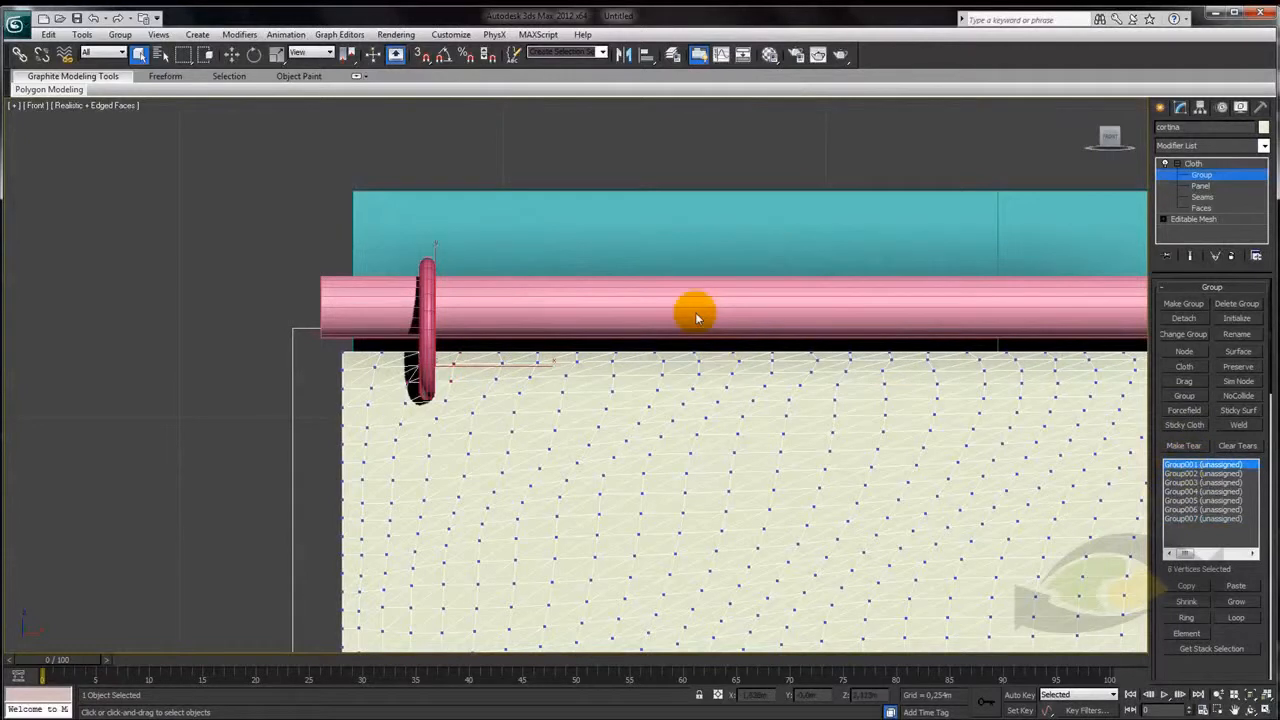
{"action": "left_click", "coordinate": [1184, 352]}
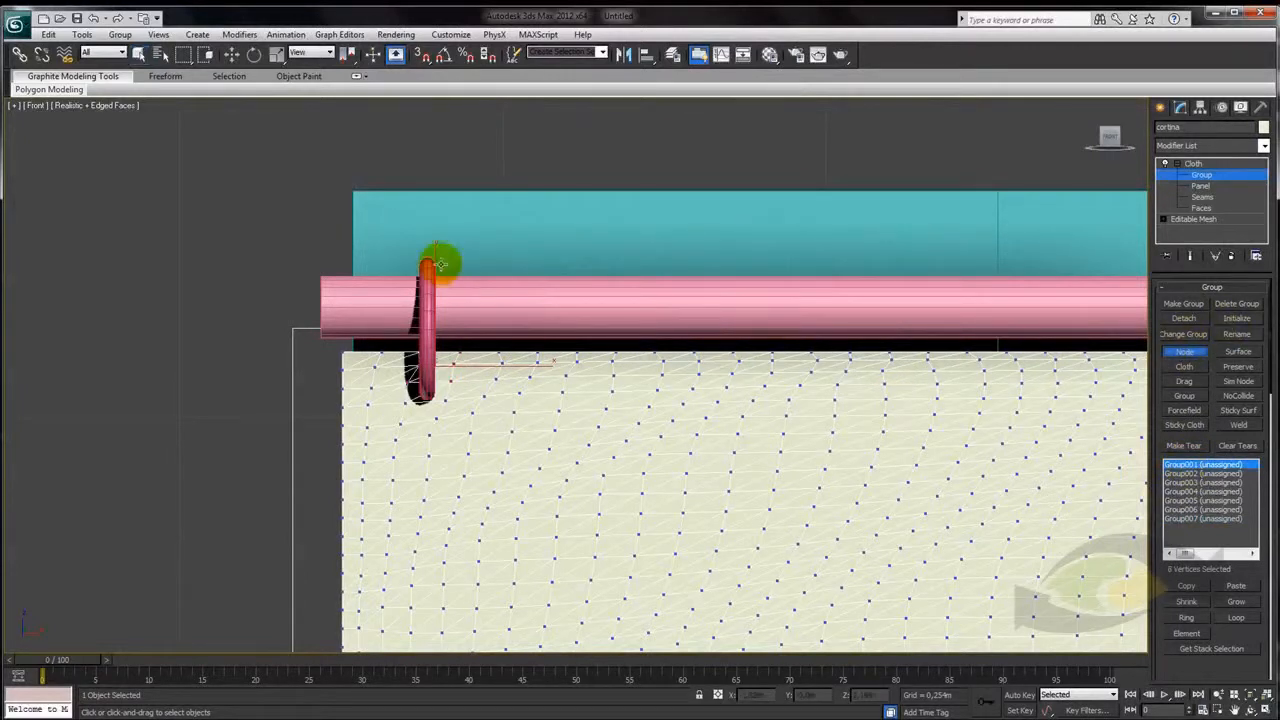
{"action": "left_click", "coordinate": [428, 272]}
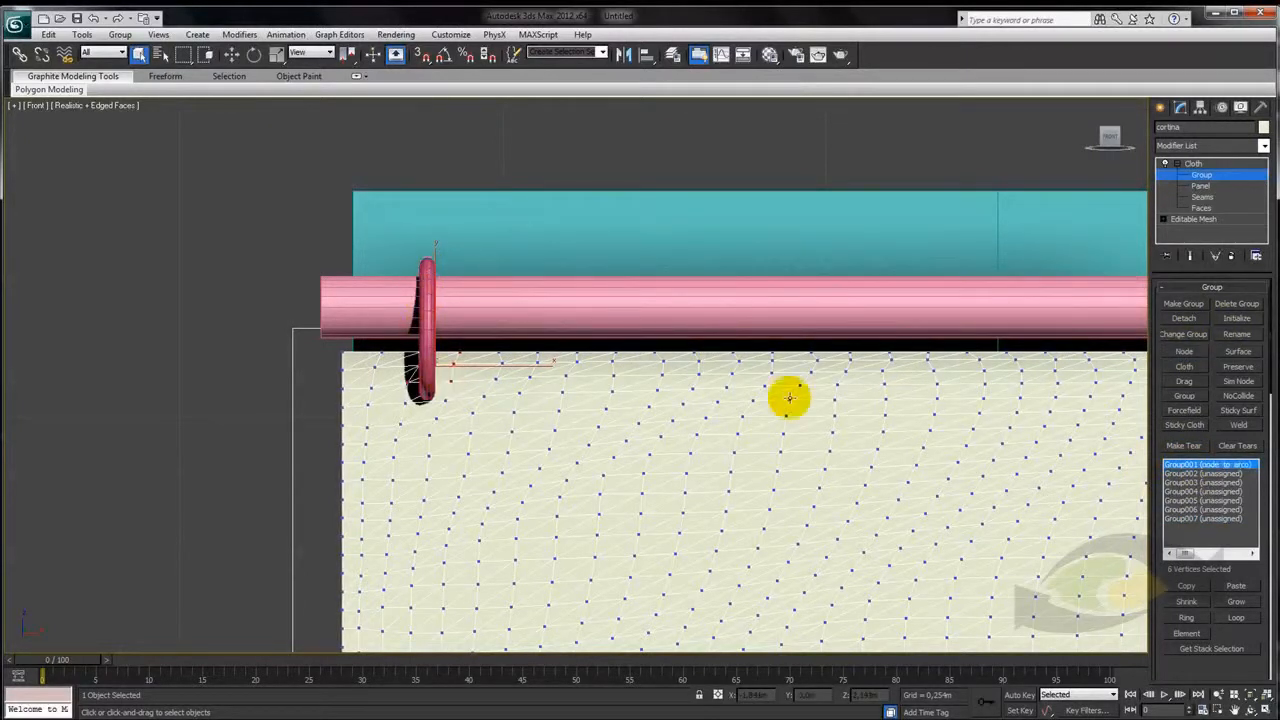
Constrain cloth groups Group002 and Group003 to the second and third rings as Node attachments
{"action": "middle_click_drag", "start_coordinate": [786, 397], "coordinate": [654, 428]}
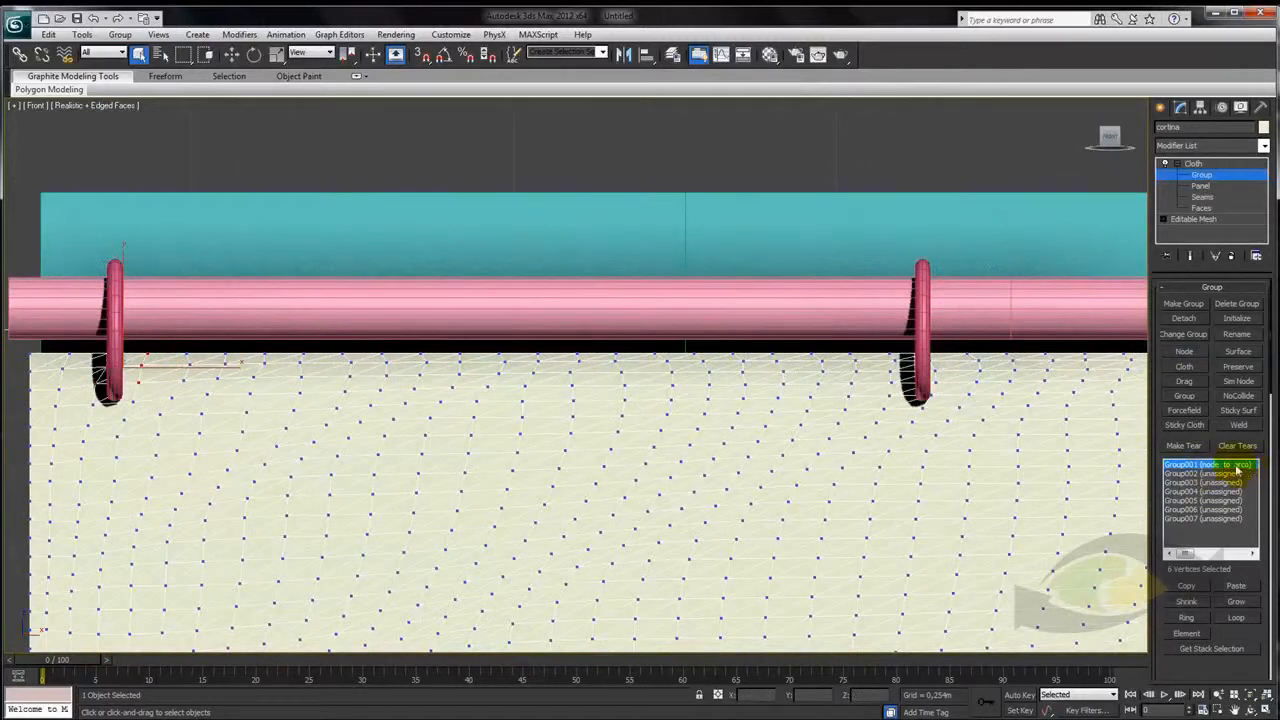
{"action": "middle_click_drag", "start_coordinate": [931, 420], "coordinate": [561, 433]}
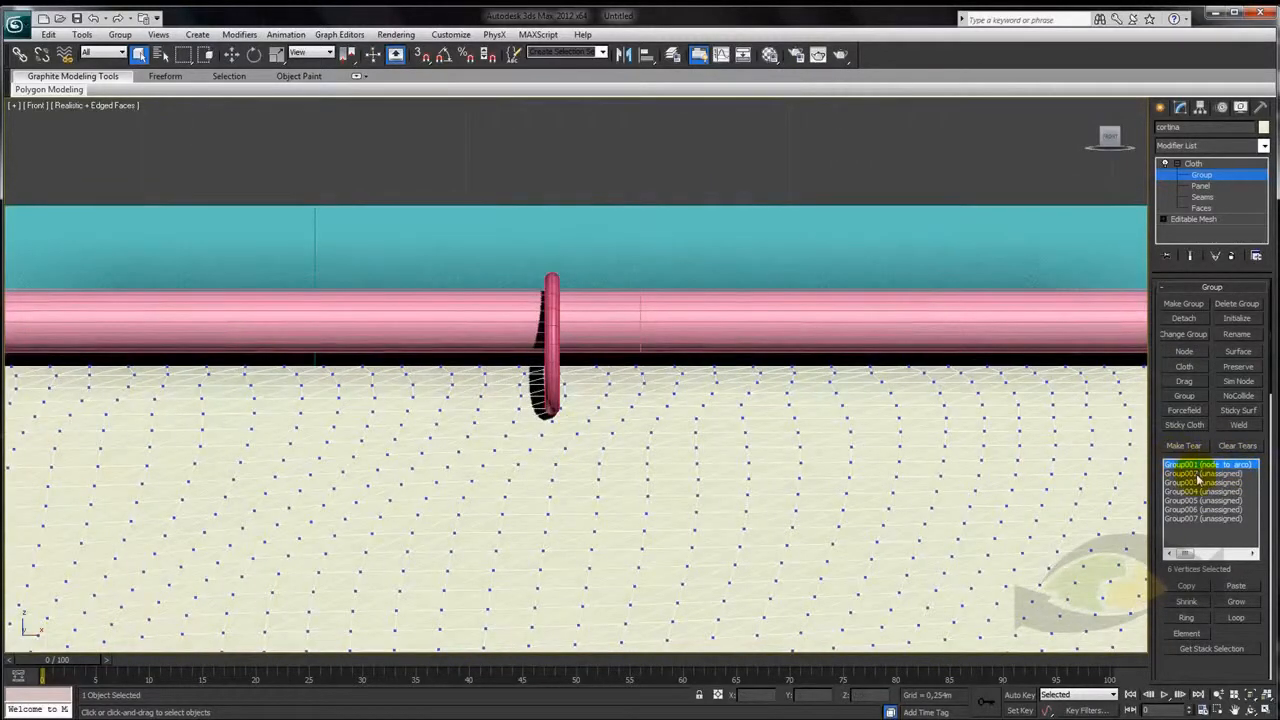
{"action": "left_click", "coordinate": [1198, 474]}
{"action": "left_click", "coordinate": [1188, 352]}
{"action": "left_click", "coordinate": [557, 332]}
{"action": "middle_click_drag", "start_coordinate": [874, 395], "coordinate": [238, 410]}
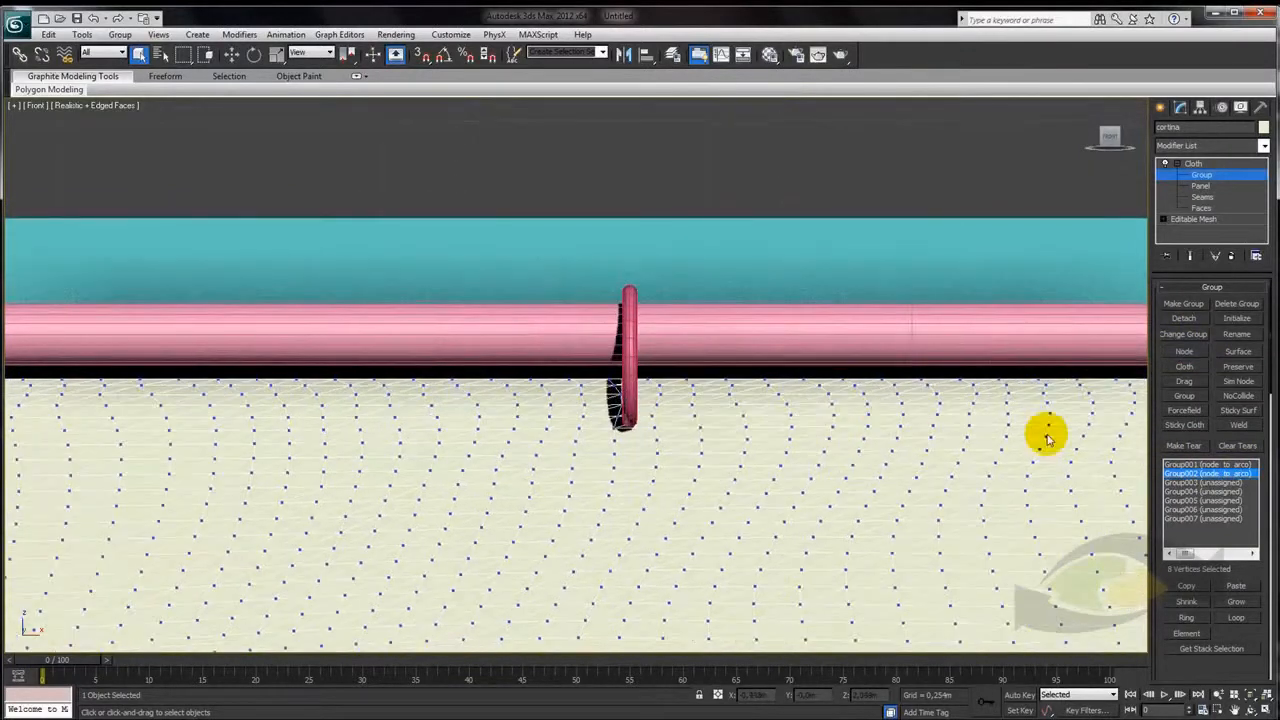
{"action": "left_click", "coordinate": [1192, 482]}
{"action": "left_click", "coordinate": [1186, 352]}
{"action": "left_click", "coordinate": [625, 348]}
Constrain cloth groups Group004 and Group005 to the fourth and fifth rings as Node attachments
{"action": "middle_click_drag", "start_coordinate": [906, 409], "coordinate": [303, 426]}
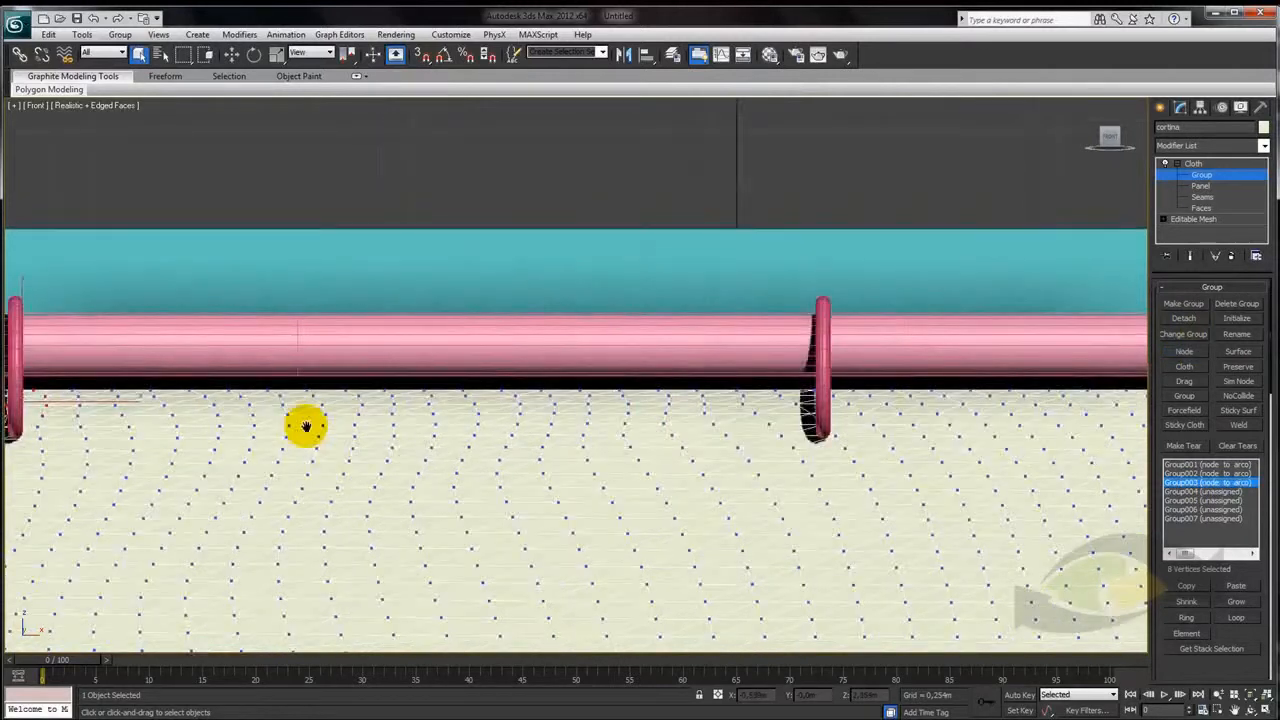
{"action": "left_click", "coordinate": [1210, 491]}
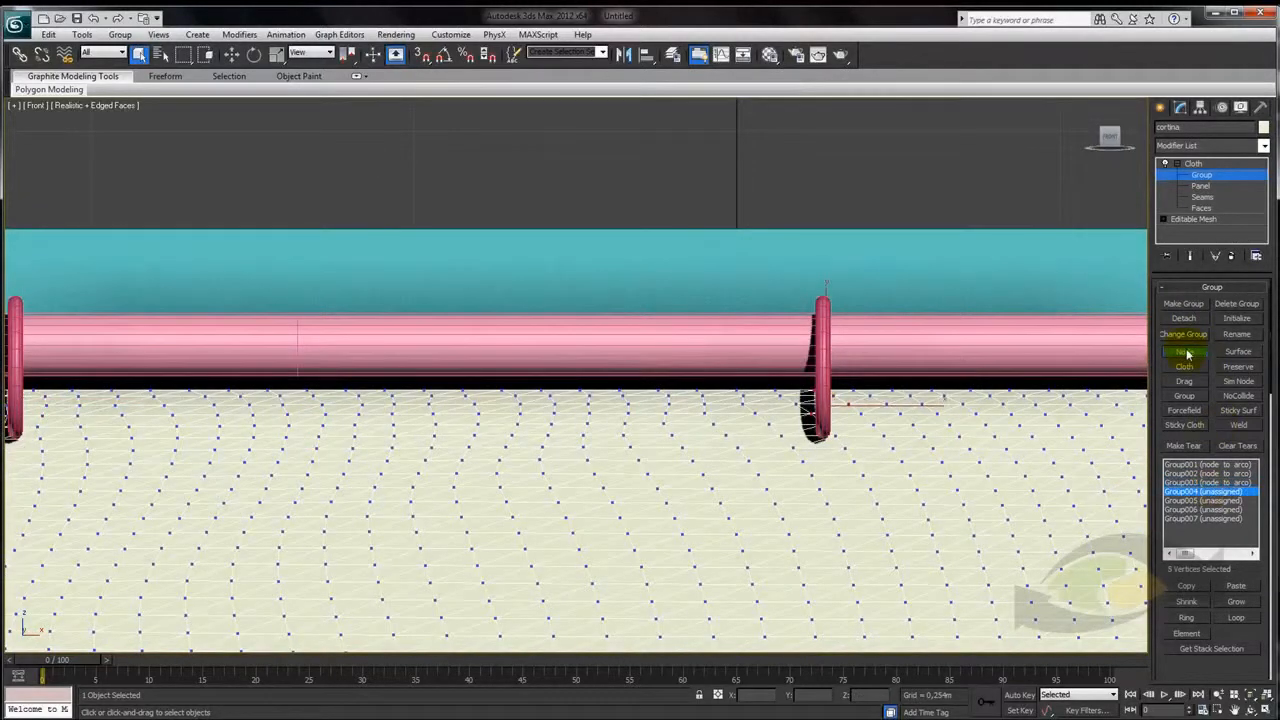
{"action": "left_click", "coordinate": [1185, 352]}
{"action": "left_click", "coordinate": [820, 348]}
{"action": "middle_click_drag", "start_coordinate": [820, 348], "coordinate": [803, 440]}
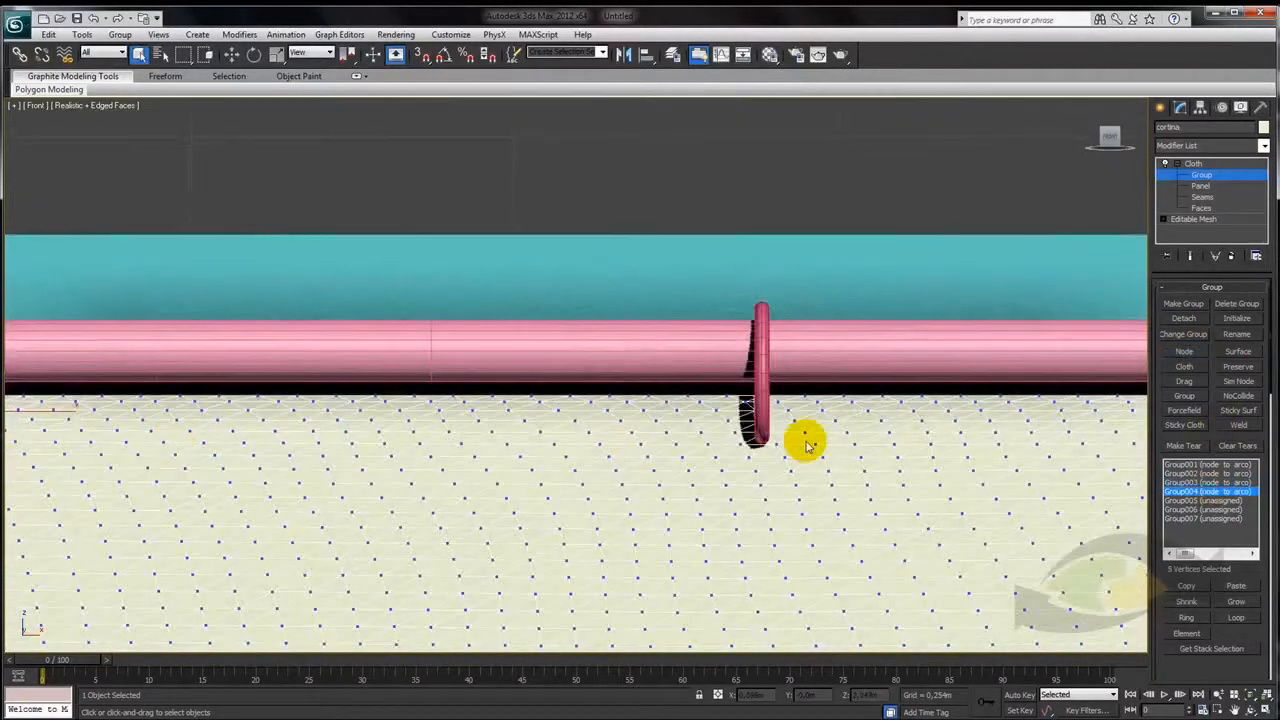
{"action": "left_click", "coordinate": [1203, 500]}
{"action": "left_click", "coordinate": [1185, 352]}
{"action": "left_click", "coordinate": [763, 340]}
Constrain cloth groups Group006 and Group007 to the sixth and seventh rings as Node attachments
{"action": "middle_click_drag", "start_coordinate": [960, 414], "coordinate": [246, 420]}
{"action": "left_click", "coordinate": [1202, 509]}
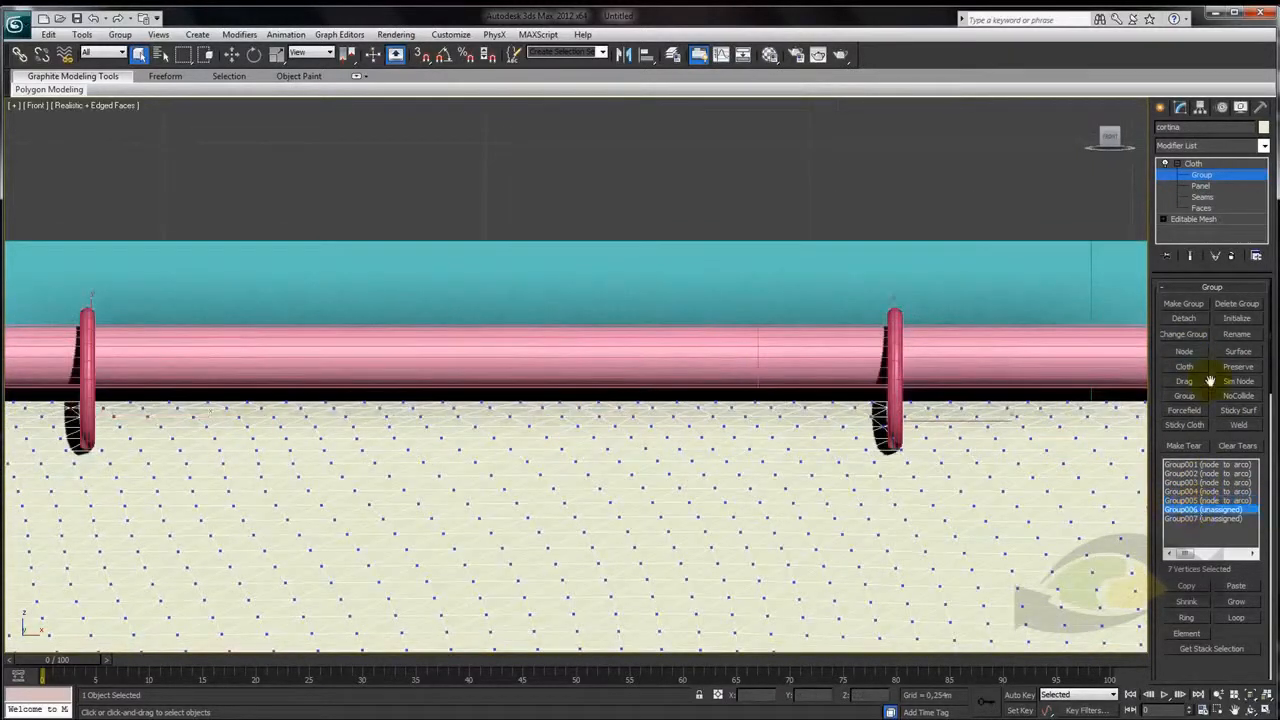
{"action": "left_click", "coordinate": [895, 356]}
{"action": "middle_click_drag", "start_coordinate": [1004, 411], "coordinate": [277, 413]}
{"action": "middle_click_drag", "start_coordinate": [798, 435], "coordinate": [502, 437]}
{"action": "left_click", "coordinate": [1194, 519]}
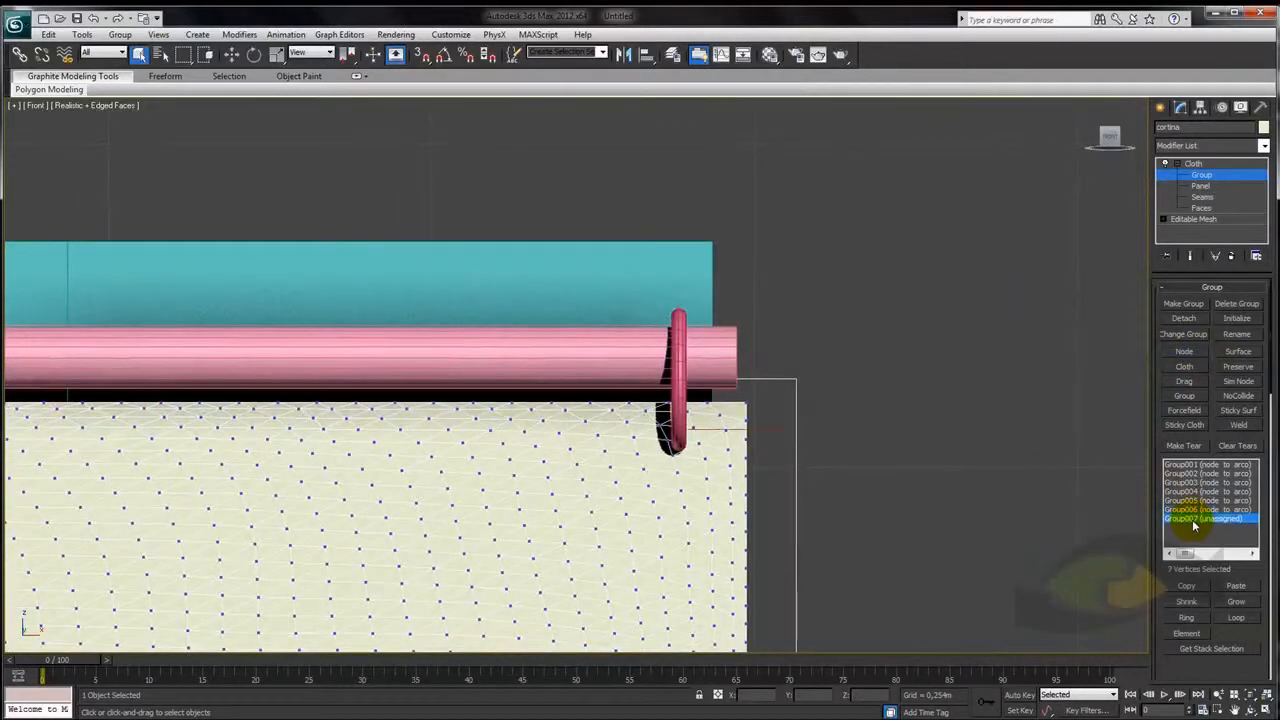
{"action": "left_click", "coordinate": [1190, 352]}
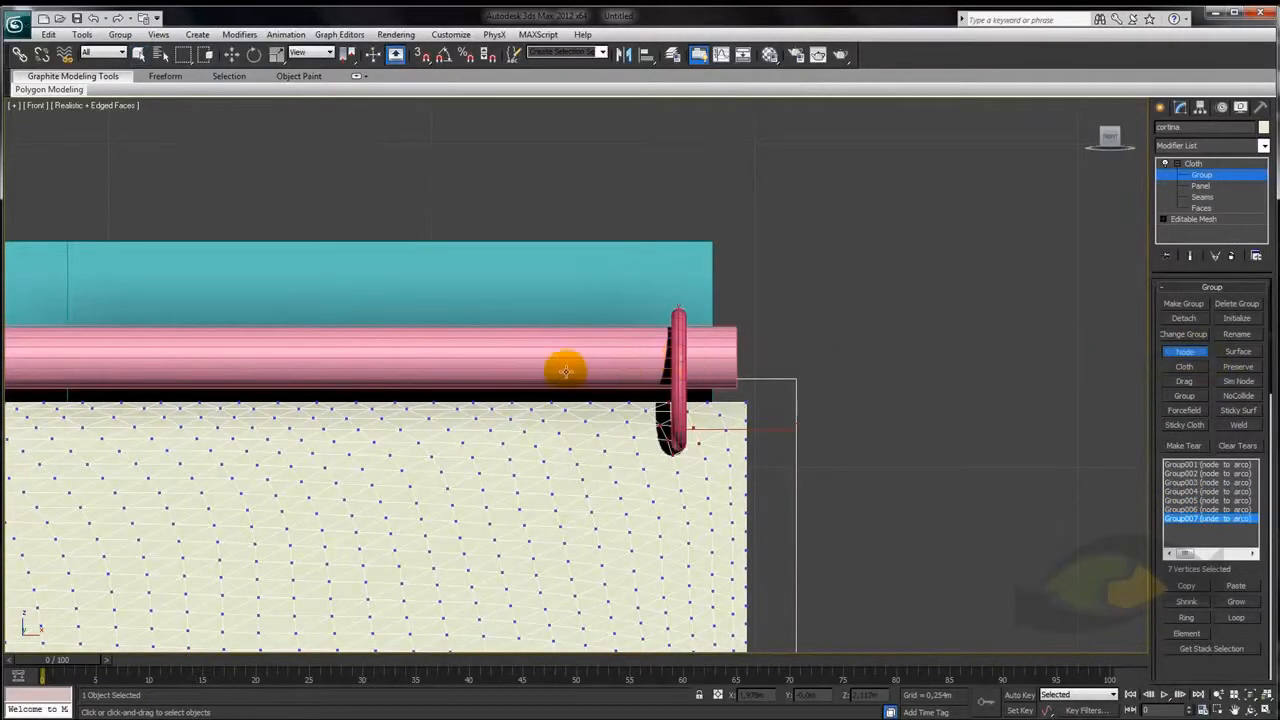
{"action": "left_click", "coordinate": [563, 366]}
Leave the Group sub-object level, return to the Cloth modifier's object level and collapse its sub-levels
{"action": "scroll", "coordinate": [470, 425], "scroll_direction": "down", "scroll_amount": 3}
{"action": "middle_click_drag", "start_coordinate": [480, 420], "coordinate": [620, 368]}
{"action": "scroll", "coordinate": [634, 352], "scroll_direction": "up", "scroll_amount": 3}
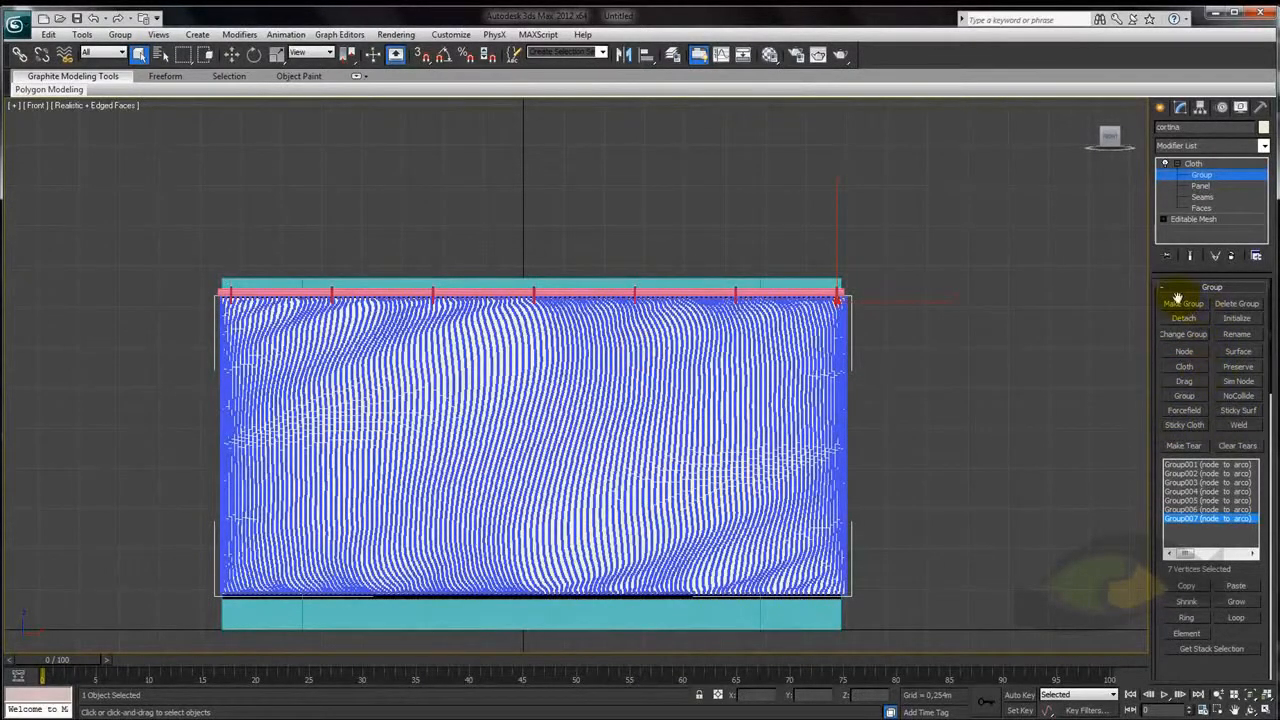
{"action": "scroll", "coordinate": [835, 300], "scroll_direction": "down", "scroll_amount": 2}
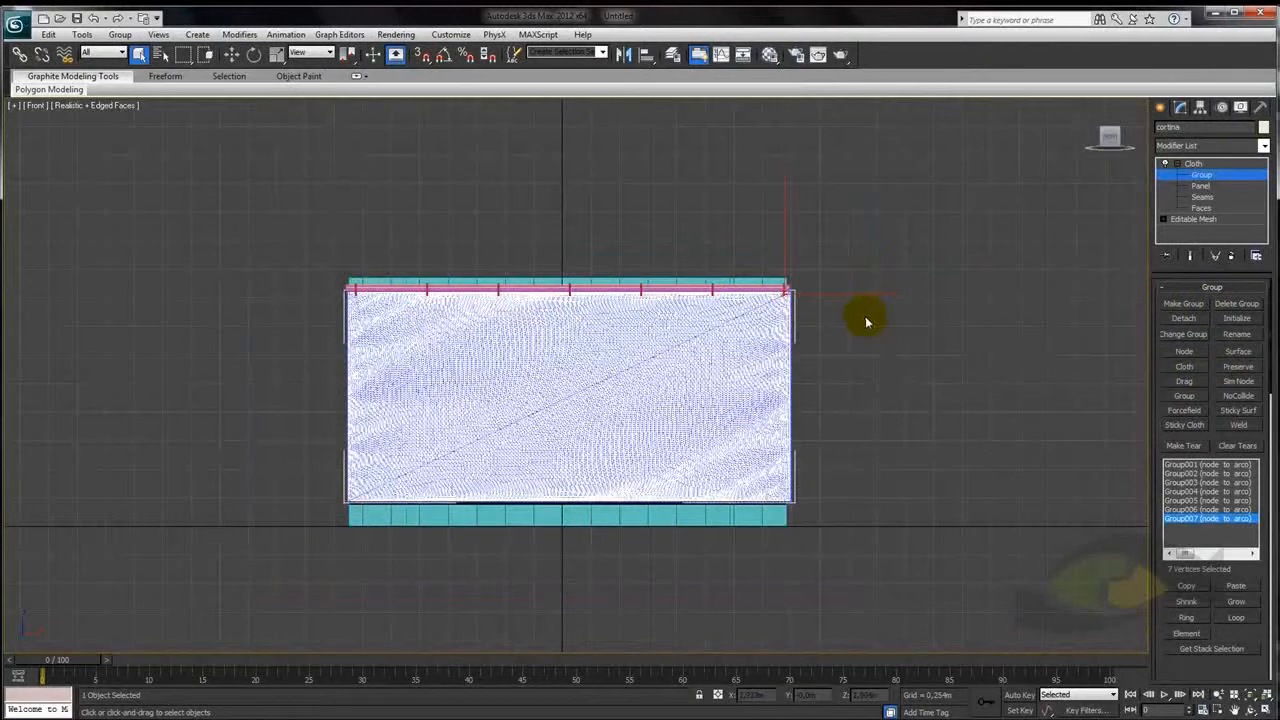
{"action": "scroll", "coordinate": [860, 315], "scroll_direction": "up", "scroll_amount": 2}
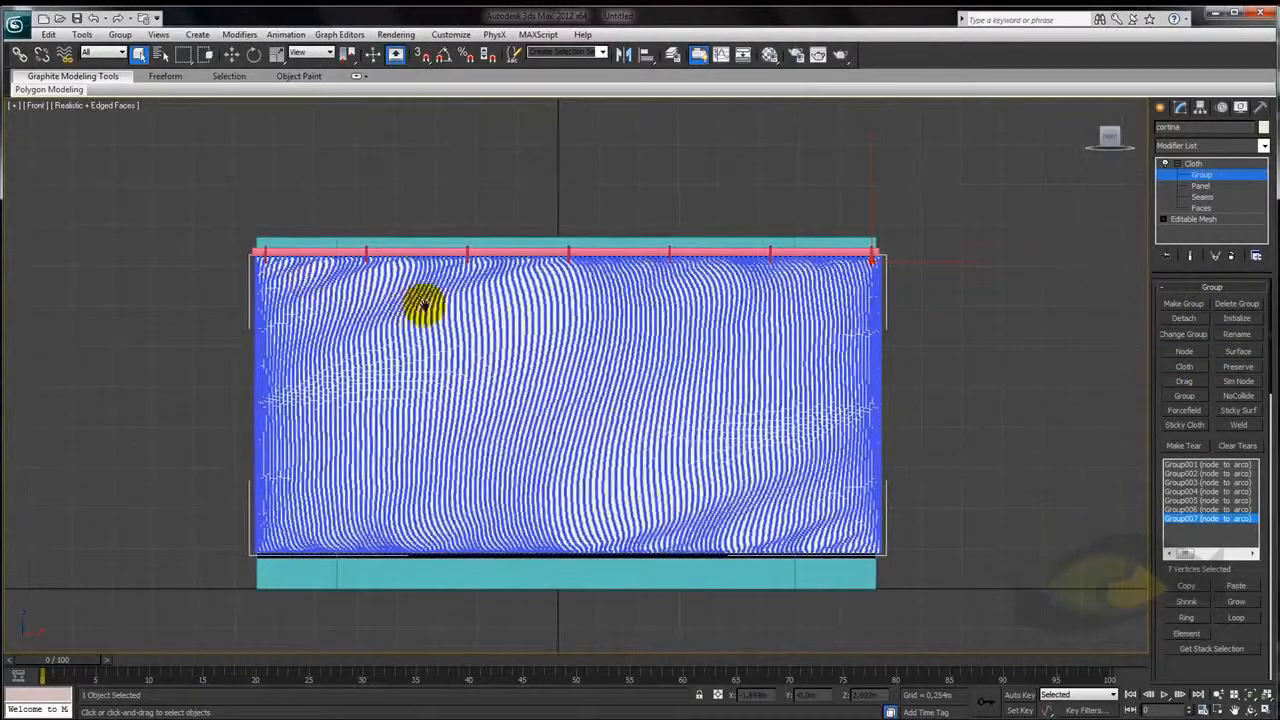
{"action": "middle_click_drag", "start_coordinate": [423, 306], "coordinate": [485, 288]}
{"action": "left_click", "coordinate": [1195, 164]}
{"action": "left_click", "coordinate": [1164, 163]}
{"action": "middle_click_drag", "start_coordinate": [897, 277], "coordinate": [891, 257]}
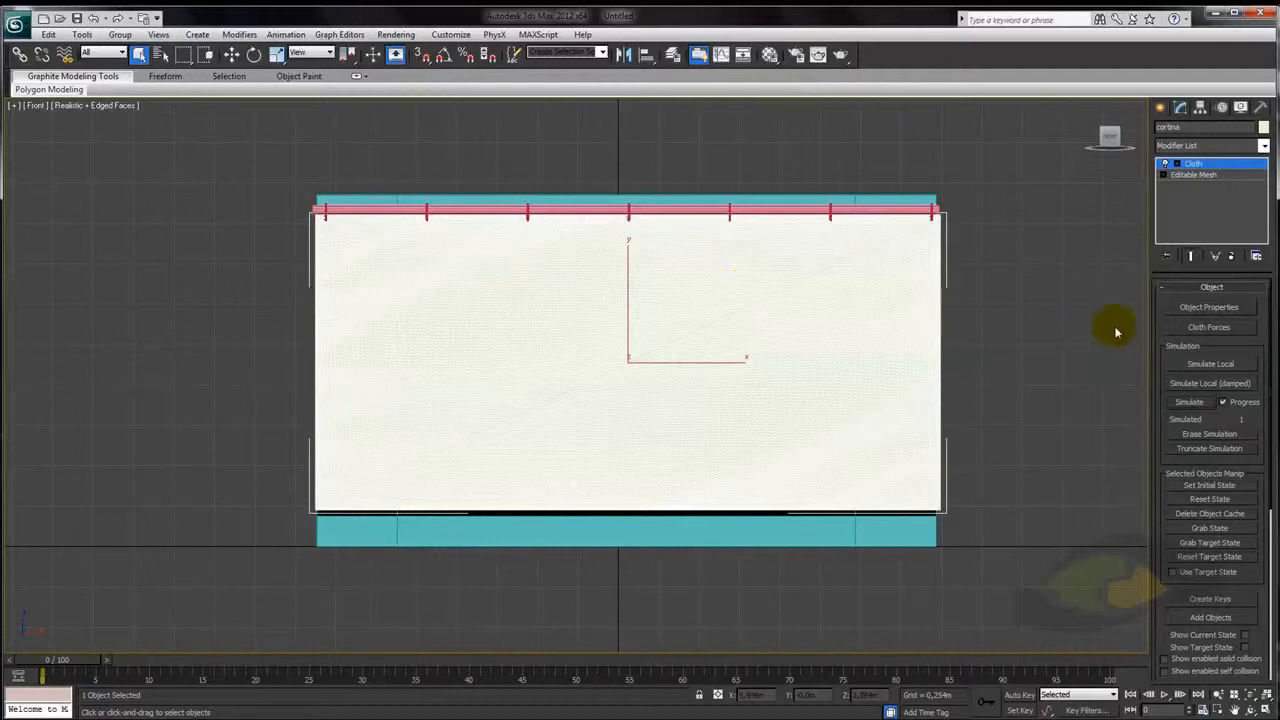
In the Cloth object properties, define cortina as Cloth with the Flannel preset
{"action": "left_click", "coordinate": [1207, 307]}
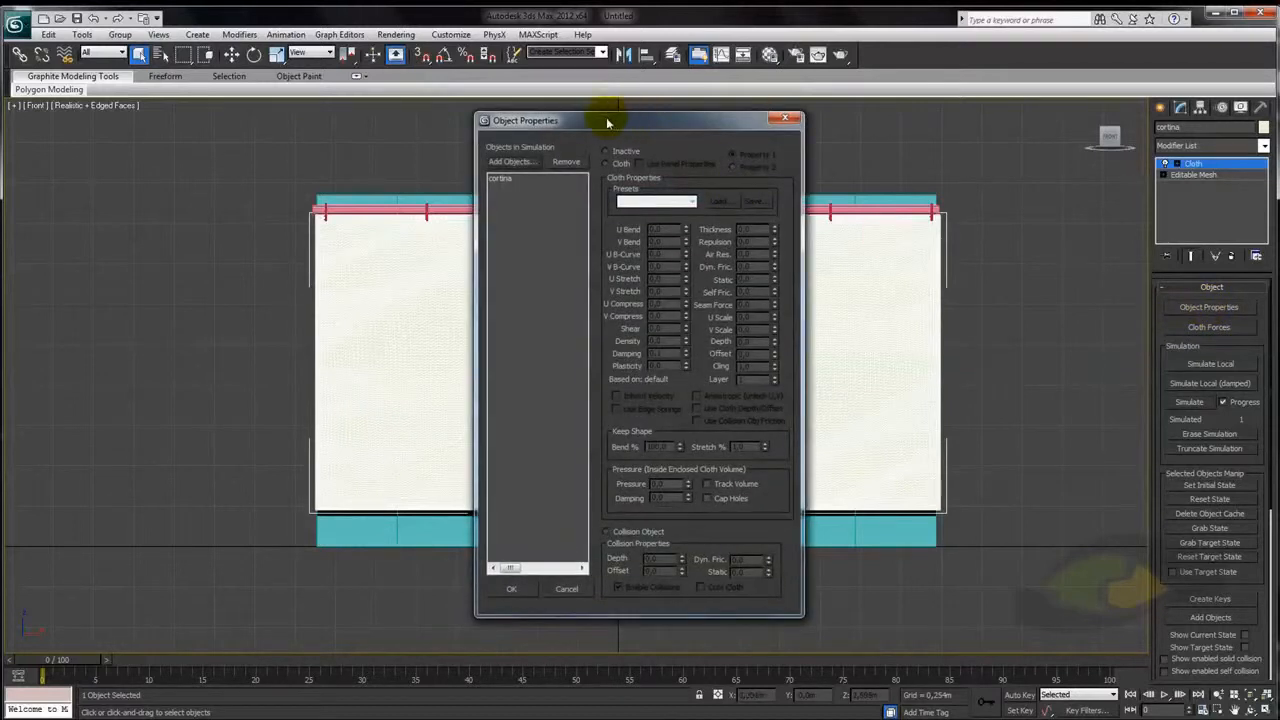
{"action": "left_click_drag", "start_coordinate": [607, 123], "coordinate": [894, 144]}
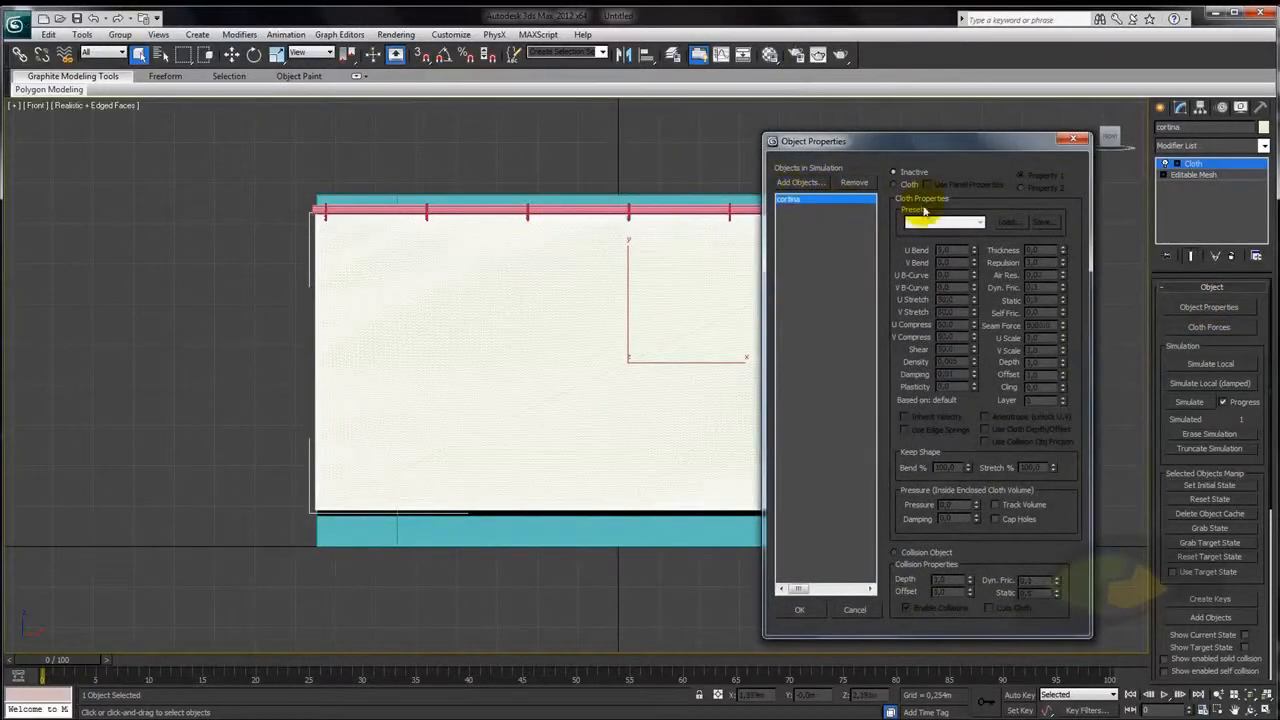
{"action": "left_click", "coordinate": [896, 185]}
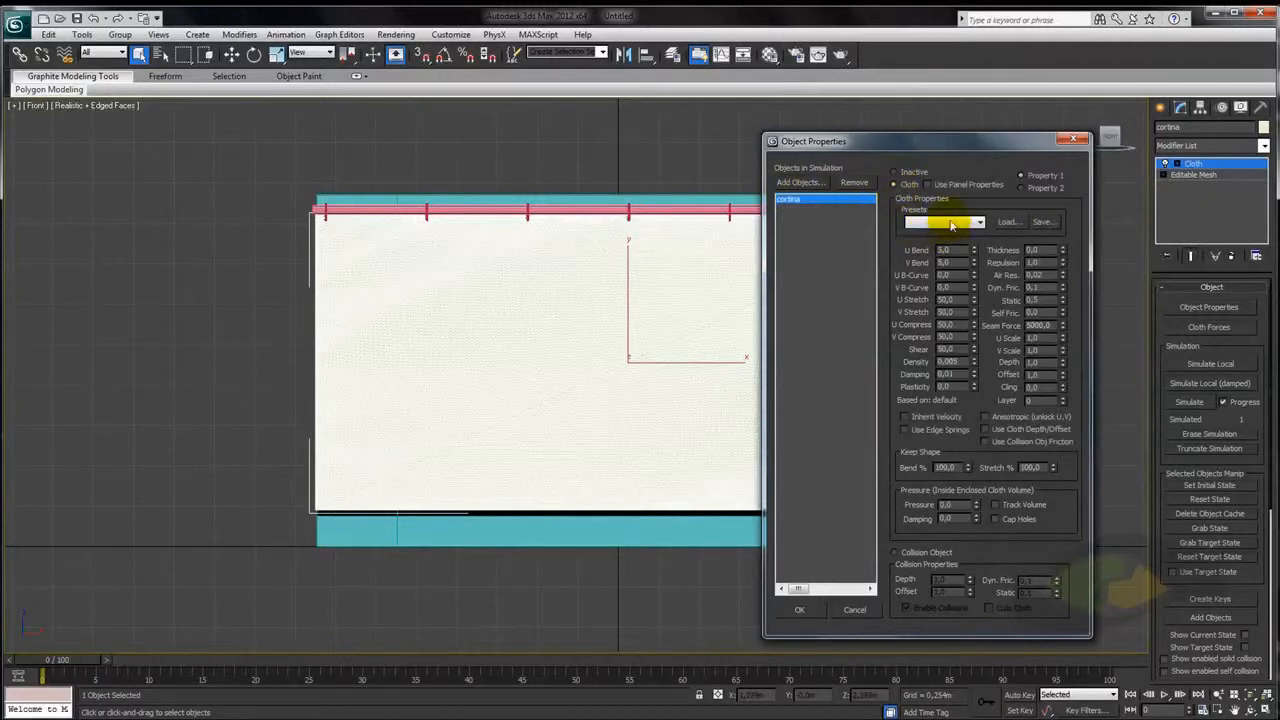
{"action": "left_click", "coordinate": [949, 224]}
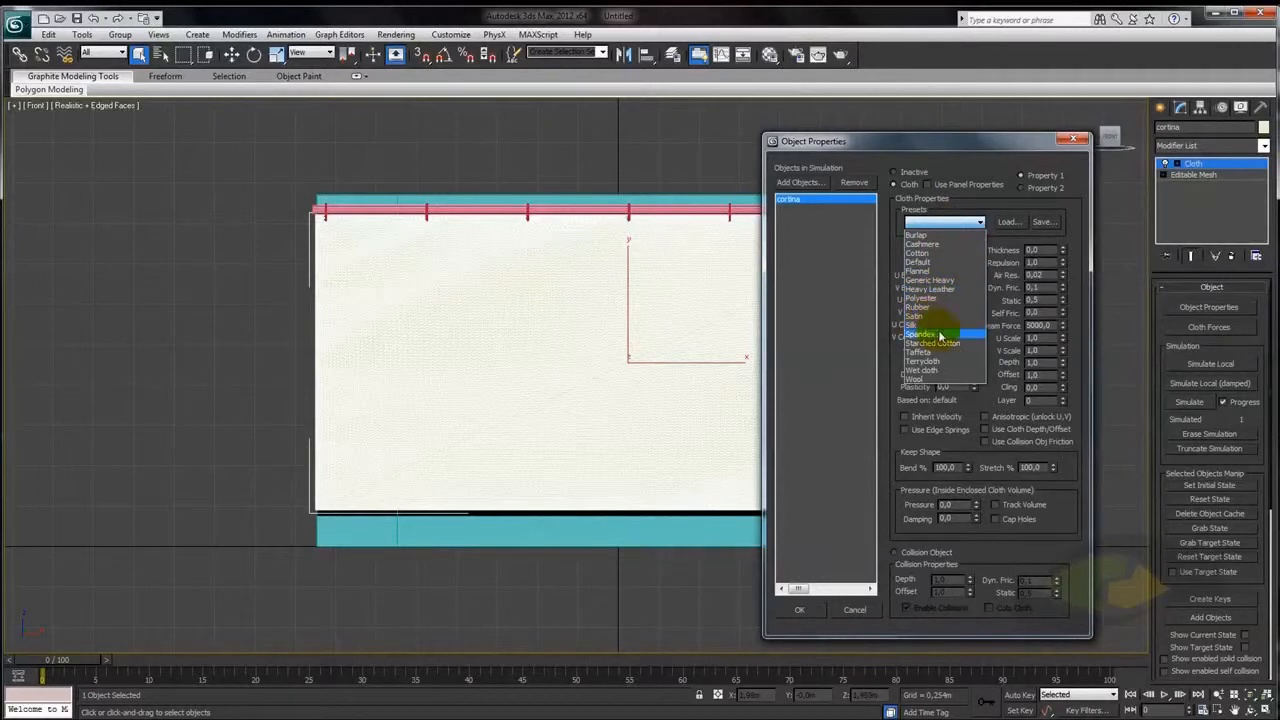
{"action": "left_click", "coordinate": [930, 271]}
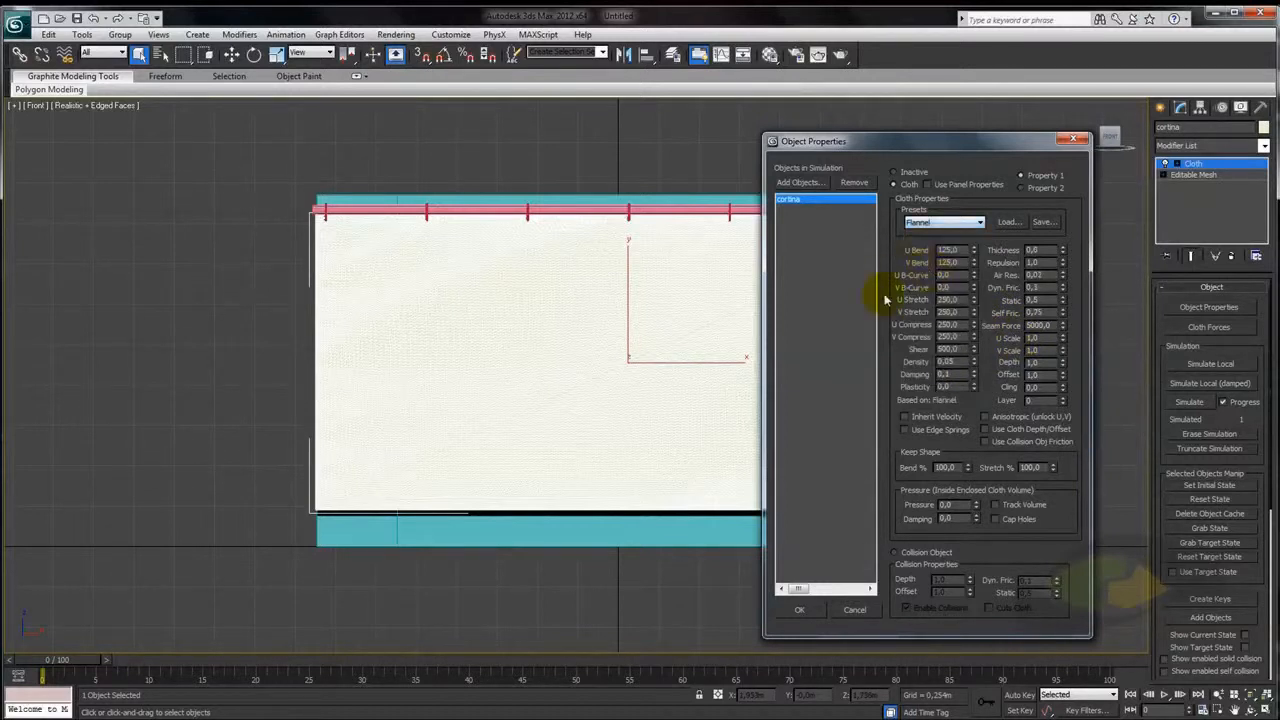
{"action": "left_click", "coordinate": [801, 612]}
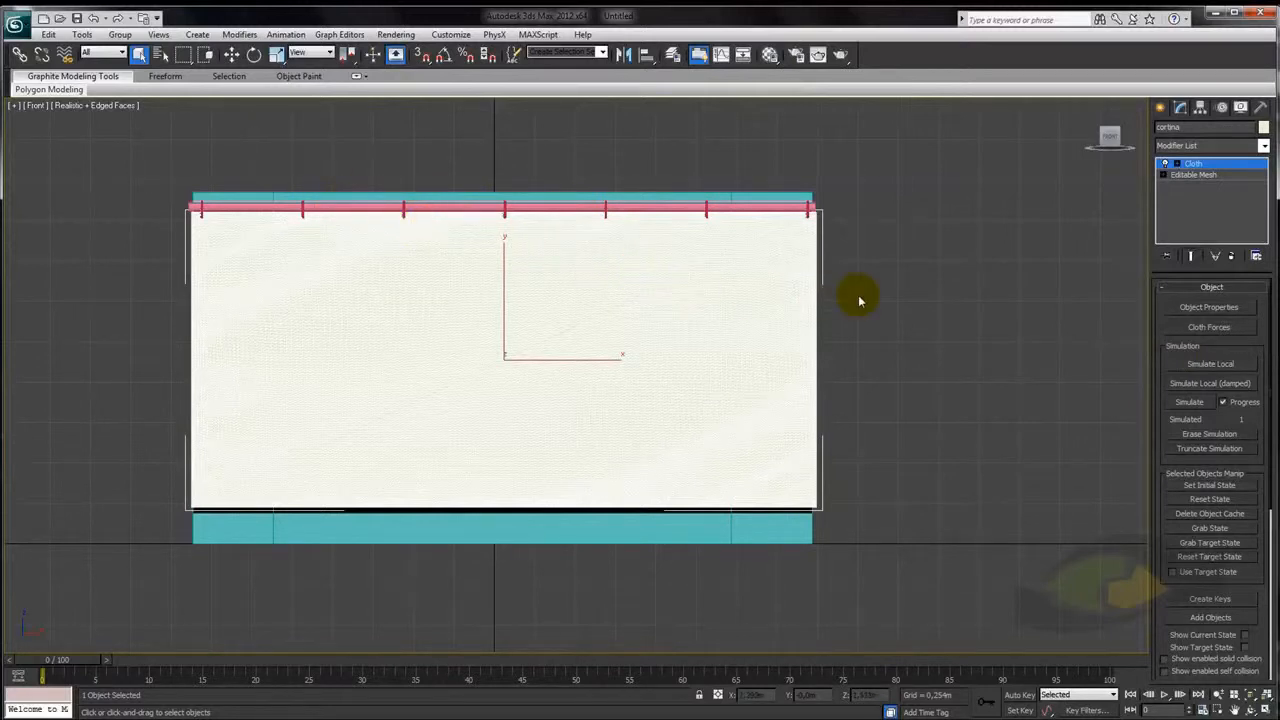
Add the wall object parede to the objects in the cloth simulation
{"action": "left_click", "coordinate": [1209, 308]}
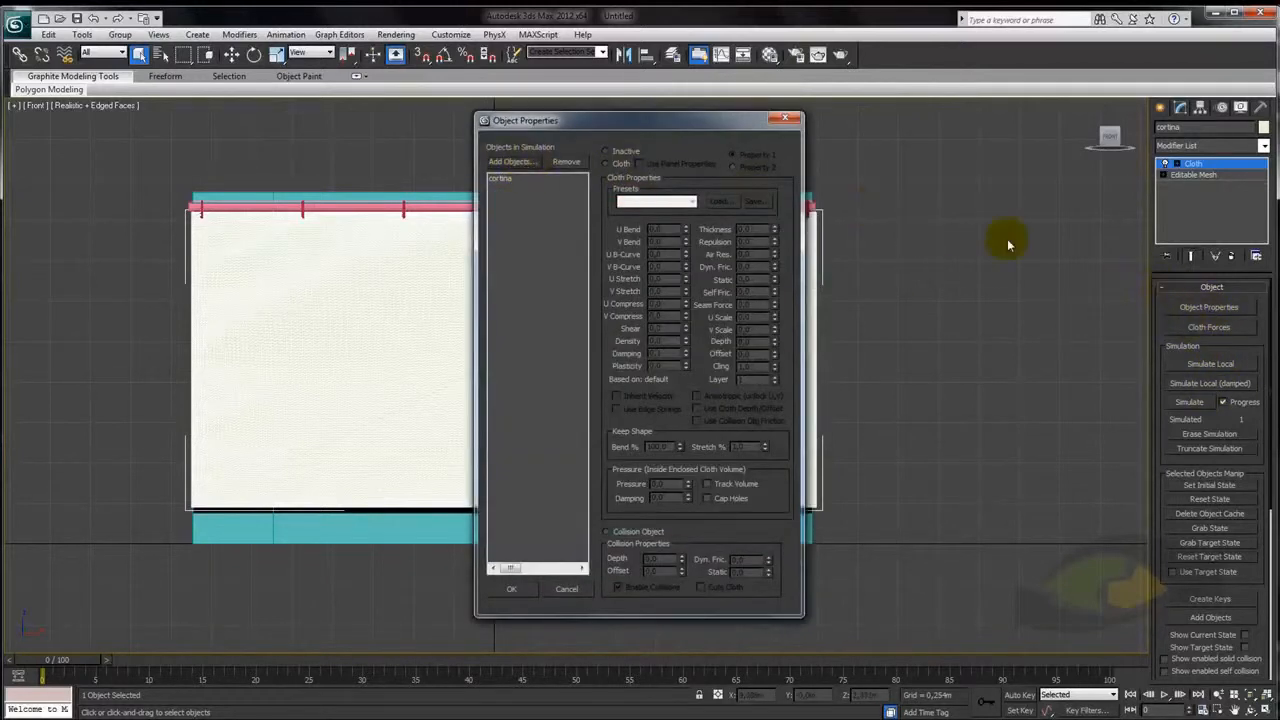
{"action": "left_click", "coordinate": [510, 162]}
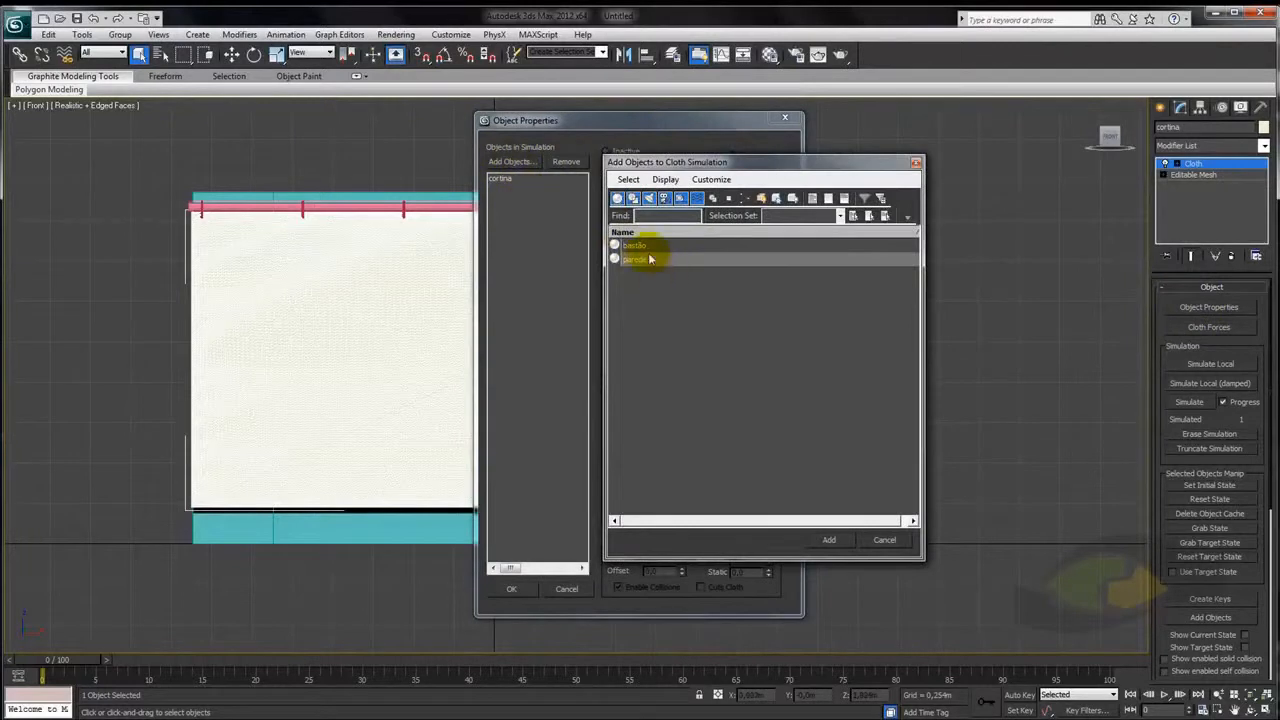
{"action": "left_click", "coordinate": [641, 248]}
{"action": "left_click", "coordinate": [636, 260]}
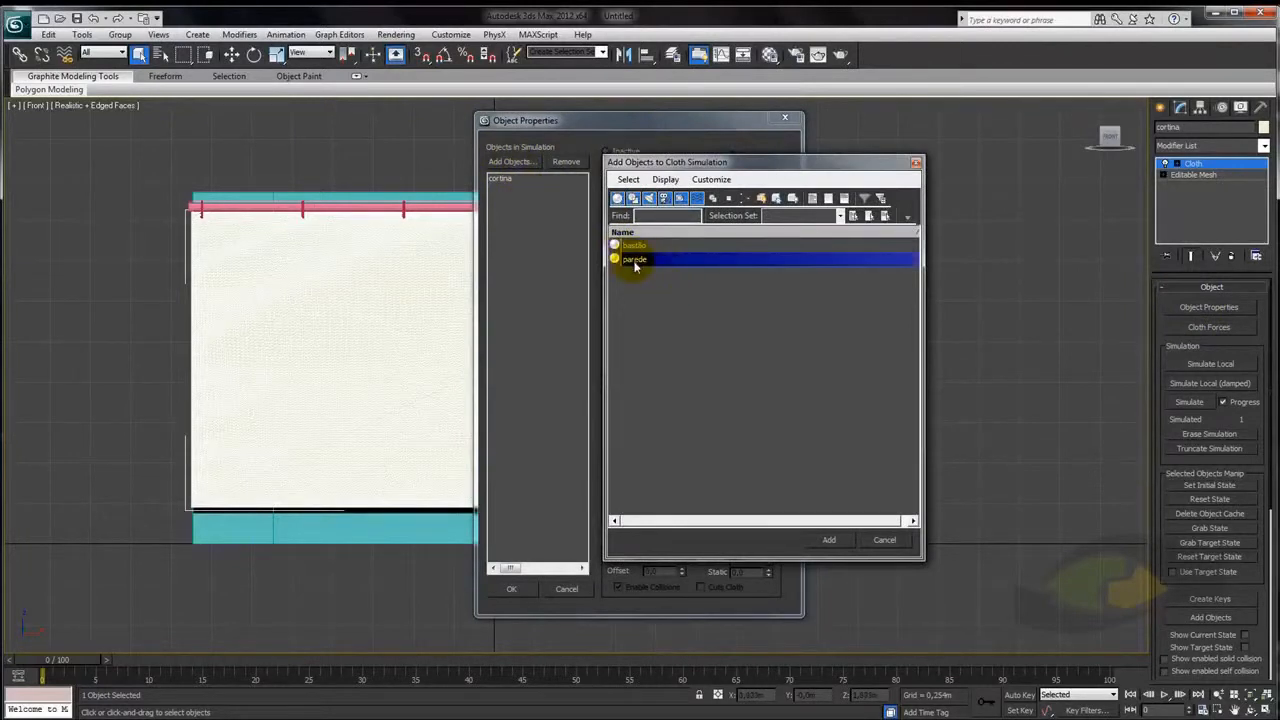
{"action": "left_click", "coordinate": [829, 540]}
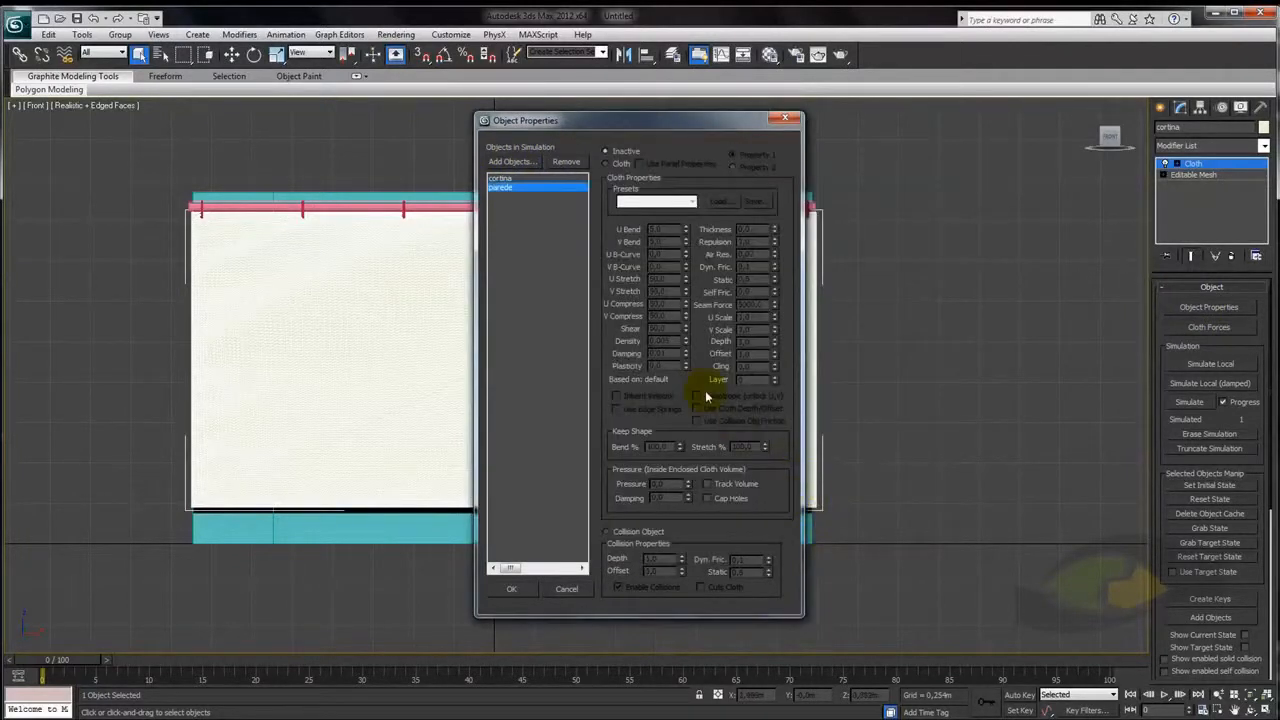
{"action": "left_click_drag", "start_coordinate": [674, 124], "coordinate": [700, 129]}
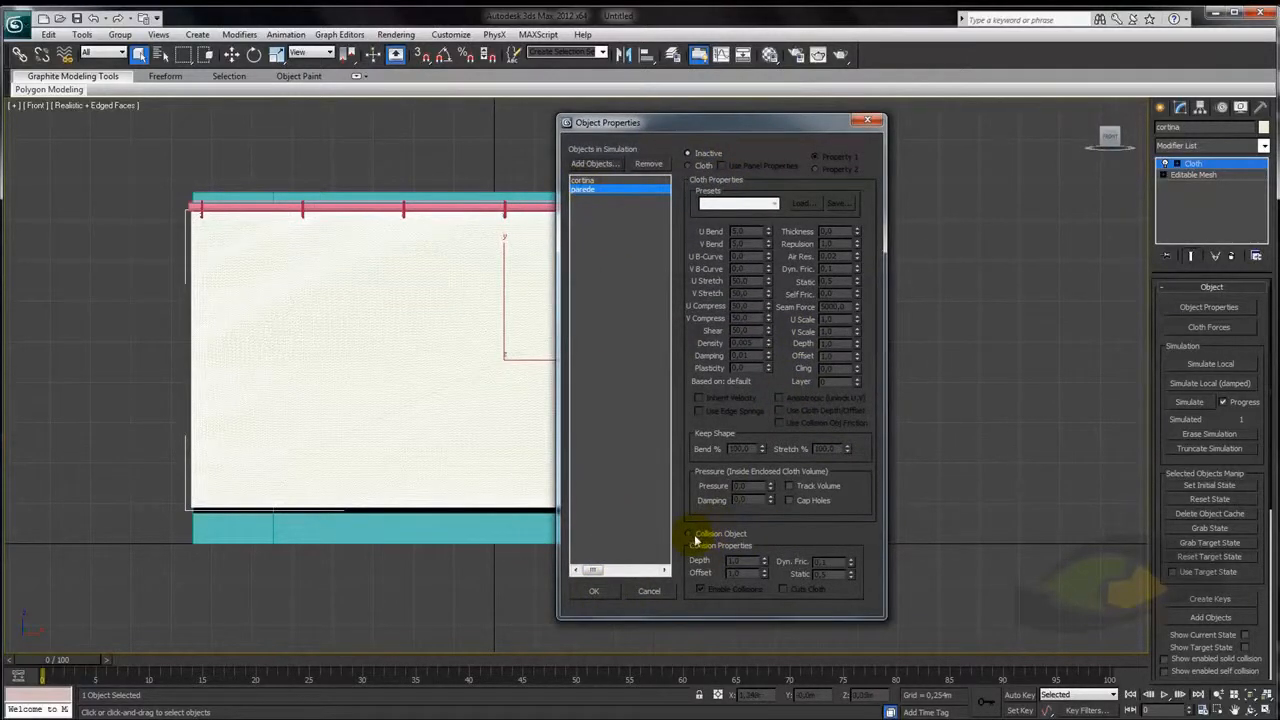
{"action": "left_click", "coordinate": [590, 590]}
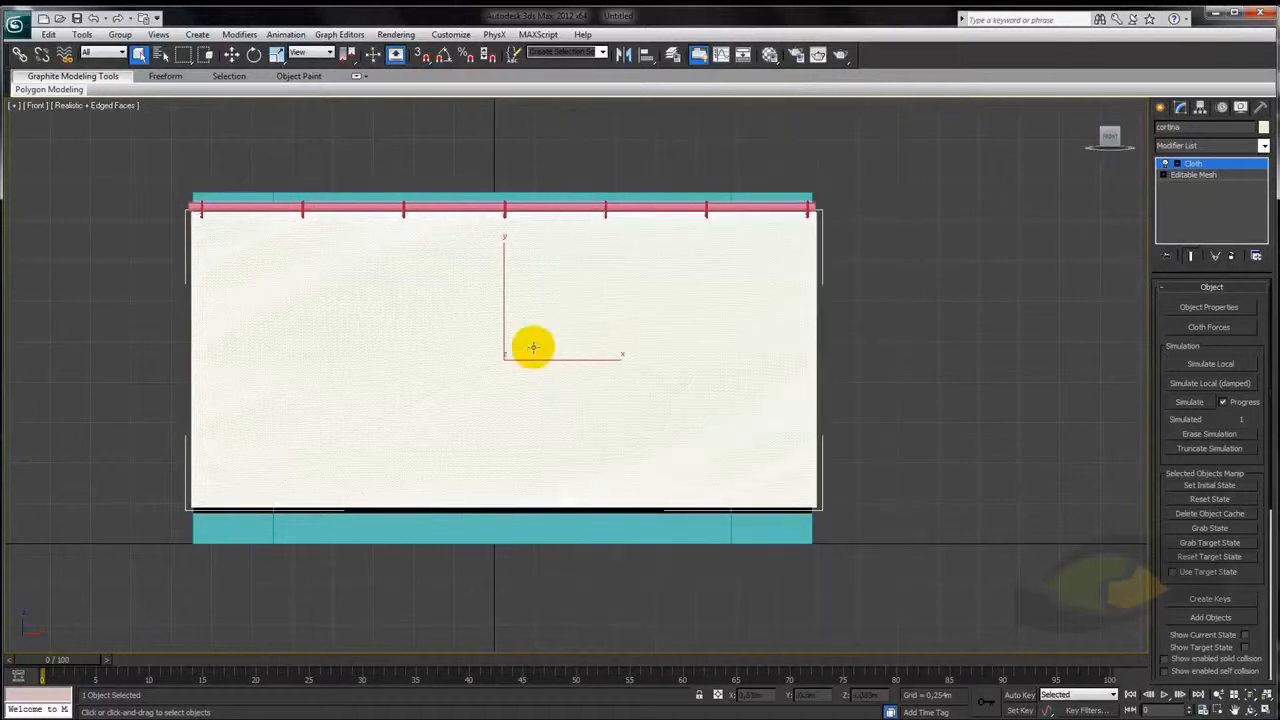
In the Perspective view, run Simulate Local on the curtain until it sags between the rings, and stop it
{"action": "left_click", "coordinate": [872, 350]}
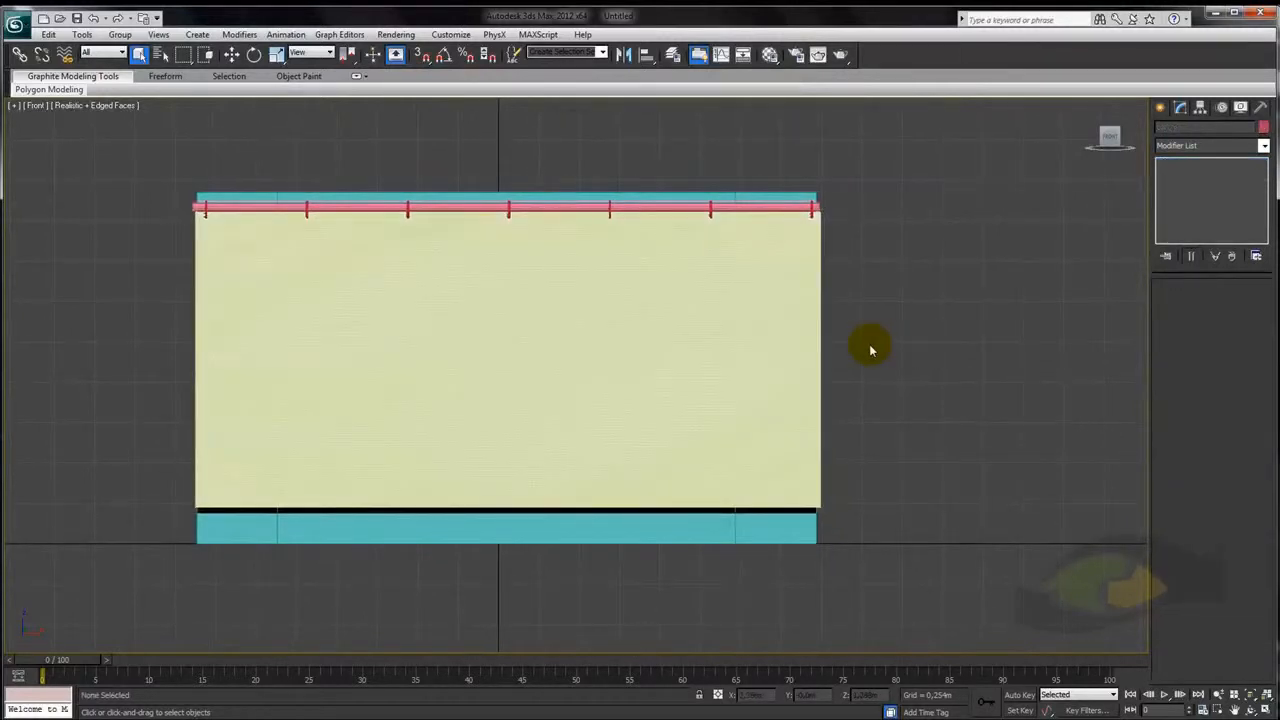
{"action": "key", "text": "p"}
{"action": "scroll", "coordinate": [742, 372], "scroll_direction": "down", "scroll_amount": 5}
{"action": "mouse_move", "coordinate": [738, 374]}
{"action": "middle_mouse_down", "text": "alt"}
{"action": "mouse_move", "coordinate": [814, 402]}
{"action": "mouse_move", "coordinate": [742, 398]}
{"action": "middle_mouse_up", "text": "alt"}
{"action": "scroll", "coordinate": [812, 400], "scroll_direction": "up", "scroll_amount": 4}
{"action": "middle_click_drag", "start_coordinate": [742, 398], "coordinate": [871, 374]}
{"action": "left_click", "coordinate": [707, 323]}
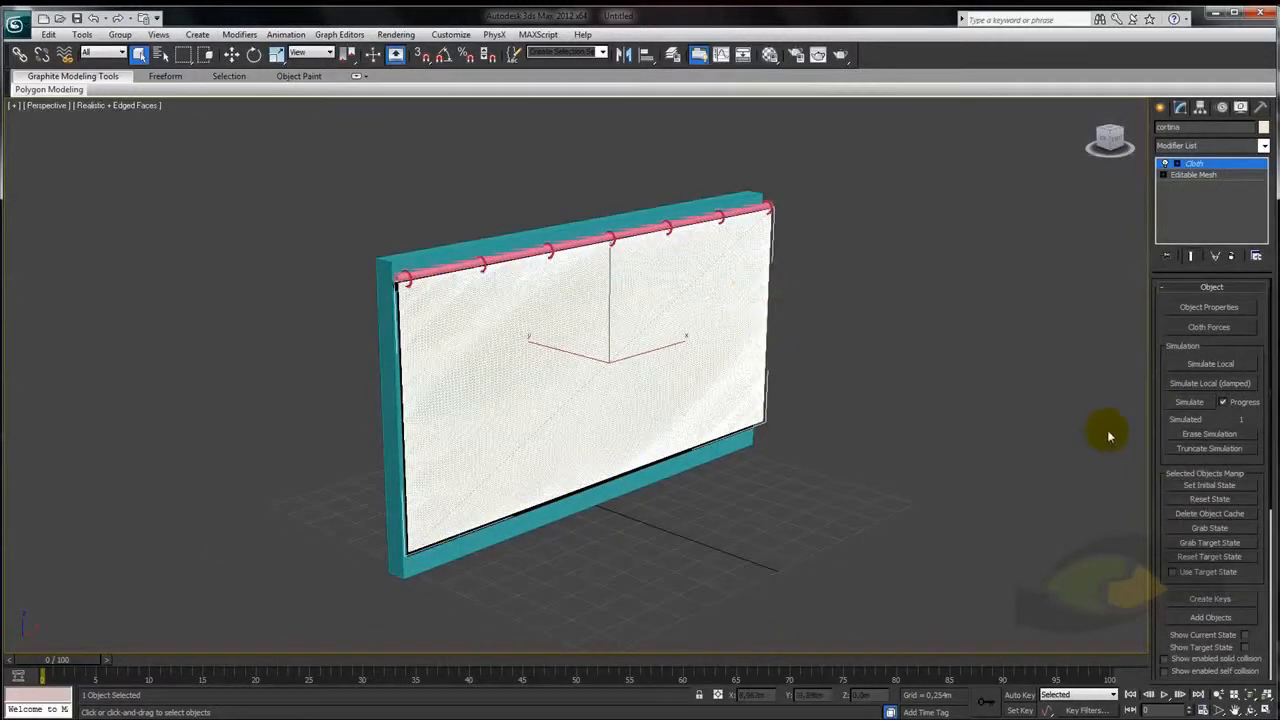
{"action": "left_click", "coordinate": [1211, 365]}
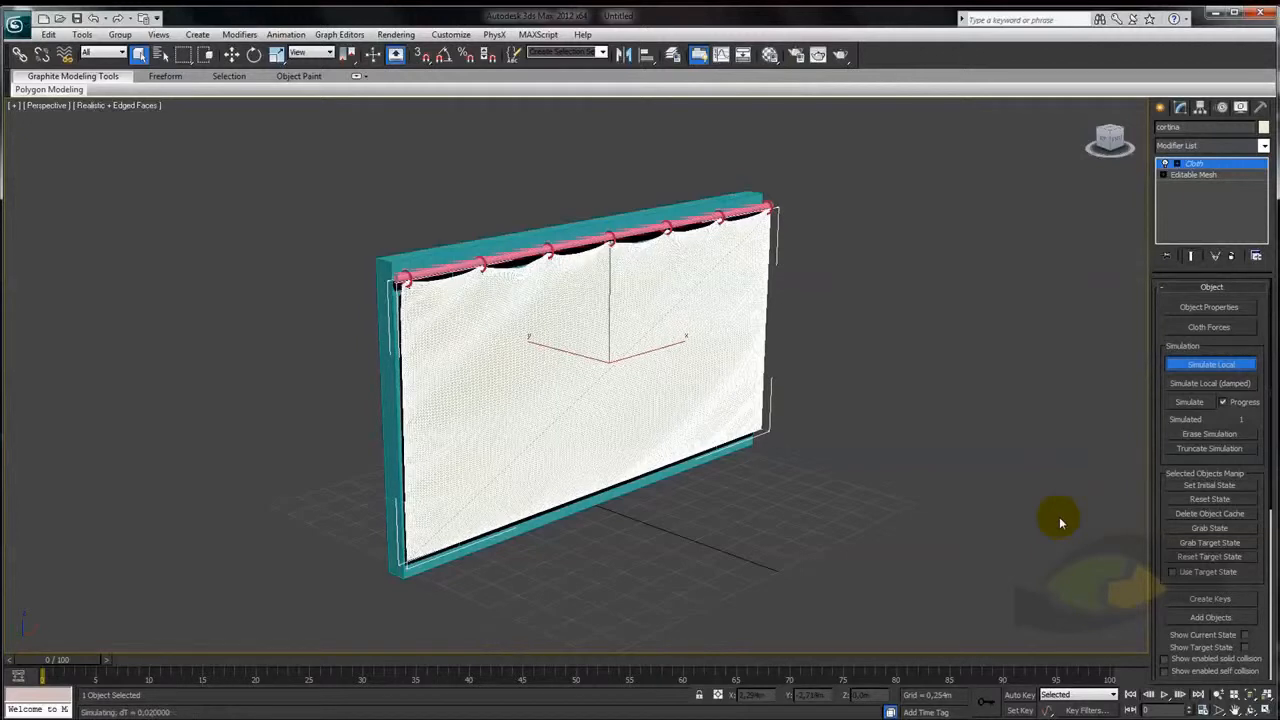
{"action": "left_click", "coordinate": [1205, 366]}
Select all seven rings on the rod without the curtain, rod or wall
{"action": "mouse_move", "coordinate": [858, 367]}
{"action": "middle_mouse_down"}
{"action": "mouse_move", "coordinate": [705, 337]}
{"action": "mouse_move", "coordinate": [777, 343]}
{"action": "mouse_move", "coordinate": [709, 323]}
{"action": "mouse_move", "coordinate": [783, 403]}
{"action": "mouse_move", "coordinate": [843, 437]}
{"action": "mouse_move", "coordinate": [851, 391]}
{"action": "middle_mouse_up"}
{"action": "scroll", "coordinate": [808, 350], "scroll_direction": "up", "scroll_amount": 3}
{"action": "middle_click_drag", "start_coordinate": [831, 460], "coordinate": [213, 175], "text": "alt"}
{"action": "left_click_drag", "start_coordinate": [145, 147], "coordinate": [1030, 290]}
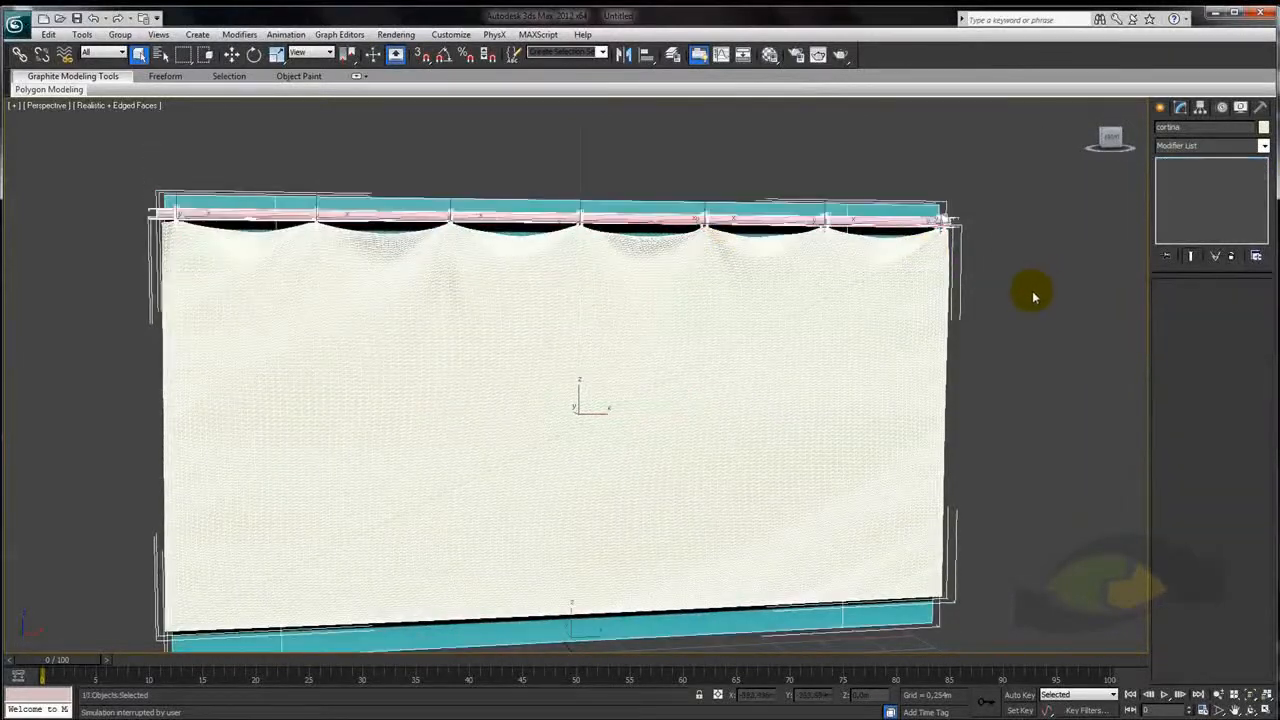
{"action": "middle_click_drag", "start_coordinate": [773, 330], "coordinate": [623, 334], "text": "alt"}
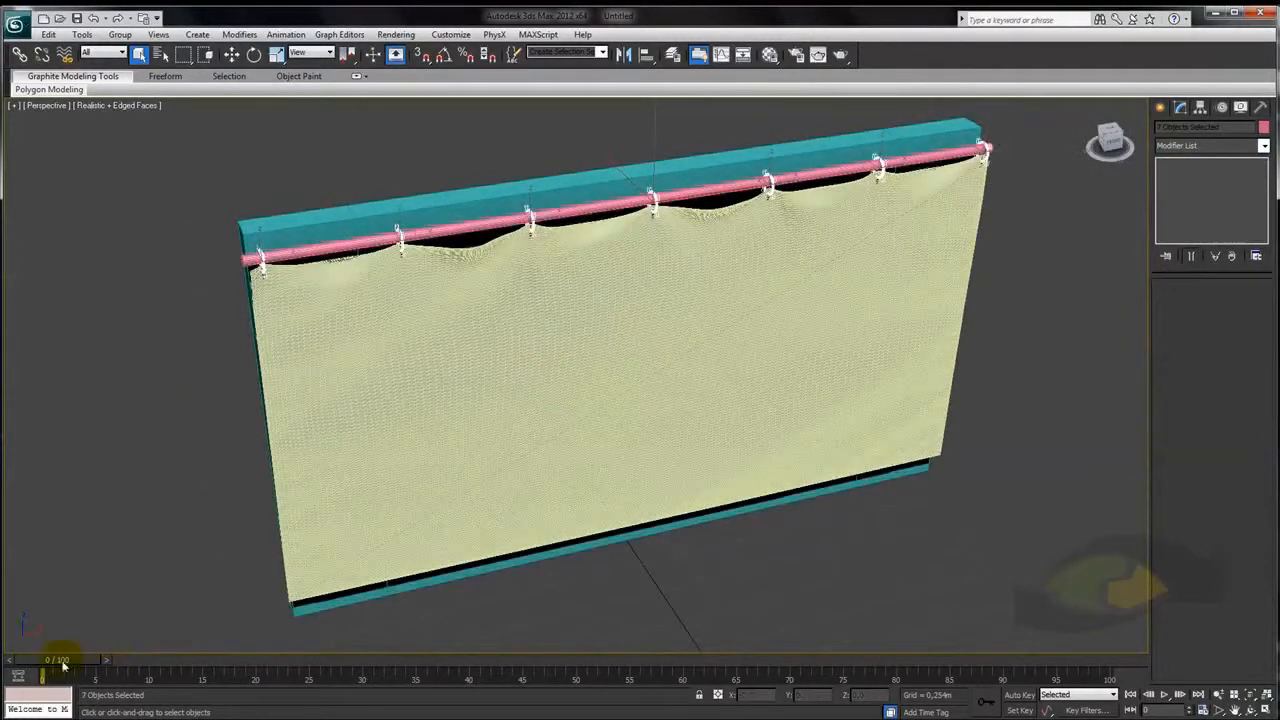
Enable Auto Key at frame 20 and remove the leftmost ring from the ring selection
{"action": "left_click_drag", "start_coordinate": [100, 662], "coordinate": [258, 664]}
{"action": "left_click", "coordinate": [1022, 695]}
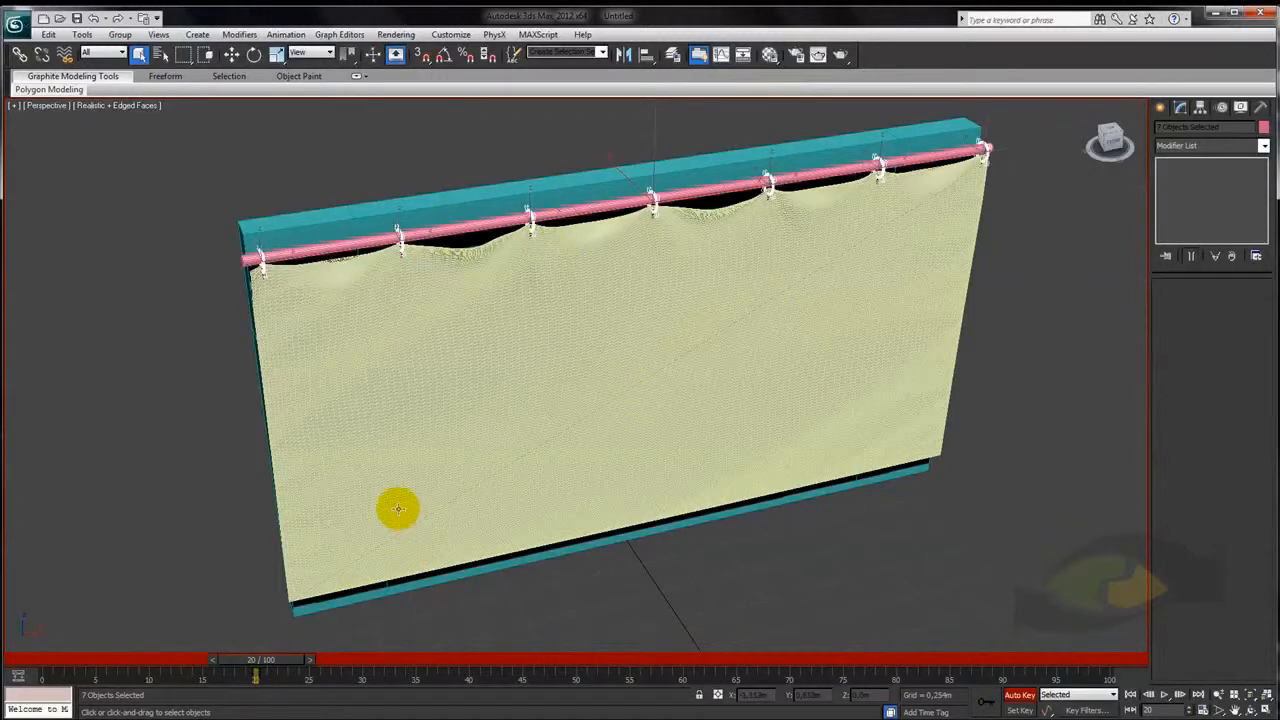
{"action": "left_click_drag", "start_coordinate": [200, 166], "coordinate": [294, 341], "text": "alt"}
{"action": "middle_click_drag", "start_coordinate": [450, 447], "coordinate": [349, 429], "text": "alt"}
At frame 80, slide the six selected rings left along the rod, then drop the second ring and slide the other five further
{"action": "left_click_drag", "start_coordinate": [263, 660], "coordinate": [771, 660]}
{"action": "middle_click_drag", "start_coordinate": [731, 517], "coordinate": [779, 426], "text": "alt"}
{"action": "left_click_drag", "start_coordinate": [786, 660], "coordinate": [891, 660]}
{"action": "middle_click_drag", "start_coordinate": [779, 467], "coordinate": [726, 469]}
{"action": "middle_click_drag", "start_coordinate": [628, 378], "coordinate": [699, 334]}
{"action": "key", "text": "w"}
{"action": "left_click_drag", "start_coordinate": [746, 230], "coordinate": [656, 228]}
{"action": "left_click_drag", "start_coordinate": [270, 170], "coordinate": [360, 306], "text": "alt"}
{"action": "left_click_drag", "start_coordinate": [667, 228], "coordinate": [589, 234]}
Slide the fourth to seventh rings further left, dropping one from the selection before each move until only the last ring moves
{"action": "left_click_drag", "start_coordinate": [284, 165], "coordinate": [427, 288]}
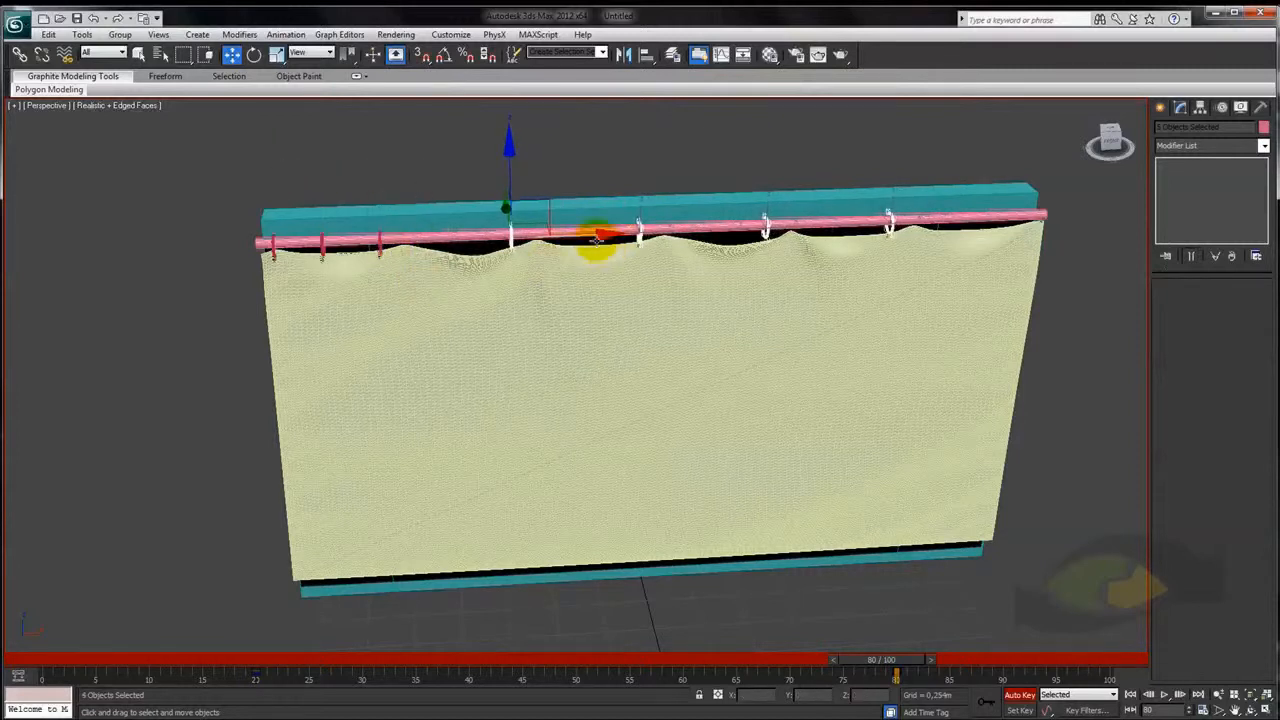
{"action": "left_click_drag", "start_coordinate": [594, 237], "coordinate": [529, 240]}
{"action": "left_click_drag", "start_coordinate": [349, 177], "coordinate": [548, 283], "text": "alt"}
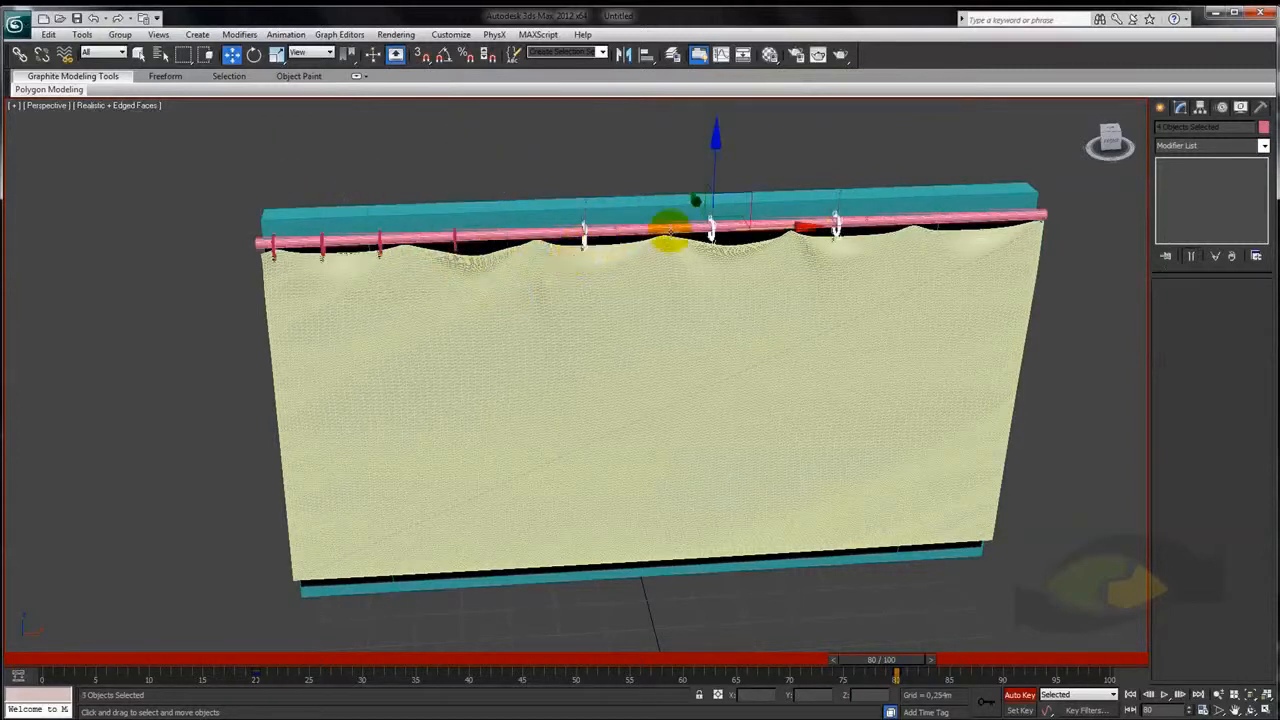
{"action": "left_click_drag", "start_coordinate": [777, 219], "coordinate": [655, 233]}
{"action": "left_click_drag", "start_coordinate": [561, 198], "coordinate": [614, 280], "text": "alt"}
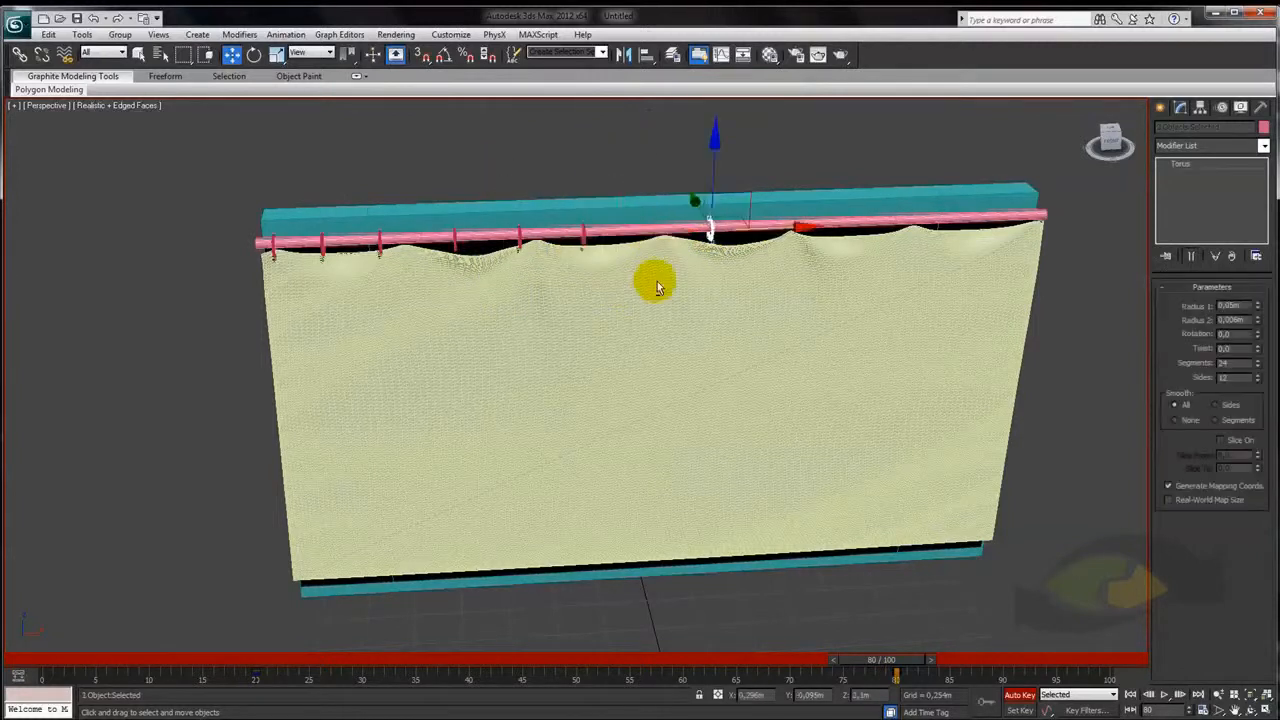
{"action": "left_click_drag", "start_coordinate": [771, 224], "coordinate": [676, 234]}
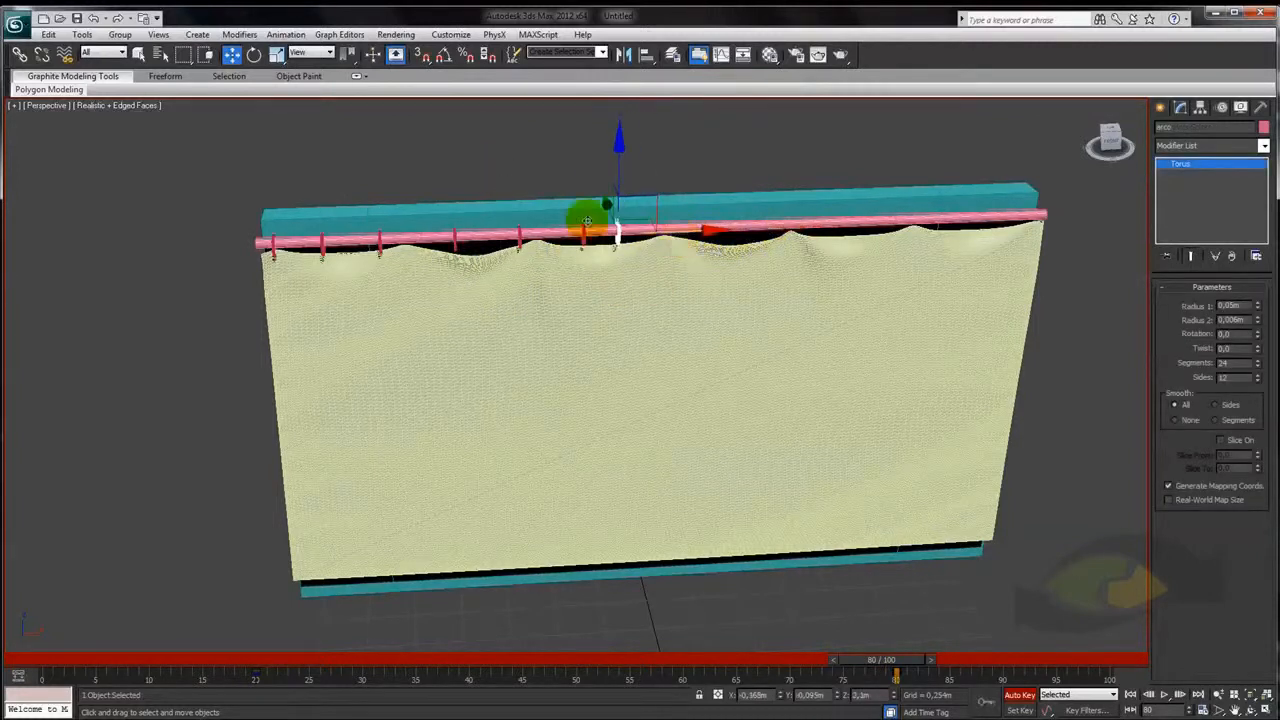
Tighten the ring spacing by nudging the four rightmost rings, and also the third ring, slightly left along the rod
{"action": "left_click", "coordinate": [453, 238], "text": "ctrl"}
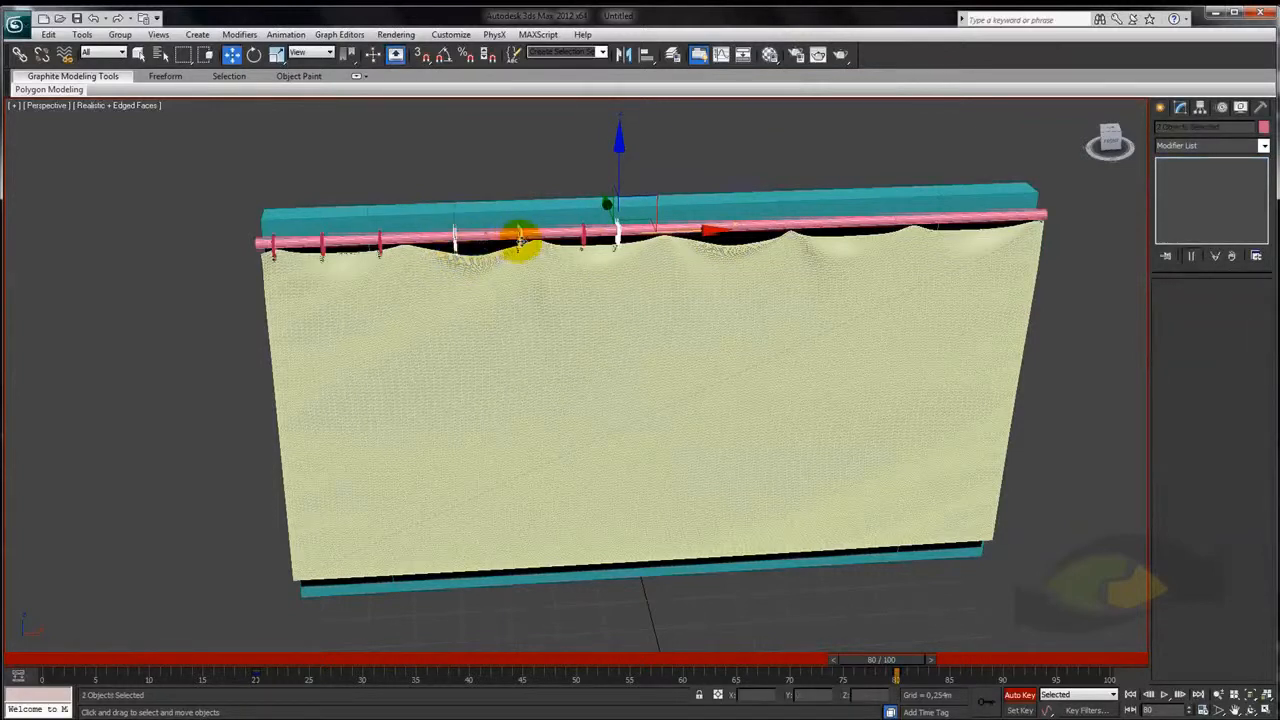
{"action": "left_click", "coordinate": [583, 242], "text": "ctrl"}
{"action": "left_click_drag", "start_coordinate": [675, 235], "coordinate": [643, 240]}
{"action": "middle_click_drag", "start_coordinate": [537, 300], "coordinate": [425, 317], "text": "alt"}
{"action": "left_click", "coordinate": [382, 258]}
{"action": "middle_click_drag", "start_coordinate": [410, 262], "coordinate": [683, 503], "text": "alt"}
Scrub the ring animation back to frame 0 and turn off Auto Key
{"action": "left_click_drag", "start_coordinate": [873, 662], "coordinate": [260, 635]}
{"action": "key", "text": "w"}
{"action": "mouse_move", "coordinate": [480, 557]}
{"action": "middle_mouse_down", "text": "alt"}
{"action": "mouse_move", "coordinate": [477, 514]}
{"action": "mouse_move", "coordinate": [471, 557]}
{"action": "middle_mouse_up", "text": "alt"}
{"action": "left_click_drag", "start_coordinate": [268, 660], "coordinate": [65, 648]}
{"action": "middle_click_drag", "start_coordinate": [541, 417], "coordinate": [565, 432]}
{"action": "left_click", "coordinate": [1030, 696]}
{"action": "middle_click_drag", "start_coordinate": [949, 449], "coordinate": [946, 433], "text": "alt"}
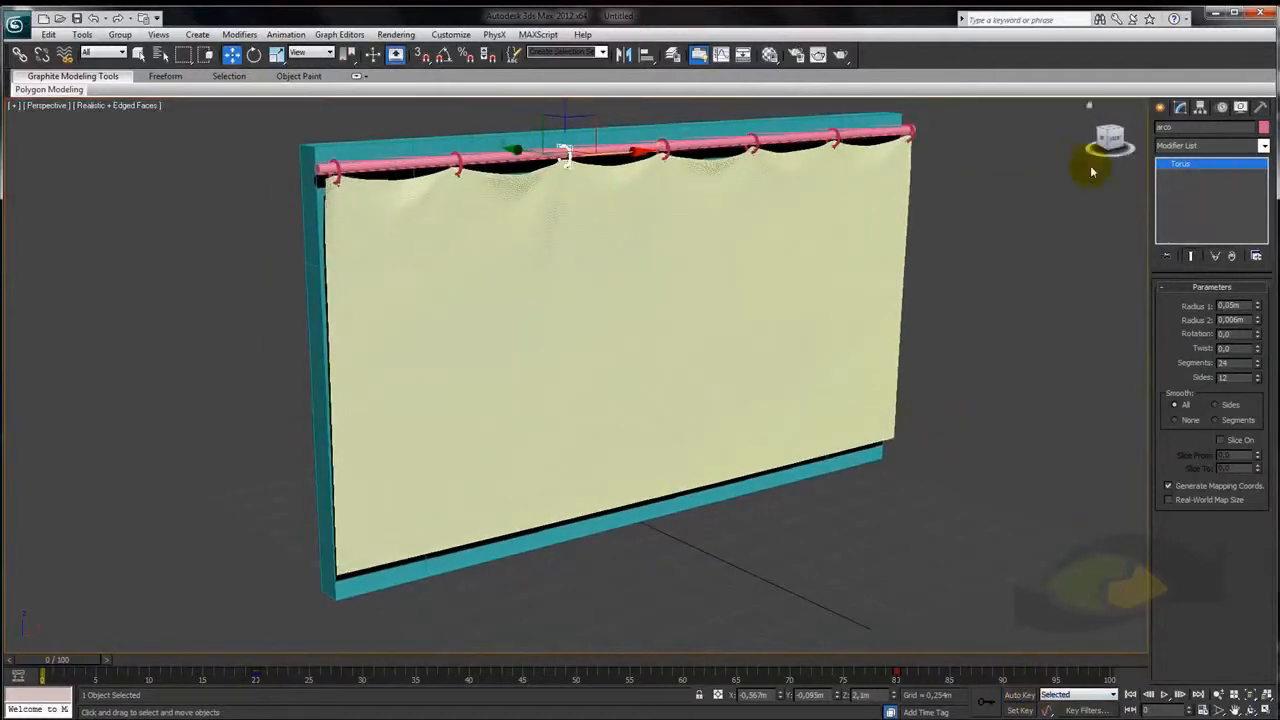
Select the curtain, run the cloth Simulate over the ring animation, and stop it at frame 35
{"action": "left_click", "coordinate": [780, 234]}
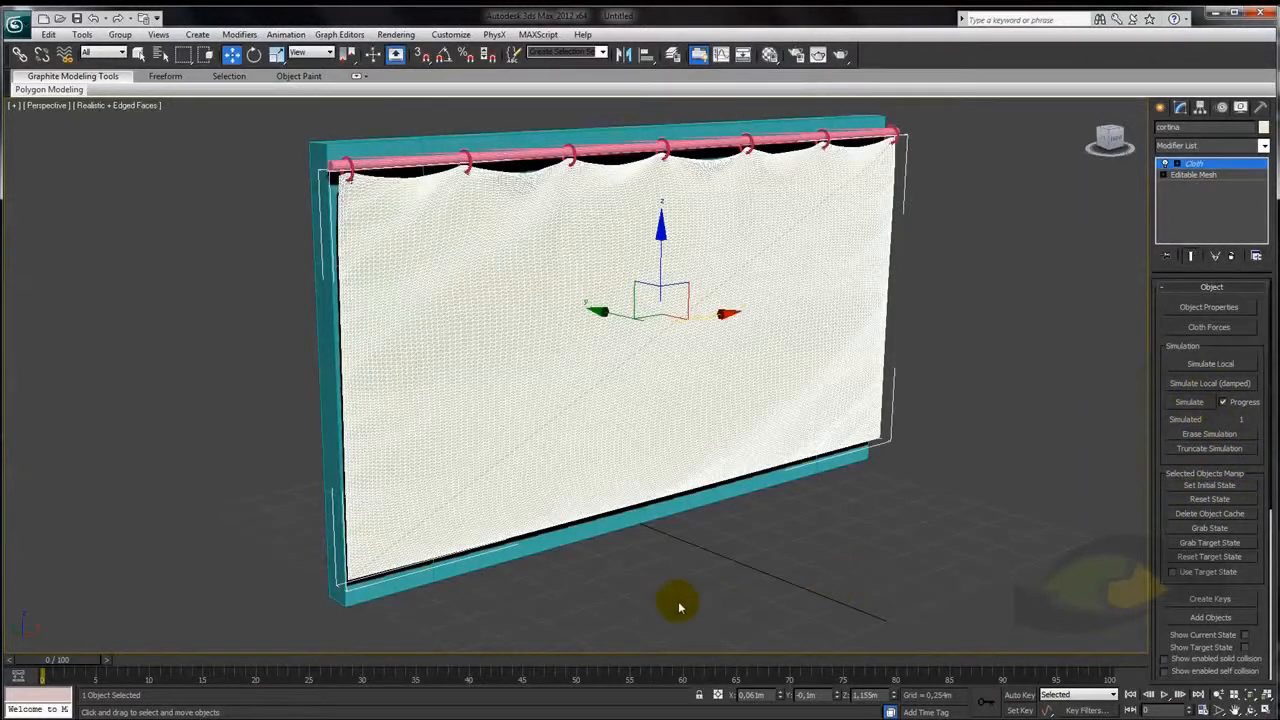
{"action": "left_click", "coordinate": [1189, 402]}
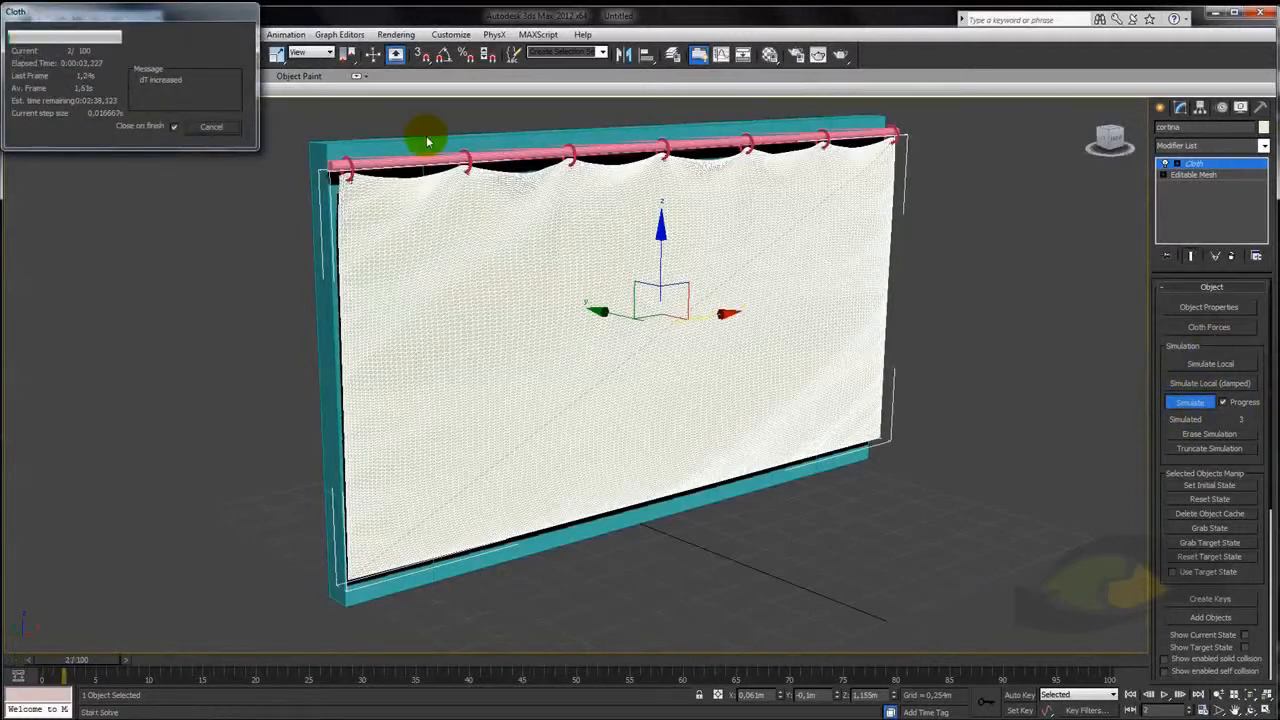
{"action": "left_click_drag", "start_coordinate": [136, 16], "coordinate": [839, 250]}
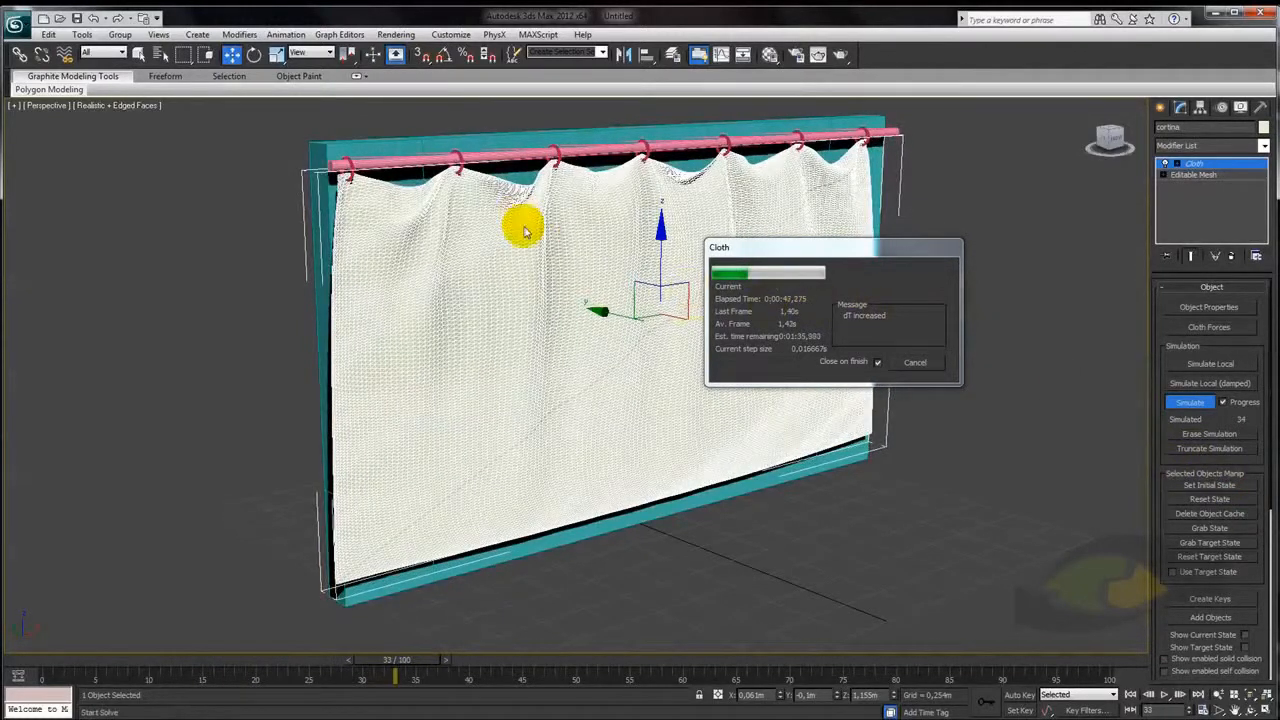
{"action": "left_click", "coordinate": [917, 364]}
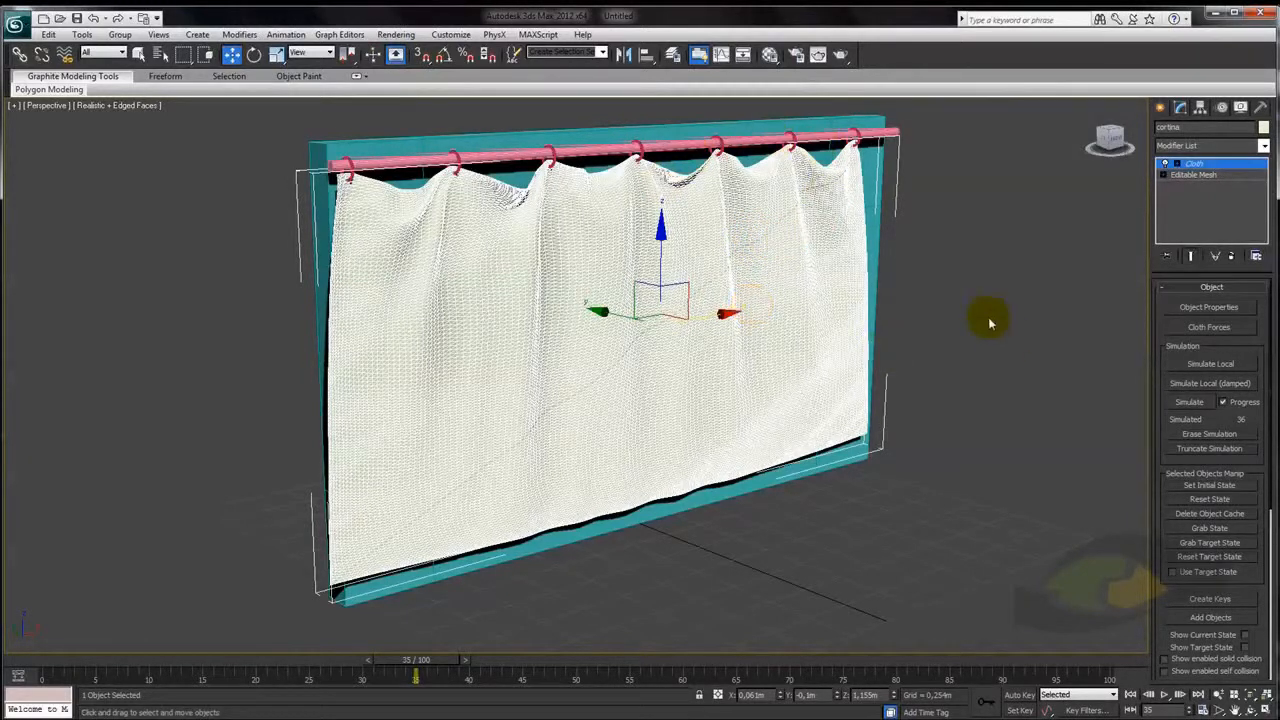
Review the cloth's Simulation Parameters, including Self Collision, then briefly resume the simulation and cancel it
{"action": "left_click_drag", "start_coordinate": [1265, 537], "coordinate": [1234, 221]}
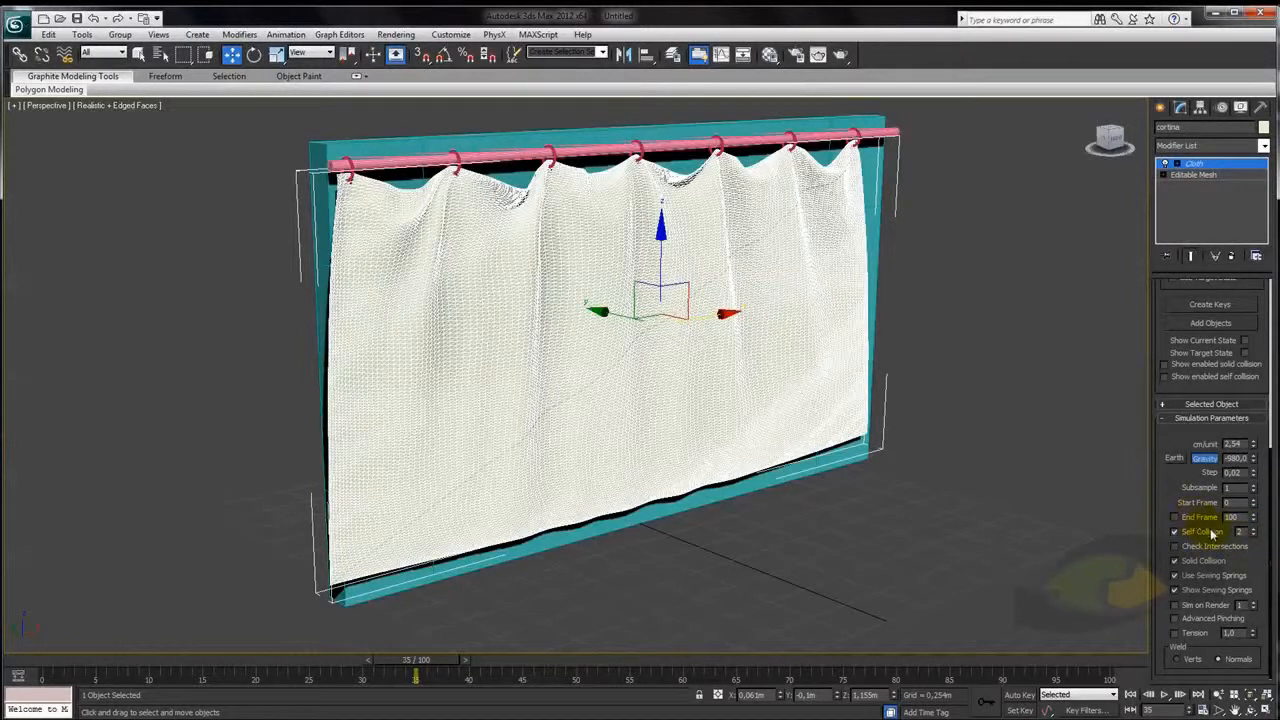
{"action": "left_click_drag", "start_coordinate": [1167, 487], "coordinate": [1200, 719]}
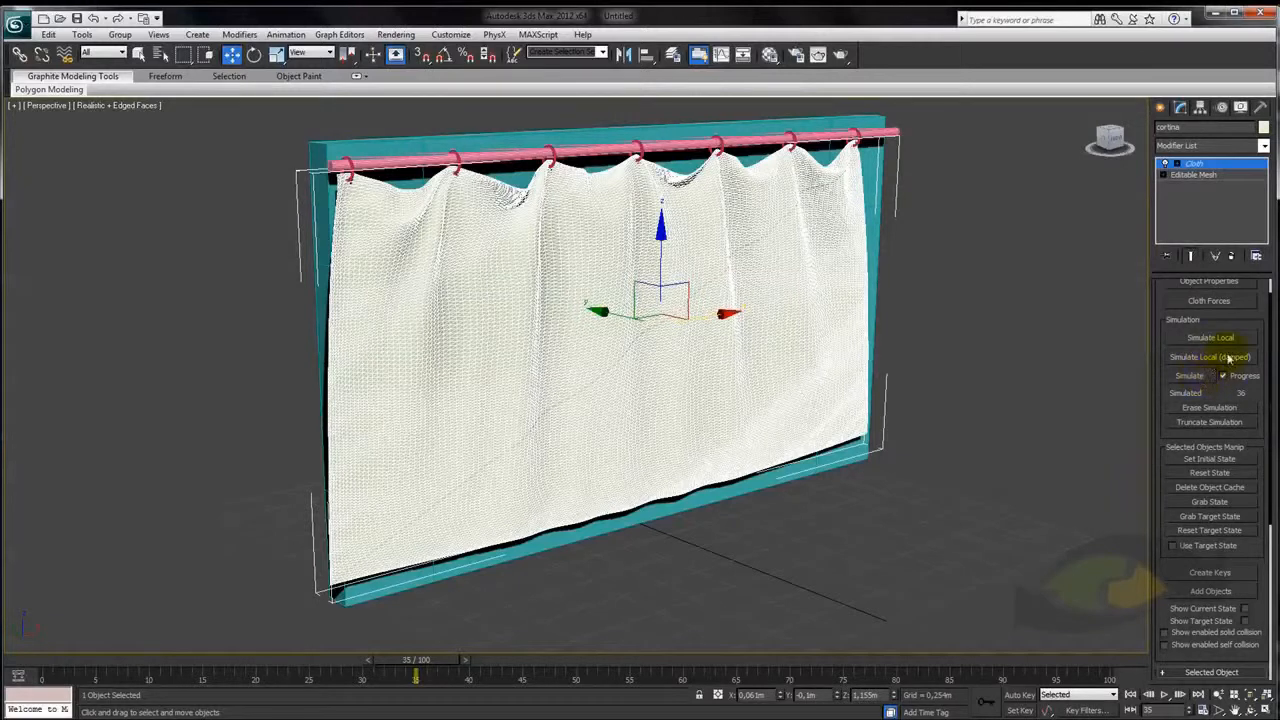
{"action": "left_click", "coordinate": [1190, 378]}
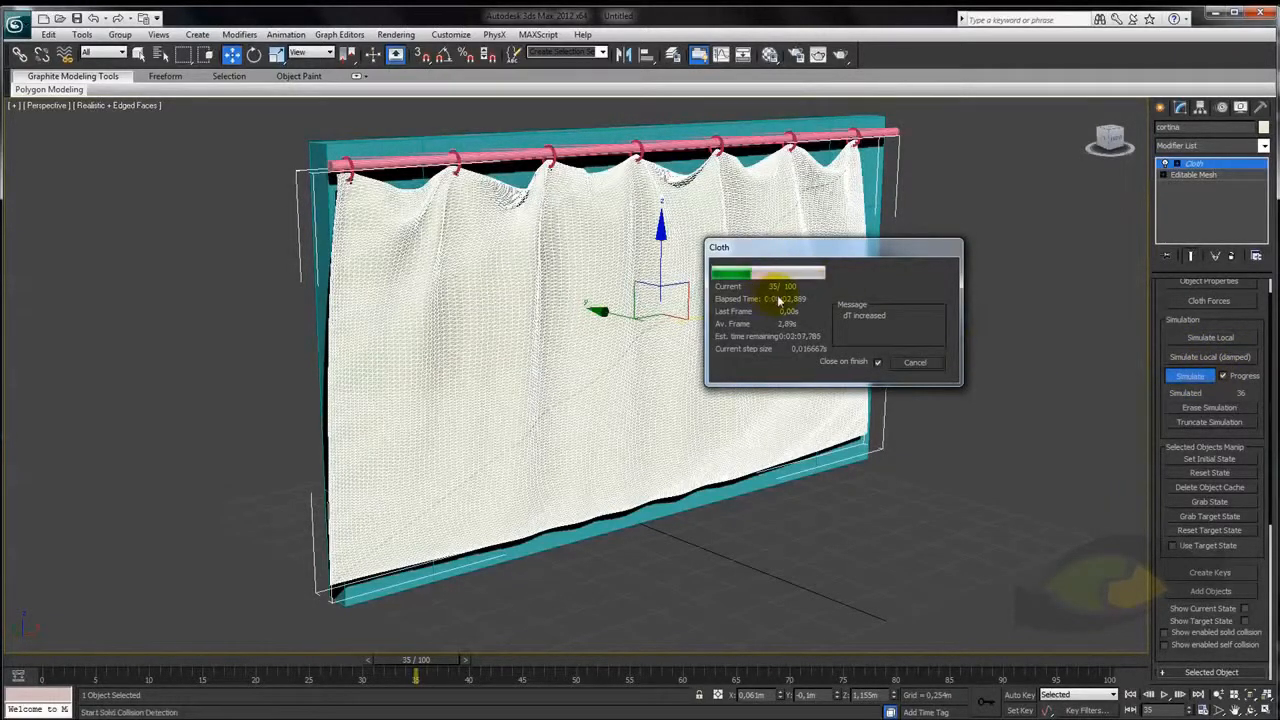
{"action": "left_click", "coordinate": [915, 362]}
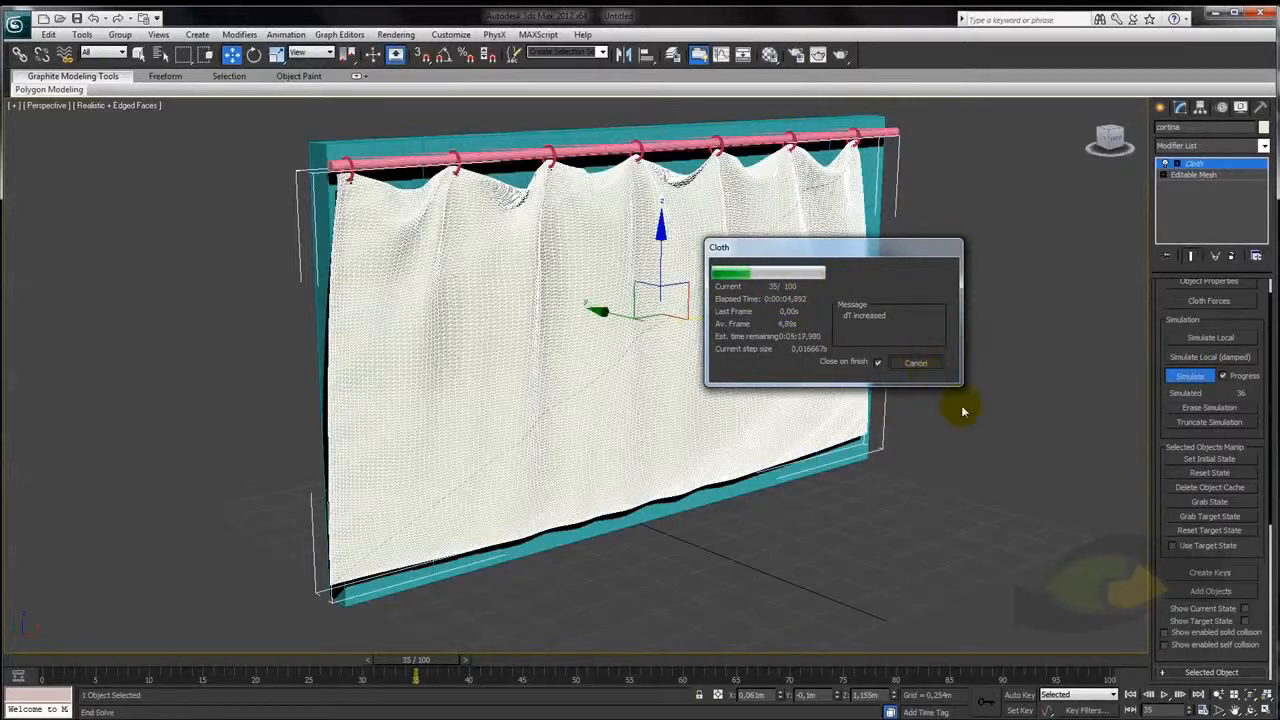
Run Simulate Local on the curtain for a few seconds, stop it, and simulate the remaining animation up to frame 100
{"action": "left_click", "coordinate": [1212, 339]}
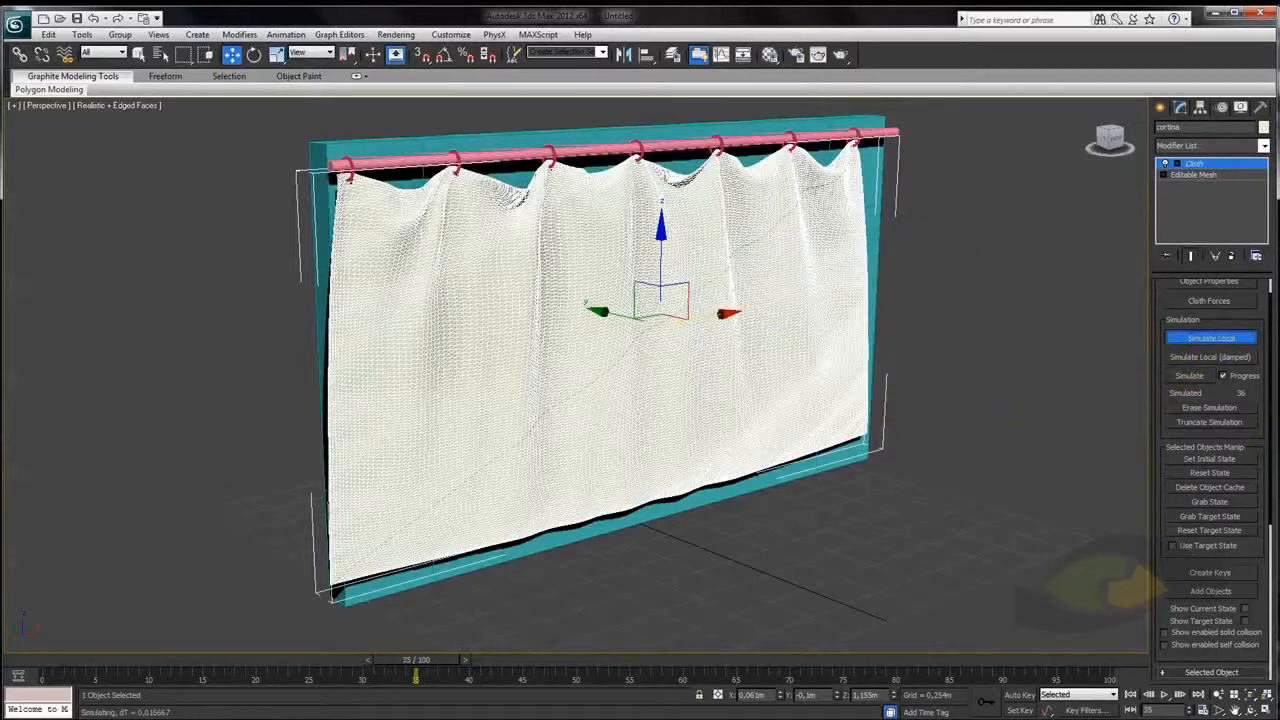
{"action": "middle_click_drag", "start_coordinate": [1012, 481], "coordinate": [960, 484], "text": "alt"}
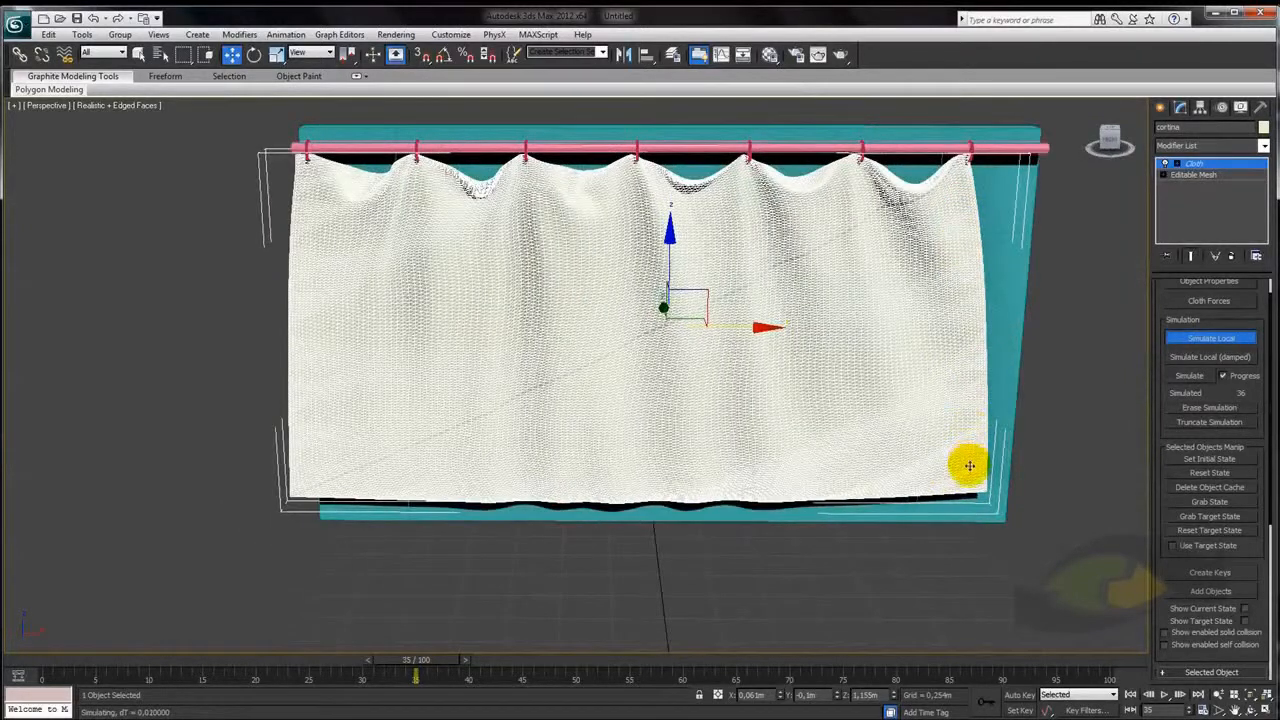
{"action": "left_click", "coordinate": [1205, 338]}
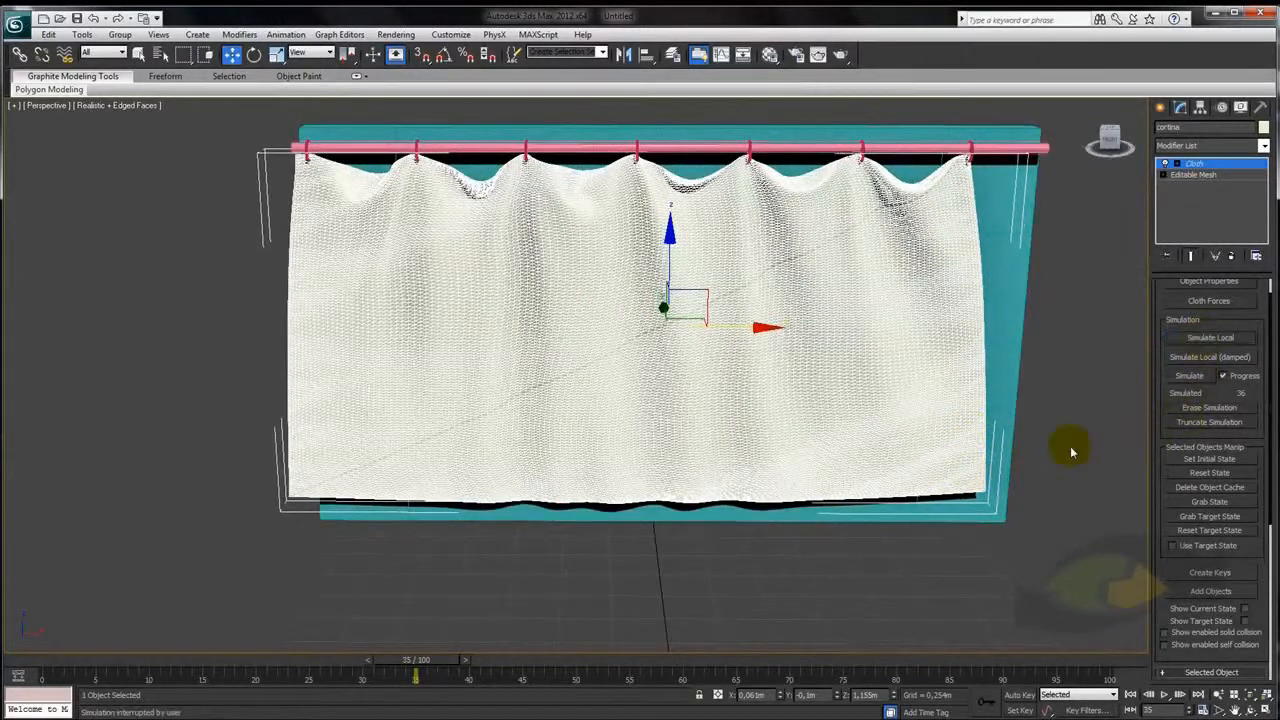
{"action": "left_click", "coordinate": [1190, 375]}
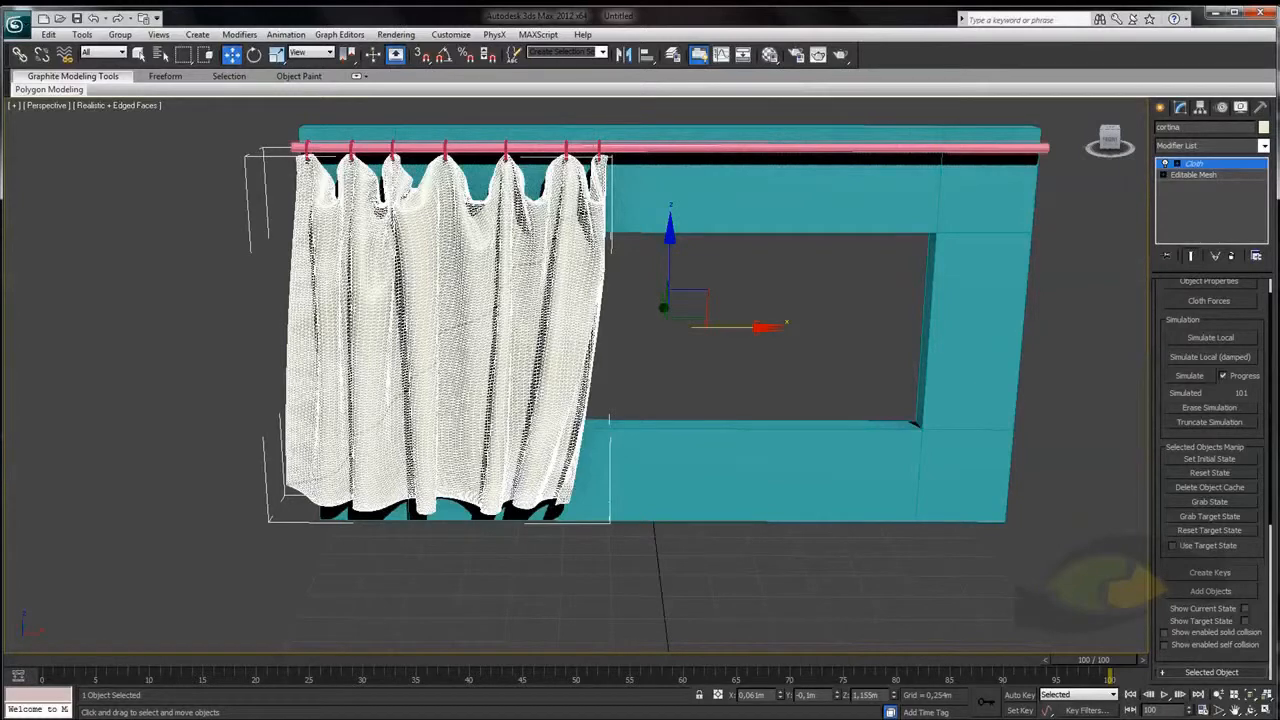
Hide the edged faces in the Perspective view and scrub the gathered curtain between frames 88 and 100
{"action": "mouse_move", "coordinate": [600, 400]}
{"action": "middle_mouse_down", "text": "alt"}
{"action": "mouse_move", "coordinate": [623, 403]}
{"action": "mouse_move", "coordinate": [604, 433]}
{"action": "mouse_move", "coordinate": [543, 391]}
{"action": "mouse_move", "coordinate": [491, 509]}
{"action": "mouse_move", "coordinate": [483, 640]}
{"action": "mouse_move", "coordinate": [580, 528]}
{"action": "middle_mouse_up", "text": "alt"}
{"action": "key", "text": "F4"}
{"action": "middle_click_drag", "start_coordinate": [626, 488], "coordinate": [455, 545]}
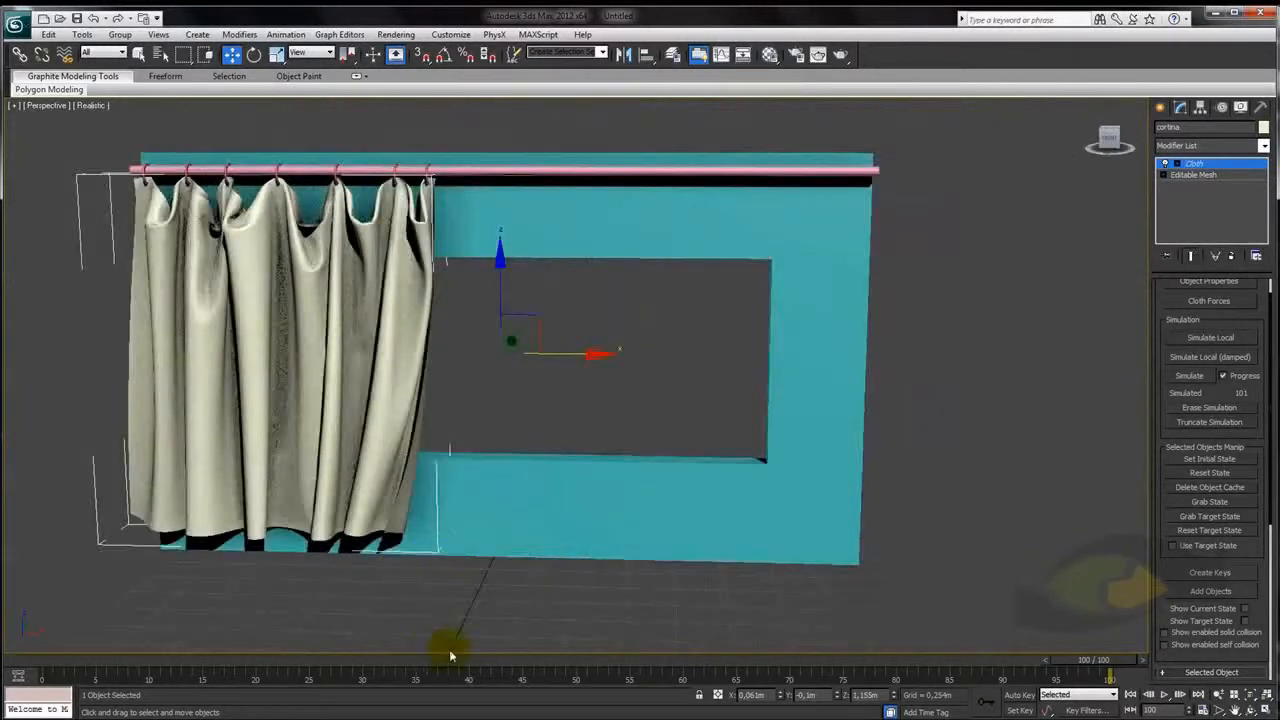
{"action": "left_click_drag", "start_coordinate": [1065, 668], "coordinate": [965, 670]}
{"action": "middle_click_drag", "start_coordinate": [431, 354], "coordinate": [583, 388], "text": "alt"}
{"action": "scroll", "coordinate": [388, 355], "scroll_direction": "up", "scroll_amount": 3}
{"action": "scroll", "coordinate": [575, 387], "scroll_direction": "down", "scroll_amount": 3}
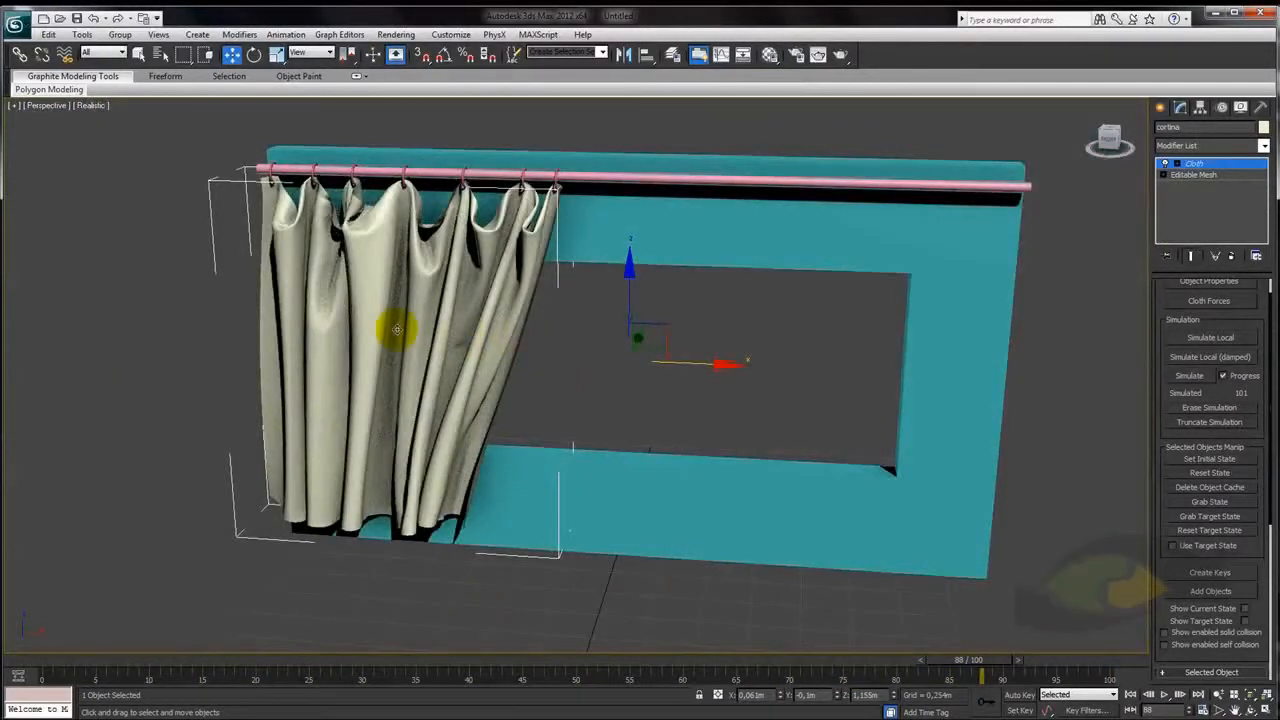
{"action": "left_click_drag", "start_coordinate": [968, 661], "coordinate": [1110, 664]}
Examine the curtain's folds at frame 100 from another angle, with edged faces shown and hidden
{"action": "left_click", "coordinate": [498, 372]}
{"action": "middle_click_drag", "start_coordinate": [498, 371], "coordinate": [529, 394], "text": "alt"}
{"action": "scroll", "coordinate": [502, 383], "scroll_direction": "down", "scroll_amount": 3}
{"action": "scroll", "coordinate": [490, 378], "scroll_direction": "up", "scroll_amount": 3}
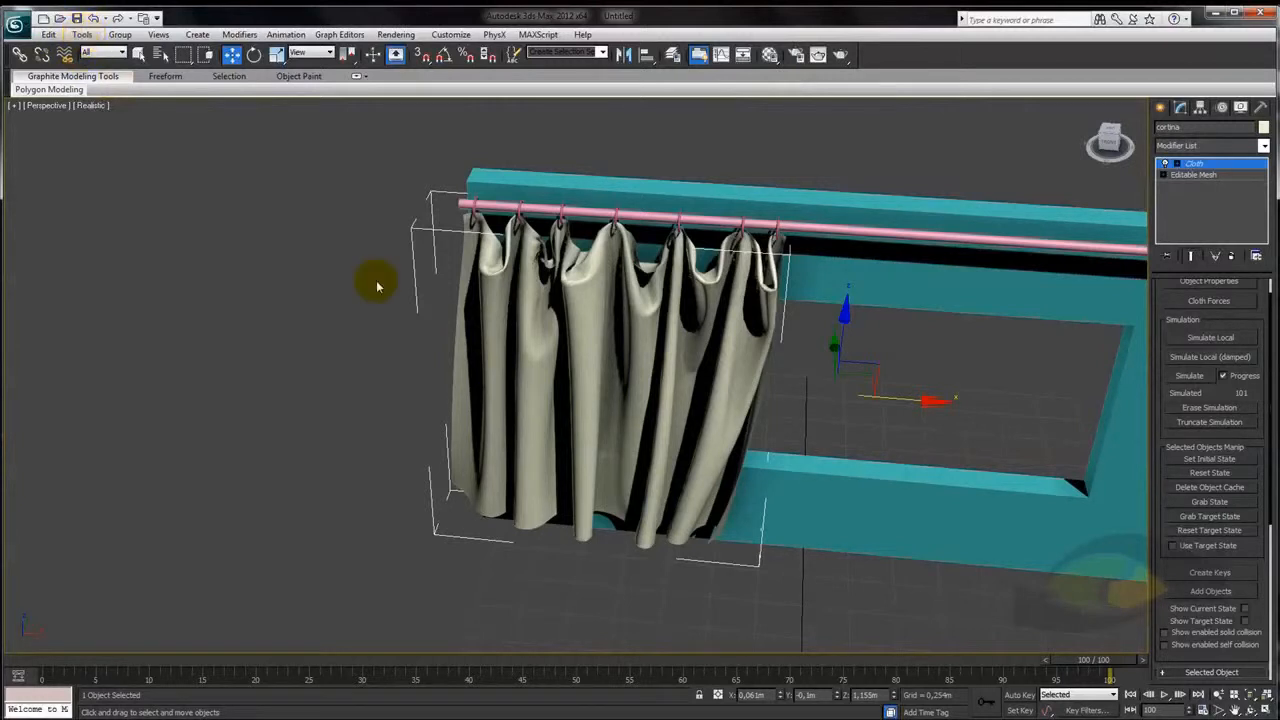
{"action": "key", "text": "F4"}
{"action": "key", "text": "F4"}
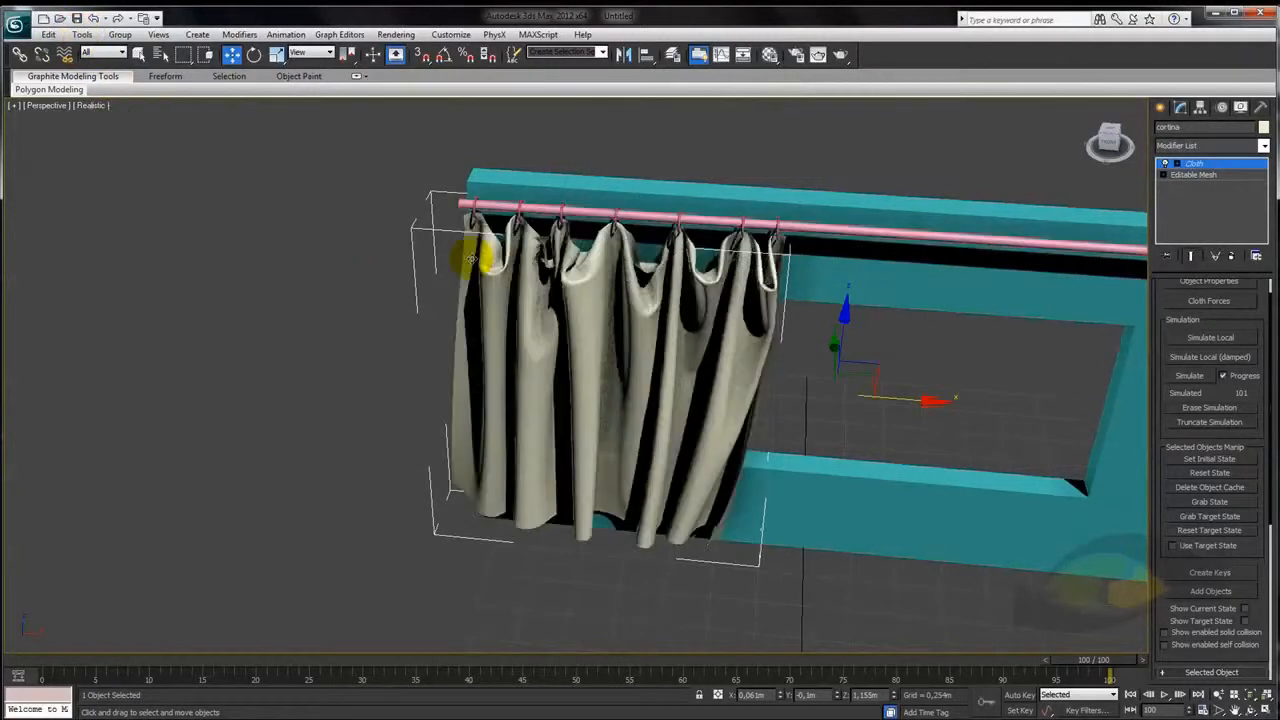
Take a Single snapshot of the curtain at frame 100 with Mesh as the clone method
{"action": "left_click", "coordinate": [83, 35]}
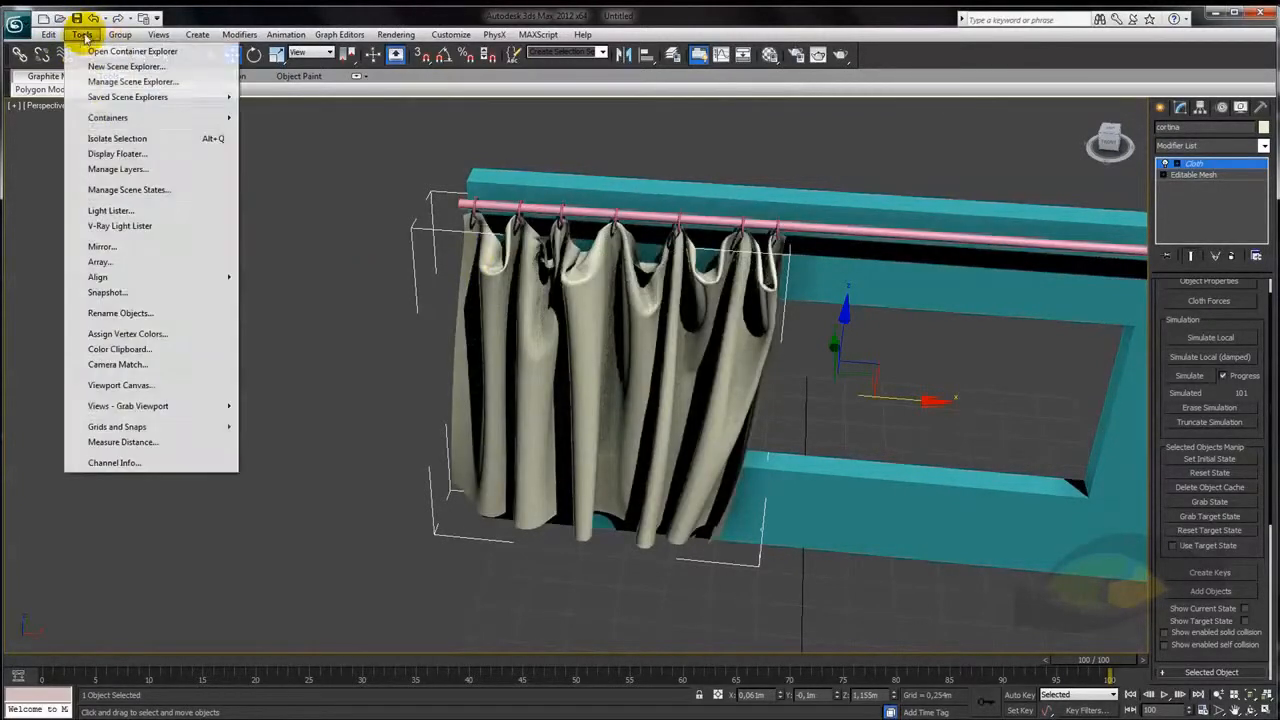
{"action": "left_click", "coordinate": [106, 292]}
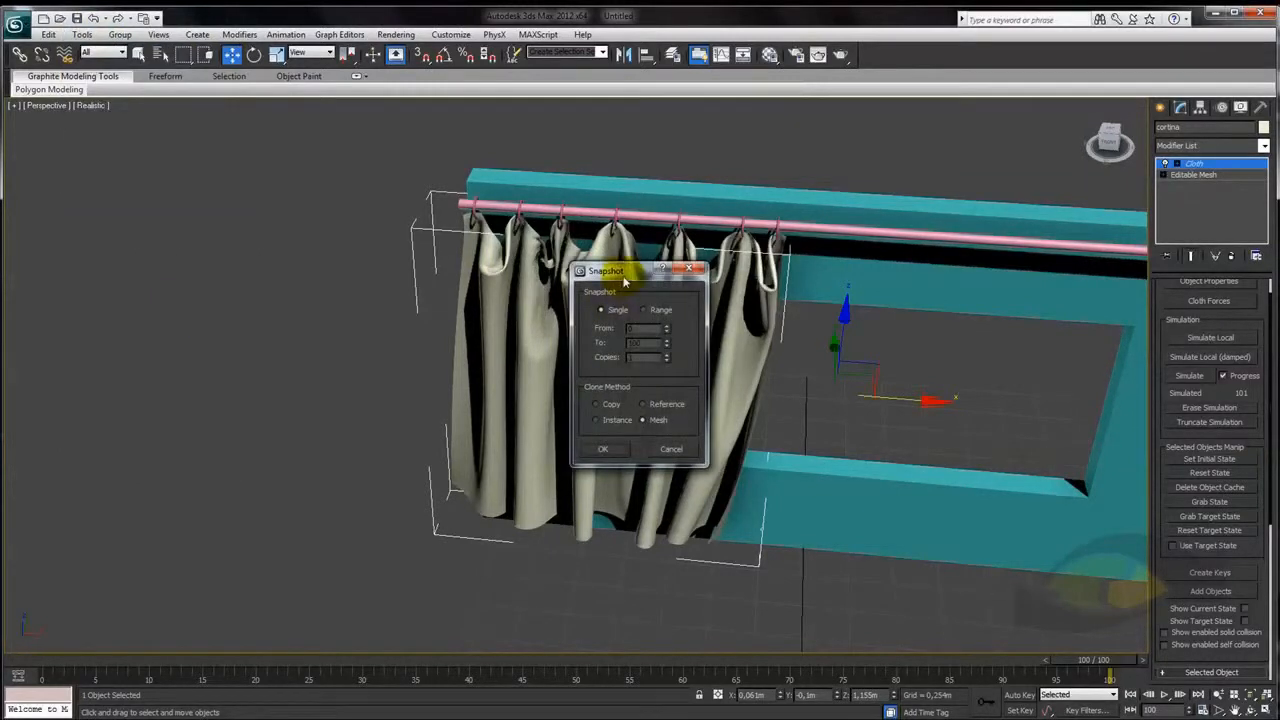
{"action": "left_click_drag", "start_coordinate": [620, 256], "coordinate": [246, 182]}
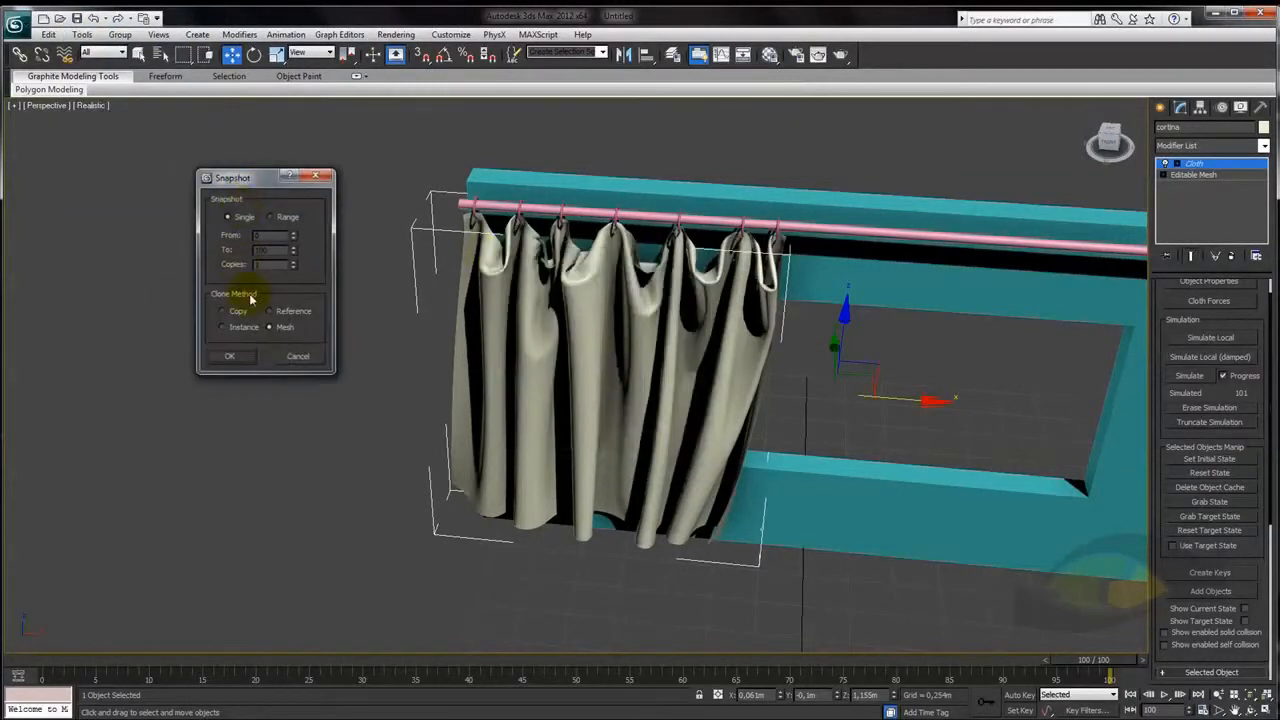
{"action": "left_click", "coordinate": [229, 356]}
{"action": "middle_click_drag", "start_coordinate": [440, 432], "coordinate": [380, 428]}
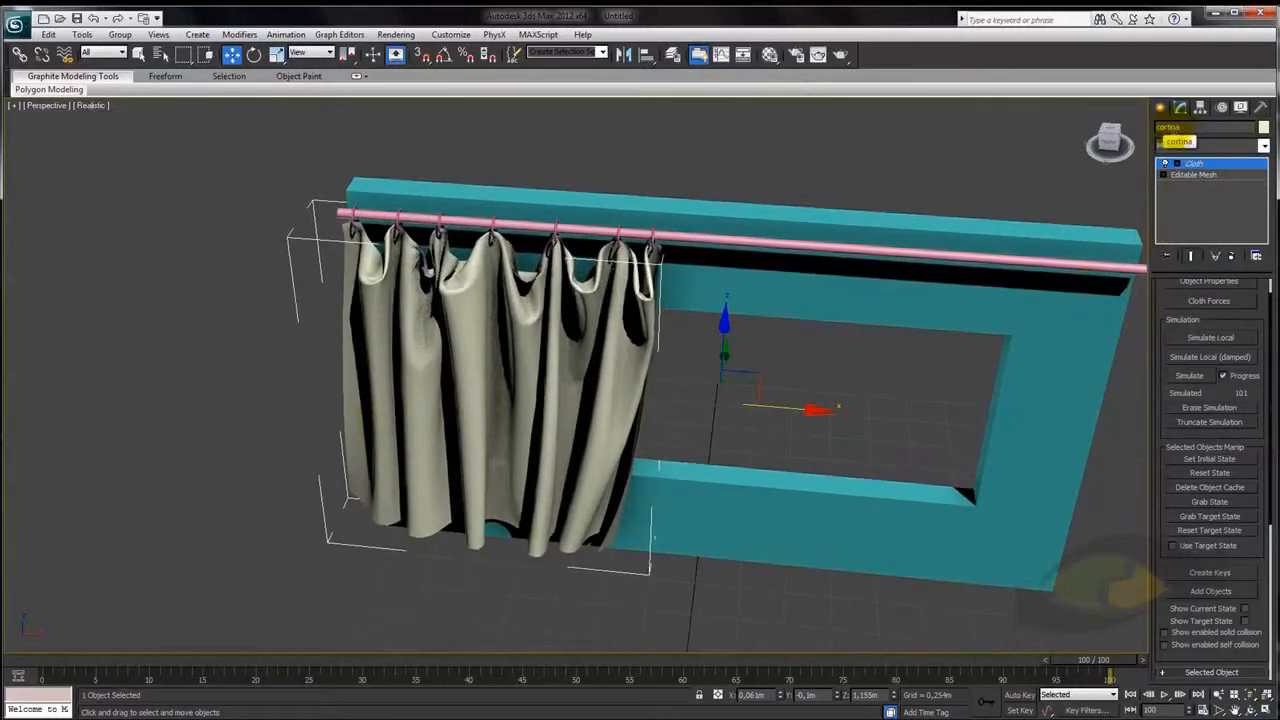
Select the snapshot copy of the curtain and move it left, clear of the wall, to about X -3.56 m
{"action": "left_click", "coordinate": [522, 362]}
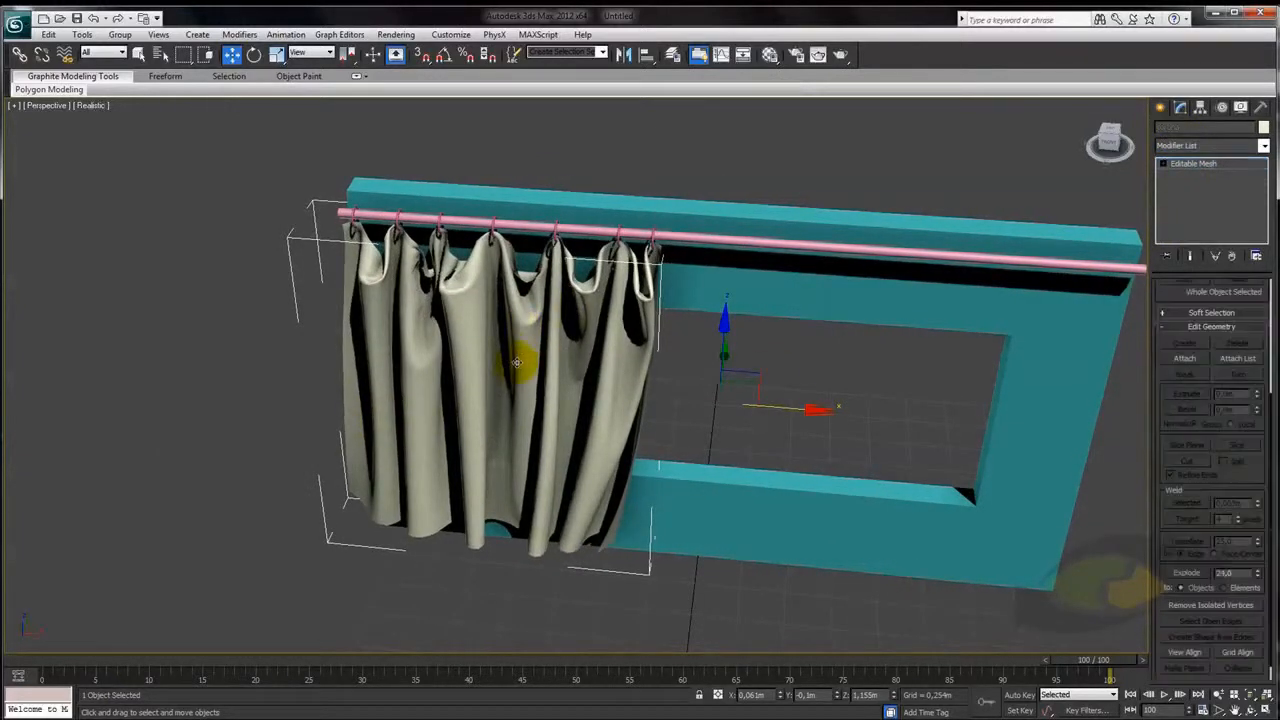
{"action": "left_click", "coordinate": [1186, 128]}
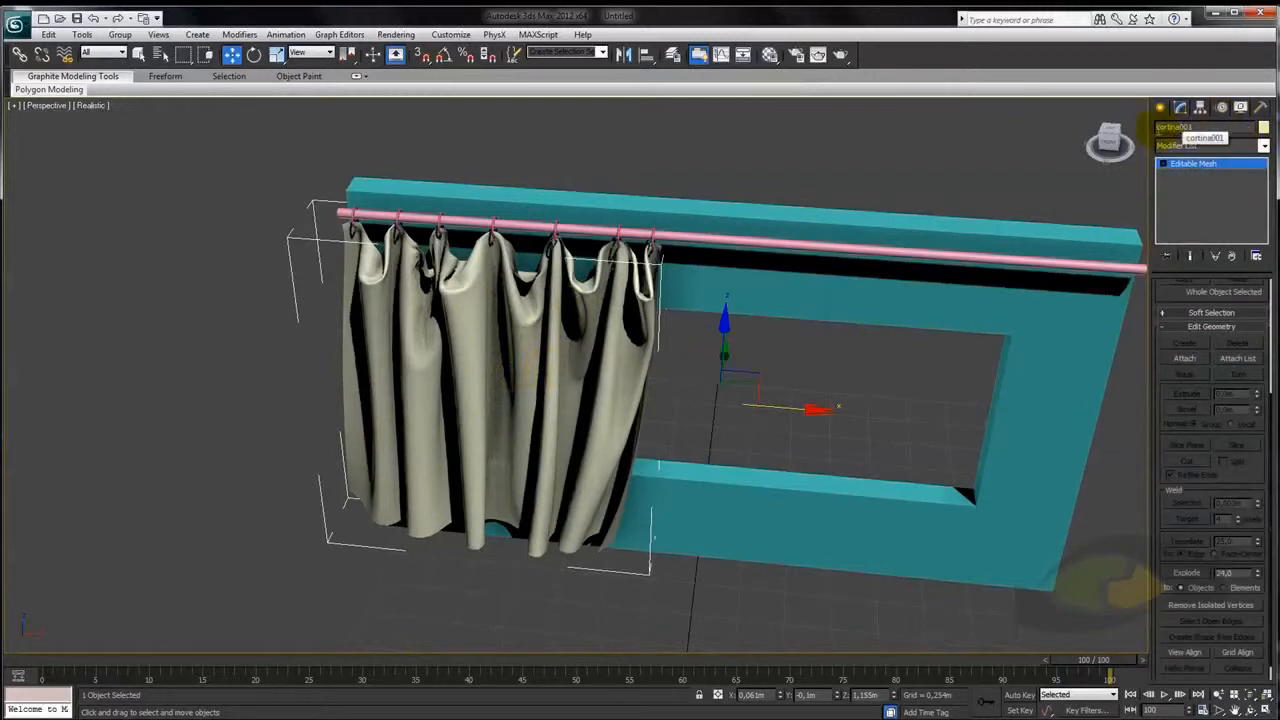
{"action": "scroll", "coordinate": [543, 408], "scroll_direction": "down", "scroll_amount": 5}
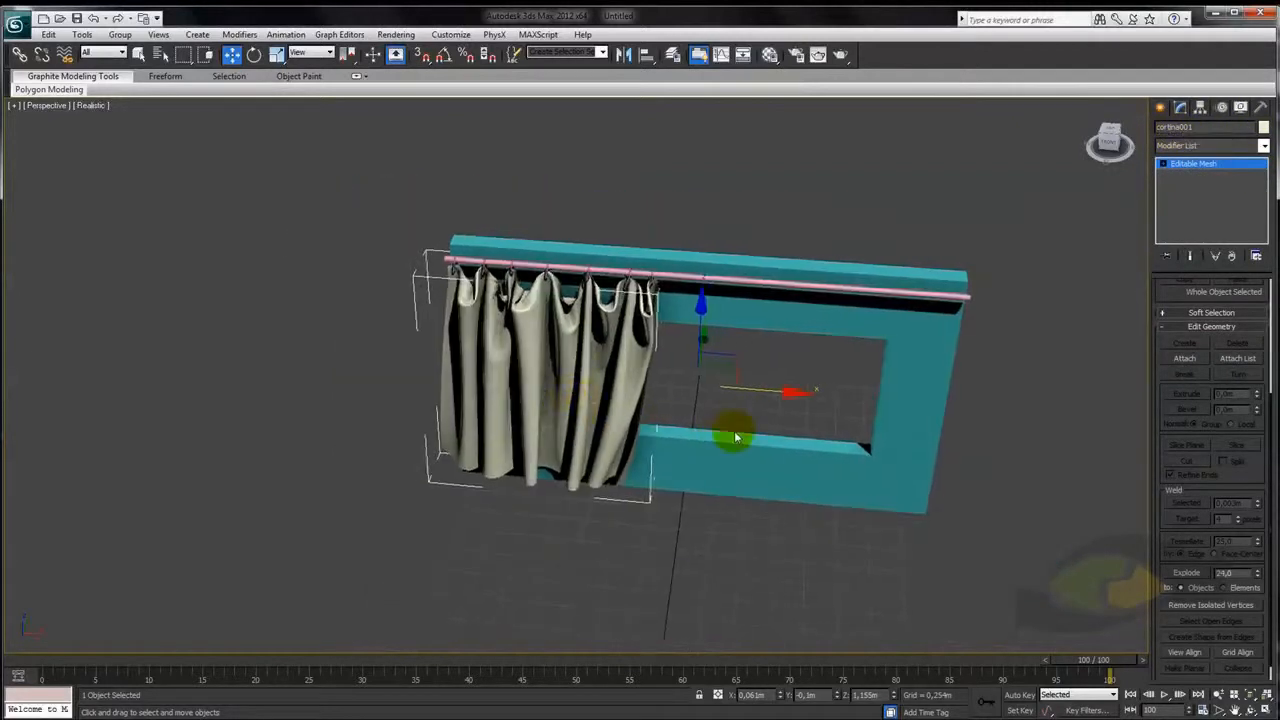
{"action": "left_click_drag", "start_coordinate": [766, 394], "coordinate": [330, 362]}
{"action": "middle_click_drag", "start_coordinate": [412, 456], "coordinate": [766, 458]}
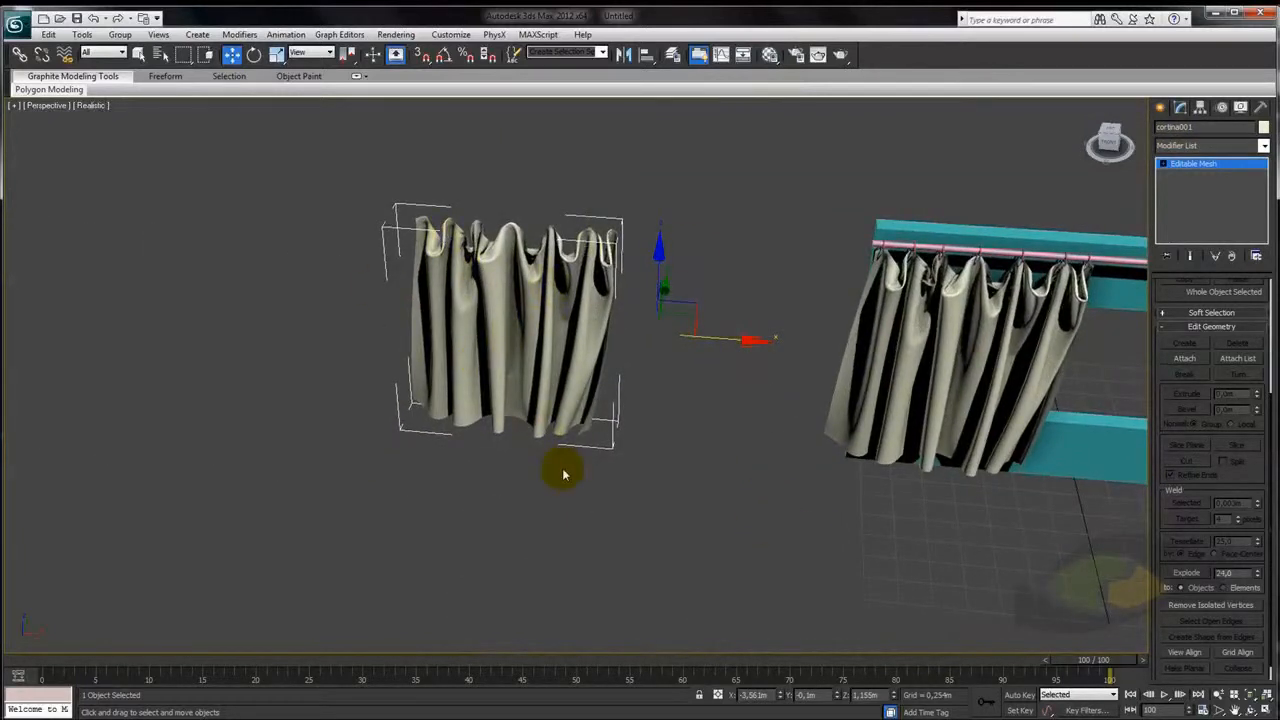
Scrub back to frame 6 to compare the static curtain copy with the animated curtain
{"action": "middle_click_drag", "start_coordinate": [563, 471], "coordinate": [370, 447]}
{"action": "left_click_drag", "start_coordinate": [1090, 661], "coordinate": [137, 636]}
{"action": "key", "text": "w"}
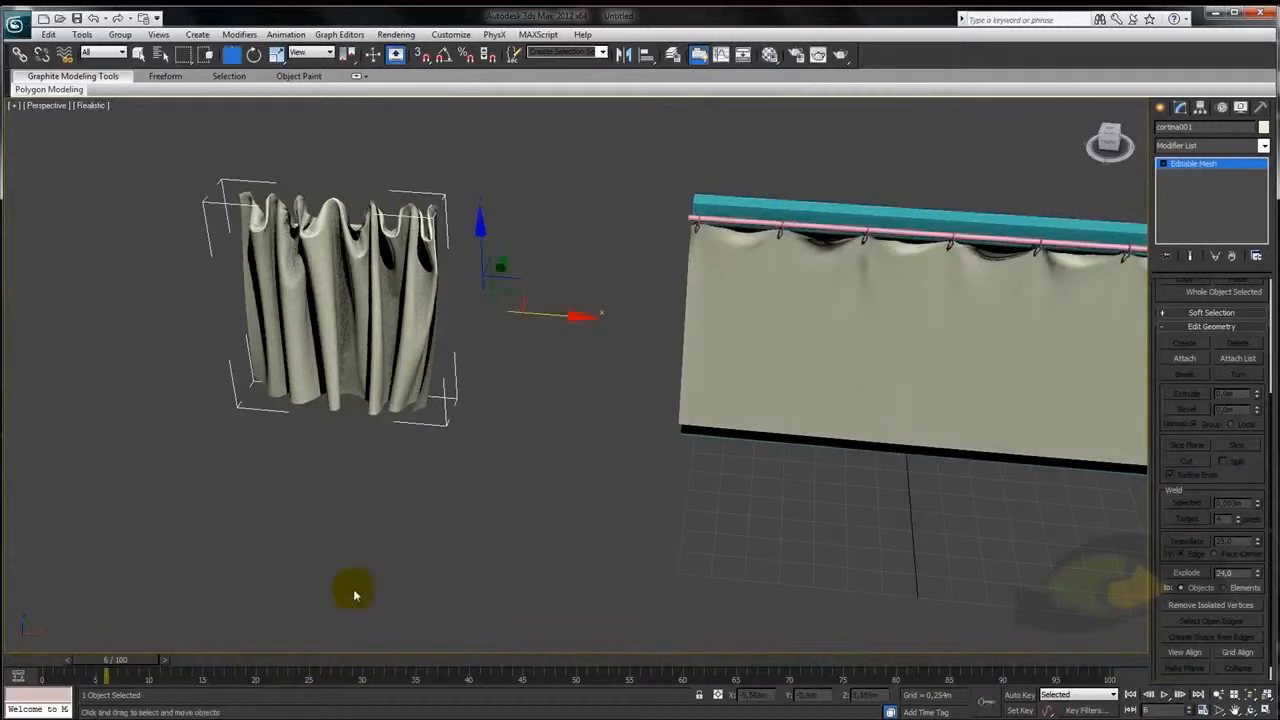
{"action": "middle_click_drag", "start_coordinate": [351, 591], "coordinate": [300, 600]}
{"action": "middle_click_drag", "start_coordinate": [457, 620], "coordinate": [464, 590], "text": "alt"}
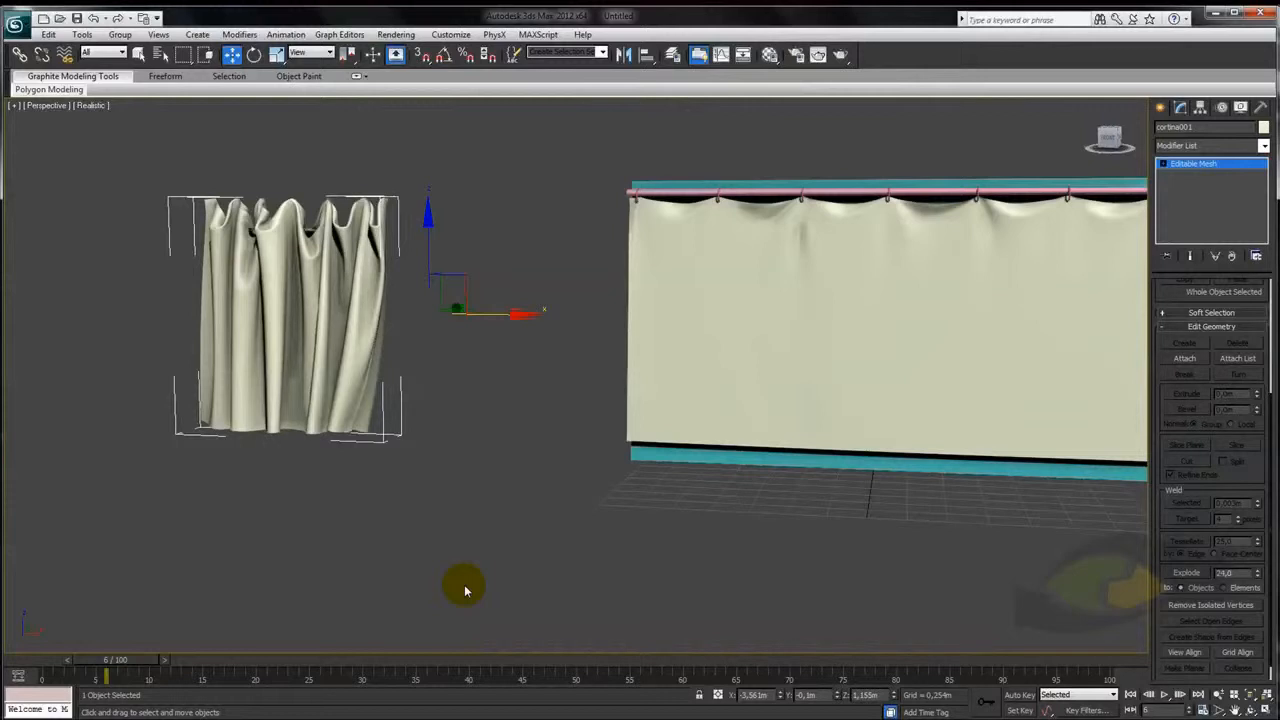
Draw a flat plane about 2.91 m long and 3.21 m wide on the floor before the wall, with 1 length and 1 width segment
{"action": "scroll", "coordinate": [640, 370], "scroll_direction": "down", "scroll_amount": 6}
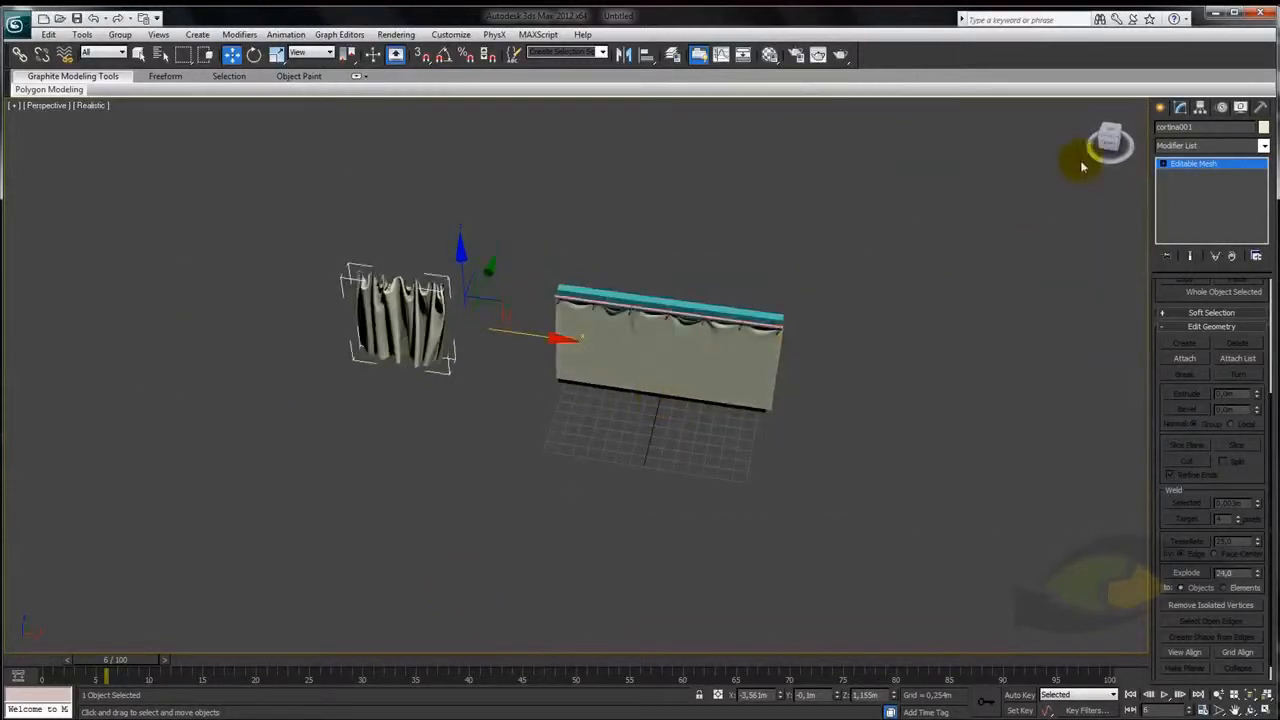
{"action": "left_click", "coordinate": [1160, 107]}
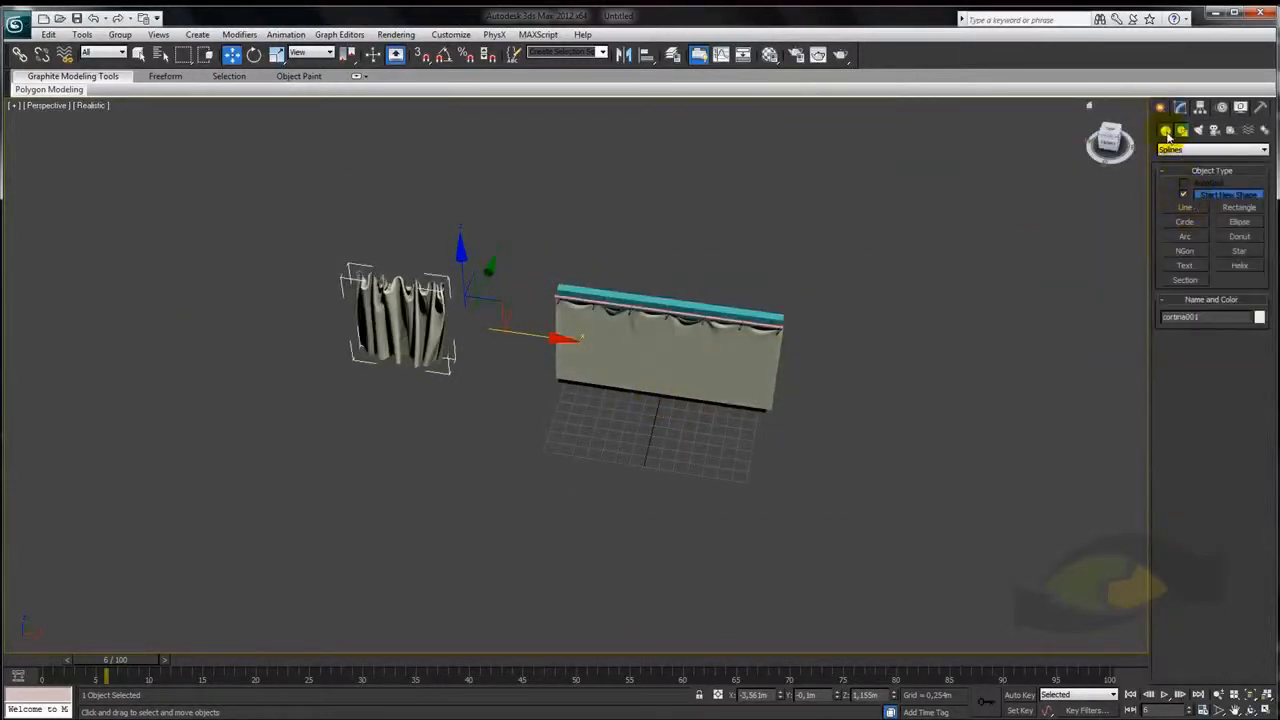
{"action": "left_click", "coordinate": [1165, 131]}
{"action": "left_click", "coordinate": [1239, 254]}
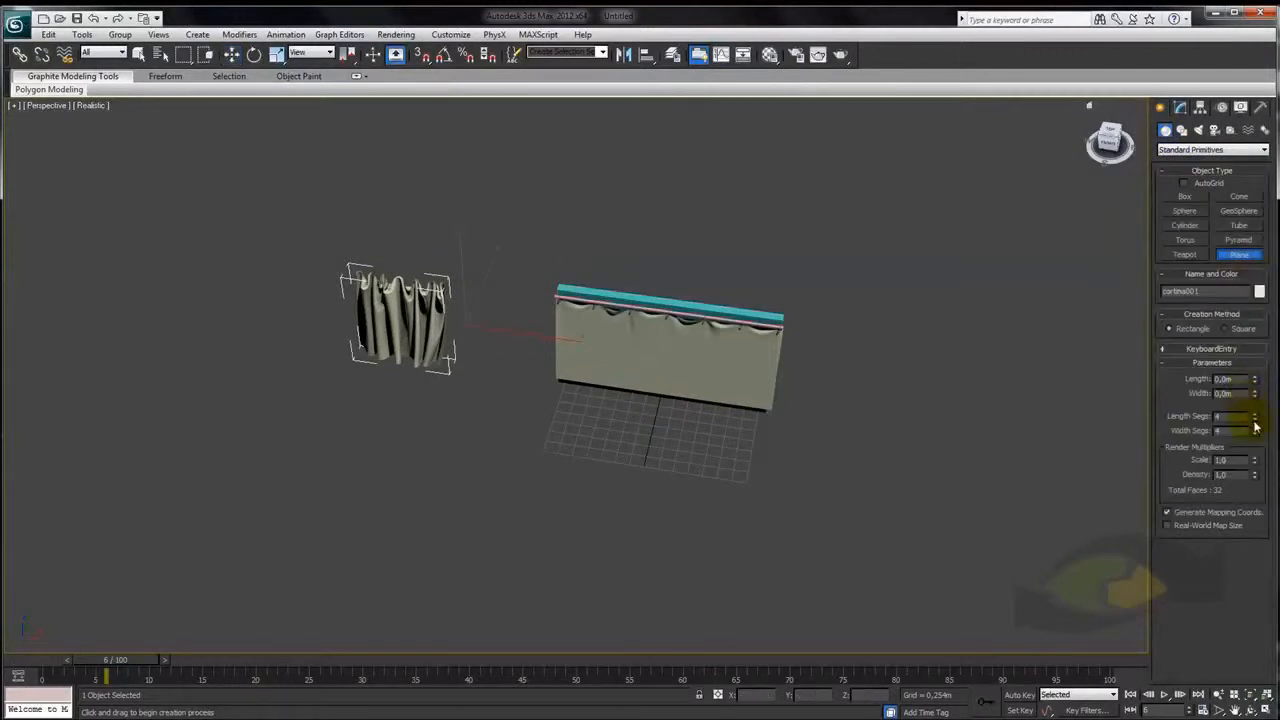
{"action": "left_click_drag", "start_coordinate": [606, 447], "coordinate": [786, 606]}
{"action": "middle_click_drag", "start_coordinate": [786, 606], "coordinate": [600, 320], "text": "alt"}
{"action": "scroll", "coordinate": [752, 412], "scroll_direction": "up", "scroll_amount": 5}
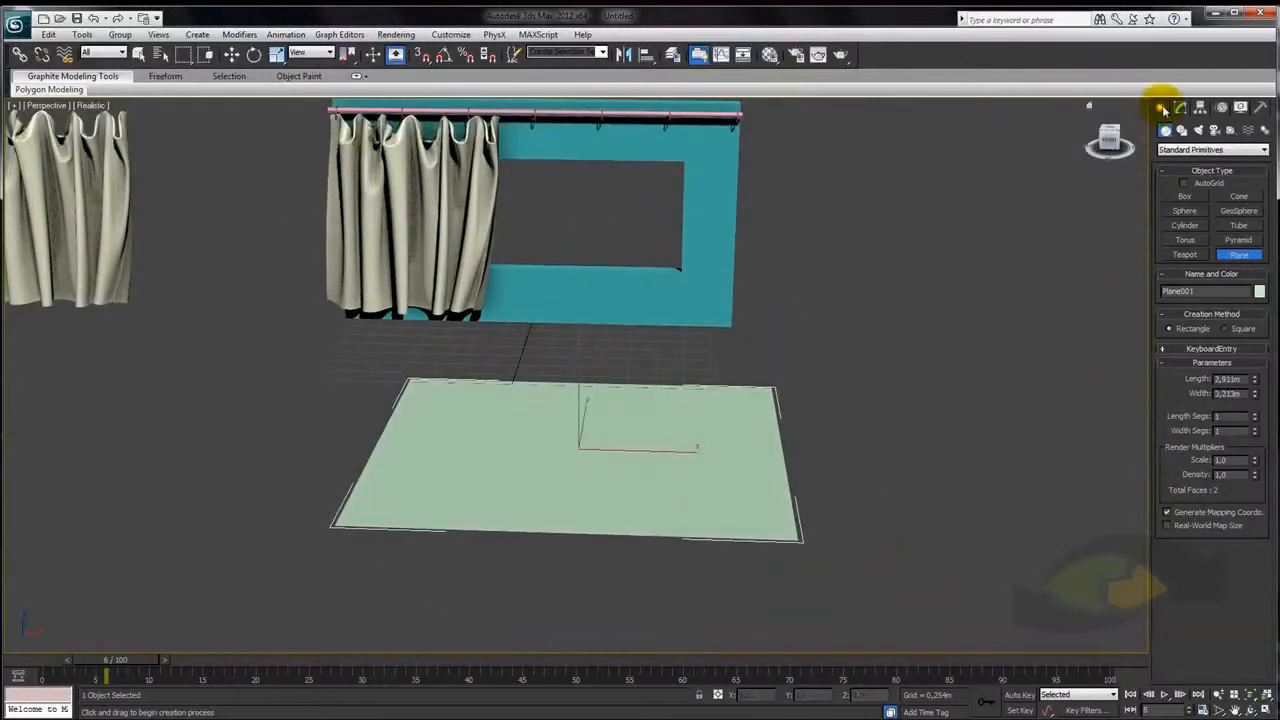
{"action": "middle_click_drag", "start_coordinate": [751, 326], "coordinate": [771, 328]}
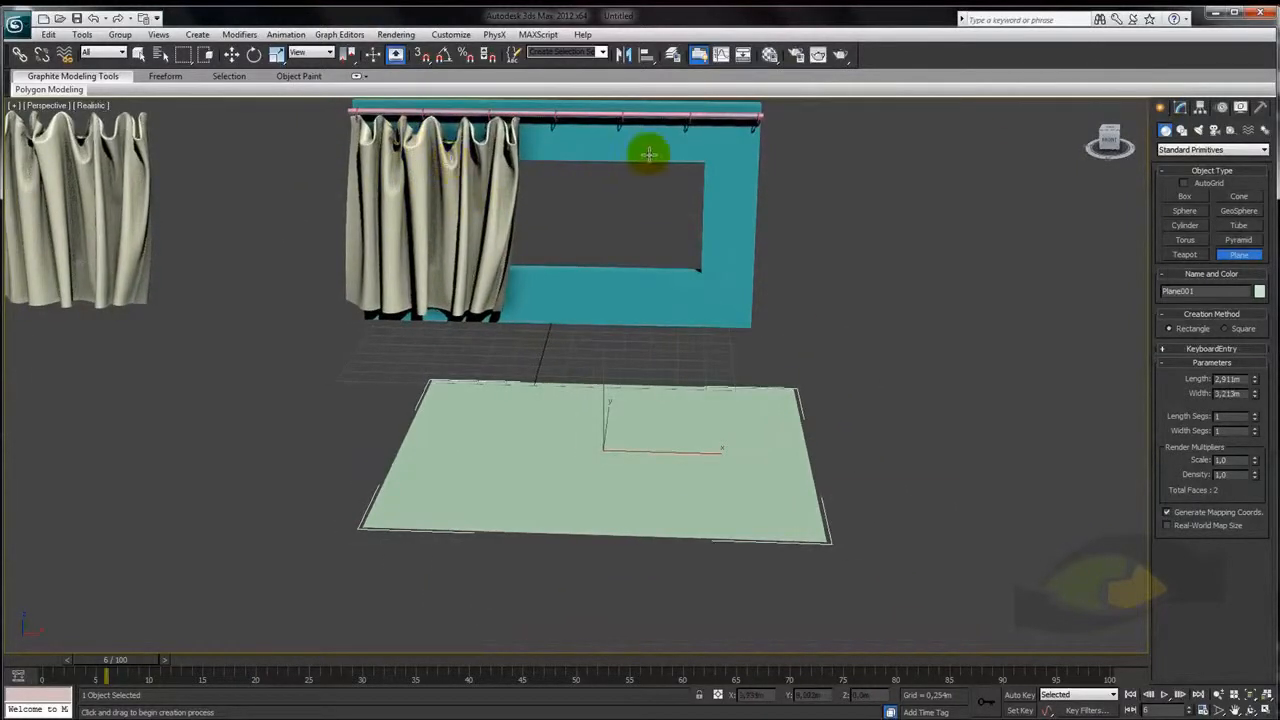
{"action": "middle_click_drag", "start_coordinate": [829, 276], "coordinate": [844, 265], "text": "alt"}
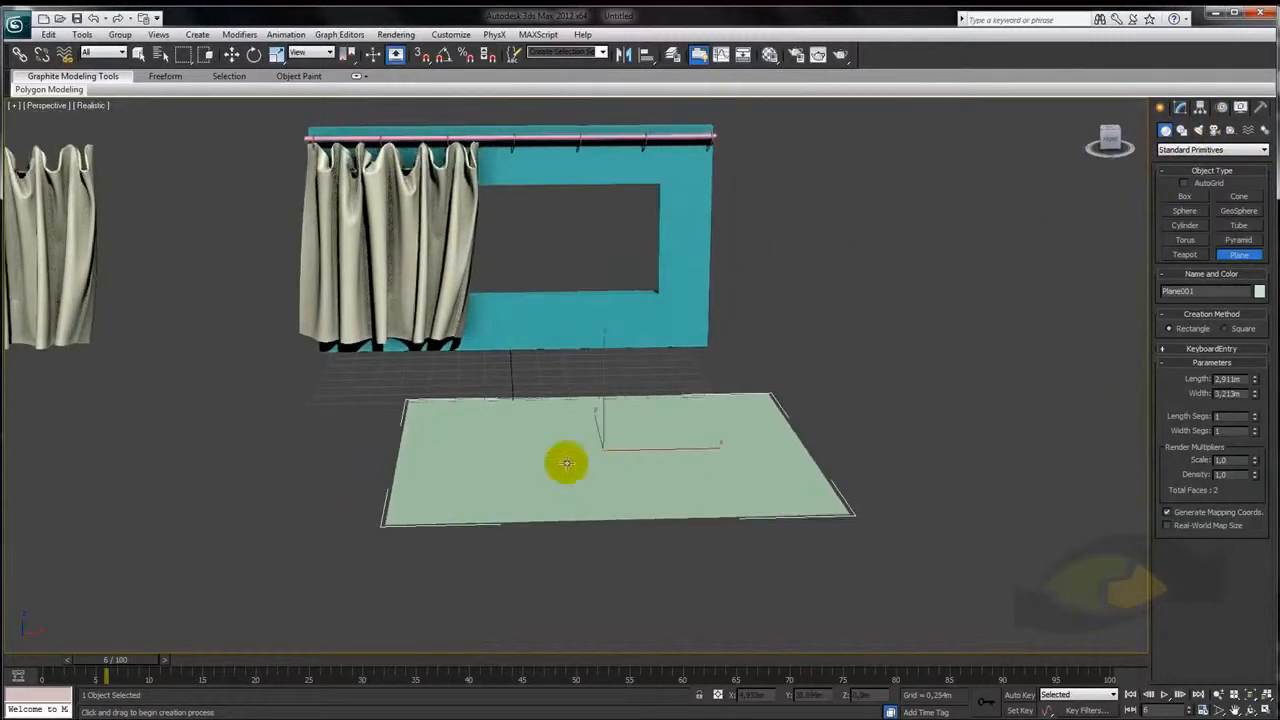
Convert the floor plane to an Editable Poly
{"action": "left_click", "coordinate": [1181, 108]}
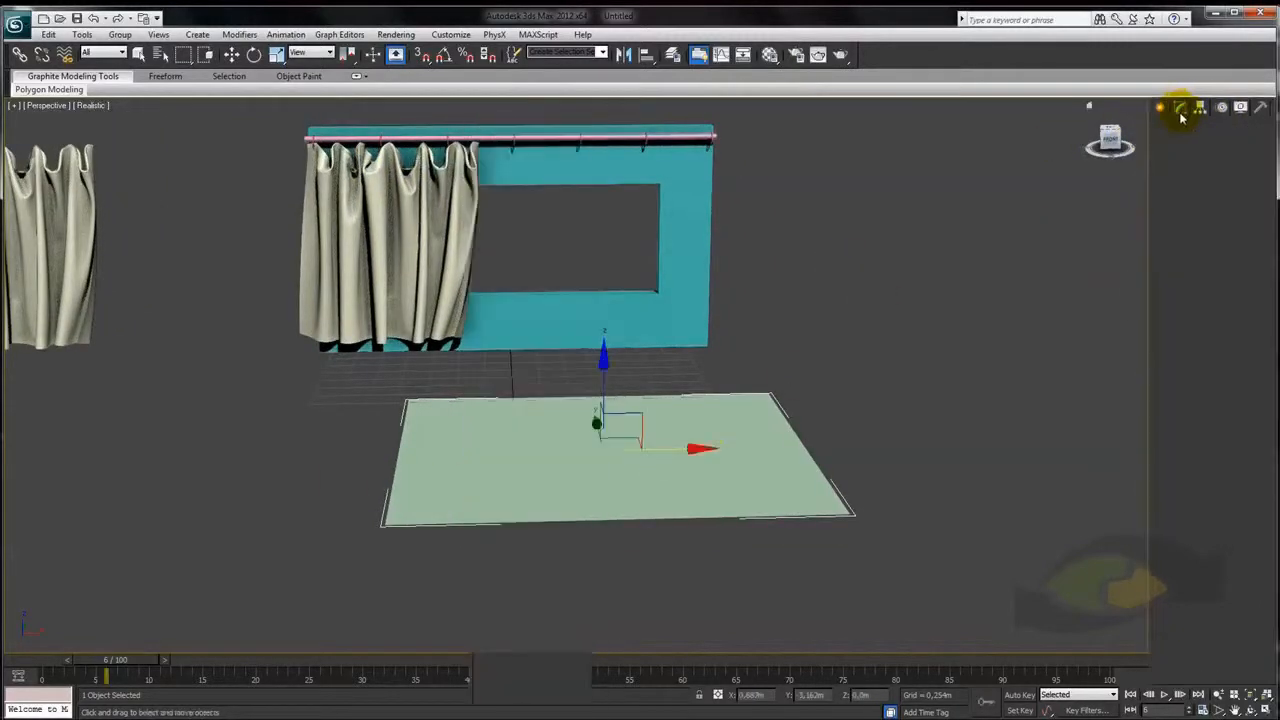
{"action": "right_click", "coordinate": [731, 416]}
{"action": "mouse_move", "coordinate": [809, 537]}
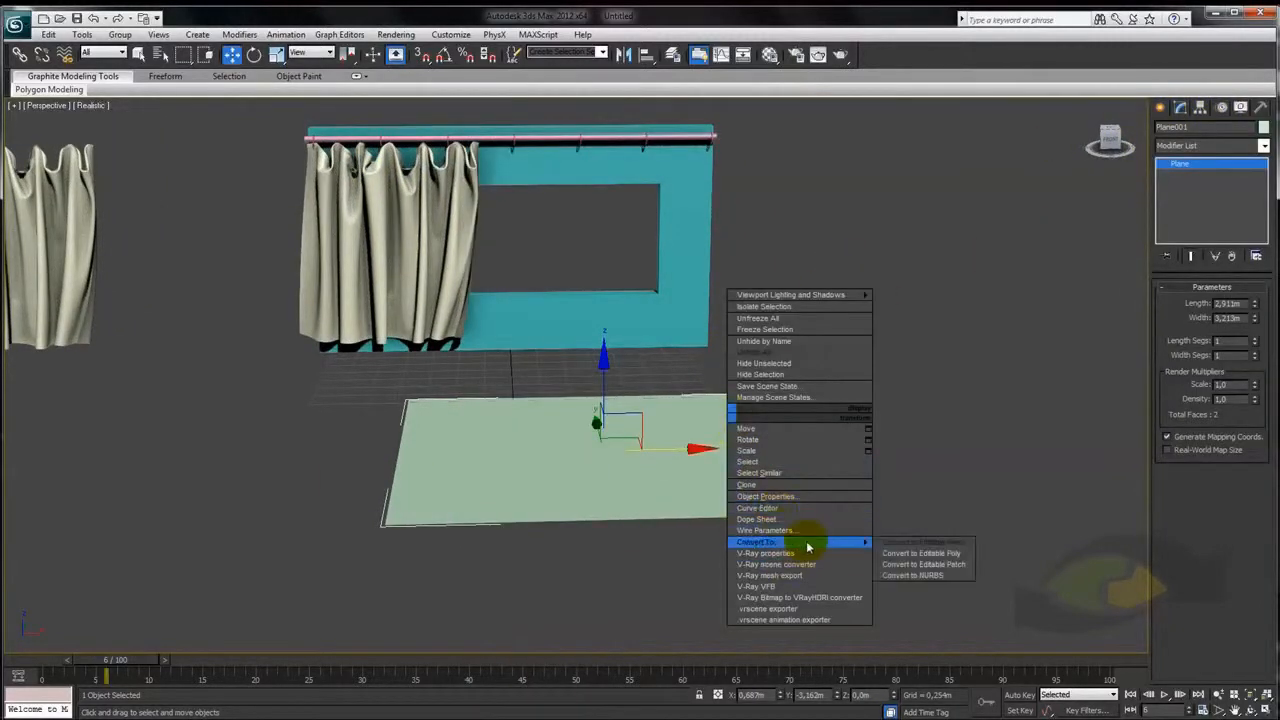
{"action": "left_click", "coordinate": [929, 551]}
{"action": "middle_click_drag", "start_coordinate": [912, 390], "coordinate": [893, 424], "text": "alt"}
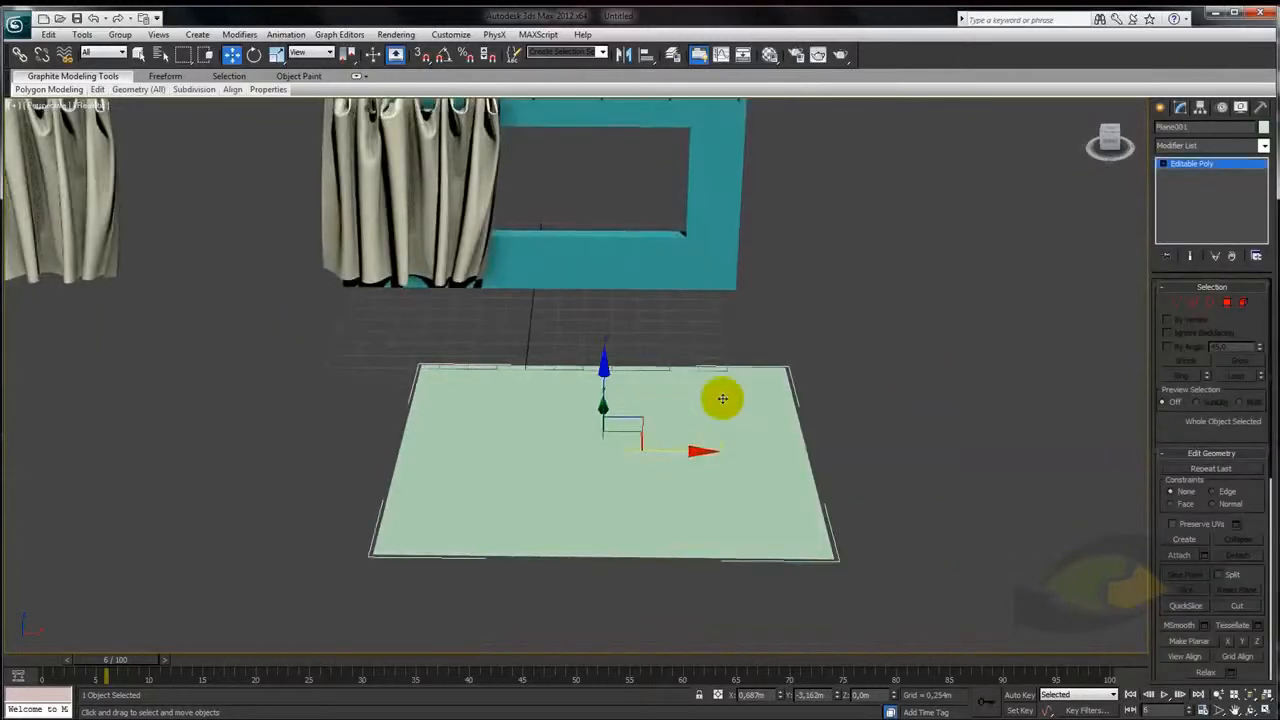
Try moving a corner vertex of the plane, and undo the move
{"action": "left_click", "coordinate": [1176, 303]}
{"action": "left_click_drag", "start_coordinate": [491, 500], "coordinate": [366, 586]}
{"action": "middle_click_drag", "start_coordinate": [366, 586], "coordinate": [457, 471], "text": "alt"}
{"action": "left_click_drag", "start_coordinate": [457, 471], "coordinate": [800, 371]}
{"action": "middle_click_drag", "start_coordinate": [800, 371], "coordinate": [630, 393], "text": "alt"}
{"action": "key", "text": "ctrl+z"}
Connect two opposite corner vertices of the plane with a diagonal edge and show edged faces
{"action": "middle_click_drag", "start_coordinate": [697, 430], "coordinate": [685, 376]}
{"action": "scroll", "coordinate": [685, 376], "scroll_direction": "down", "scroll_amount": 2}
{"action": "left_click_drag", "start_coordinate": [382, 290], "coordinate": [580, 363]}
{"action": "left_click", "coordinate": [629, 397]}
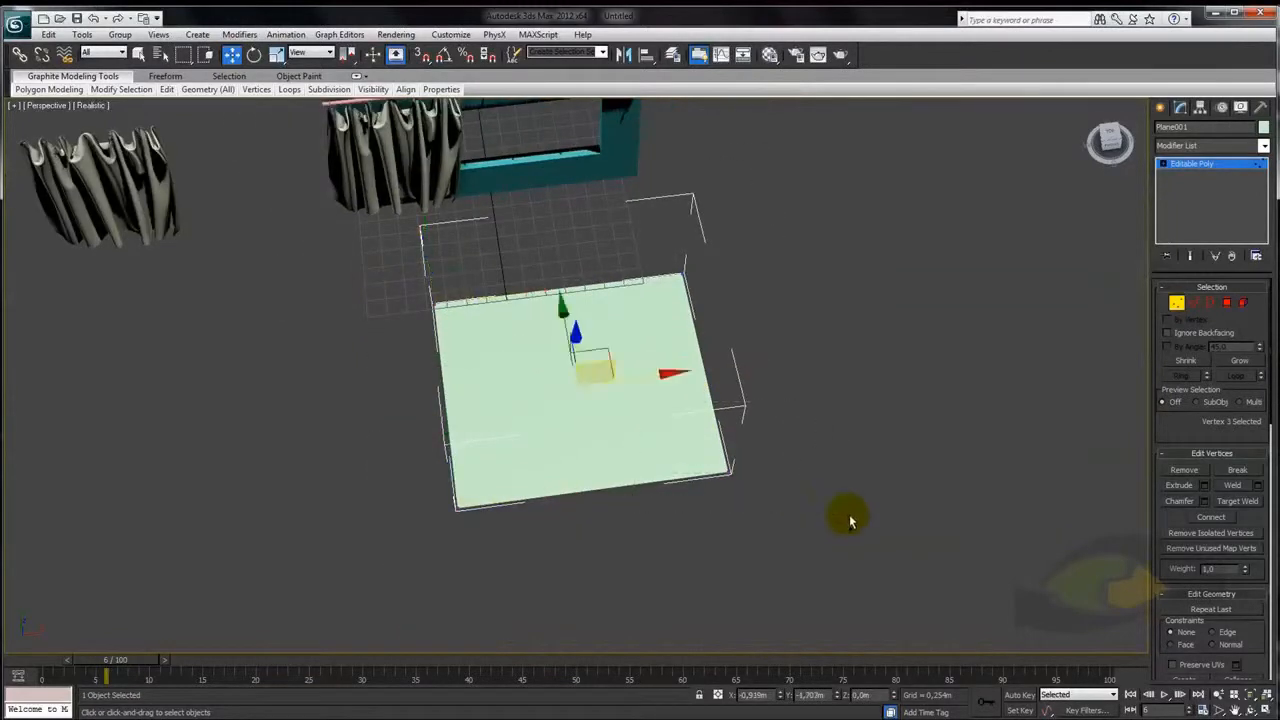
{"action": "left_click", "coordinate": [1207, 521]}
{"action": "middle_click_drag", "start_coordinate": [838, 472], "coordinate": [608, 449], "text": "alt"}
{"action": "key", "text": "F4"}
{"action": "scroll", "coordinate": [786, 449], "scroll_direction": "up", "scroll_amount": 3}
Try folding the plane along its diagonal by moving one of the unconnected corner vertices
{"action": "left_click", "coordinate": [416, 528]}
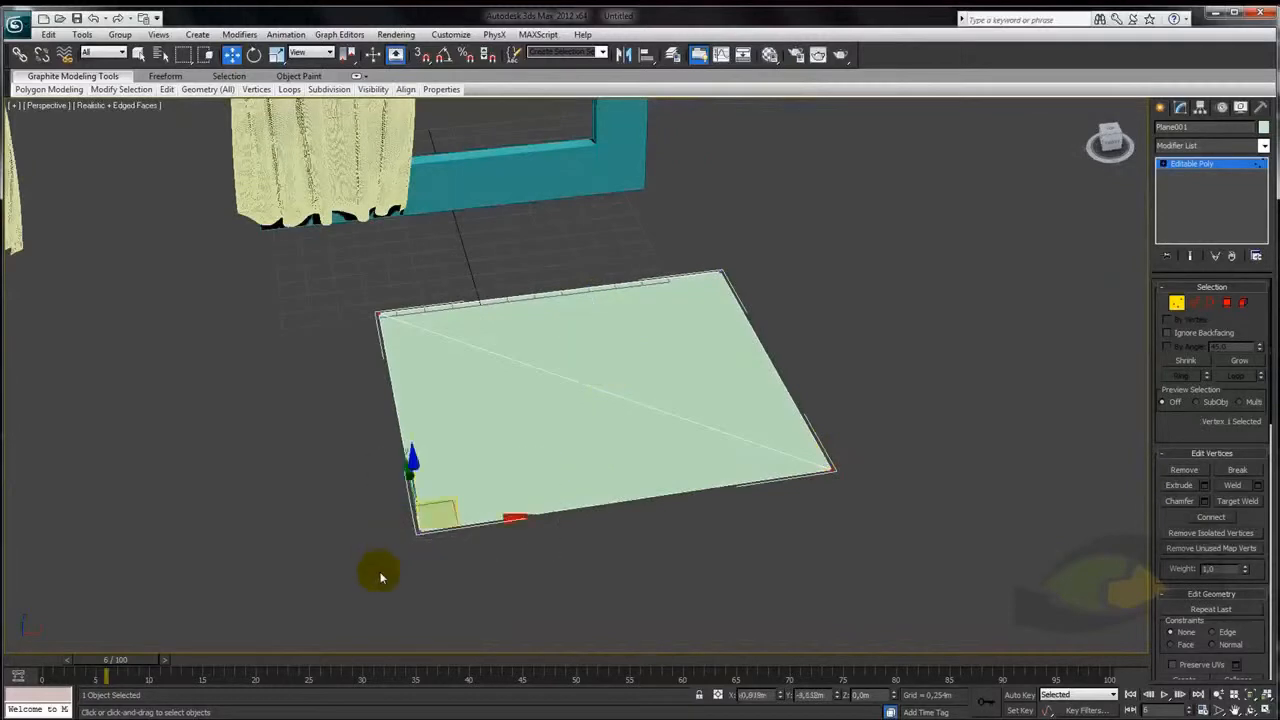
{"action": "middle_click_drag", "start_coordinate": [380, 577], "coordinate": [491, 491], "text": "alt"}
{"action": "left_click_drag", "start_coordinate": [453, 495], "coordinate": [543, 284]}
{"action": "middle_click_drag", "start_coordinate": [668, 393], "coordinate": [557, 351], "text": "alt"}
Cut a second diagonal across the plane between the two remaining opposite corners
{"action": "right_click", "coordinate": [555, 349]}
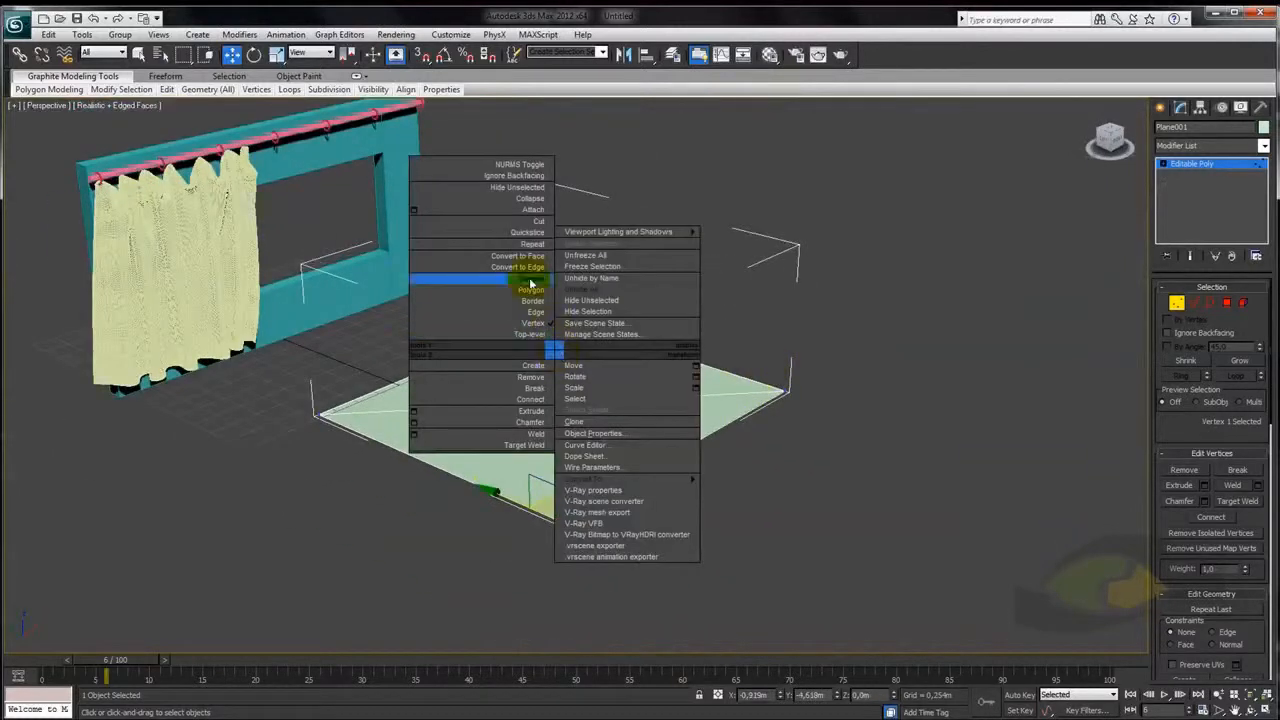
{"action": "left_click", "coordinate": [539, 222]}
{"action": "left_click", "coordinate": [553, 321]}
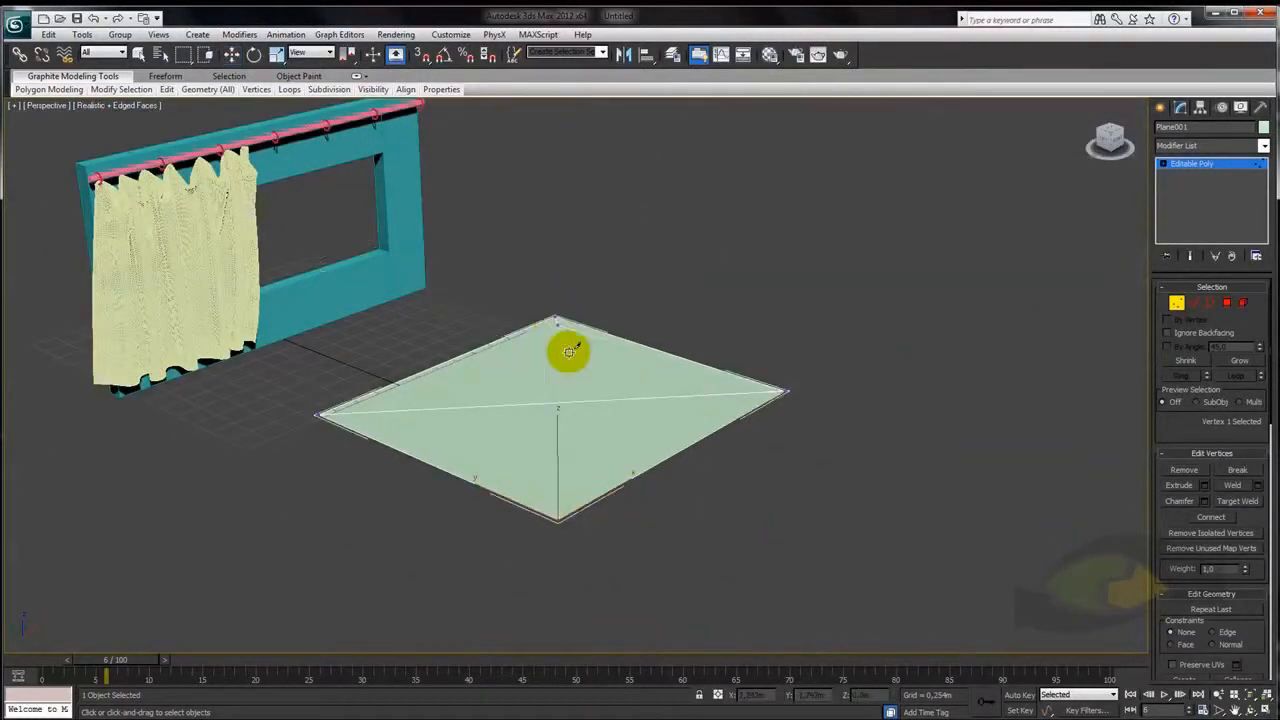
{"action": "middle_click_drag", "start_coordinate": [575, 510], "coordinate": [751, 471], "text": "alt"}
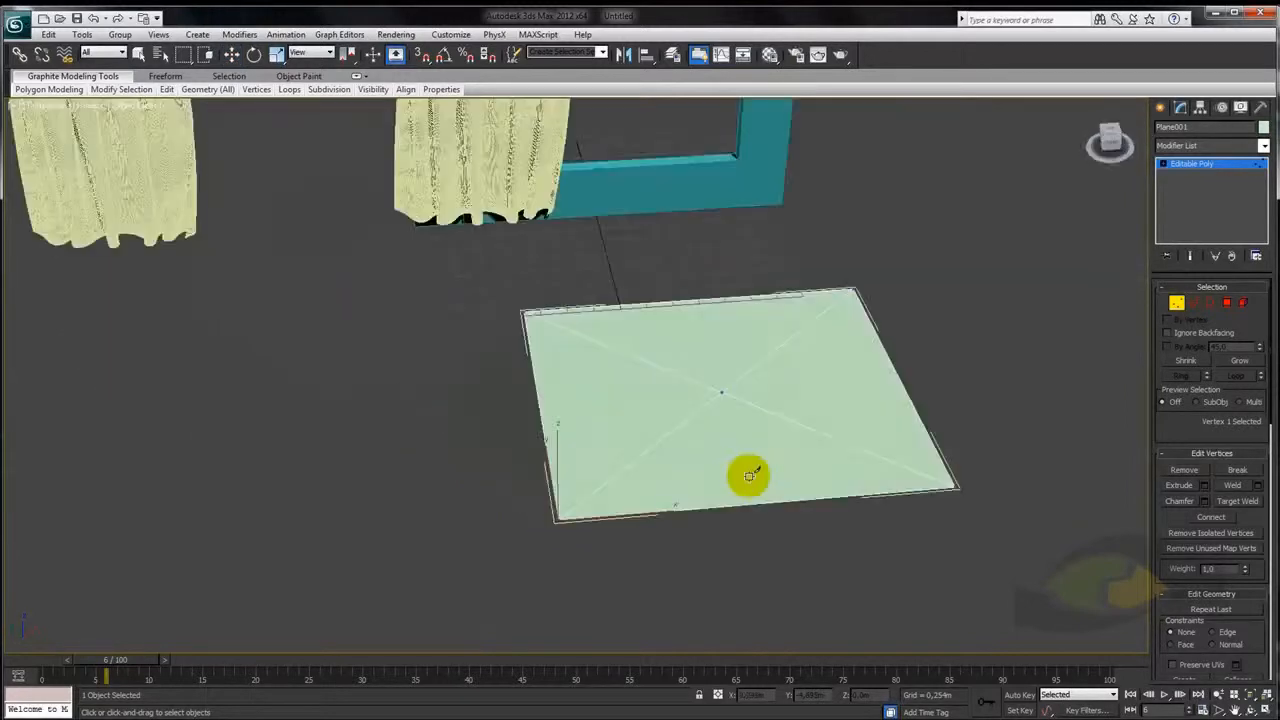
{"action": "middle_click_drag", "start_coordinate": [794, 397], "coordinate": [451, 429], "text": "alt"}
Select the plane's centre vertex where the diagonals cross and move it out of the surface and off centre
{"action": "key", "text": "w"}
{"action": "middle_click_drag", "start_coordinate": [494, 495], "coordinate": [479, 452], "text": "alt"}
{"action": "left_click_drag", "start_coordinate": [466, 489], "coordinate": [578, 322]}
{"action": "middle_click_drag", "start_coordinate": [775, 339], "coordinate": [703, 365], "text": "alt"}
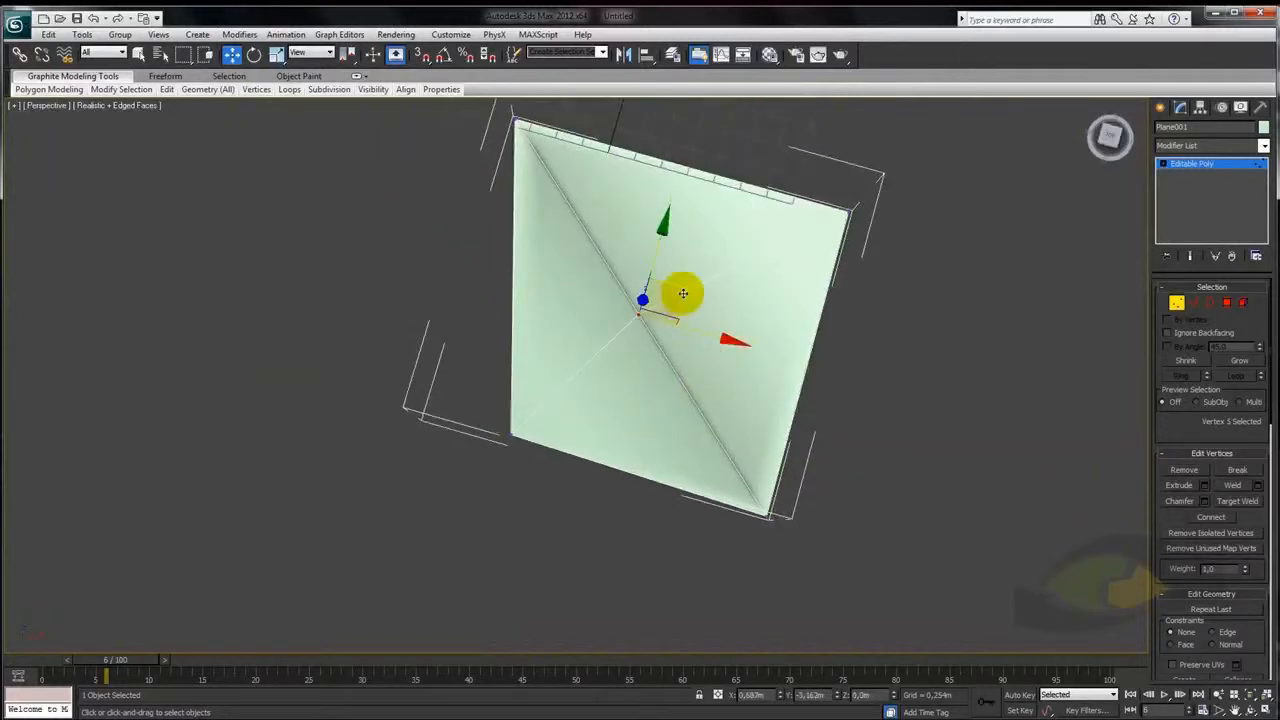
{"action": "left_click_drag", "start_coordinate": [683, 291], "coordinate": [714, 369]}
Move a corner vertex to deform the plane further, inspect the folded faces, and leave vertex editing
{"action": "middle_click_drag", "start_coordinate": [714, 369], "coordinate": [722, 450], "text": "alt"}
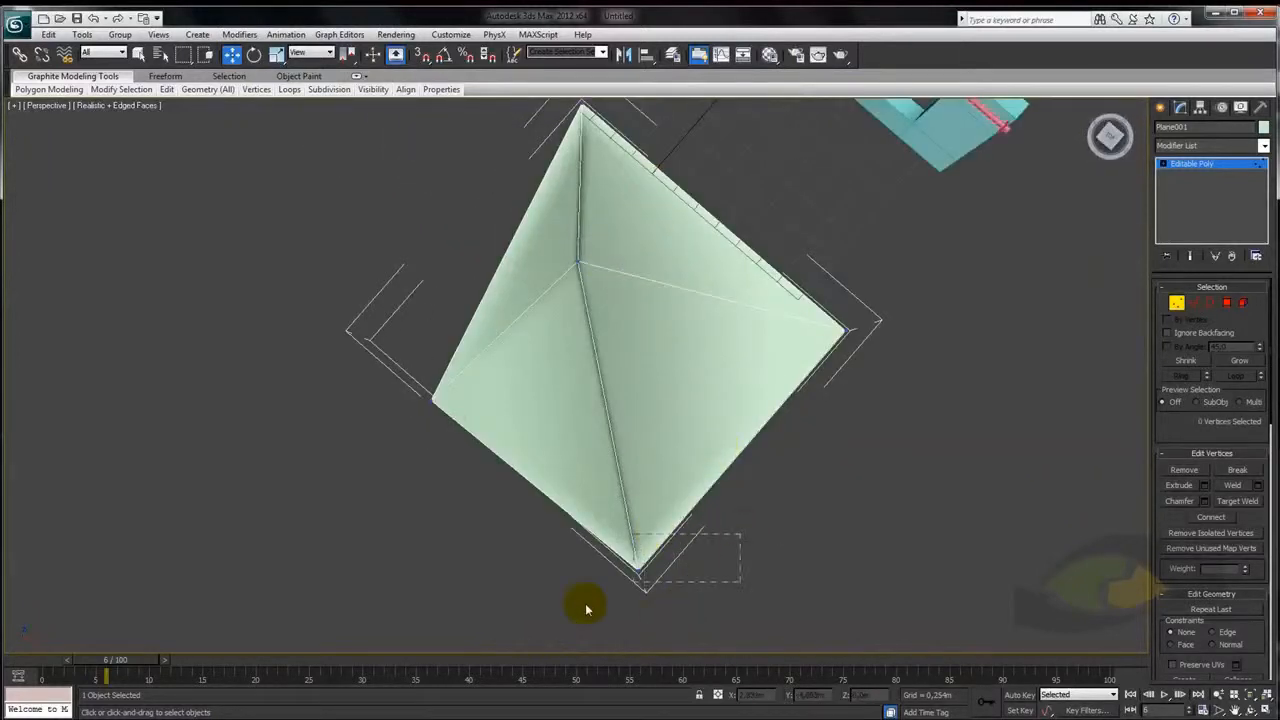
{"action": "left_click_drag", "start_coordinate": [587, 609], "coordinate": [586, 609]}
{"action": "middle_click_drag", "start_coordinate": [652, 594], "coordinate": [640, 548], "text": "alt"}
{"action": "left_click_drag", "start_coordinate": [690, 579], "coordinate": [698, 465]}
{"action": "middle_click_drag", "start_coordinate": [742, 506], "coordinate": [651, 451], "text": "alt"}
{"action": "middle_click_drag", "start_coordinate": [742, 393], "coordinate": [819, 426], "text": "alt"}
{"action": "middle_click_drag", "start_coordinate": [788, 318], "coordinate": [929, 277], "text": "alt"}
{"action": "middle_click_drag", "start_coordinate": [760, 349], "coordinate": [1012, 286], "text": "alt"}
{"action": "scroll", "coordinate": [647, 465], "scroll_direction": "up", "scroll_amount": 2}
{"action": "left_click", "coordinate": [1203, 168]}
Compare the deformed plane with the curtains and delete the plane
{"action": "middle_click_drag", "start_coordinate": [520, 412], "coordinate": [560, 438], "text": "alt"}
{"action": "scroll", "coordinate": [548, 466], "scroll_direction": "up", "scroll_amount": 2}
{"action": "scroll", "coordinate": [590, 466], "scroll_direction": "down", "scroll_amount": 1}
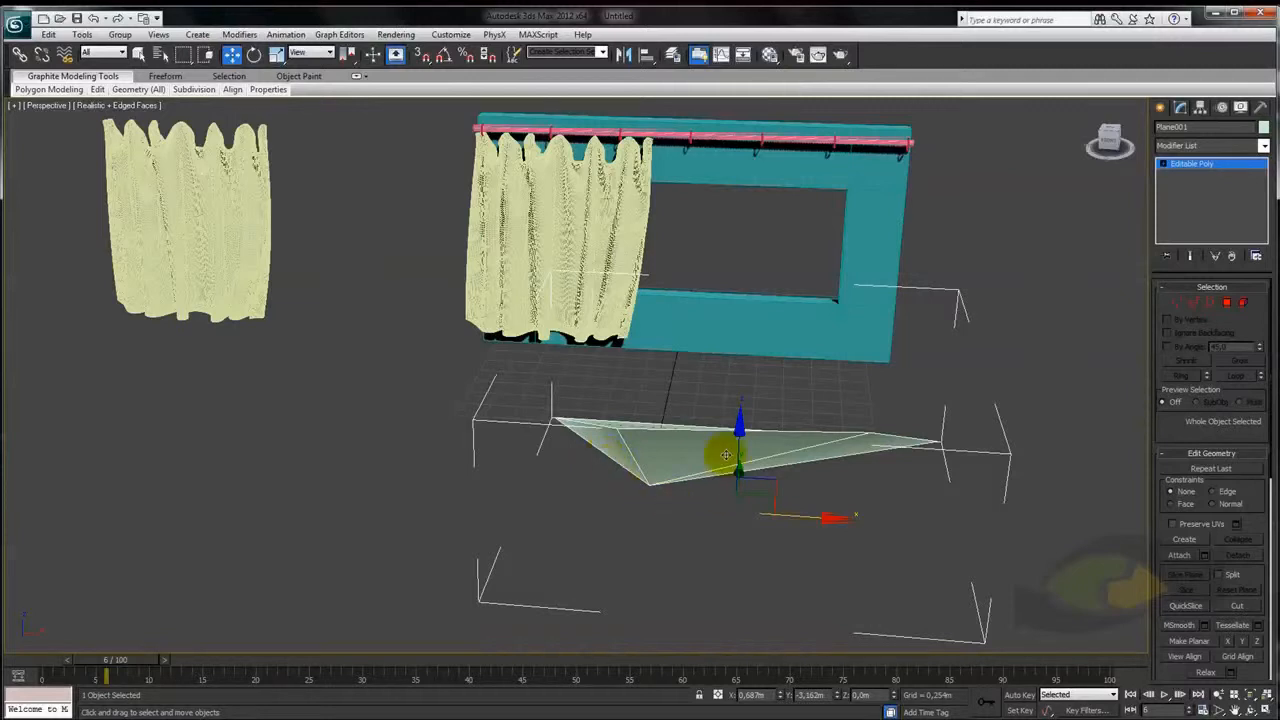
{"action": "middle_click_drag", "start_coordinate": [610, 473], "coordinate": [486, 474]}
{"action": "scroll", "coordinate": [486, 474], "scroll_direction": "down", "scroll_amount": 2}
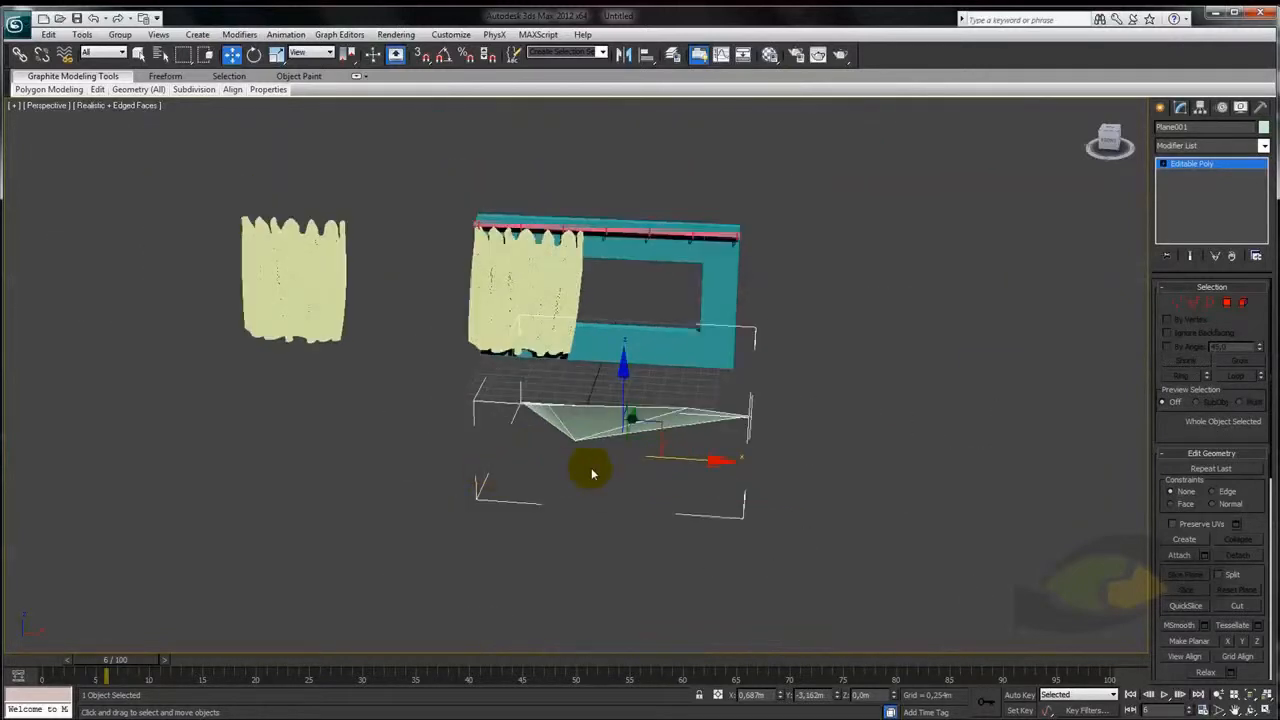
{"action": "scroll", "coordinate": [598, 470], "scroll_direction": "up", "scroll_amount": 2}
{"action": "middle_click_drag", "start_coordinate": [314, 346], "coordinate": [632, 437]}
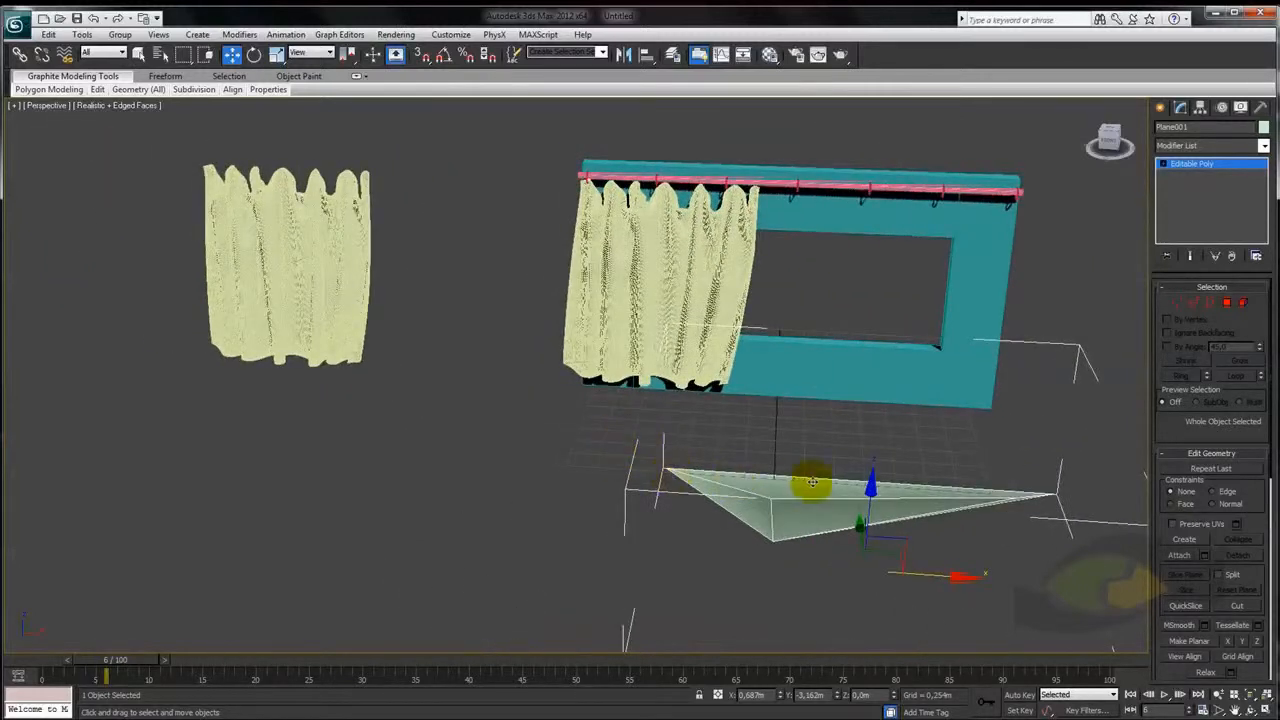
{"action": "key", "text": "Delete"}
Select the static curtain copy and scrub back to frame 0 to compare it with the animated curtain
{"action": "scroll", "coordinate": [861, 494], "scroll_direction": "down", "scroll_amount": 3}
{"action": "mouse_move", "coordinate": [651, 514]}
{"action": "middle_mouse_down", "text": "alt"}
{"action": "mouse_move", "coordinate": [601, 515]}
{"action": "mouse_move", "coordinate": [639, 511]}
{"action": "middle_mouse_up", "text": "alt"}
{"action": "scroll", "coordinate": [637, 510], "scroll_direction": "up", "scroll_amount": 5}
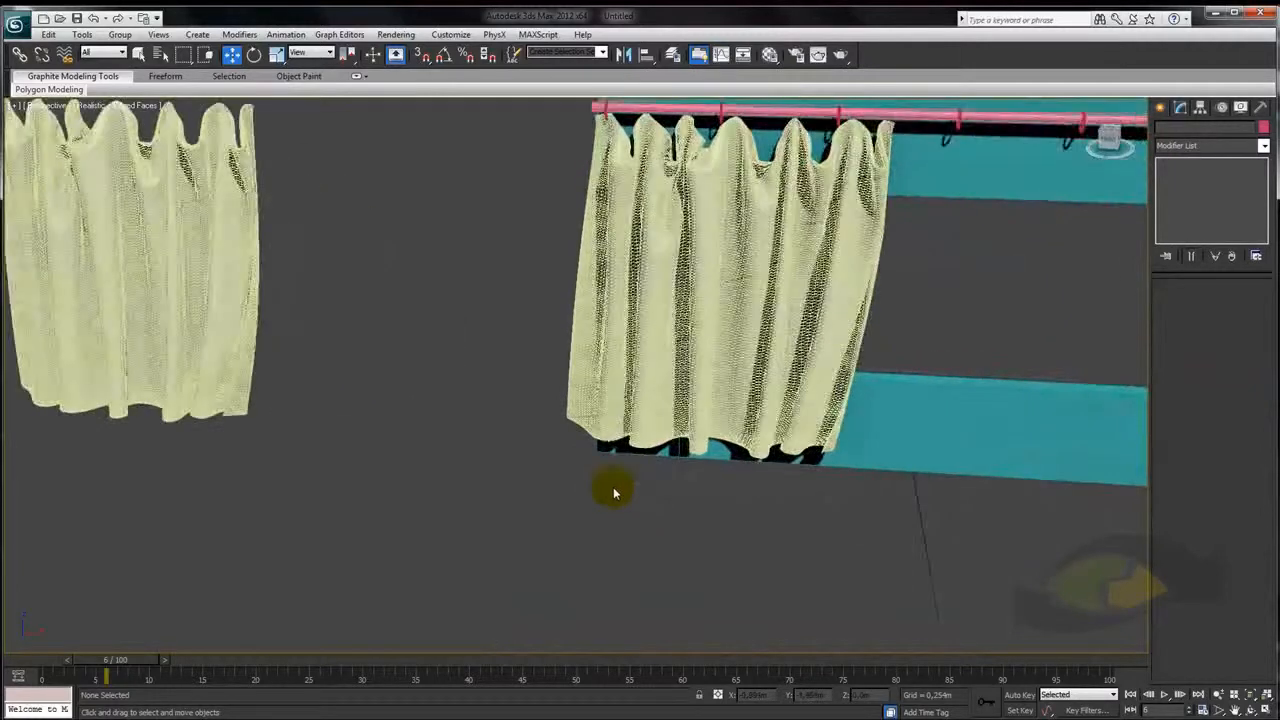
{"action": "scroll", "coordinate": [611, 487], "scroll_direction": "down", "scroll_amount": 4}
{"action": "left_click", "coordinate": [324, 286]}
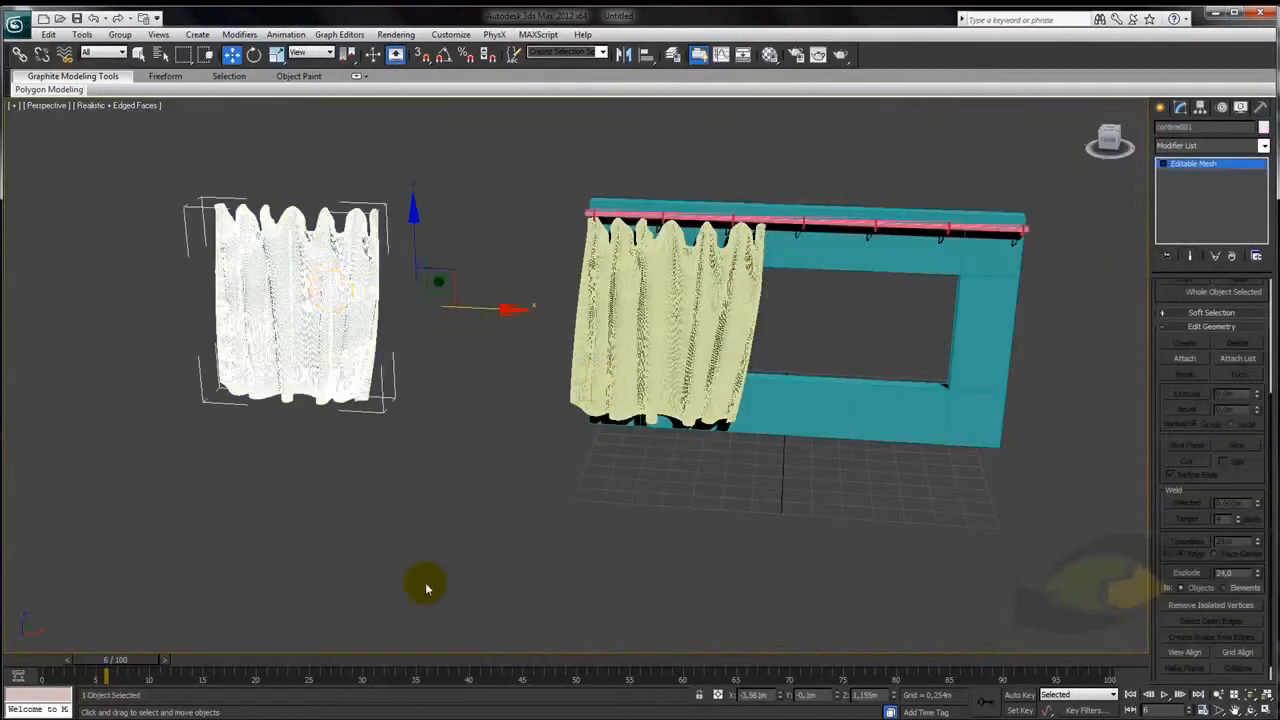
{"action": "left_click_drag", "start_coordinate": [119, 663], "coordinate": [14, 651]}
{"action": "key", "text": "w"}
{"action": "middle_click_drag", "start_coordinate": [484, 459], "coordinate": [514, 510]}
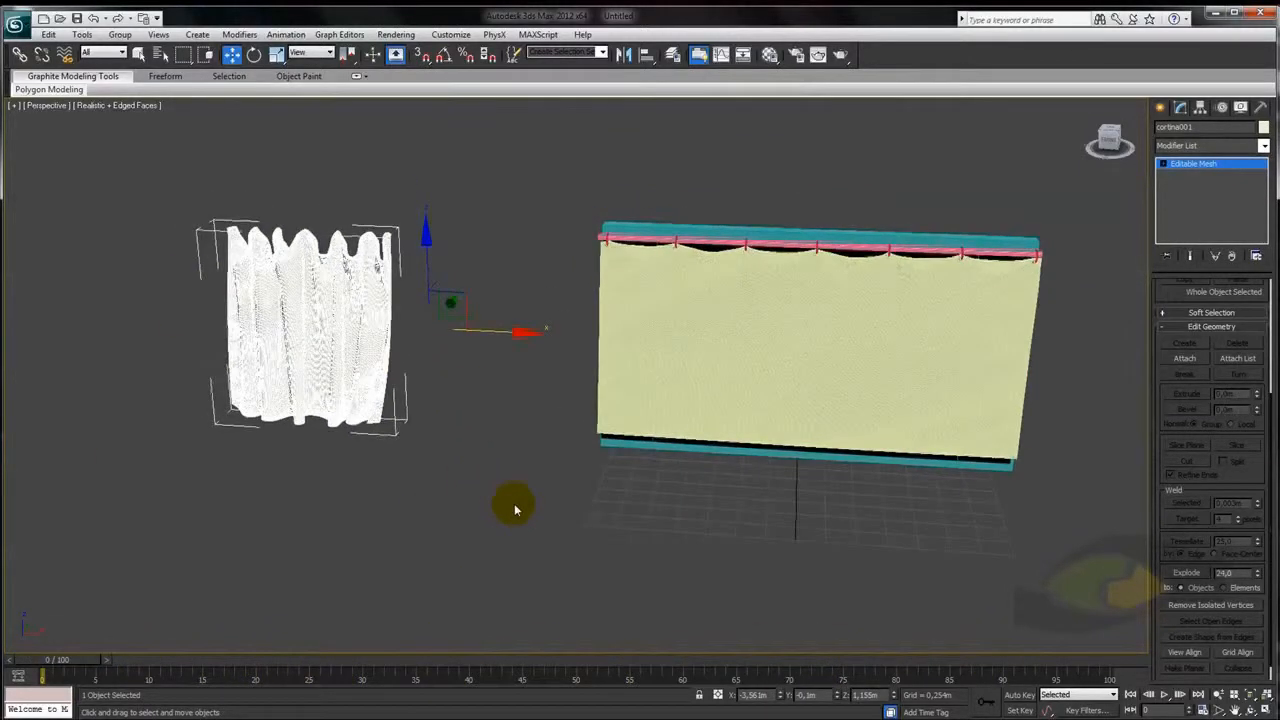
Undo the plane's deletion and all its edits back through its creation
{"action": "key", "text": "ctrl+z"}
{"action": "key", "text": "ctrl+z"}
{"action": "key", "text": "ctrl+z"}
{"action": "key", "text": "ctrl+z"}
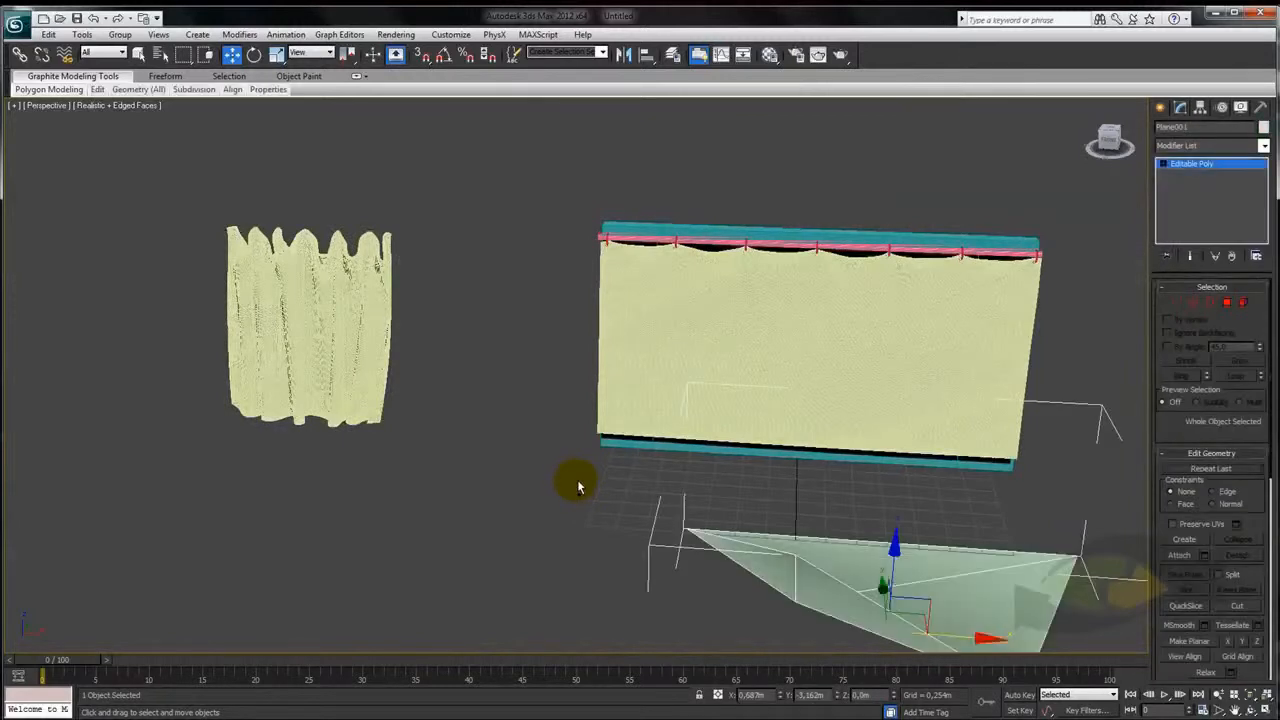
{"action": "left_click", "coordinate": [93, 19]}
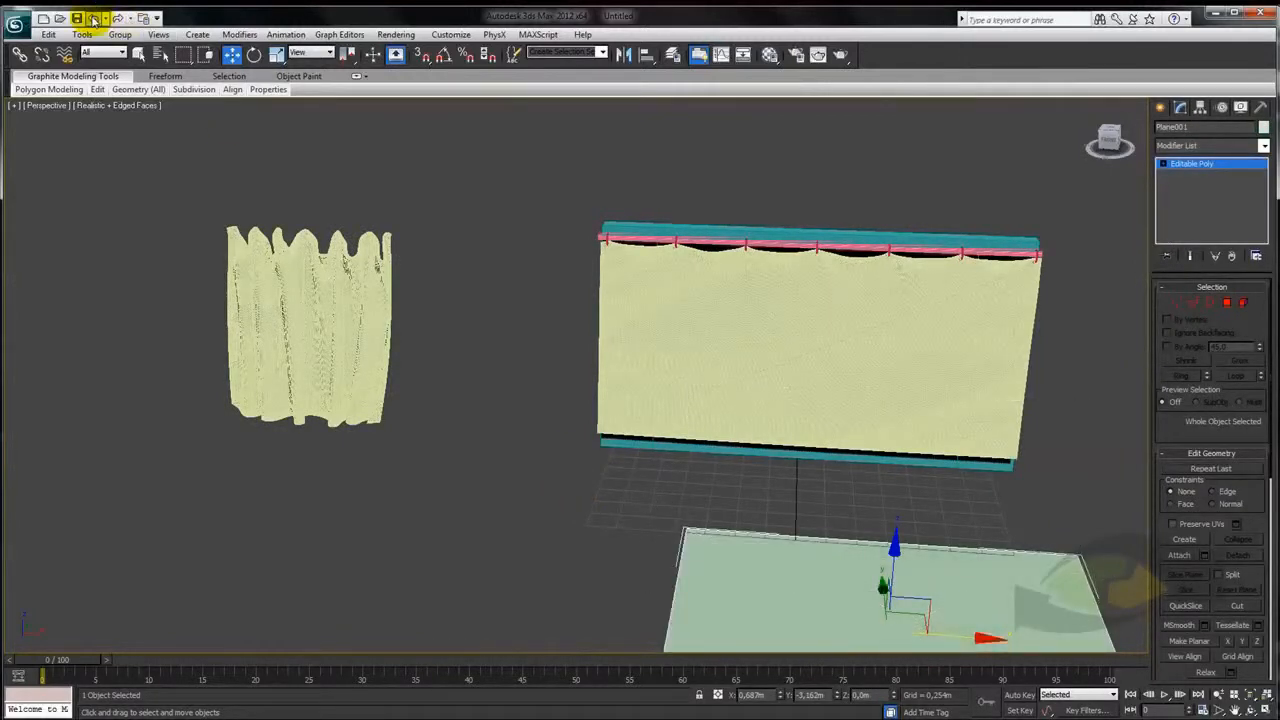
{"action": "left_click", "coordinate": [93, 19]}
{"action": "left_click", "coordinate": [93, 19]}
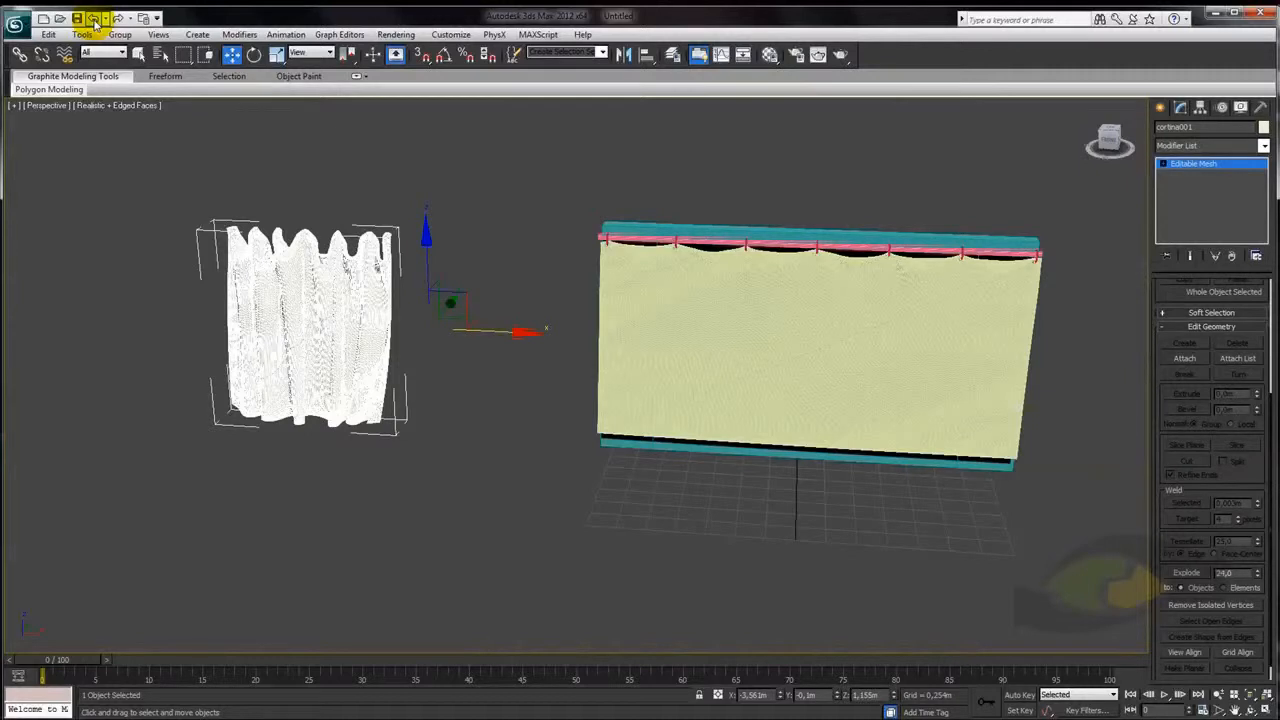
{"action": "mouse_move", "coordinate": [441, 261]}
{"action": "middle_mouse_down", "text": "alt"}
{"action": "mouse_move", "coordinate": [497, 317]}
{"action": "mouse_move", "coordinate": [445, 268]}
{"action": "middle_mouse_up", "text": "alt"}
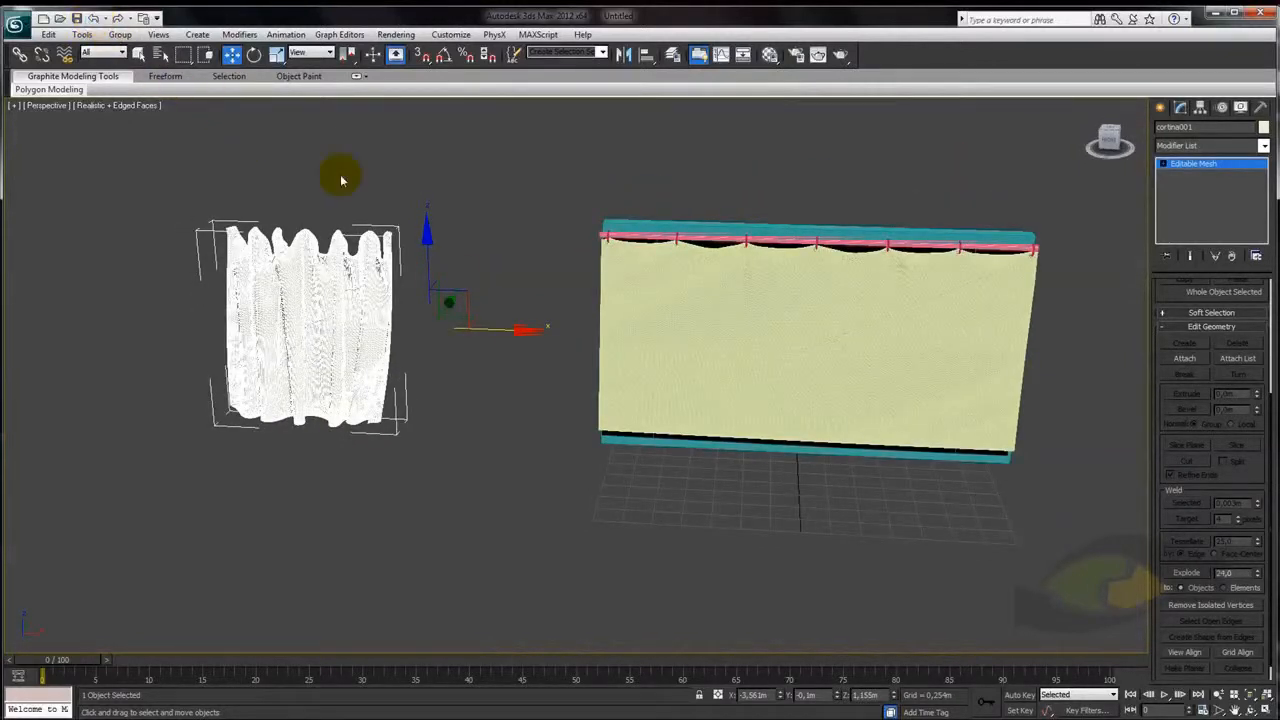
Move the static curtain copy back under the rod to about X 0.003 m, matching the gathered curtain at frame 100
{"action": "left_click_drag", "start_coordinate": [505, 331], "coordinate": [871, 363]}
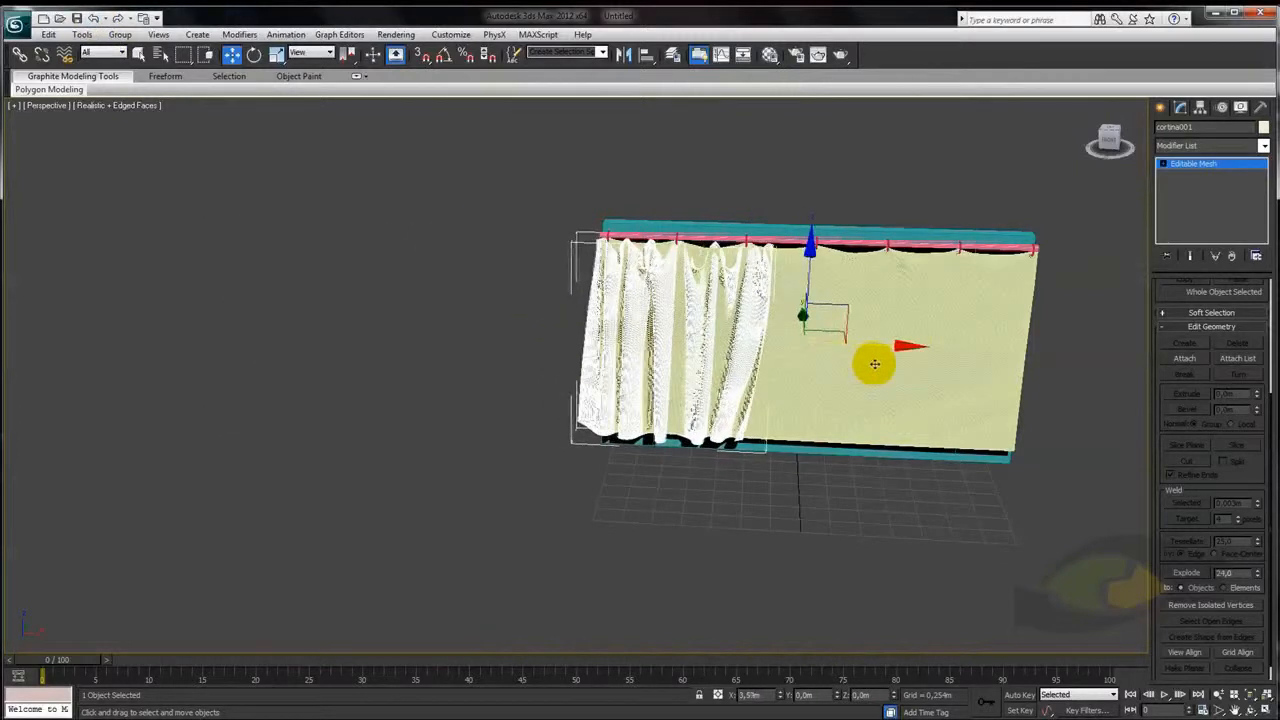
{"action": "left_click_drag", "start_coordinate": [70, 663], "coordinate": [1045, 660]}
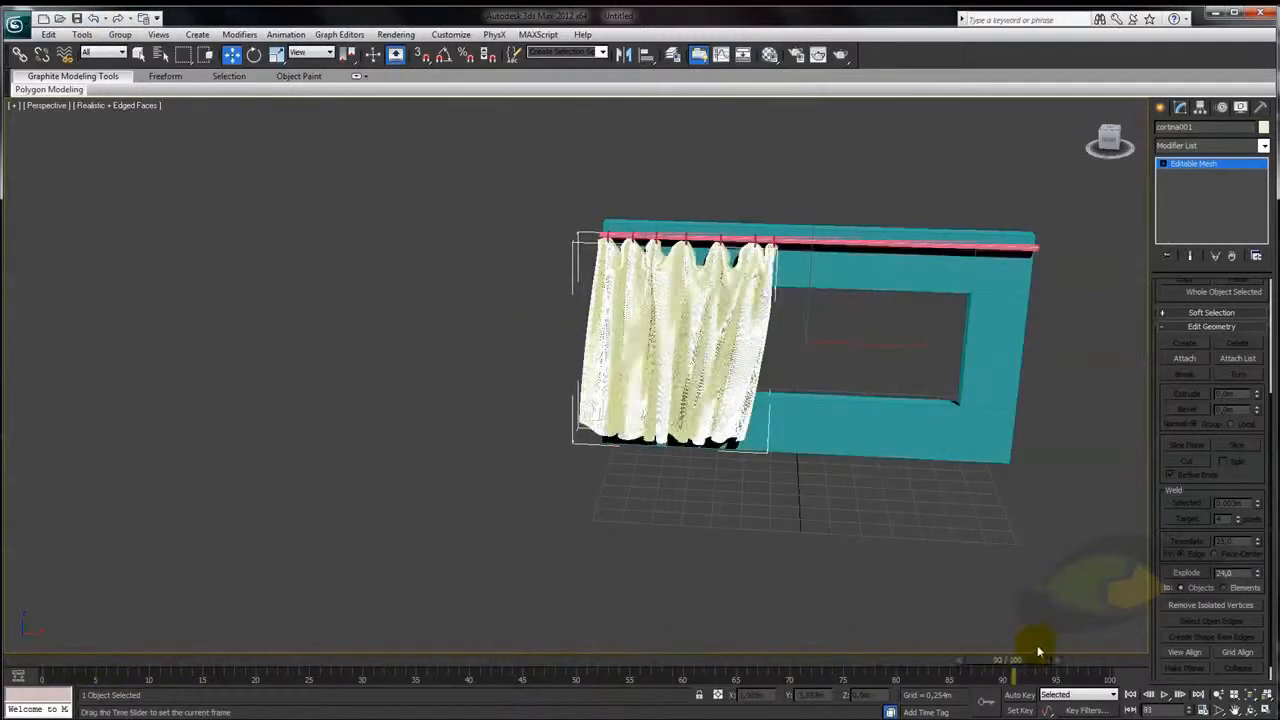
{"action": "scroll", "coordinate": [720, 331], "scroll_direction": "up", "scroll_amount": 3}
{"action": "middle_click_drag", "start_coordinate": [602, 394], "coordinate": [511, 414]}
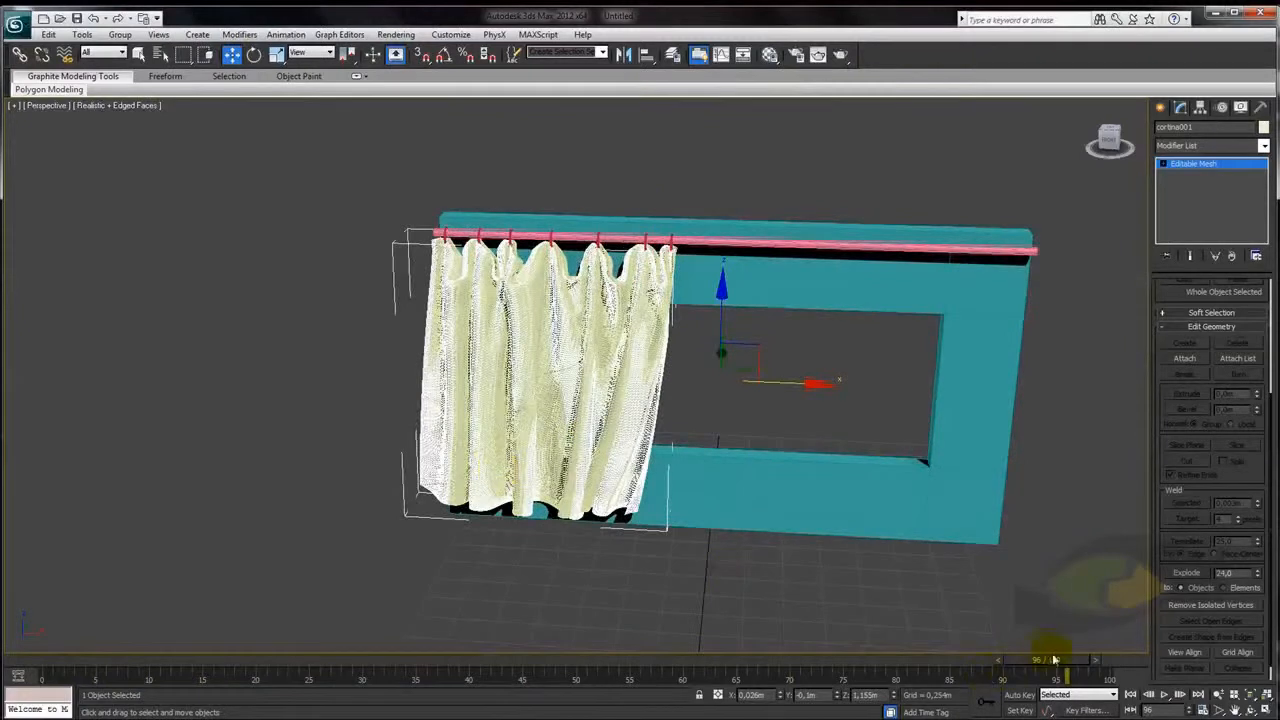
{"action": "left_click_drag", "start_coordinate": [1125, 660], "coordinate": [1126, 661]}
{"action": "left_click_drag", "start_coordinate": [788, 381], "coordinate": [794, 381]}
{"action": "scroll", "coordinate": [700, 491], "scroll_direction": "up", "scroll_amount": 2}
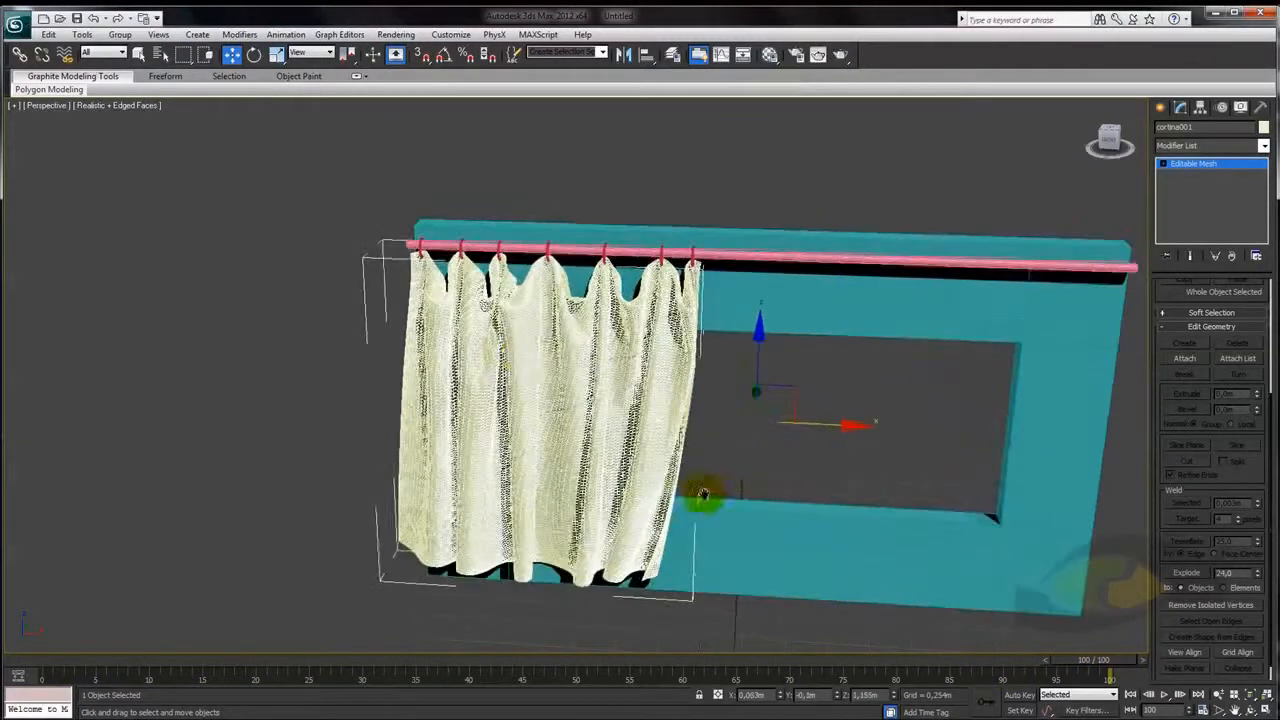
Add the seven rod rings to the curtain selection and clone them together as one Copy along X, clear of the wall
{"action": "left_click", "coordinate": [420, 244], "text": "ctrl"}
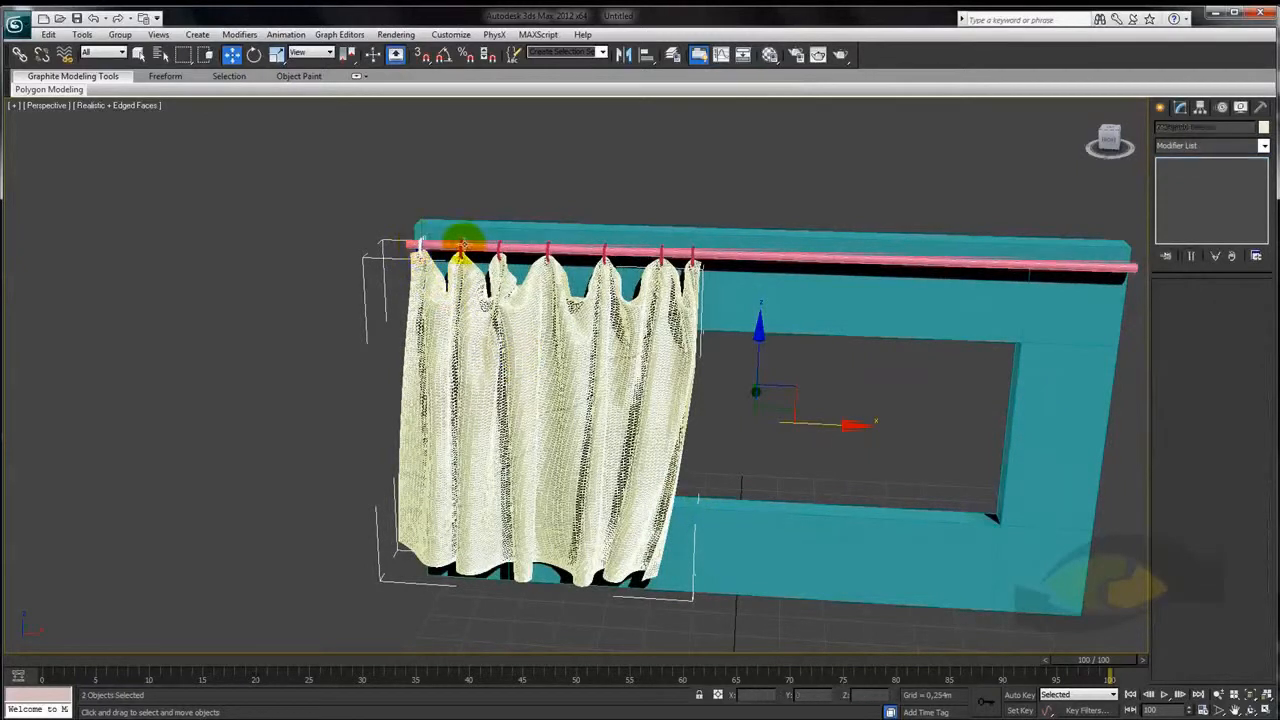
{"action": "left_click", "coordinate": [548, 245], "text": "ctrl"}
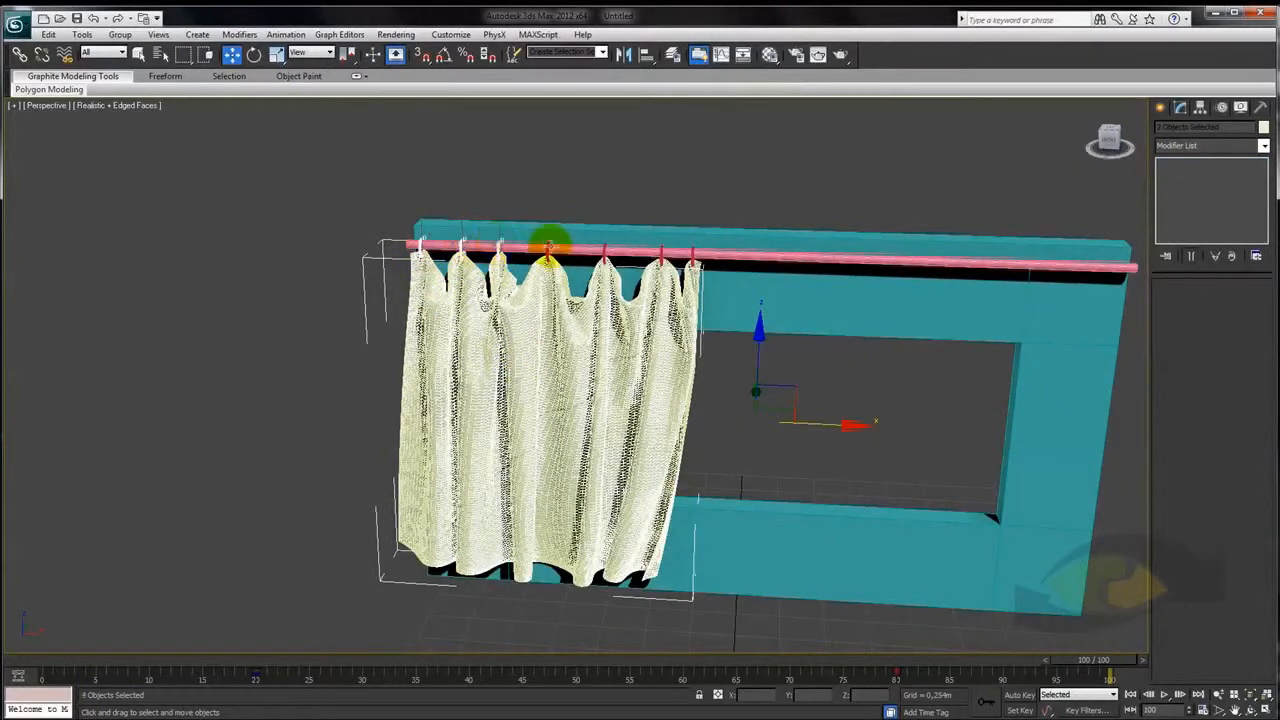
{"action": "left_click", "coordinate": [610, 246], "text": "ctrl"}
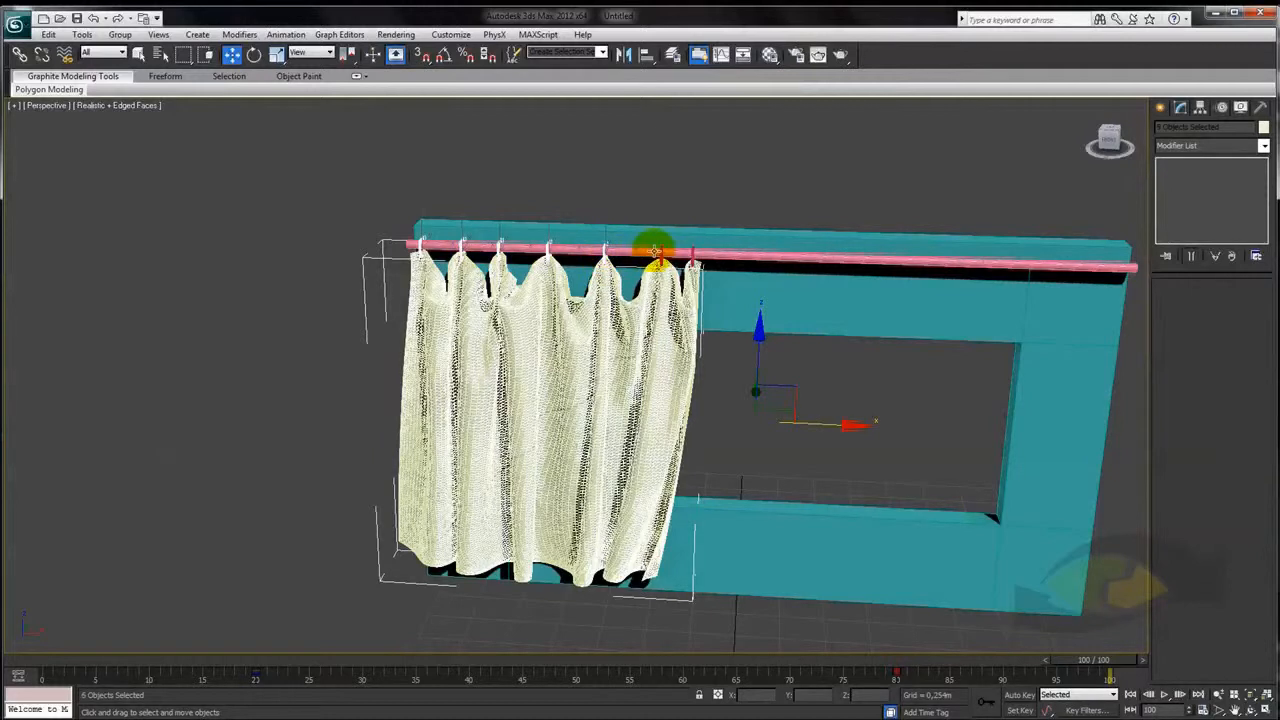
{"action": "left_click", "coordinate": [692, 249], "text": "ctrl"}
{"action": "scroll", "coordinate": [771, 428], "scroll_direction": "down", "scroll_amount": 6}
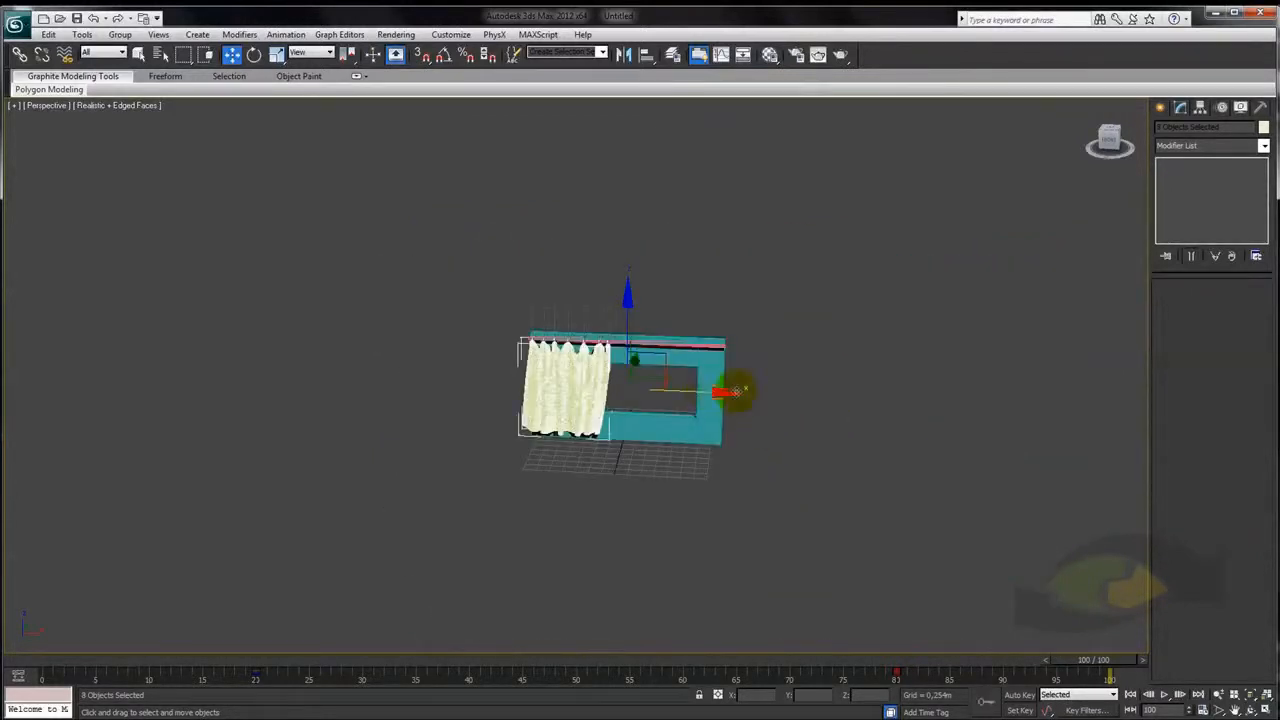
{"action": "left_click_drag", "start_coordinate": [735, 391], "coordinate": [1010, 394], "text": "shift"}
{"action": "left_click", "coordinate": [640, 429]}
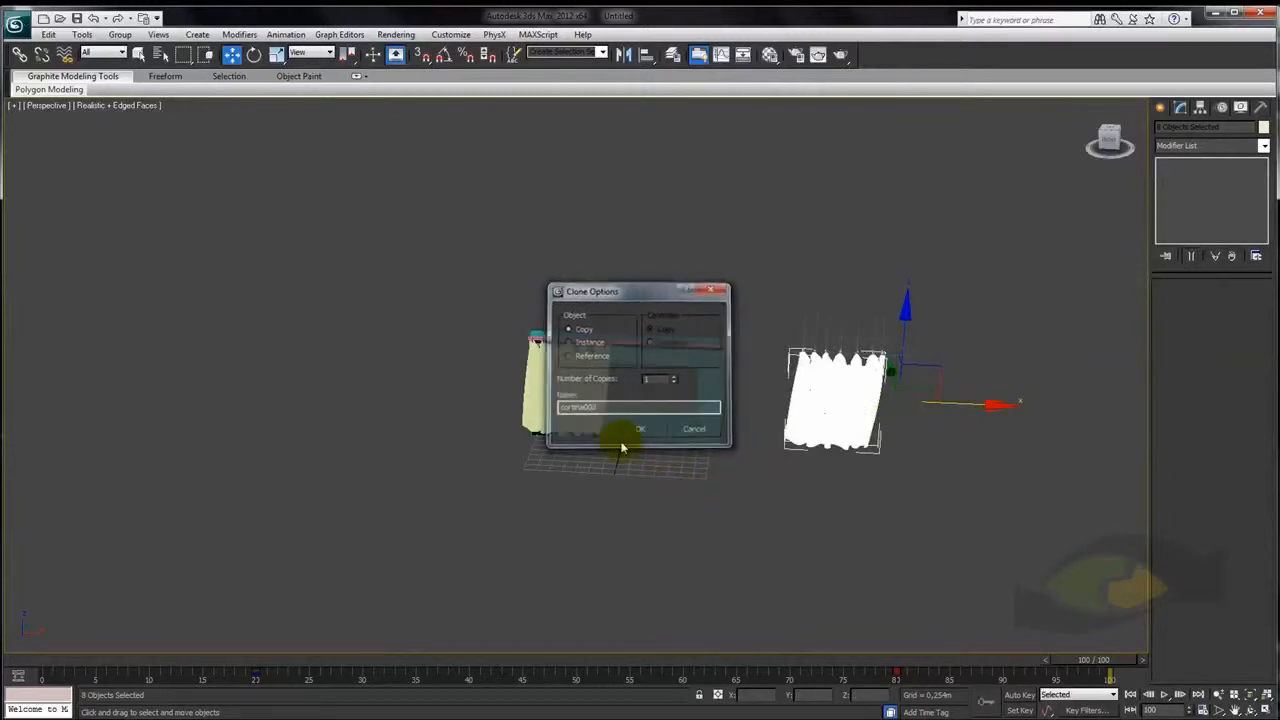
Confirm the curtain-and-rings clone and delete the static curtain copy cortina001 that overlaps the animated curtain under the rod
{"action": "left_click", "coordinate": [571, 380]}
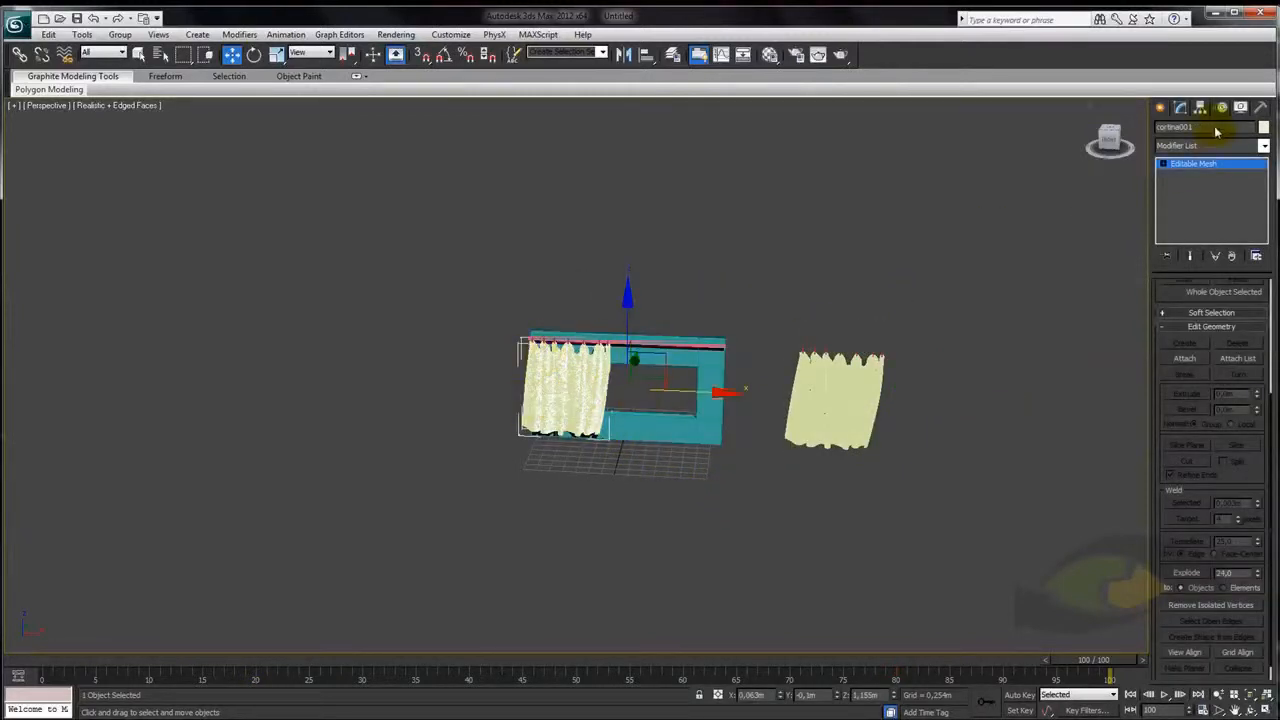
{"action": "scroll", "coordinate": [578, 377], "scroll_direction": "up", "scroll_amount": 6}
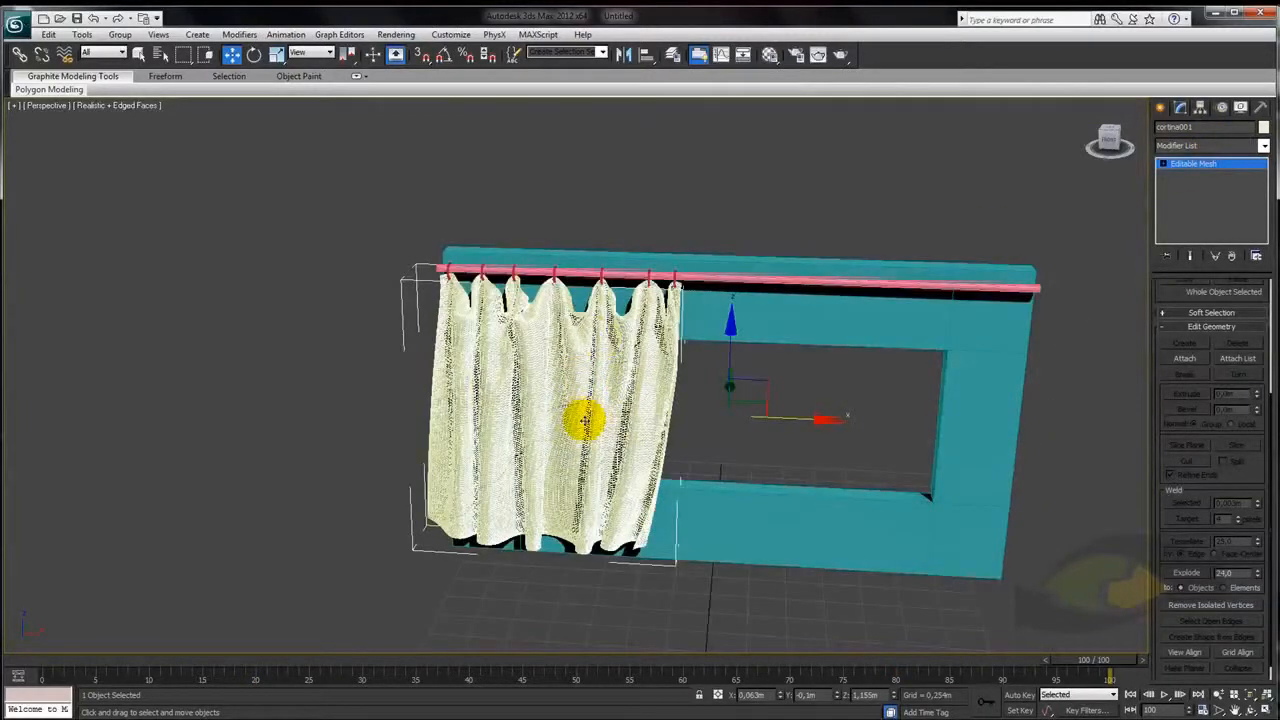
{"action": "key", "text": "ctrl+d"}
Select the cloned curtain with its seven rings and move them along X onto the opposite half of the rod
{"action": "scroll", "coordinate": [595, 425], "scroll_direction": "down", "scroll_amount": 5}
{"action": "middle_click_drag", "start_coordinate": [737, 437], "coordinate": [600, 340]}
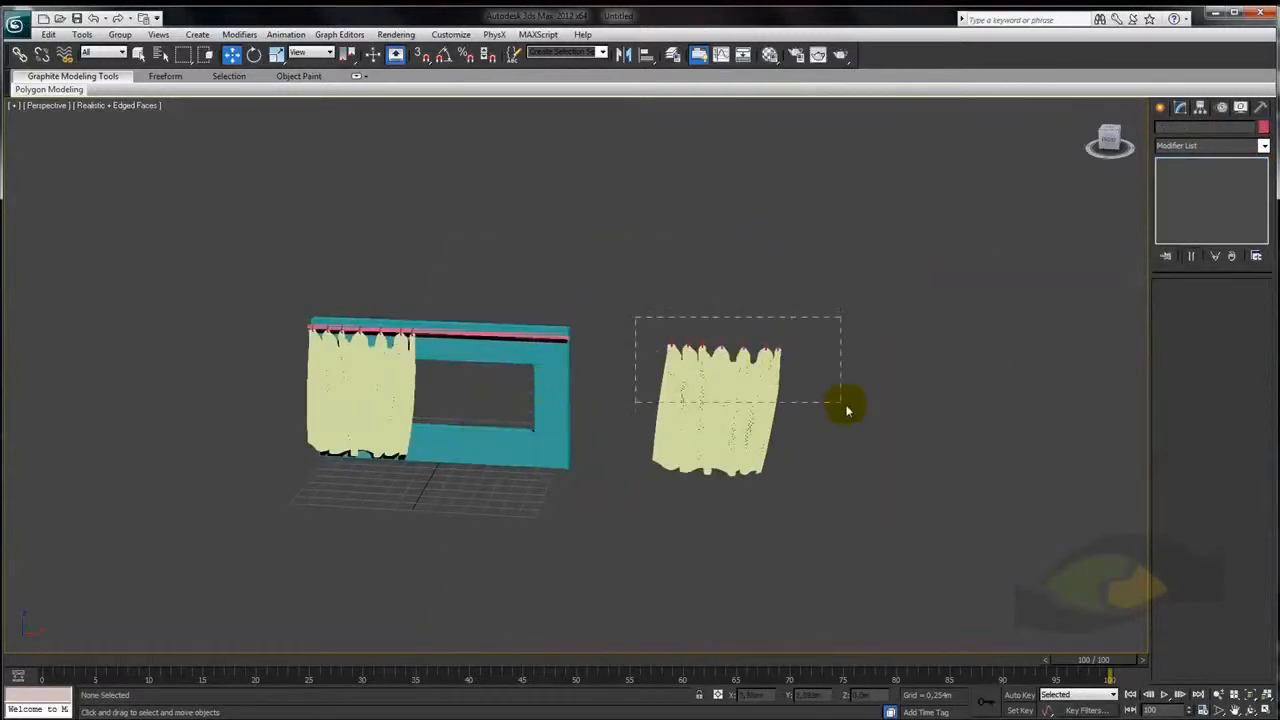
{"action": "left_click_drag", "start_coordinate": [846, 410], "coordinate": [845, 408]}
{"action": "left_click_drag", "start_coordinate": [757, 355], "coordinate": [541, 362]}
{"action": "scroll", "coordinate": [600, 380], "scroll_direction": "up", "scroll_amount": 3}
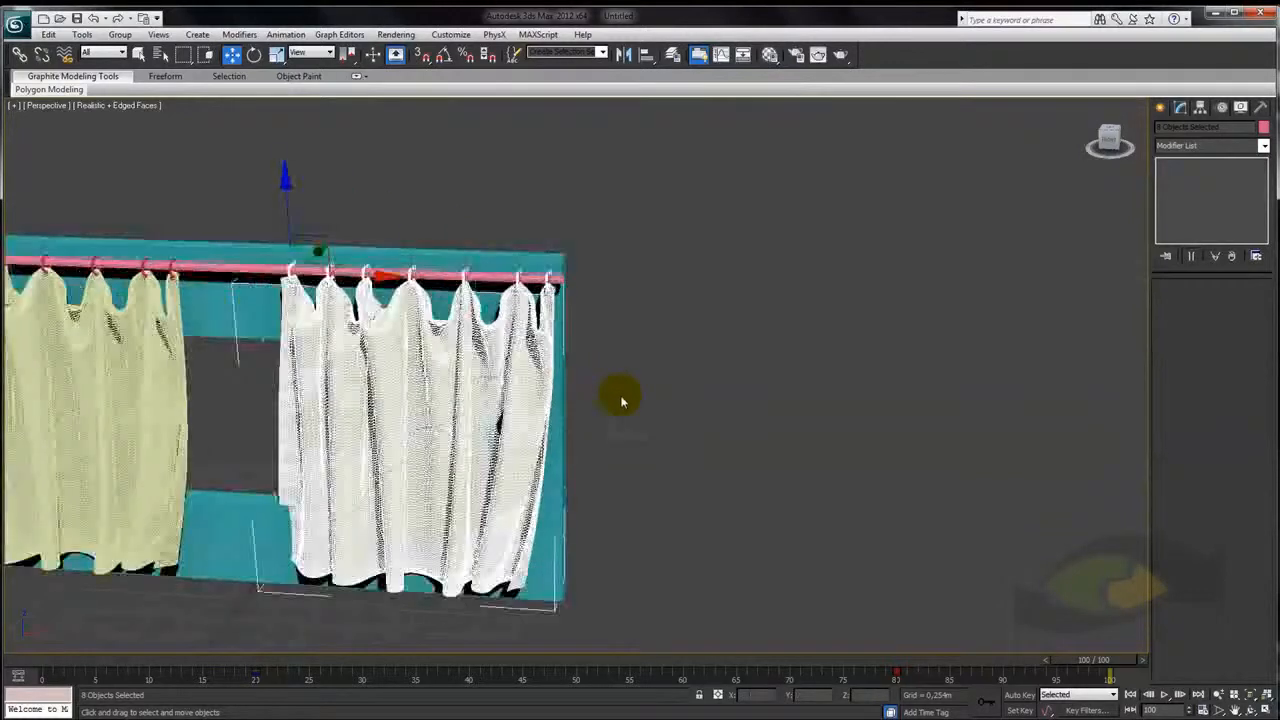
Hide the edged faces and examine both shaded curtains from several angles, including the selected static curtain copy
{"action": "scroll", "coordinate": [635, 405], "scroll_direction": "down", "scroll_amount": 2}
{"action": "left_click", "coordinate": [680, 441]}
{"action": "mouse_move", "coordinate": [451, 537]}
{"action": "middle_mouse_down", "text": "alt"}
{"action": "mouse_move", "coordinate": [494, 540]}
{"action": "mouse_move", "coordinate": [966, 448]}
{"action": "middle_mouse_up", "text": "alt"}
{"action": "key", "text": "F4"}
{"action": "scroll", "coordinate": [660, 440], "scroll_direction": "up", "scroll_amount": 4}
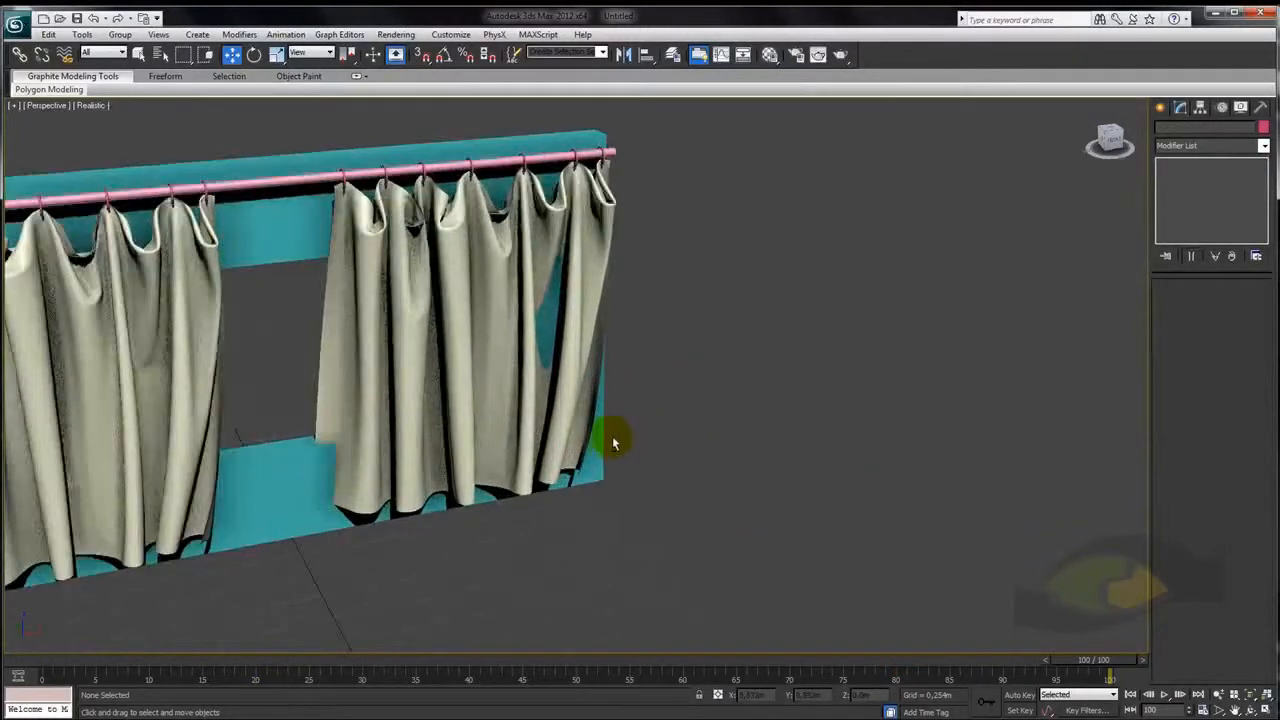
{"action": "middle_click_drag", "start_coordinate": [603, 438], "coordinate": [557, 440], "text": "alt"}
{"action": "scroll", "coordinate": [570, 440], "scroll_direction": "down", "scroll_amount": 4}
{"action": "key", "text": "z"}
{"action": "middle_click_drag", "start_coordinate": [838, 463], "coordinate": [788, 354], "text": "alt"}
{"action": "left_click", "coordinate": [811, 381]}
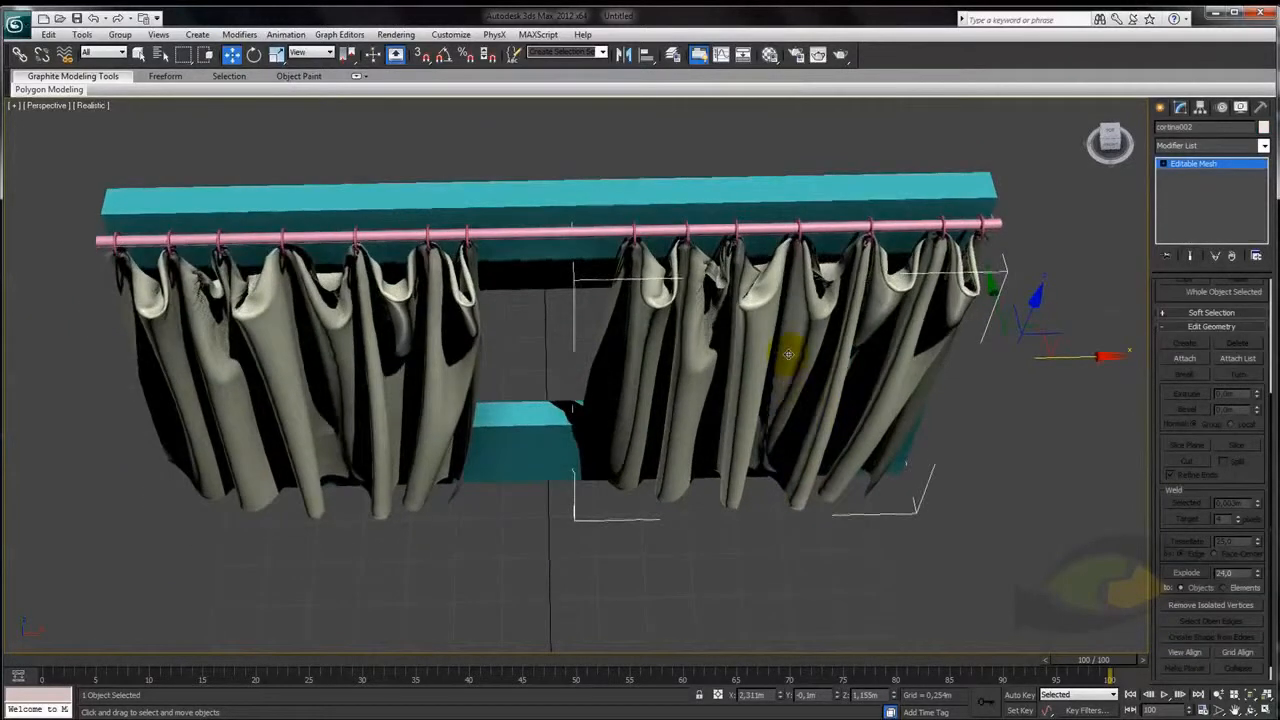
{"action": "middle_click_drag", "start_coordinate": [580, 355], "coordinate": [797, 414], "text": "alt"}
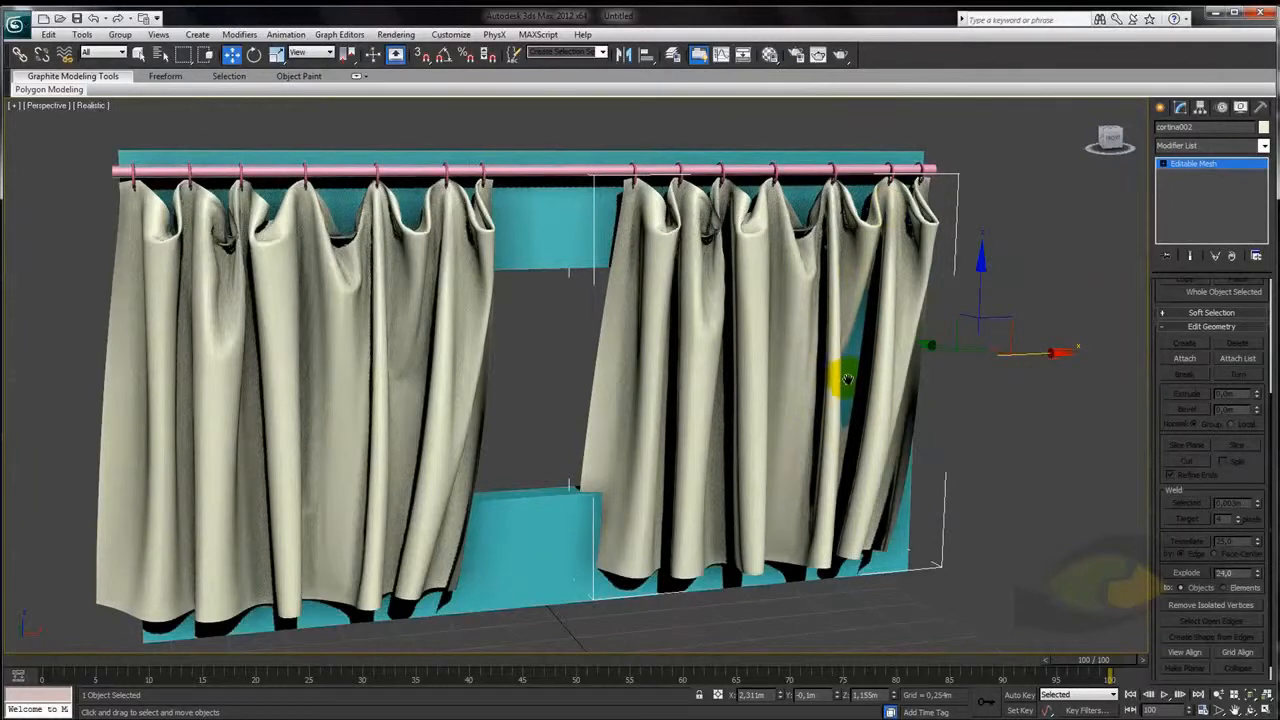
{"action": "scroll", "coordinate": [847, 379], "scroll_direction": "down", "scroll_amount": 5}
{"action": "middle_click_drag", "start_coordinate": [880, 320], "coordinate": [764, 445], "text": "alt"}
{"action": "scroll", "coordinate": [820, 408], "scroll_direction": "up", "scroll_amount": 4}
{"action": "middle_click_drag", "start_coordinate": [588, 418], "coordinate": [448, 426], "text": "alt"}
Select the animated cloth curtain and examine its folds up close, with and without edged faces
{"action": "left_click", "coordinate": [538, 346]}
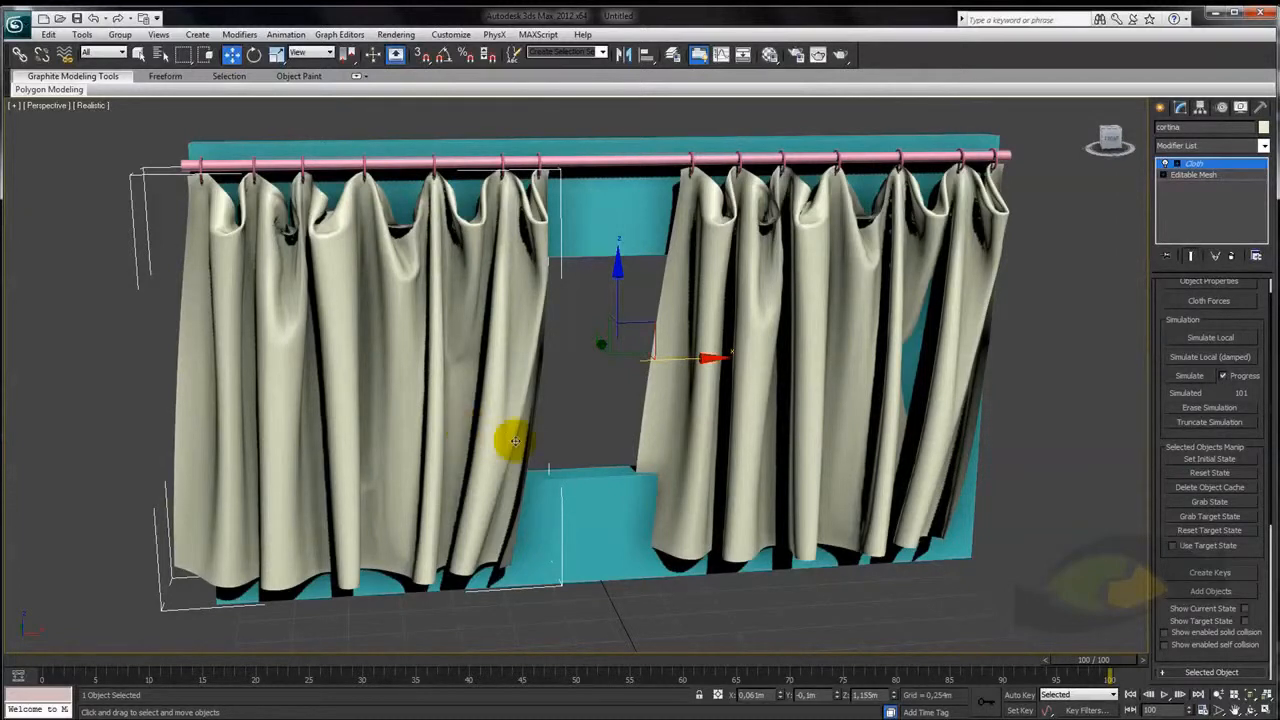
{"action": "scroll", "coordinate": [457, 423], "scroll_direction": "up", "scroll_amount": 3}
{"action": "scroll", "coordinate": [494, 429], "scroll_direction": "up", "scroll_amount": 3}
{"action": "middle_click_drag", "start_coordinate": [494, 429], "coordinate": [505, 311], "text": "alt"}
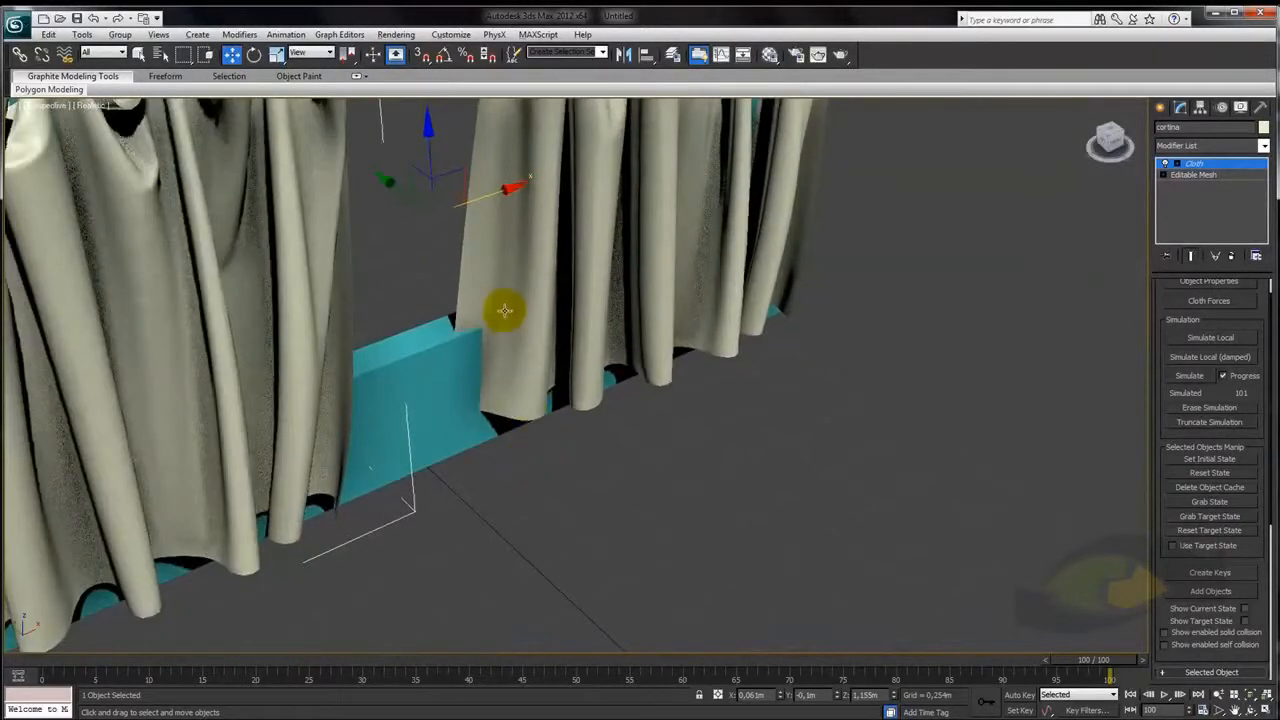
{"action": "scroll", "coordinate": [734, 406], "scroll_direction": "down", "scroll_amount": 5}
{"action": "middle_click_drag", "start_coordinate": [793, 432], "coordinate": [726, 434], "text": "alt"}
{"action": "scroll", "coordinate": [730, 464], "scroll_direction": "up", "scroll_amount": 3}
{"action": "middle_click_drag", "start_coordinate": [652, 472], "coordinate": [595, 374], "text": "alt"}
{"action": "key", "text": "F4"}
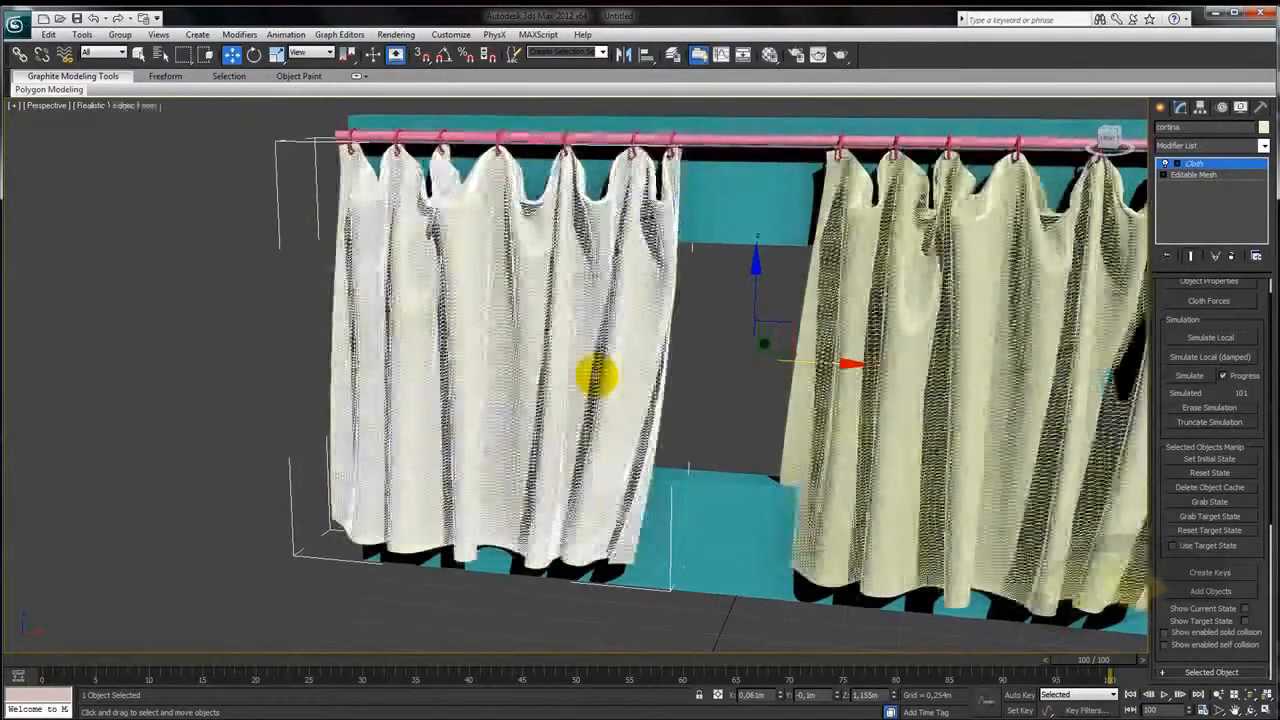
{"action": "key", "text": "F4"}
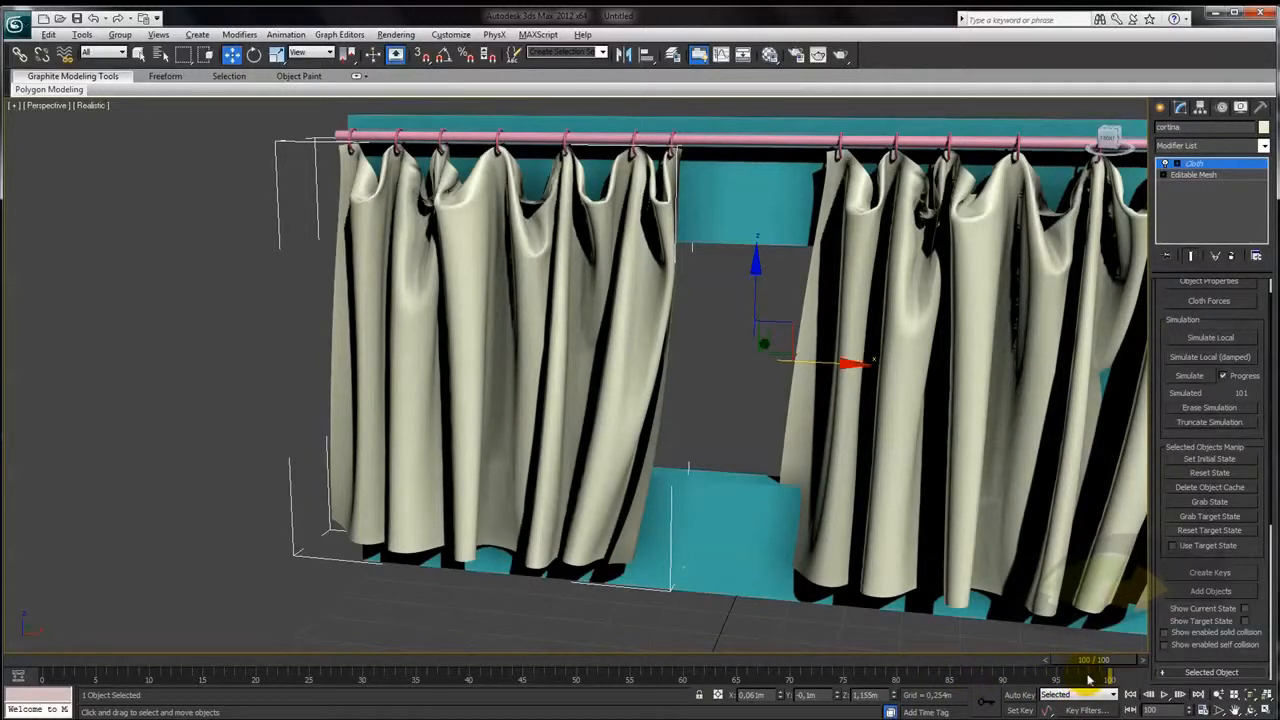
Set the animation time range to start at frame 100 and end at frame 200
{"action": "middle_click_drag", "start_coordinate": [1094, 680], "coordinate": [321, 673], "text": "ctrl+alt"}
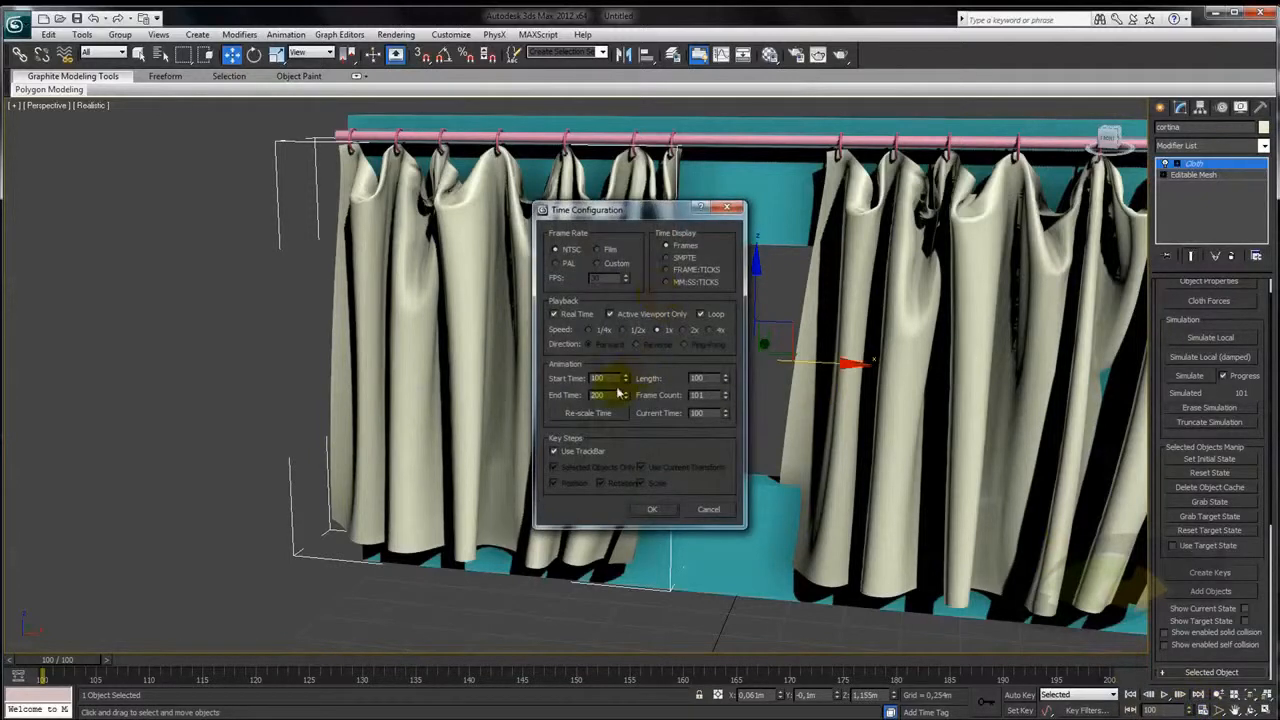
{"action": "double_click", "coordinate": [612, 396]}
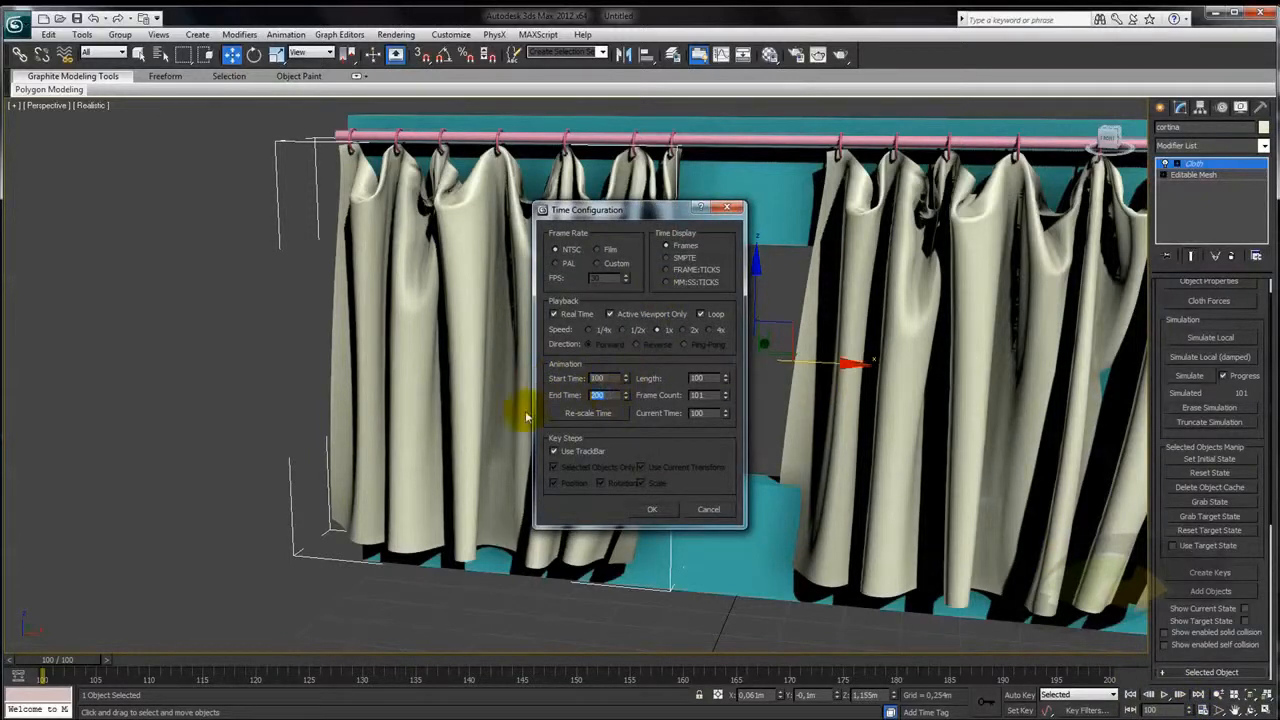
{"action": "left_click", "coordinate": [670, 511]}
Create a tube in front of the window with radii of about 1.091 m and 0.992 m and a height of about 0.27 m
{"action": "middle_click_drag", "start_coordinate": [734, 434], "coordinate": [606, 423], "text": "alt"}
{"action": "scroll", "coordinate": [640, 400], "scroll_direction": "up", "scroll_amount": 3}
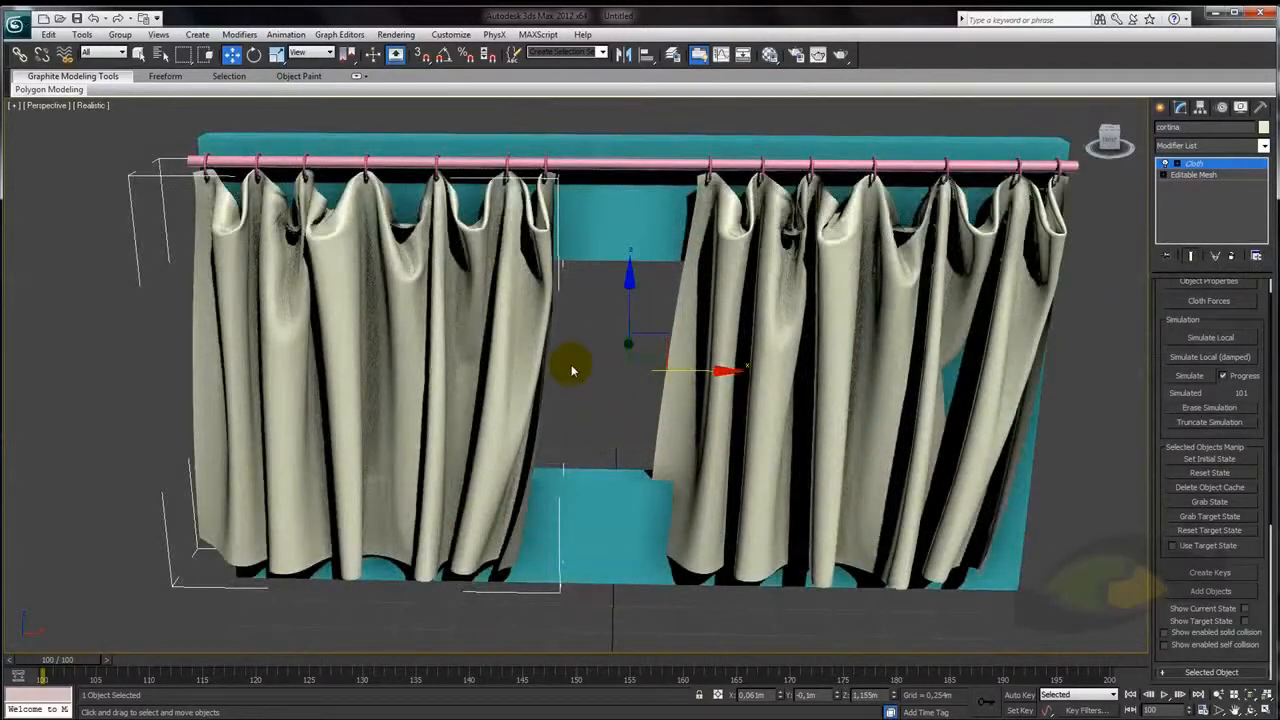
{"action": "middle_click_drag", "start_coordinate": [727, 326], "coordinate": [752, 309]}
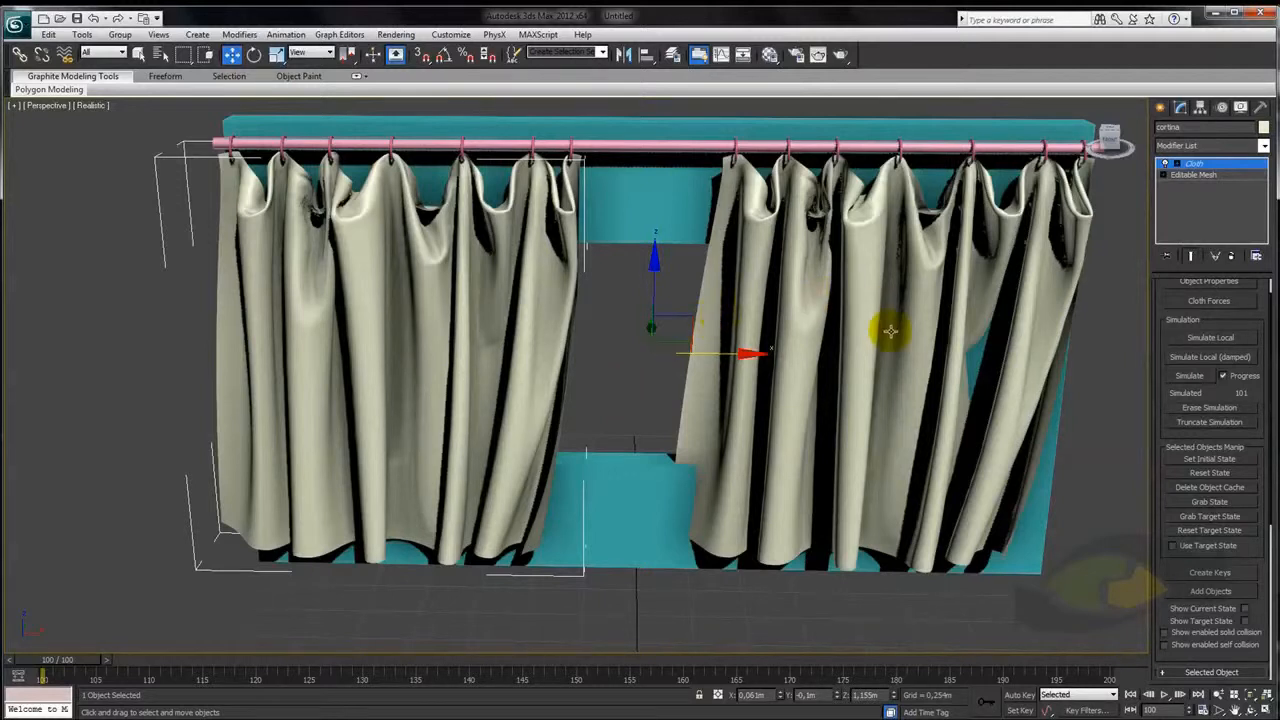
{"action": "scroll", "coordinate": [886, 328], "scroll_direction": "down", "scroll_amount": 5}
{"action": "left_click", "coordinate": [1163, 107]}
{"action": "middle_click_drag", "start_coordinate": [979, 245], "coordinate": [838, 324], "text": "alt"}
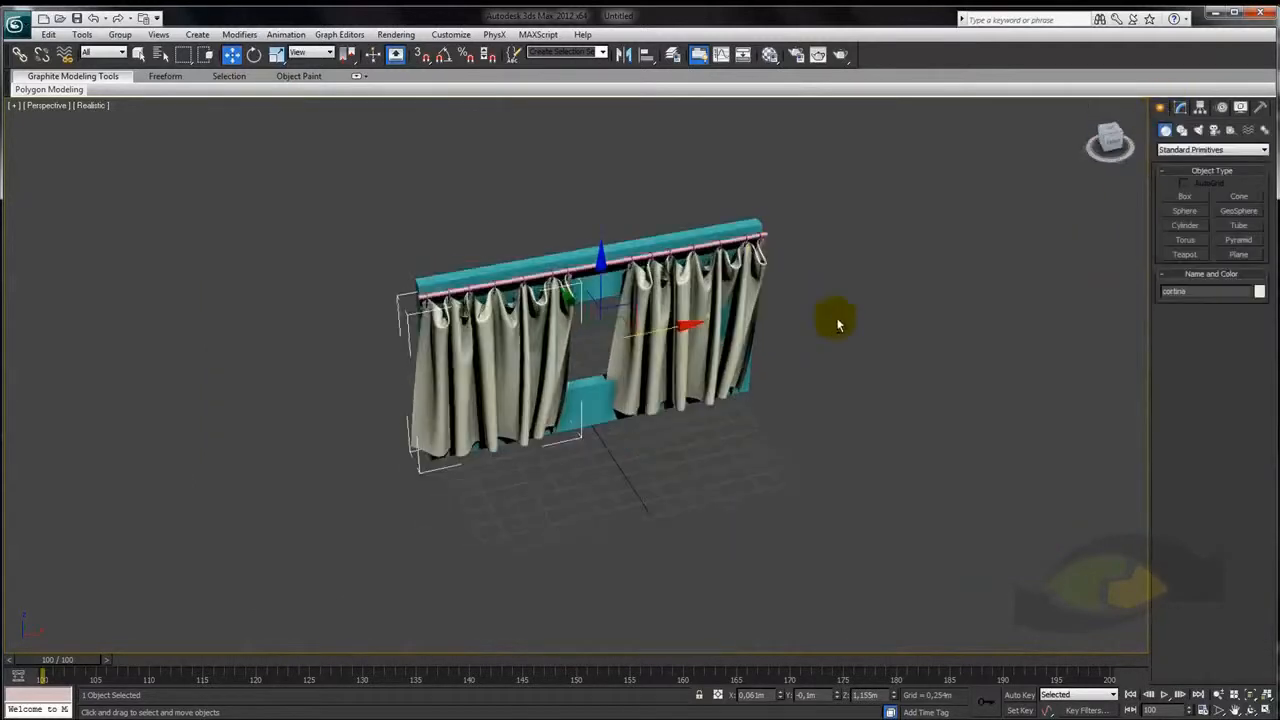
{"action": "left_click", "coordinate": [1240, 226]}
{"action": "left_click_drag", "start_coordinate": [510, 465], "coordinate": [575, 510]}
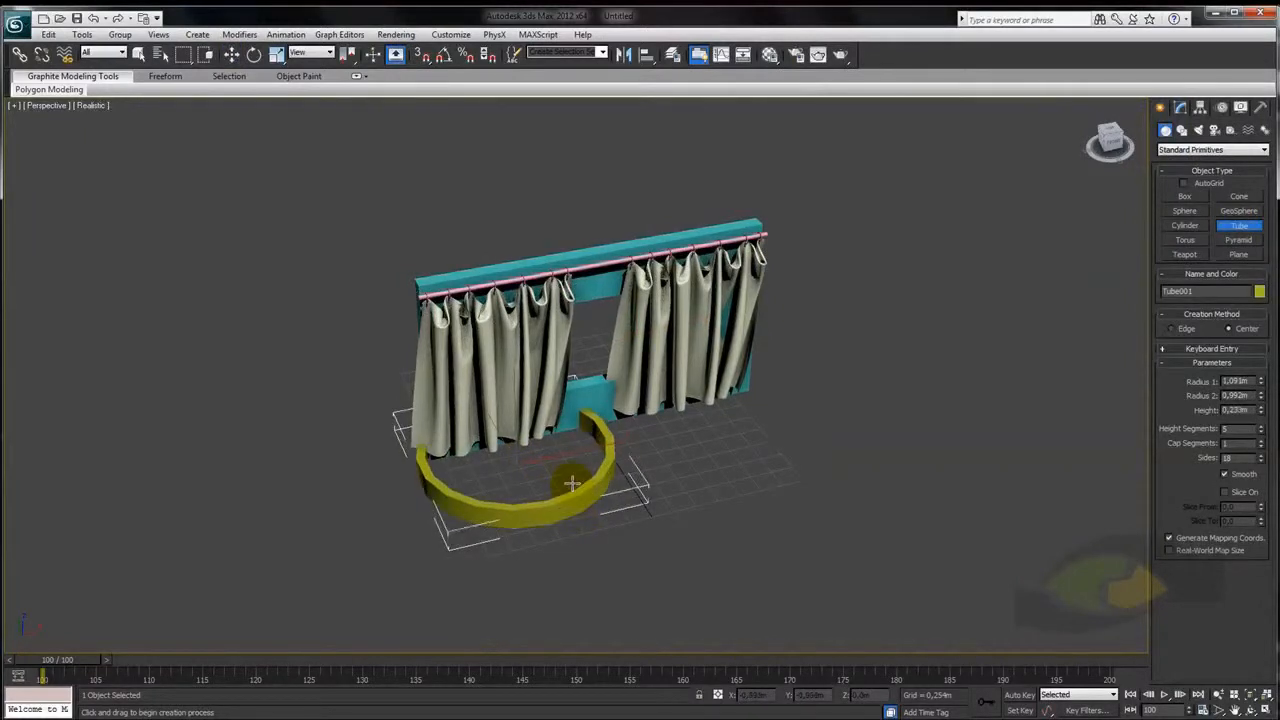
{"action": "left_click", "coordinate": [572, 487]}
Move the tube around the animated curtain to about X -1.175 m, Y -0.171 m, Z 1.069 m, and show edged faces
{"action": "key", "text": "w"}
{"action": "middle_click_drag", "start_coordinate": [572, 487], "coordinate": [465, 390], "text": "alt"}
{"action": "left_click_drag", "start_coordinate": [422, 375], "coordinate": [417, 374]}
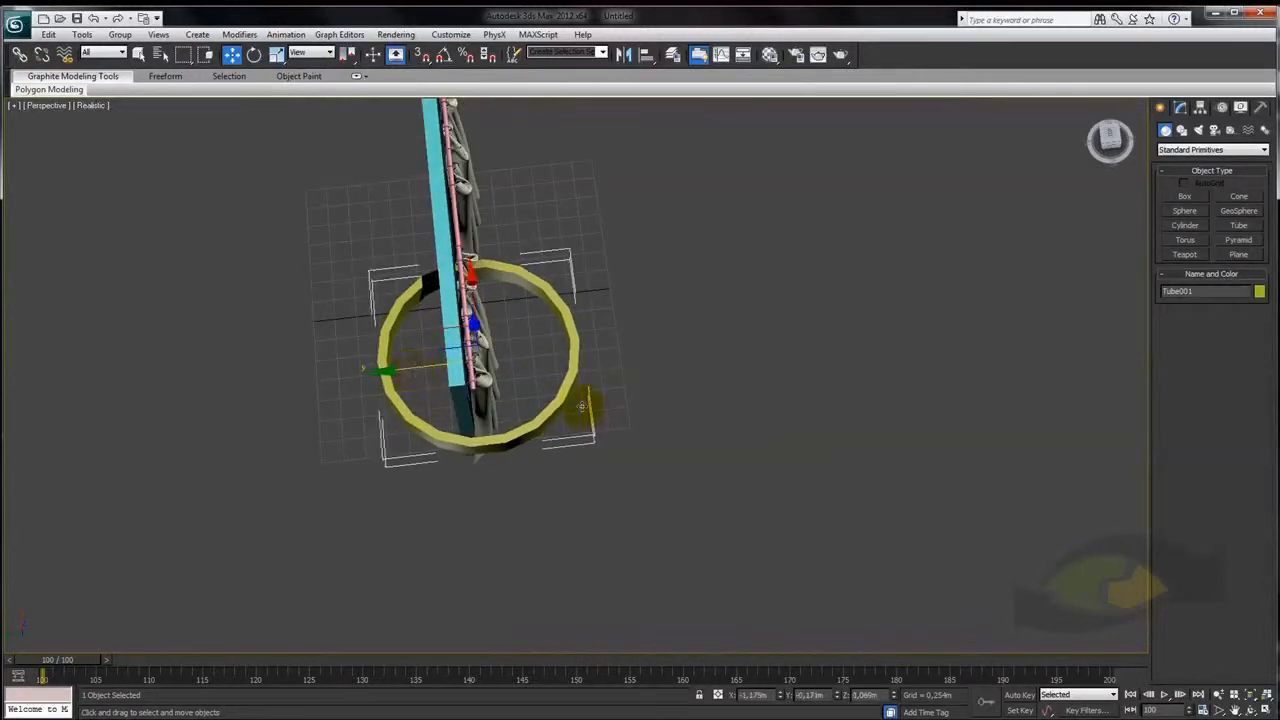
{"action": "middle_click_drag", "start_coordinate": [584, 408], "coordinate": [513, 417], "text": "alt"}
{"action": "scroll", "coordinate": [522, 411], "scroll_direction": "up", "scroll_amount": 2}
{"action": "key", "text": "F4"}
{"action": "scroll", "coordinate": [535, 410], "scroll_direction": "up", "scroll_amount": 2}
{"action": "left_click", "coordinate": [1180, 107]}
{"action": "middle_click_drag", "start_coordinate": [757, 383], "coordinate": [775, 460]}
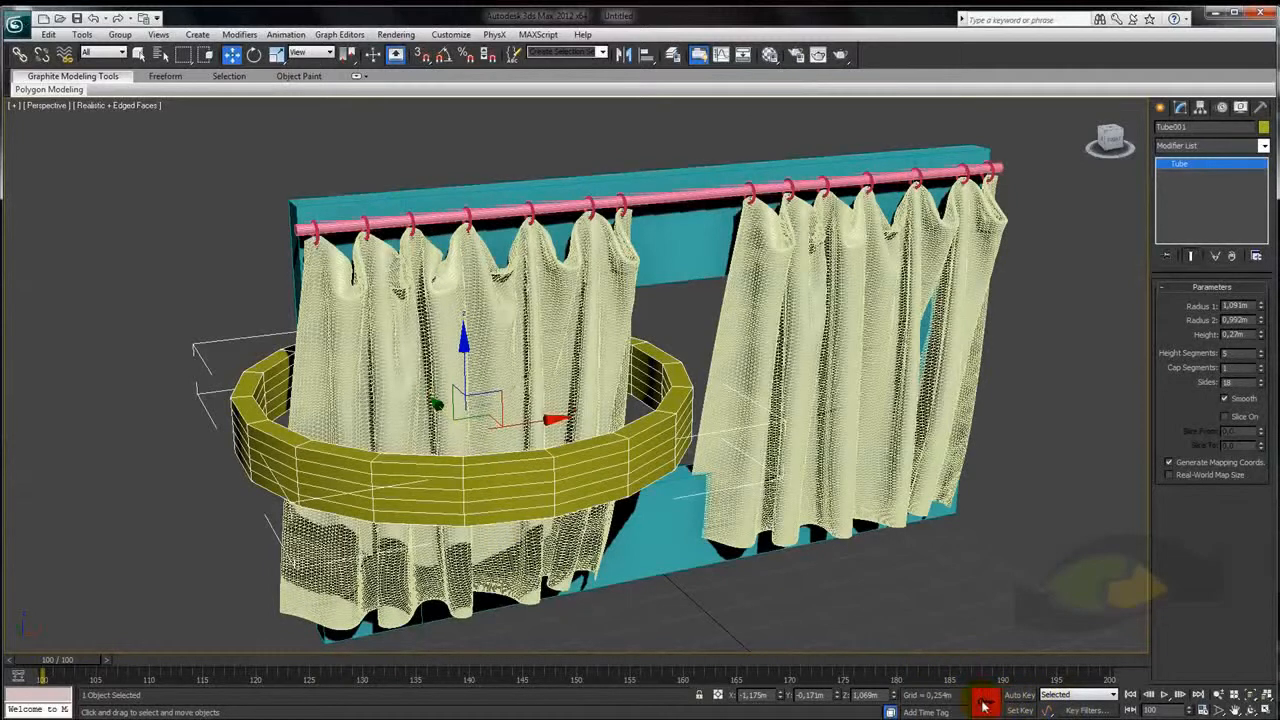
Key the tube at frame 100 and, with Auto Key on at frame 170, shrink its radii to about 0.267 m and 0.387 m
{"action": "left_click", "coordinate": [1019, 695]}
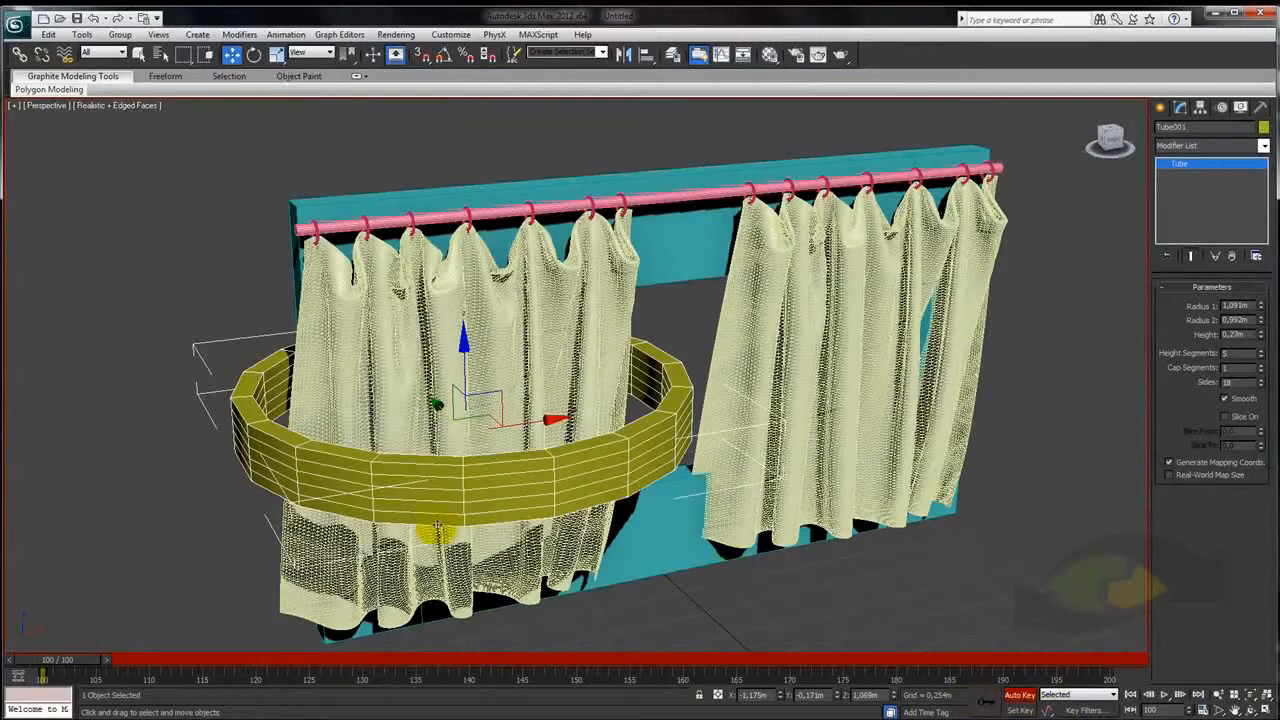
{"action": "left_click_drag", "start_coordinate": [62, 672], "coordinate": [780, 675]}
{"action": "key", "text": "w"}
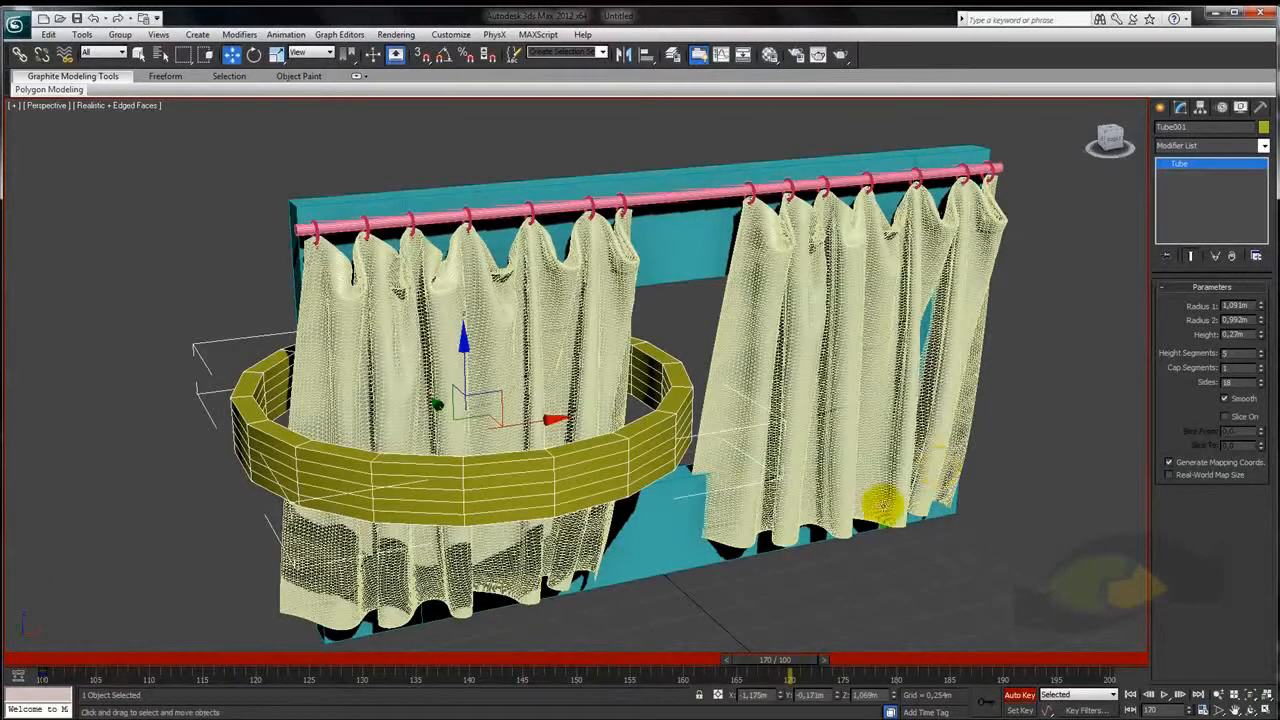
{"action": "middle_click_drag", "start_coordinate": [877, 506], "coordinate": [903, 471]}
{"action": "left_click_drag", "start_coordinate": [1263, 310], "coordinate": [1262, 352]}
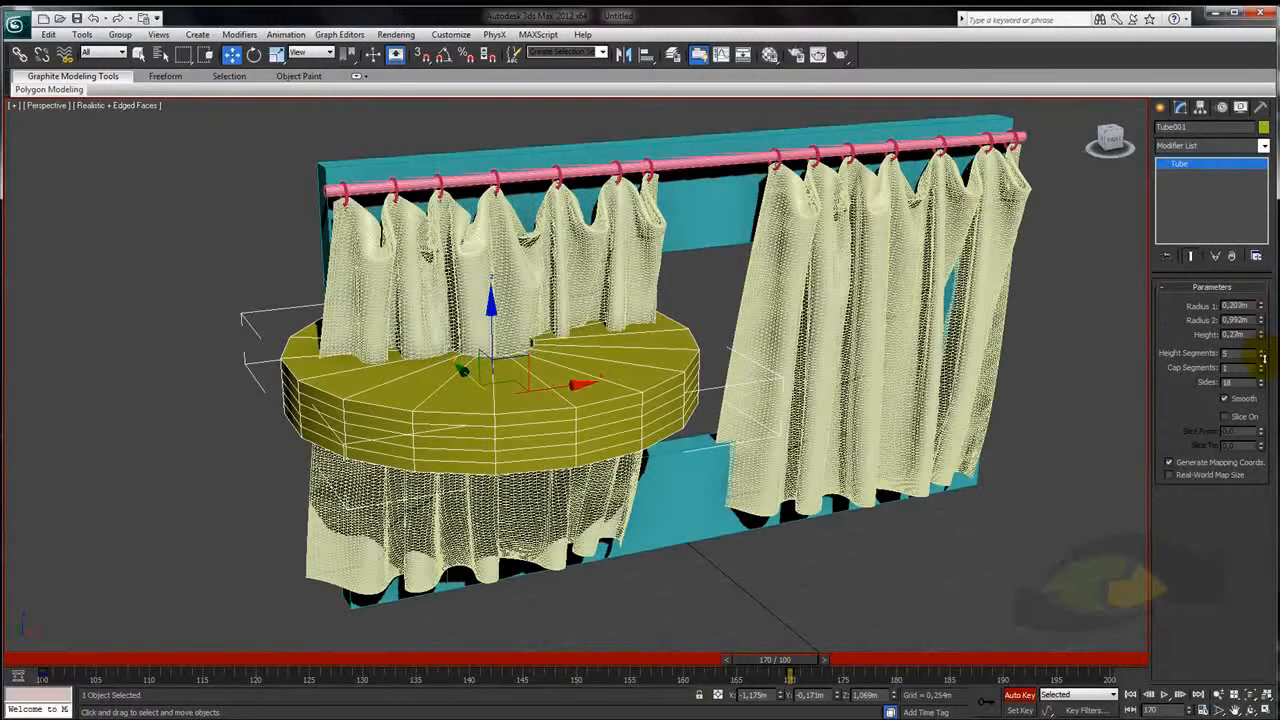
{"action": "left_click_drag", "start_coordinate": [1262, 328], "coordinate": [1262, 366]}
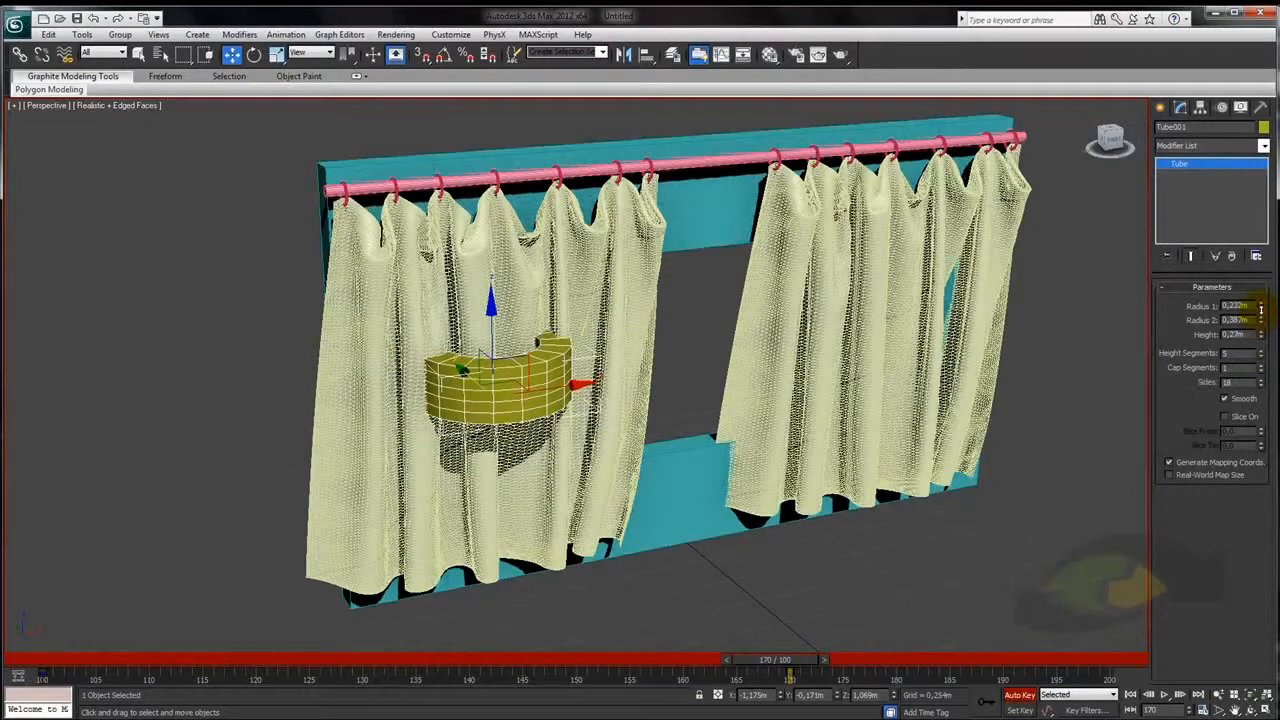
Move the tube at frame 170 along X to about -1.69 m, toward the curtain's outer edge
{"action": "middle_click_drag", "start_coordinate": [730, 345], "coordinate": [585, 393], "text": "alt"}
{"action": "left_click_drag", "start_coordinate": [589, 400], "coordinate": [479, 407]}
{"action": "middle_click_drag", "start_coordinate": [479, 407], "coordinate": [600, 443], "text": "alt"}
At frame 100, enlarge the tube's radii to about 0.982 m and 0.92 m so it encircles the whole curtain
{"action": "left_click_drag", "start_coordinate": [799, 657], "coordinate": [11, 679]}
{"action": "middle_click_drag", "start_coordinate": [650, 435], "coordinate": [554, 448], "text": "alt"}
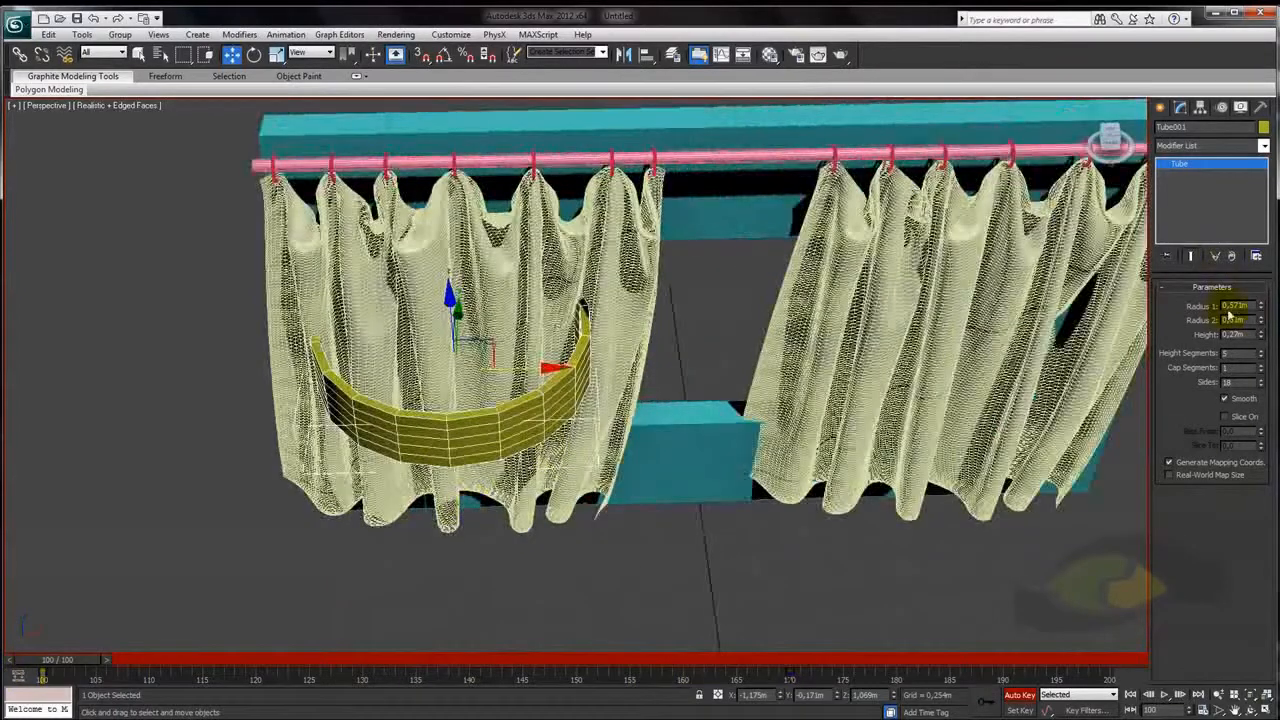
{"action": "left_click_drag", "start_coordinate": [1263, 311], "coordinate": [1251, 248]}
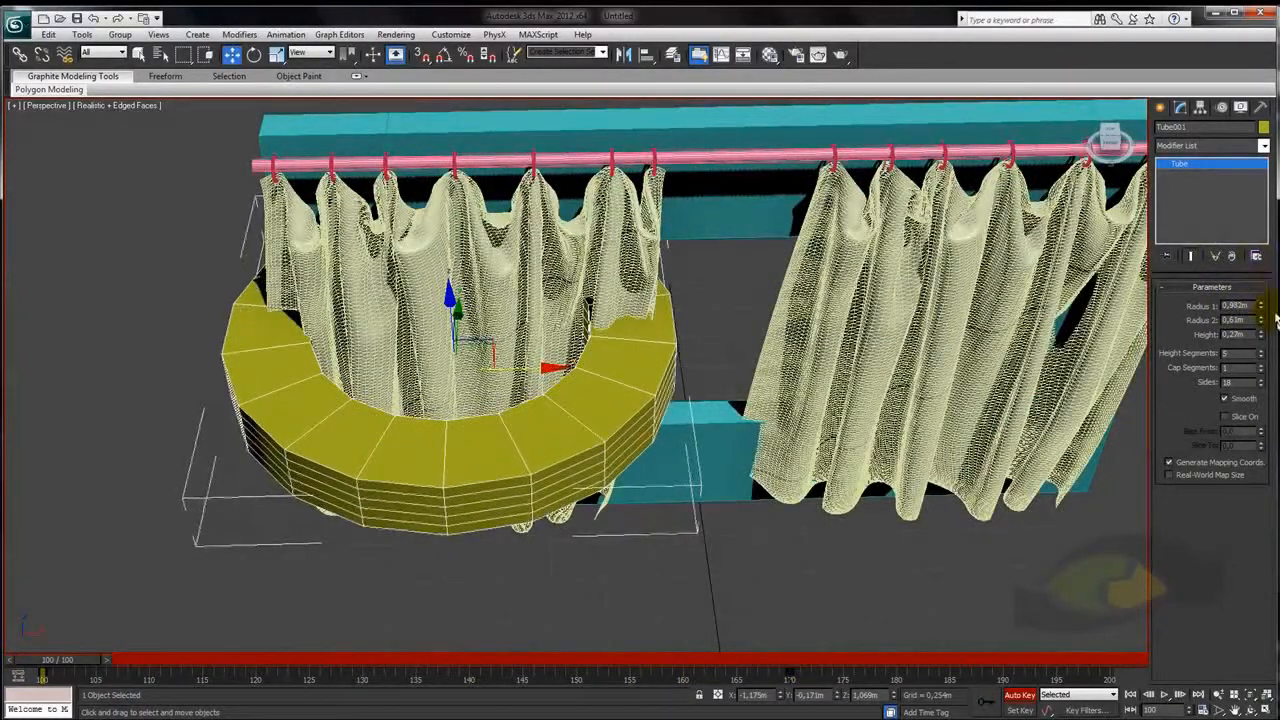
{"action": "left_click_drag", "start_coordinate": [1261, 319], "coordinate": [1262, 278]}
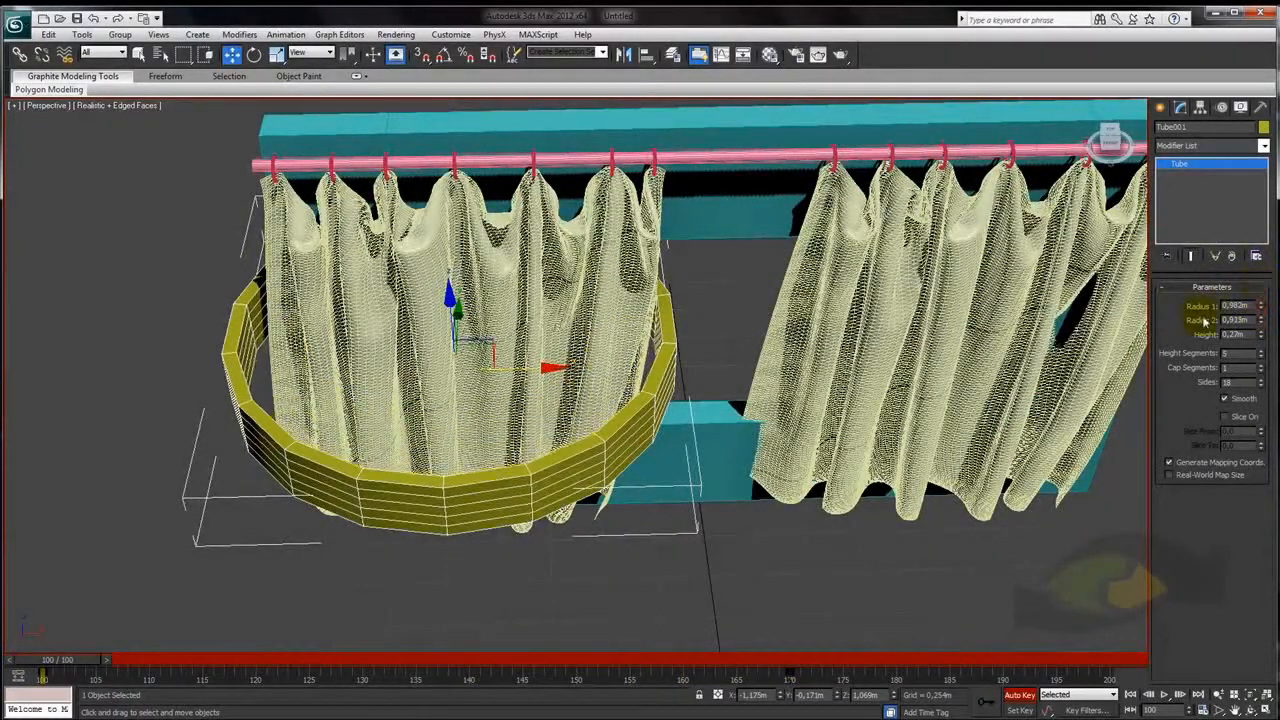
Scrub to frame 175 to check the tube's closing motion and turn off Auto Key
{"action": "left_click_drag", "start_coordinate": [70, 660], "coordinate": [847, 596]}
{"action": "key", "text": "w"}
{"action": "middle_click_drag", "start_coordinate": [709, 557], "coordinate": [757, 627], "text": "alt"}
{"action": "left_click", "coordinate": [1010, 692]}
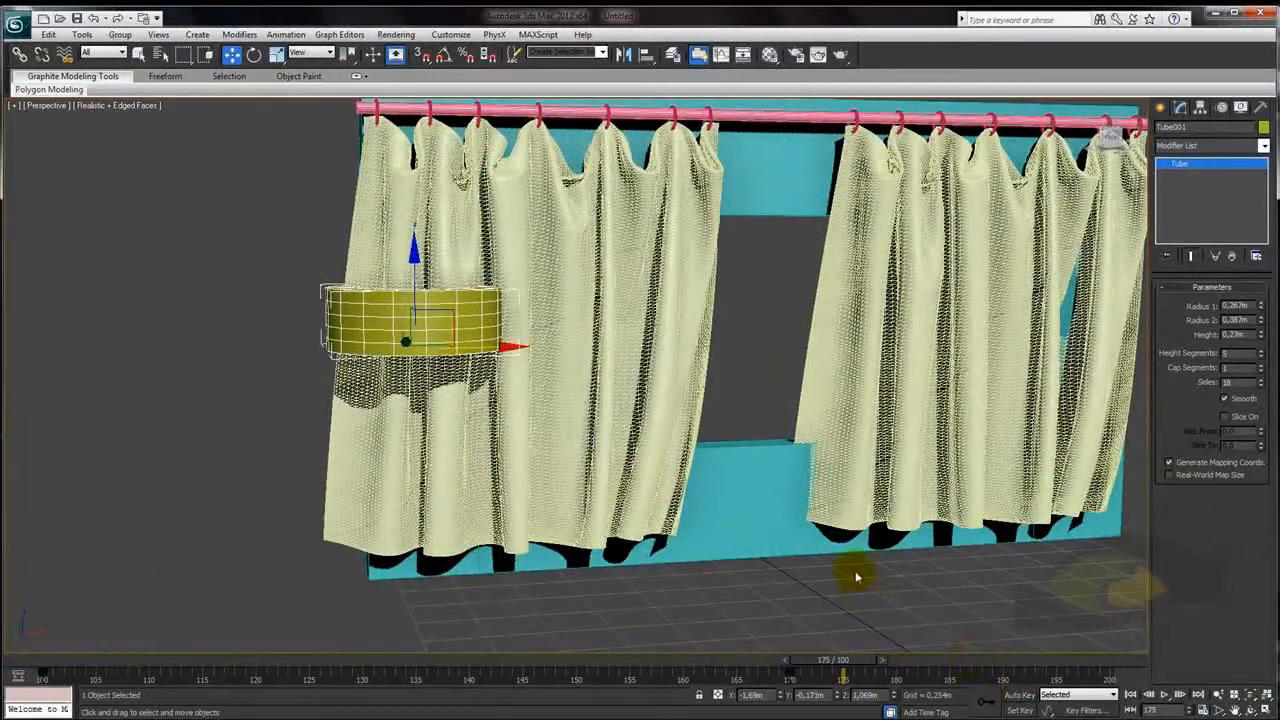
Reduce the tube's height to about 0.086 m to make it a thin tieback ring
{"action": "middle_click_drag", "start_coordinate": [856, 577], "coordinate": [995, 710], "text": "alt"}
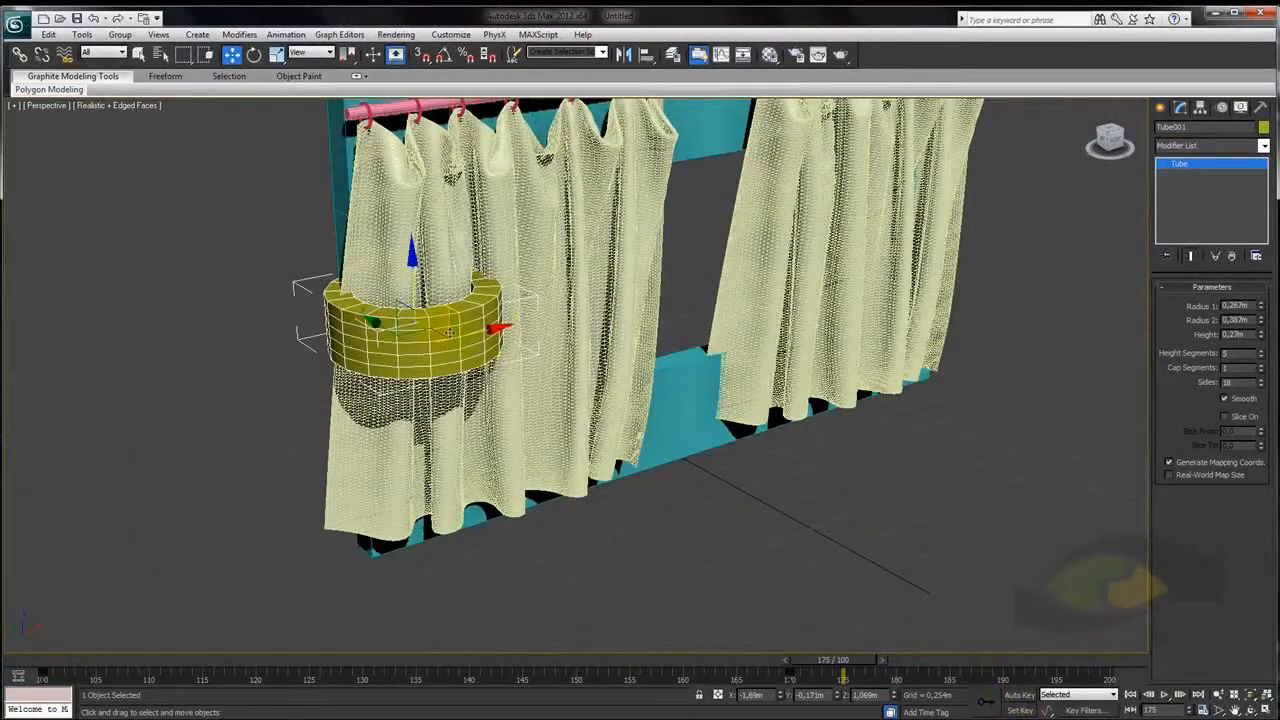
{"action": "left_click_drag", "start_coordinate": [1263, 340], "coordinate": [1262, 382]}
{"action": "middle_click_drag", "start_coordinate": [784, 450], "coordinate": [838, 500], "text": "alt"}
{"action": "middle_click_drag", "start_coordinate": [790, 421], "coordinate": [694, 411], "text": "alt"}
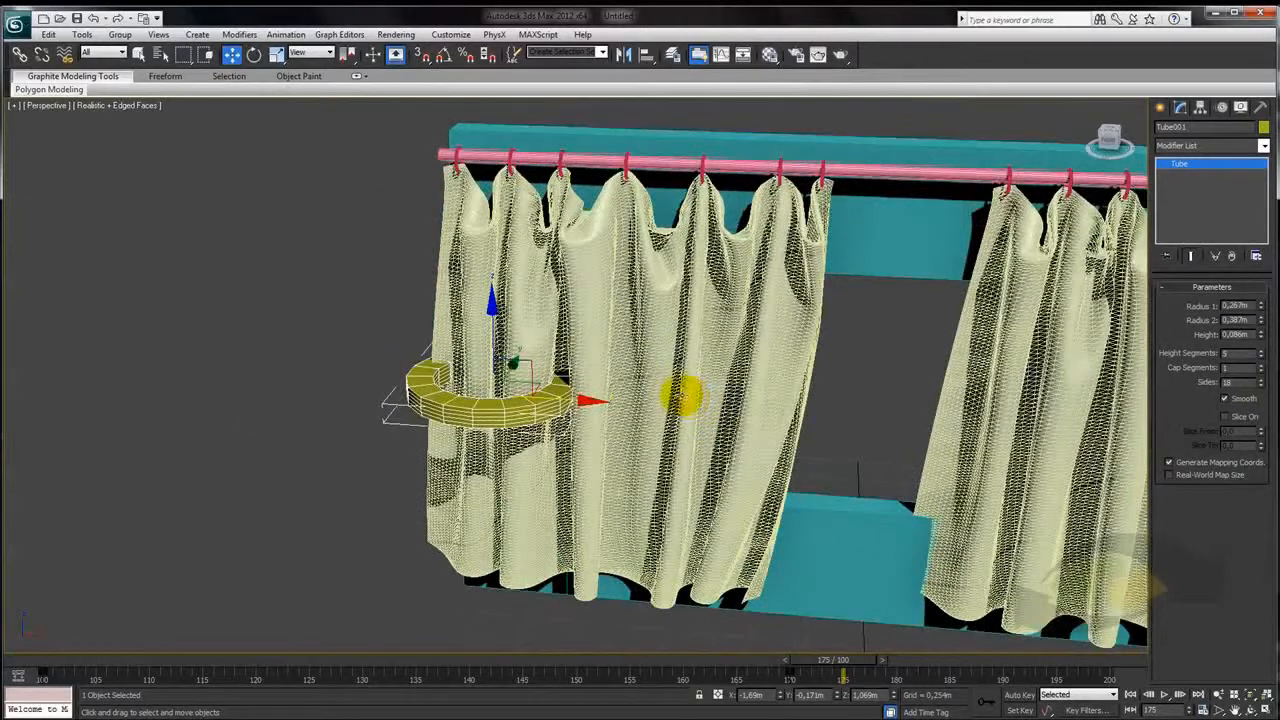
Select the animated curtain and add Tube001 to its cloth simulation in the Object Properties
{"action": "left_click", "coordinate": [677, 397]}
{"action": "middle_click_drag", "start_coordinate": [780, 449], "coordinate": [649, 466], "text": "alt"}
{"action": "left_click_drag", "start_coordinate": [1260, 342], "coordinate": [1262, 368]}
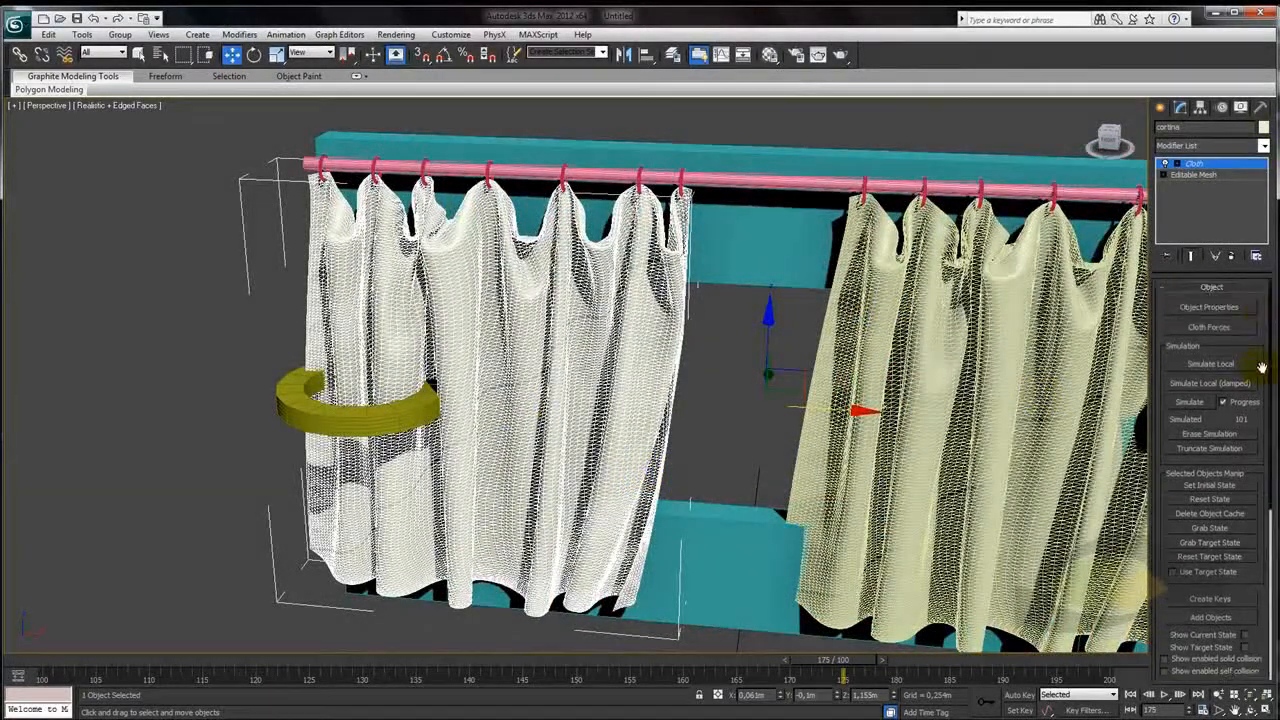
{"action": "left_click", "coordinate": [1210, 307]}
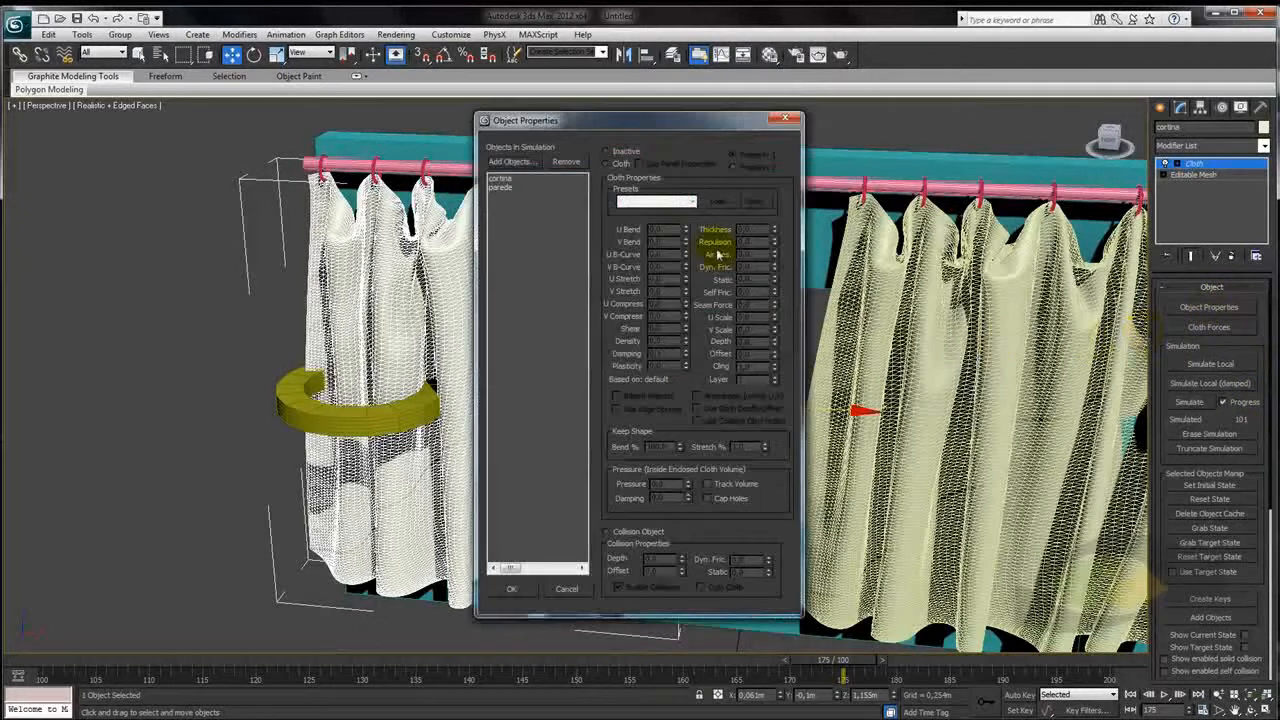
{"action": "left_click_drag", "start_coordinate": [558, 121], "coordinate": [780, 109]}
{"action": "left_click", "coordinate": [731, 150]}
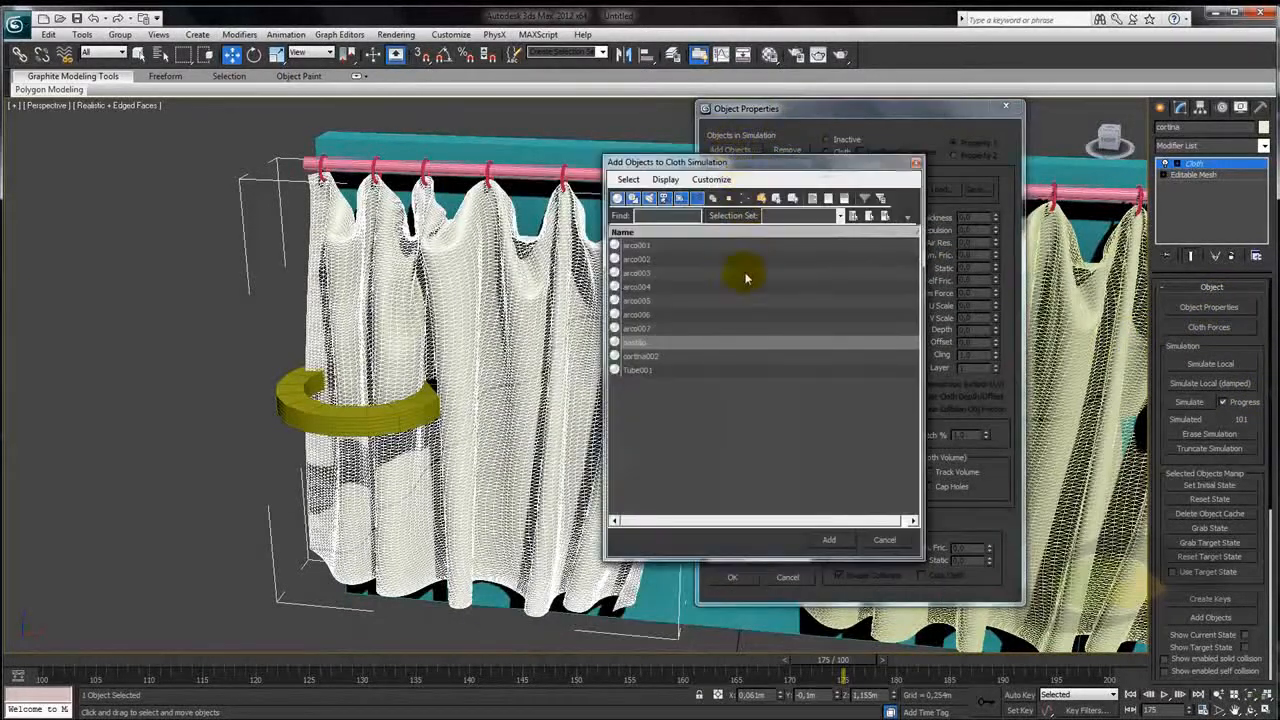
{"action": "left_click", "coordinate": [641, 370]}
{"action": "double_click", "coordinate": [641, 369]}
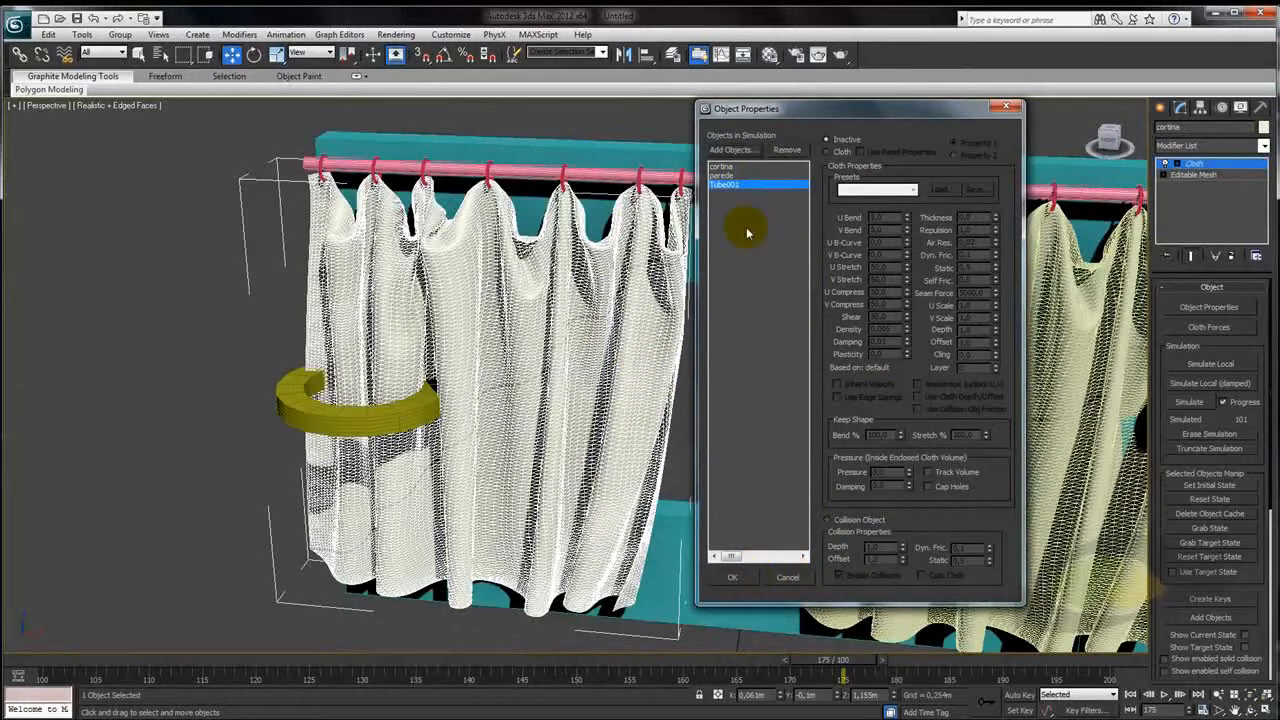
Define Tube001 as a Collision Object and accept the cloth object properties
{"action": "left_click", "coordinate": [829, 520]}
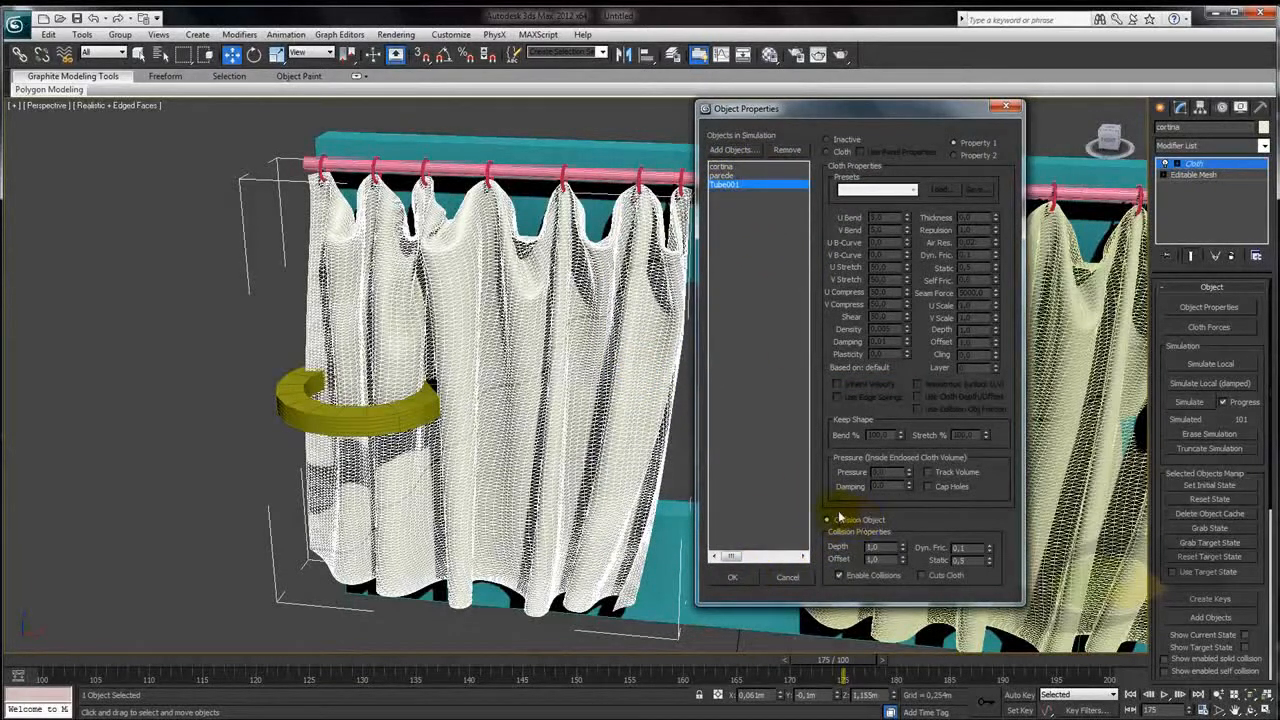
{"action": "left_click", "coordinate": [738, 578]}
{"action": "middle_click_drag", "start_coordinate": [786, 480], "coordinate": [656, 482]}
{"action": "scroll", "coordinate": [654, 483], "scroll_direction": "down", "scroll_amount": 3}
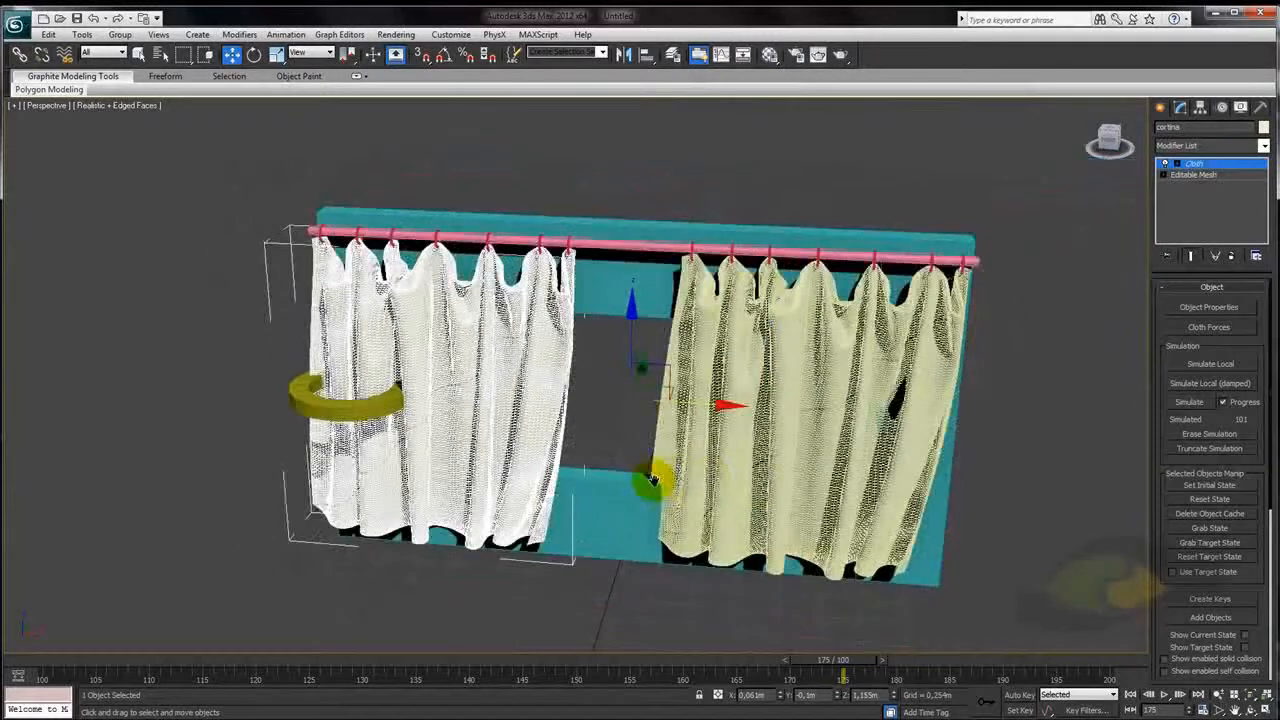
Run the cloth simulation so the closing tube gathers the animated curtain, and stop it at frame 183
{"action": "scroll", "coordinate": [704, 482], "scroll_direction": "up", "scroll_amount": 3}
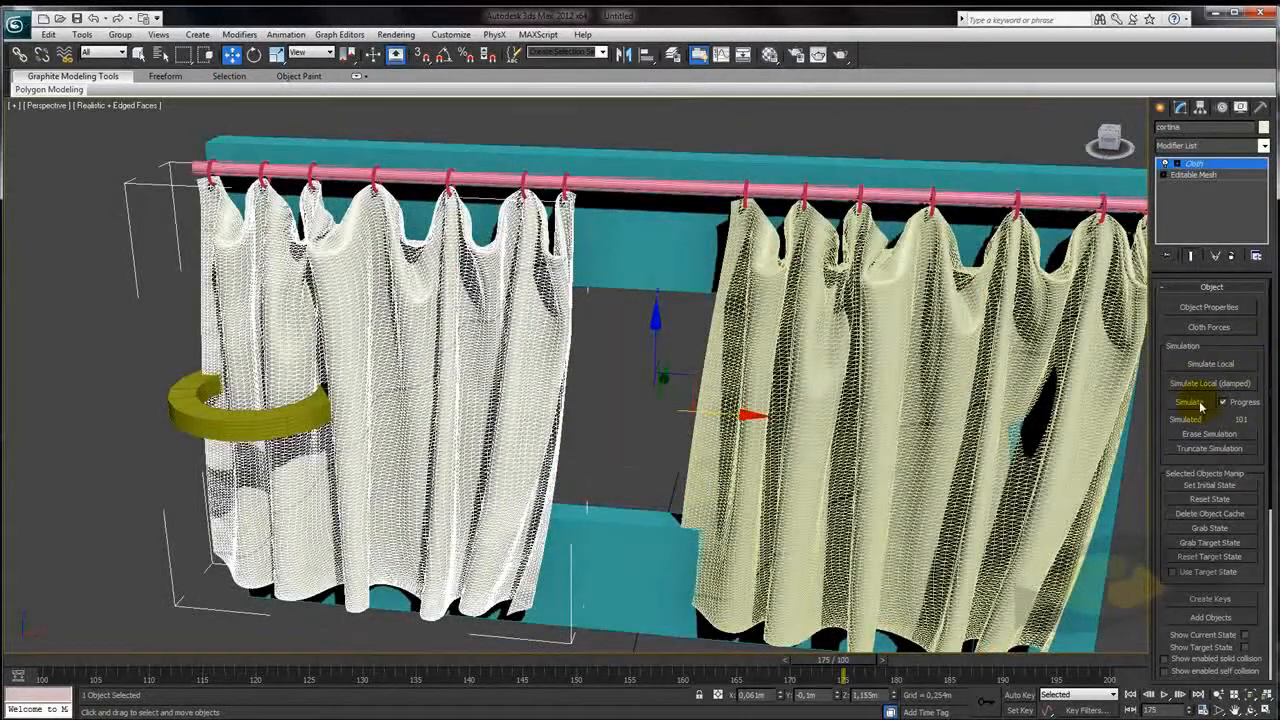
{"action": "middle_click_drag", "start_coordinate": [672, 423], "coordinate": [674, 419]}
{"action": "left_click_drag", "start_coordinate": [868, 673], "coordinate": [47, 659]}
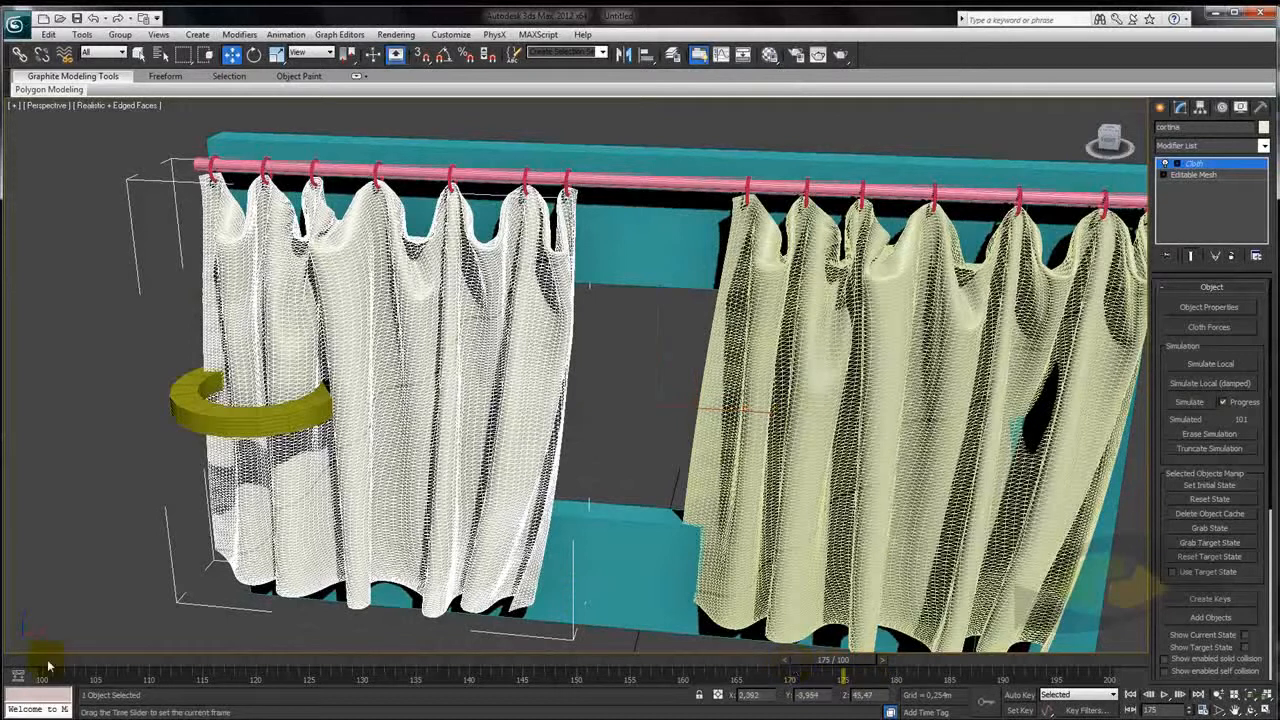
{"action": "left_click", "coordinate": [1191, 403]}
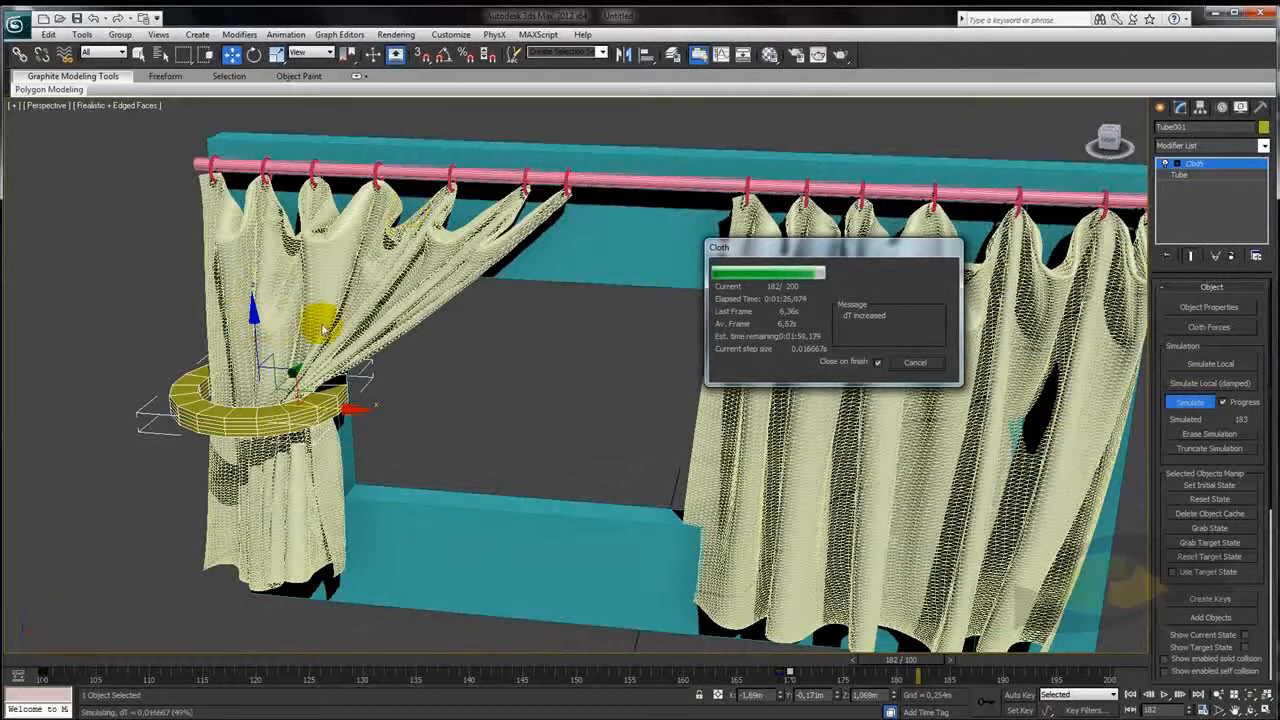
{"action": "left_click_drag", "start_coordinate": [768, 258], "coordinate": [720, 210]}
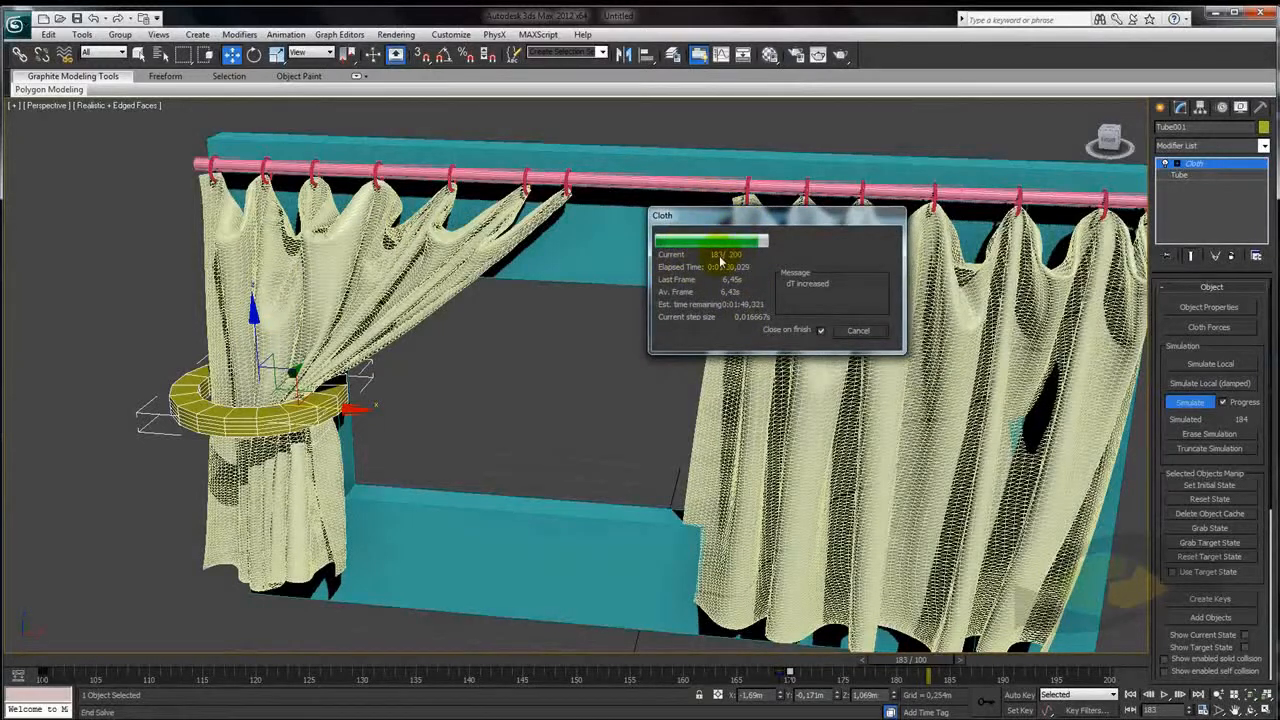
{"action": "left_click", "coordinate": [857, 332]}
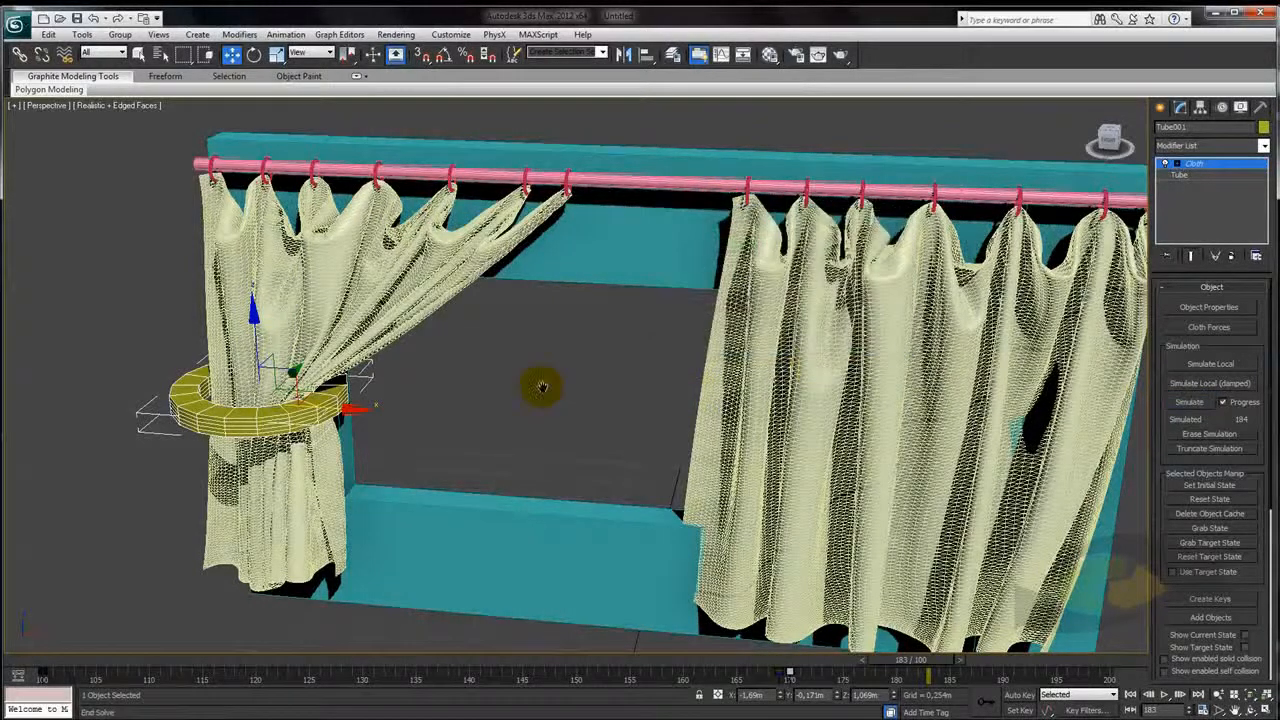
Turn off edged faces and scrub between frames 100 and 185 to review how the ring gathers the curtain
{"action": "scroll", "coordinate": [600, 375], "scroll_direction": "down", "scroll_amount": 5}
{"action": "scroll", "coordinate": [590, 370], "scroll_direction": "up", "scroll_amount": 3}
{"action": "middle_click_drag", "start_coordinate": [612, 393], "coordinate": [518, 383], "text": "alt"}
{"action": "key", "text": "F4"}
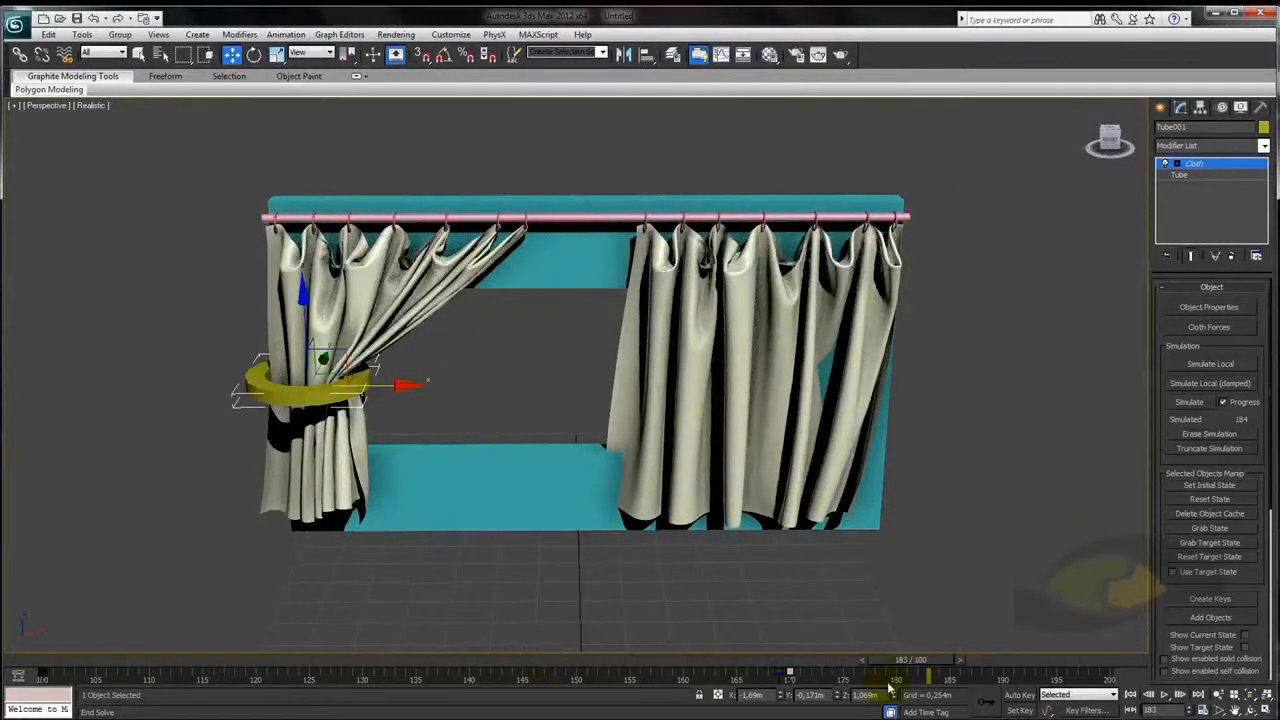
{"action": "left_click_drag", "start_coordinate": [930, 672], "coordinate": [62, 678]}
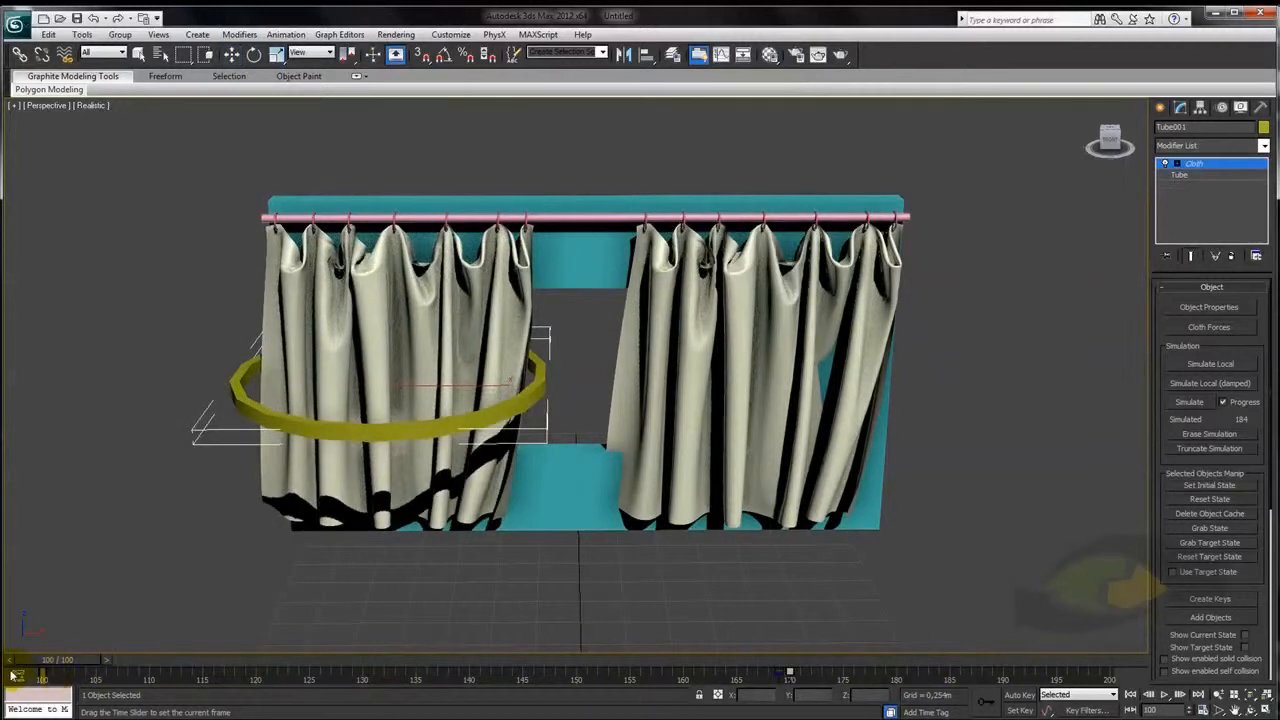
{"action": "left_click_drag", "start_coordinate": [20, 675], "coordinate": [950, 645]}
Examine the tieback ring around the gathered curtain close up and from the side, and activate the Scale tool
{"action": "key", "text": "w"}
{"action": "scroll", "coordinate": [395, 377], "scroll_direction": "up", "scroll_amount": 2}
{"action": "scroll", "coordinate": [394, 377], "scroll_direction": "up", "scroll_amount": 3}
{"action": "middle_click_drag", "start_coordinate": [394, 377], "coordinate": [640, 409]}
{"action": "middle_click_drag", "start_coordinate": [522, 414], "coordinate": [360, 400], "text": "alt"}
{"action": "scroll", "coordinate": [403, 424], "scroll_direction": "down", "scroll_amount": 3}
{"action": "middle_click_drag", "start_coordinate": [489, 414], "coordinate": [697, 414], "text": "alt"}
{"action": "middle_click_drag", "start_coordinate": [503, 443], "coordinate": [497, 494], "text": "alt"}
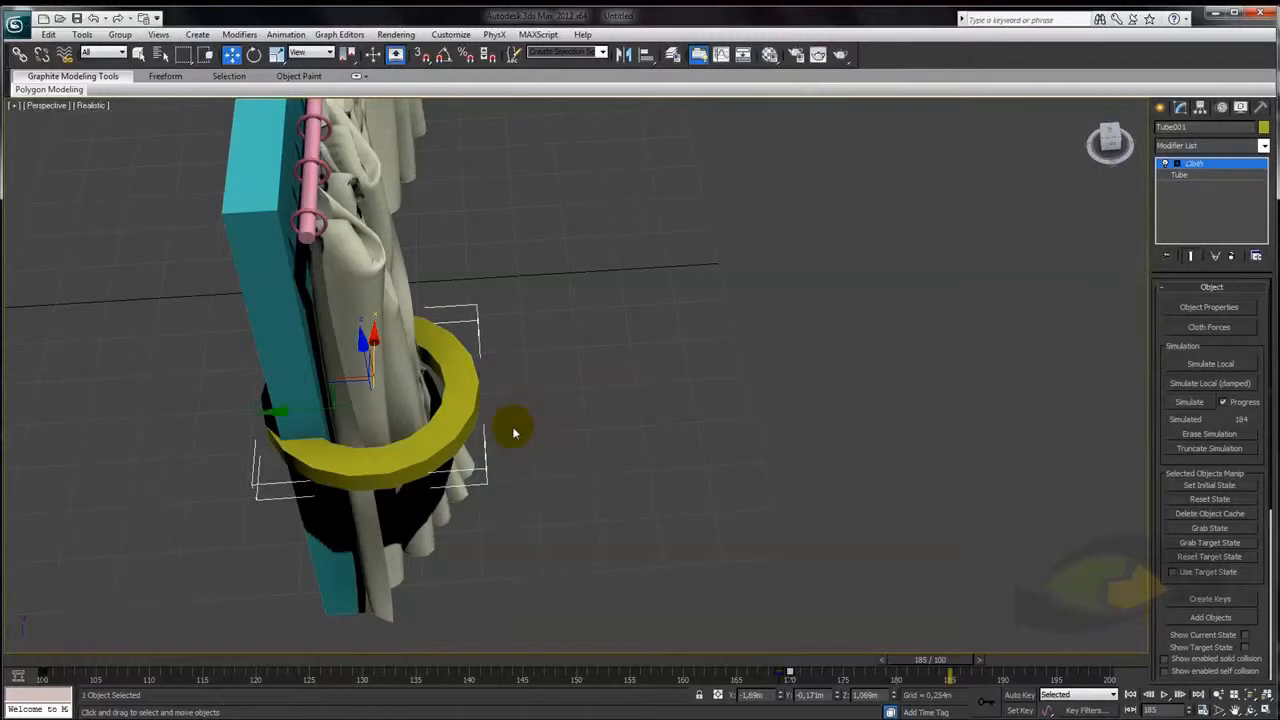
{"action": "middle_click_drag", "start_coordinate": [530, 440], "coordinate": [548, 406], "text": "alt"}
{"action": "key", "text": "r"}
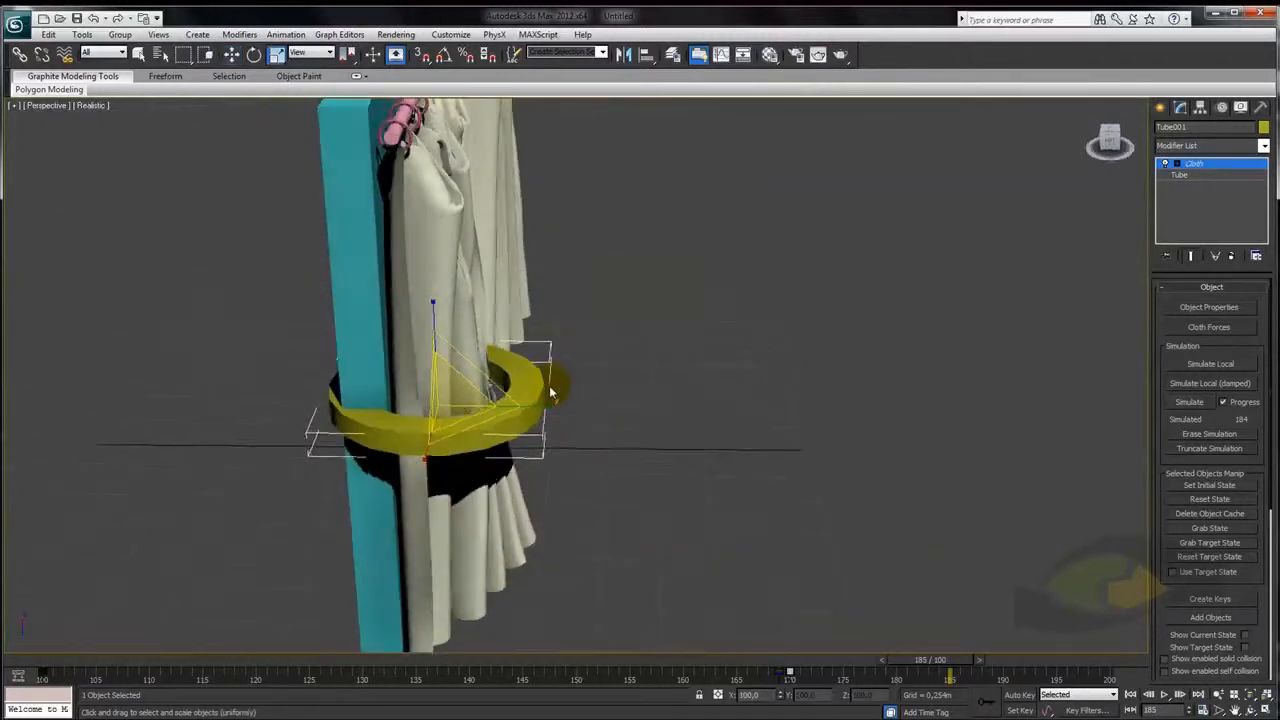
{"action": "left_click_drag", "start_coordinate": [548, 406], "coordinate": [487, 402]}
Examine the whole window with the tied-back curtain and the hanging curtain from several angles
{"action": "middle_click_drag", "start_coordinate": [569, 424], "coordinate": [329, 537], "text": "alt"}
{"action": "scroll", "coordinate": [404, 546], "scroll_direction": "down", "scroll_amount": 4}
{"action": "scroll", "coordinate": [478, 520], "scroll_direction": "up", "scroll_amount": 4}
{"action": "middle_click_drag", "start_coordinate": [482, 522], "coordinate": [395, 303], "text": "alt"}
{"action": "scroll", "coordinate": [450, 366], "scroll_direction": "down", "scroll_amount": 4}
{"action": "middle_click_drag", "start_coordinate": [426, 382], "coordinate": [414, 377]}
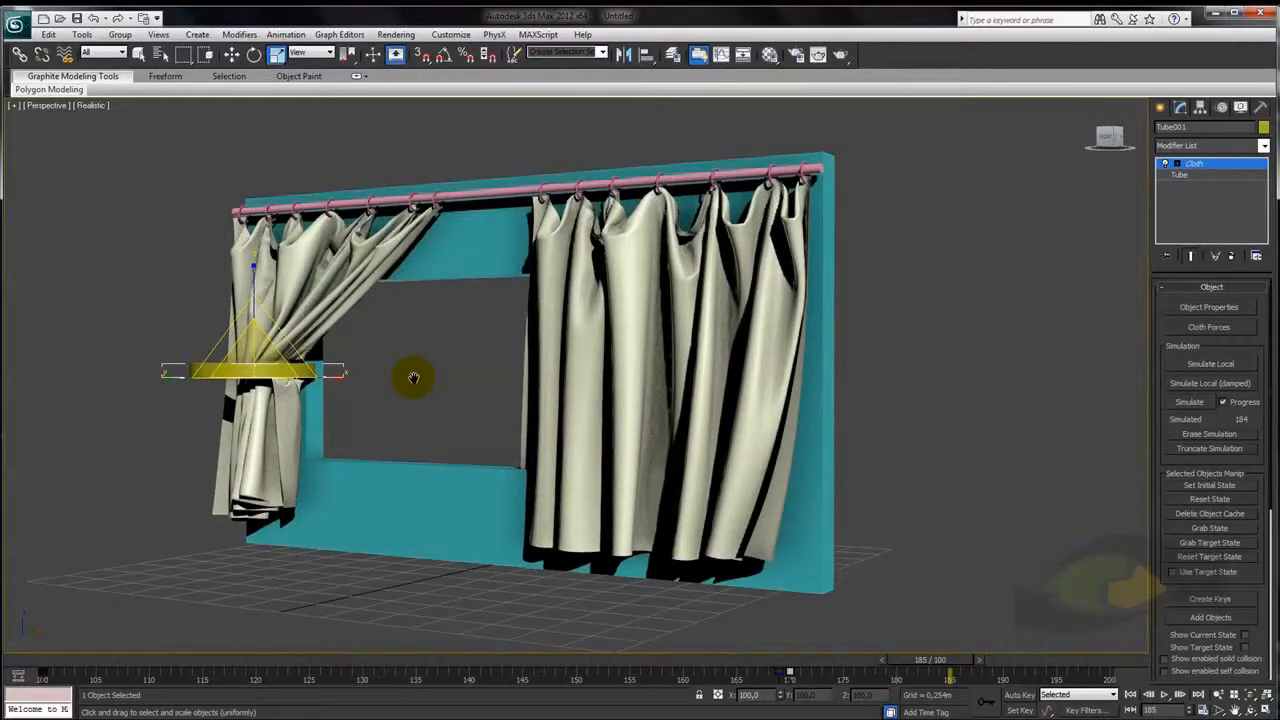
{"action": "middle_click_drag", "start_coordinate": [437, 382], "coordinate": [465, 361]}
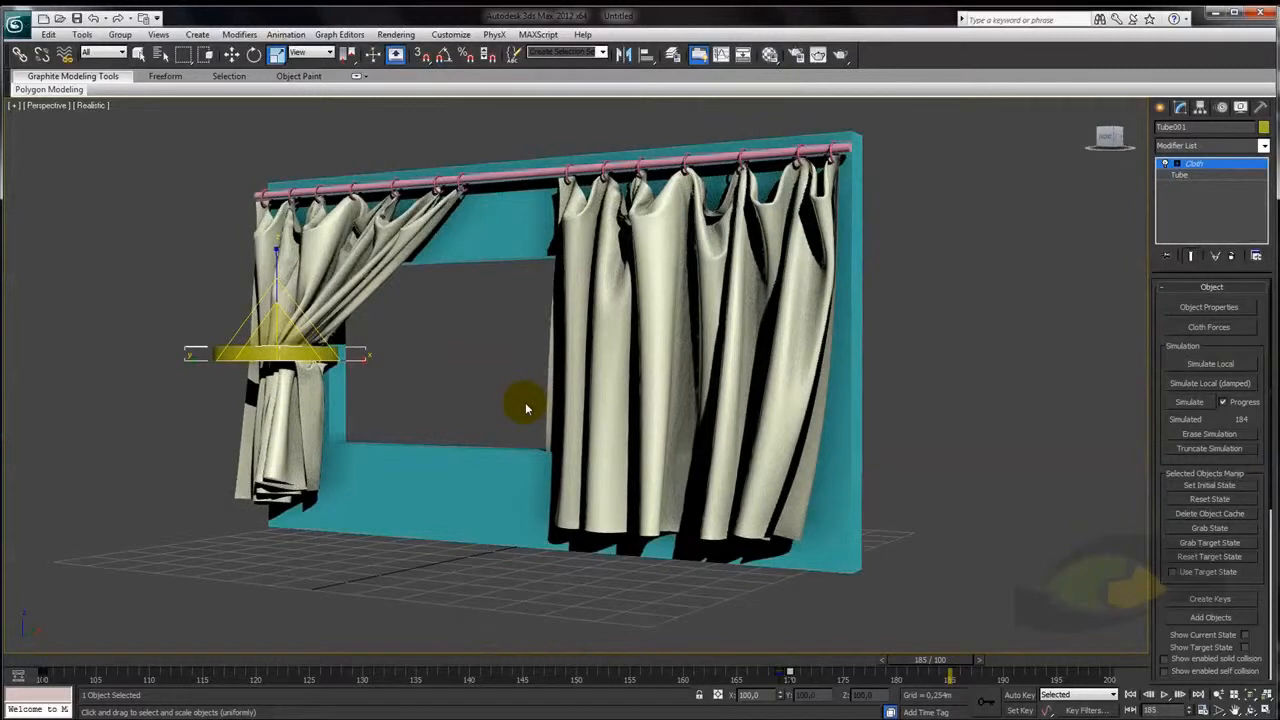
{"action": "middle_click_drag", "start_coordinate": [499, 398], "coordinate": [557, 397]}
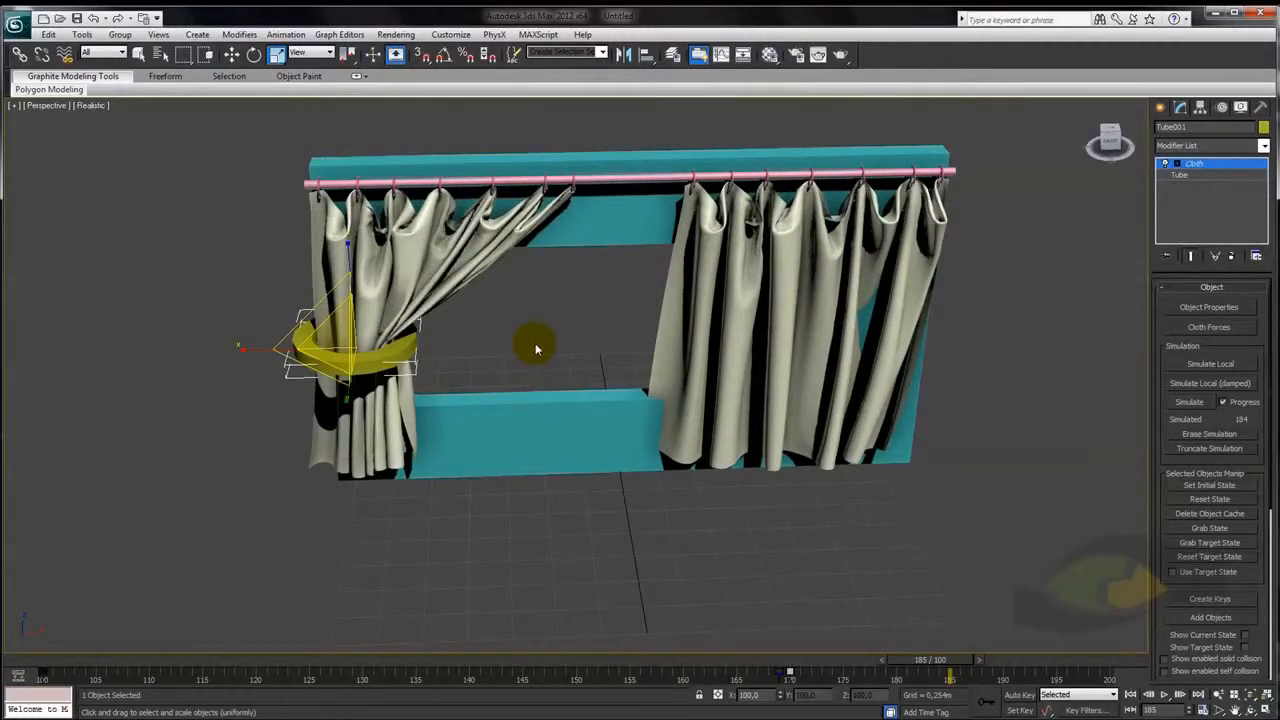
Select the tied-back curtain
{"action": "left_click", "coordinate": [463, 270]}
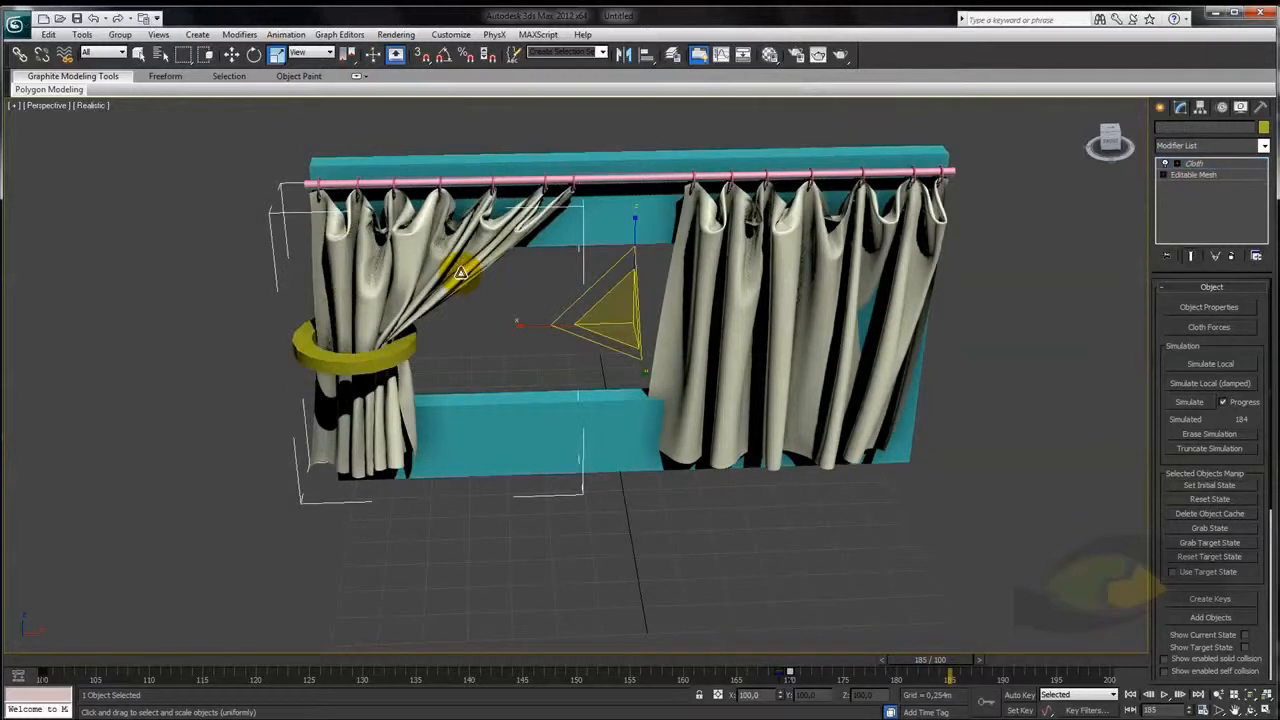